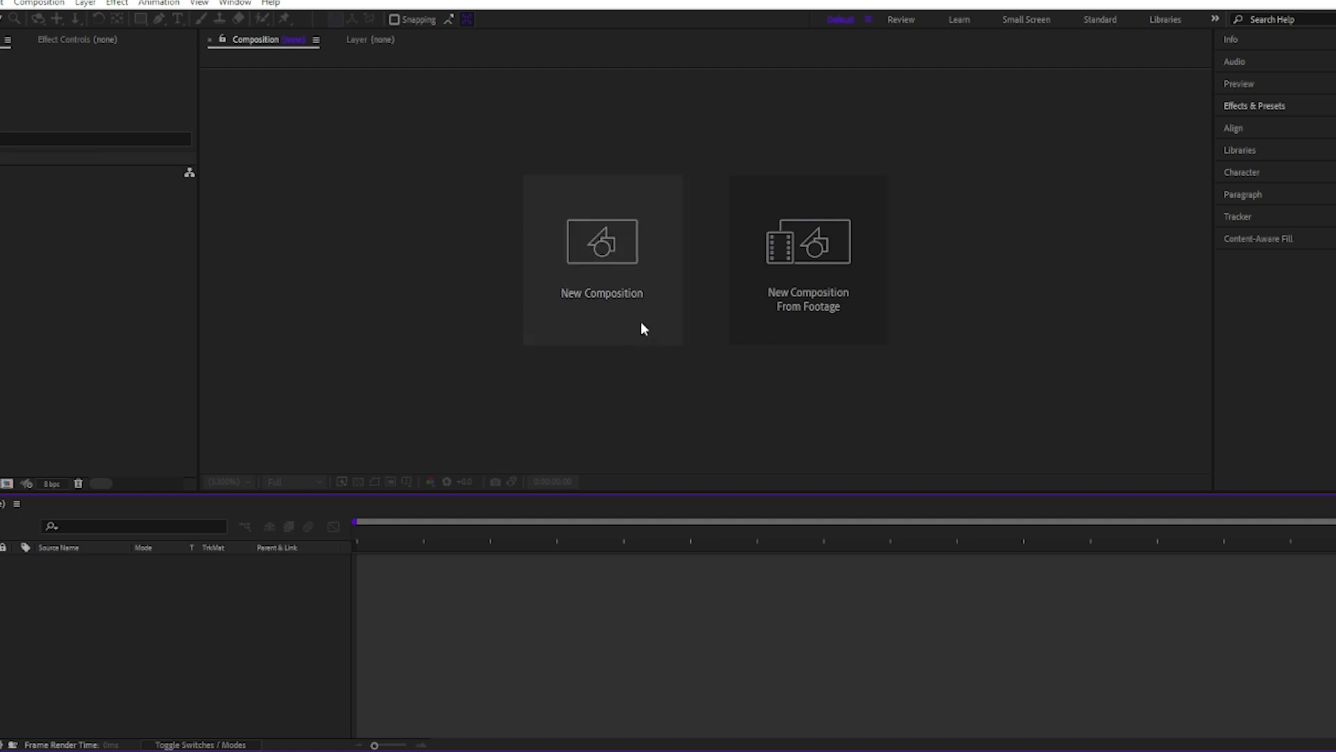
# Start a new composition and name it Tutorial.
pyautogui.click(597, 296)
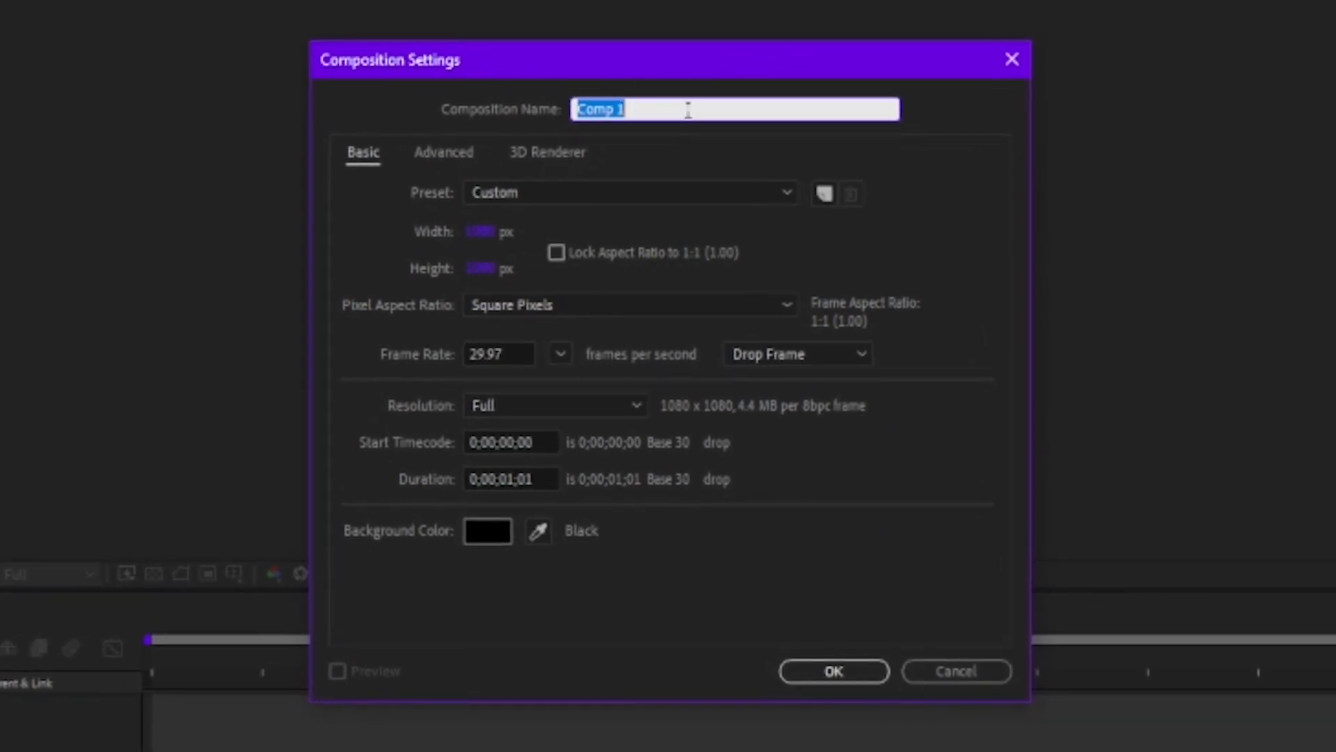
pyautogui.write('Tutorai')
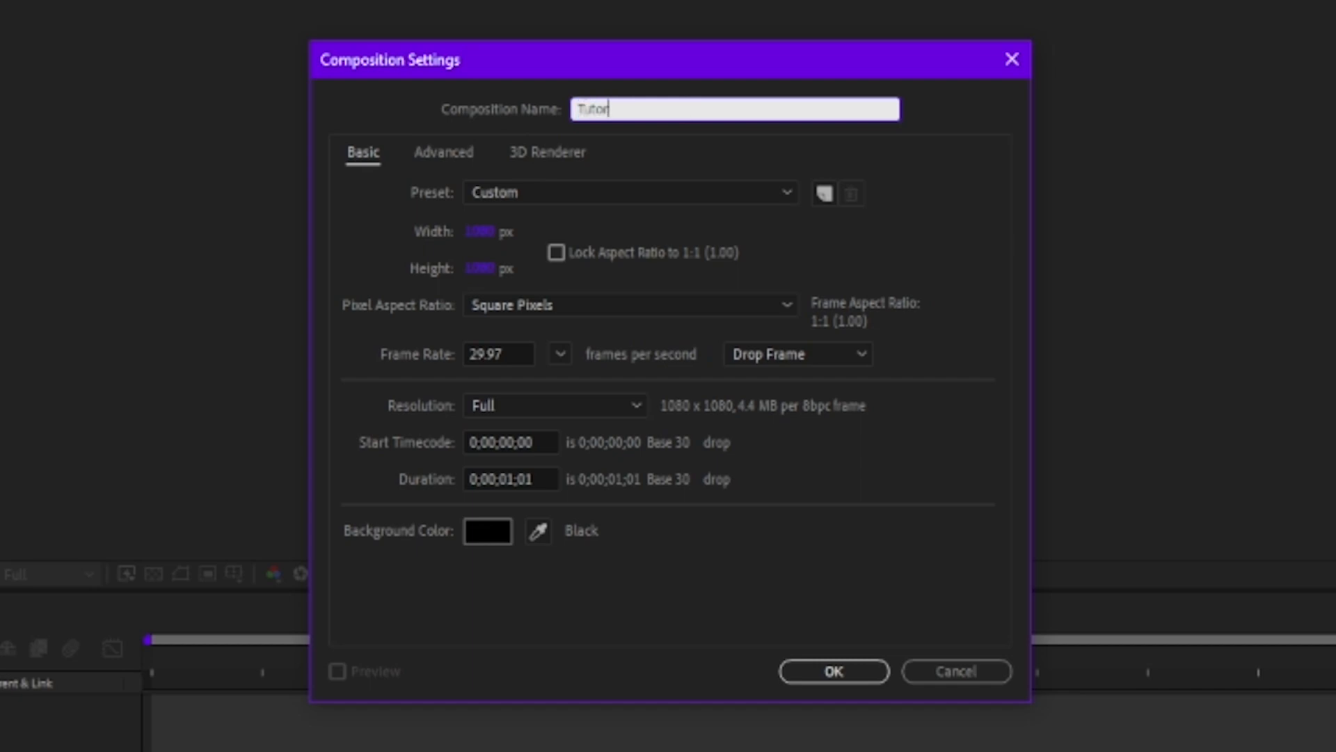
pyautogui.press('BackSpace')
pyautogui.press('BackSpace')
pyautogui.write('ial')
pyautogui.click(452, 234)
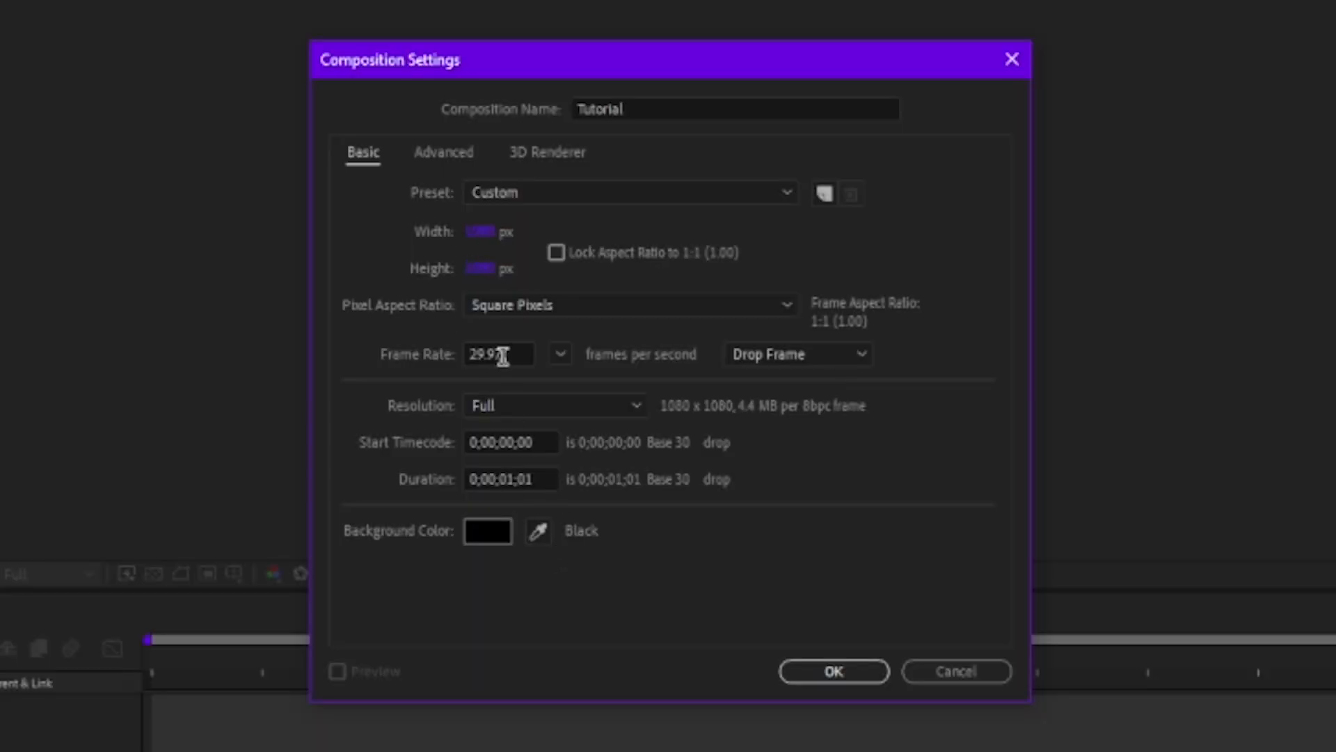
# Set the composition's frame rate to 30 frames per second.
pyautogui.moveTo(504, 355); pyautogui.dragTo(448, 353)
pyautogui.write('30')
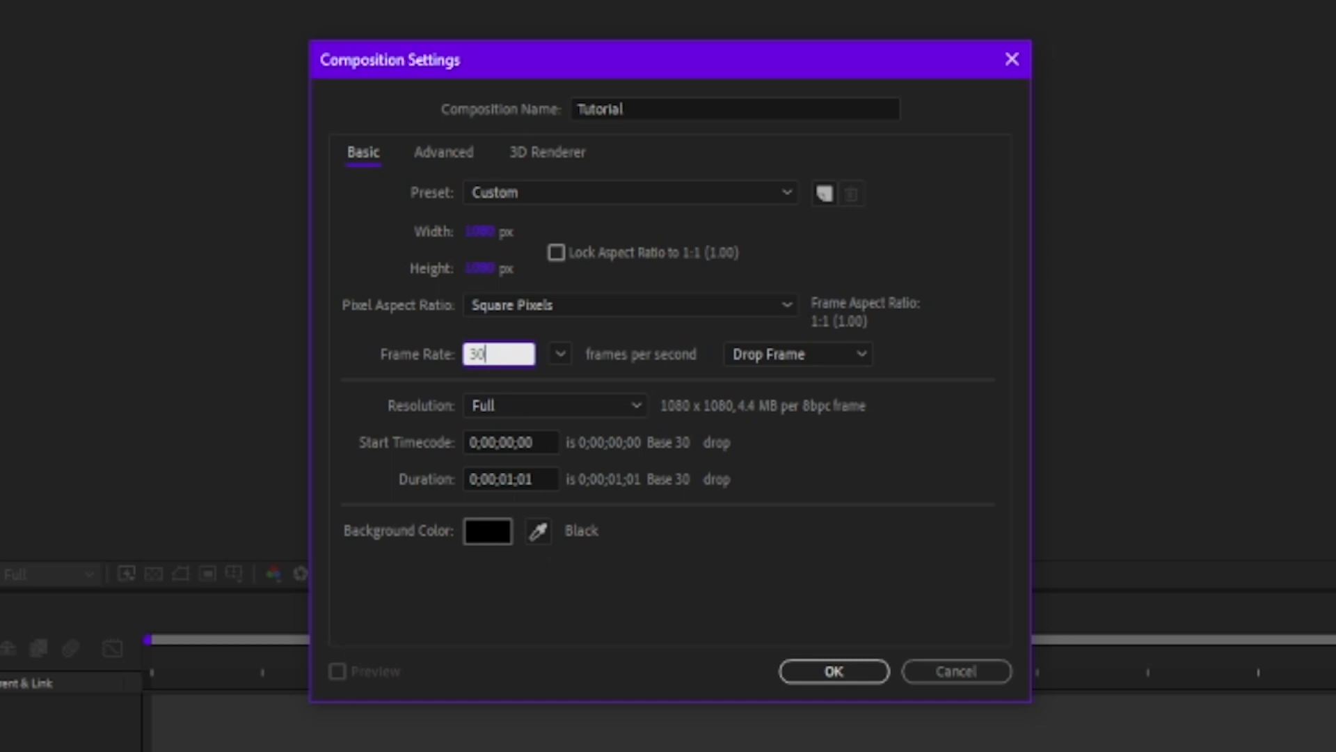
pyautogui.click(454, 325)
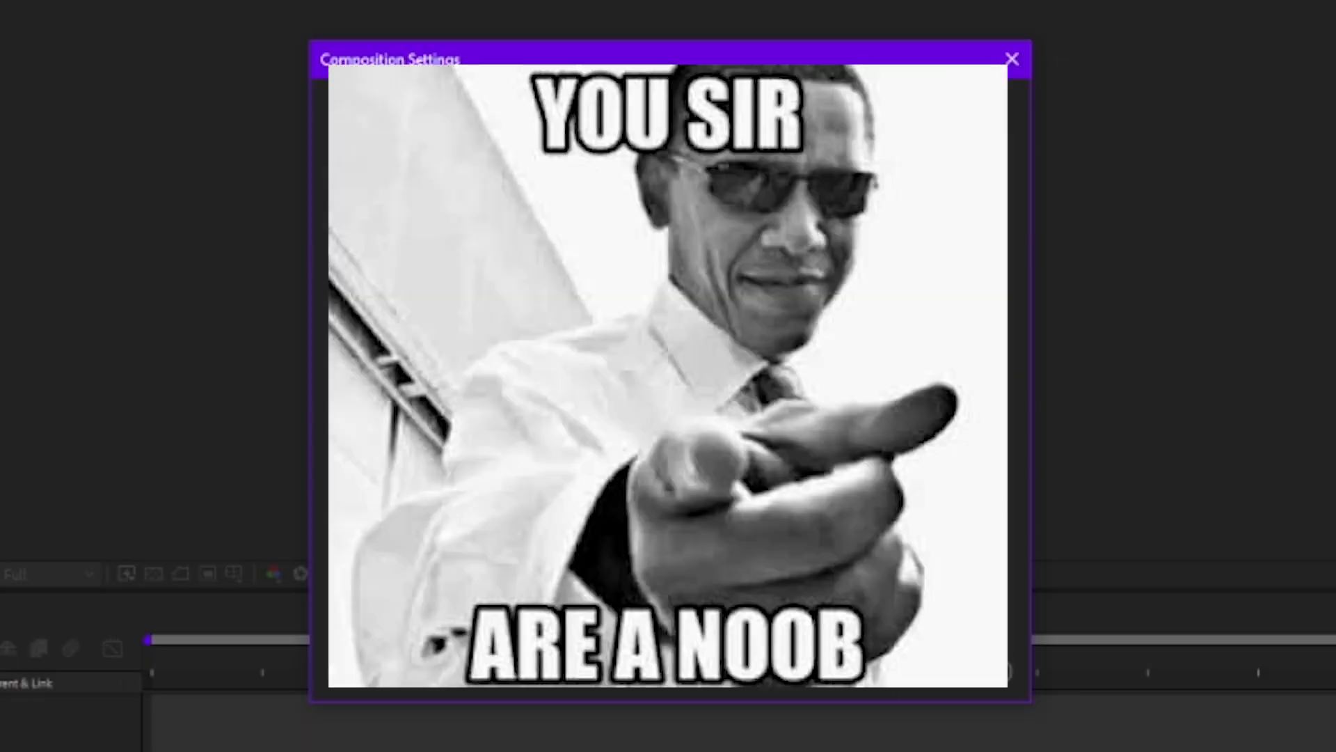
# Set the composition's resolution to Quarter.
pyautogui.scroll(-1, 503, 401)
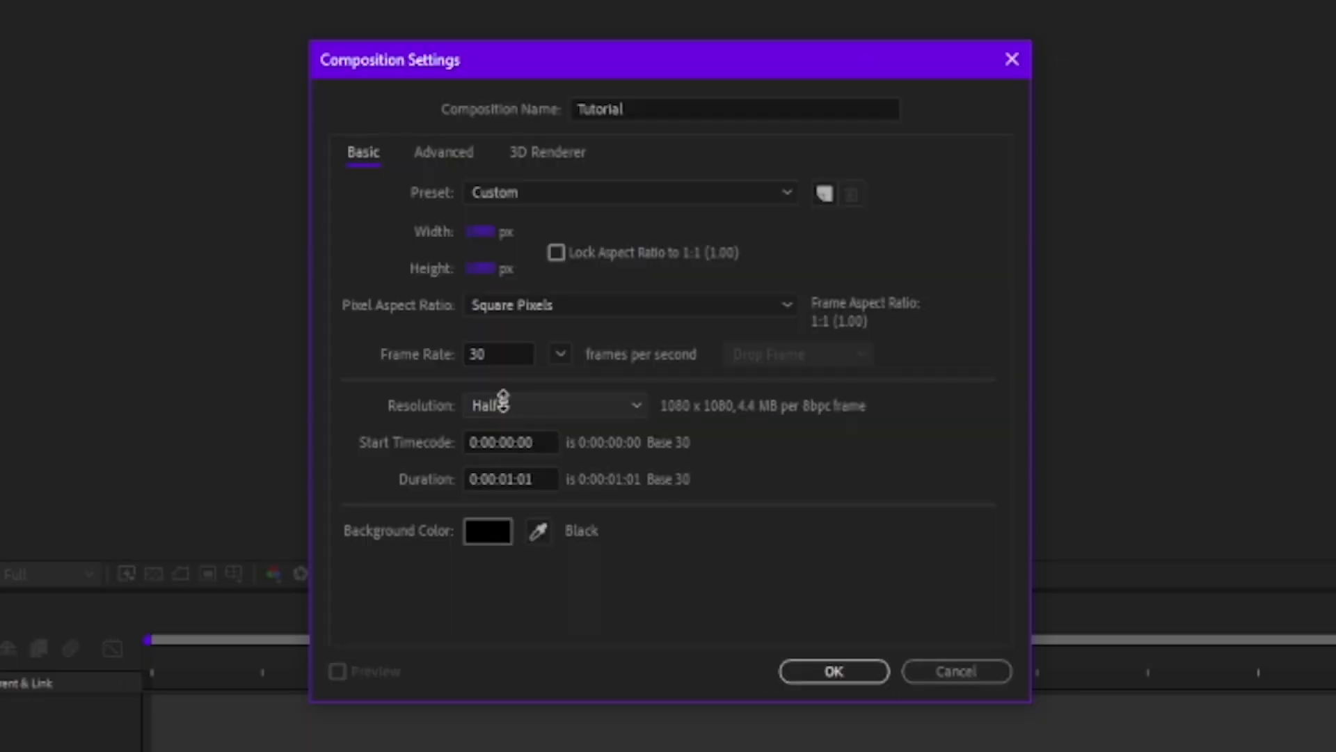
pyautogui.scroll(2, 504, 405)
pyautogui.click(626, 425)
pyautogui.click(528, 397)
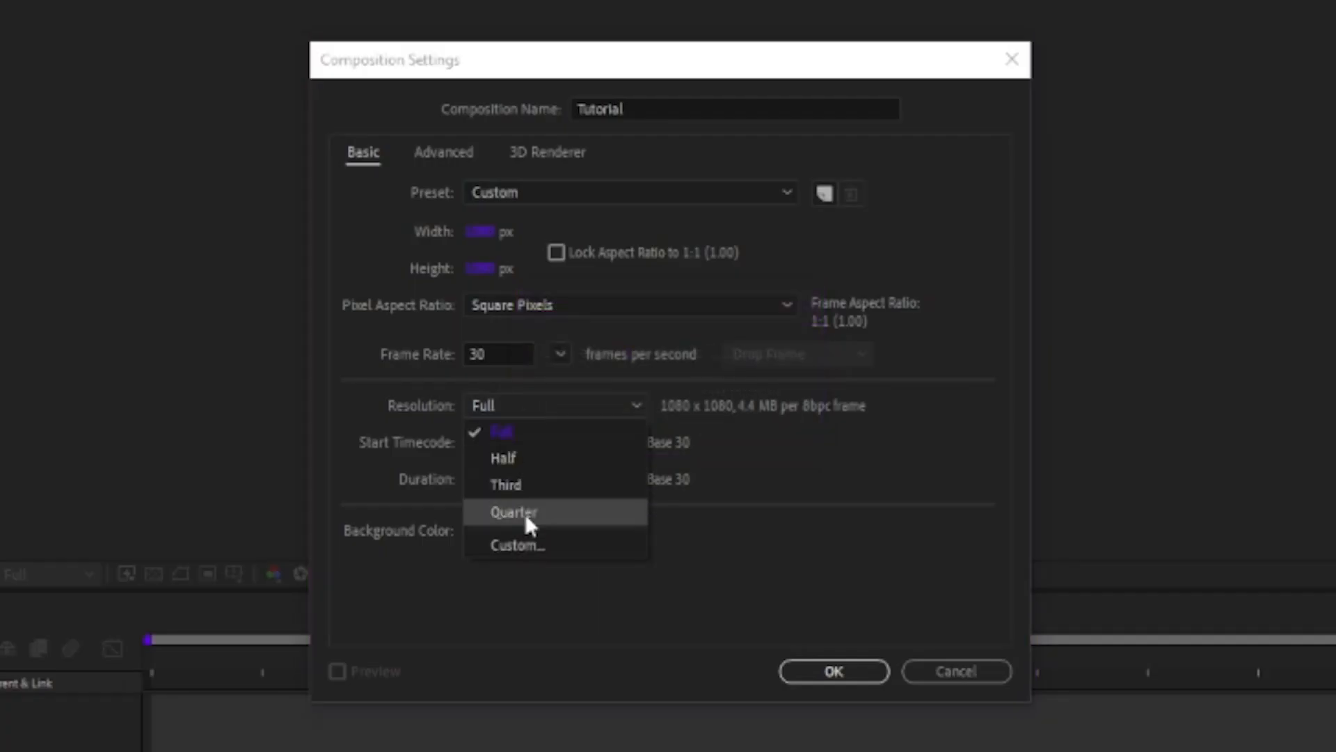
pyautogui.click(514, 512)
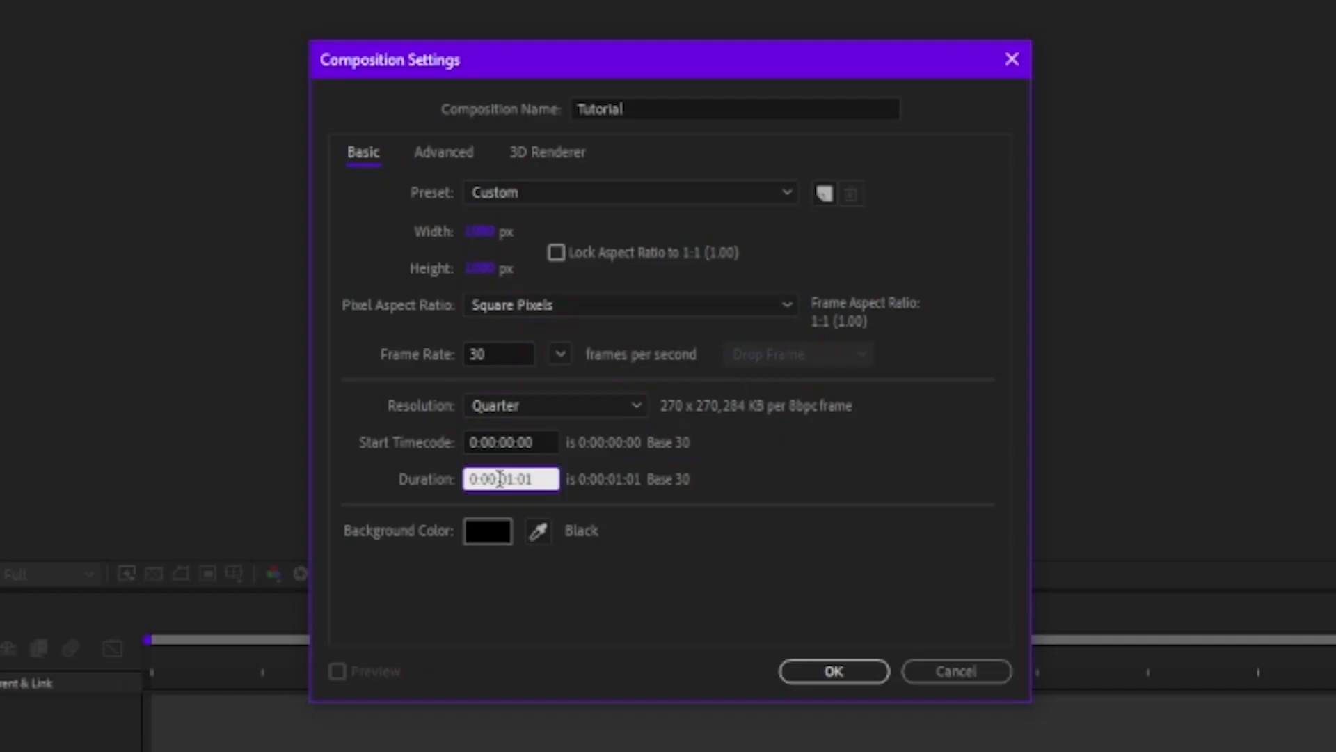
# Set the composition's duration to 30 seconds and create the composition.
pyautogui.moveTo(500, 479); pyautogui.dragTo(517, 479)
pyautogui.write('30')
pyautogui.press('Return')
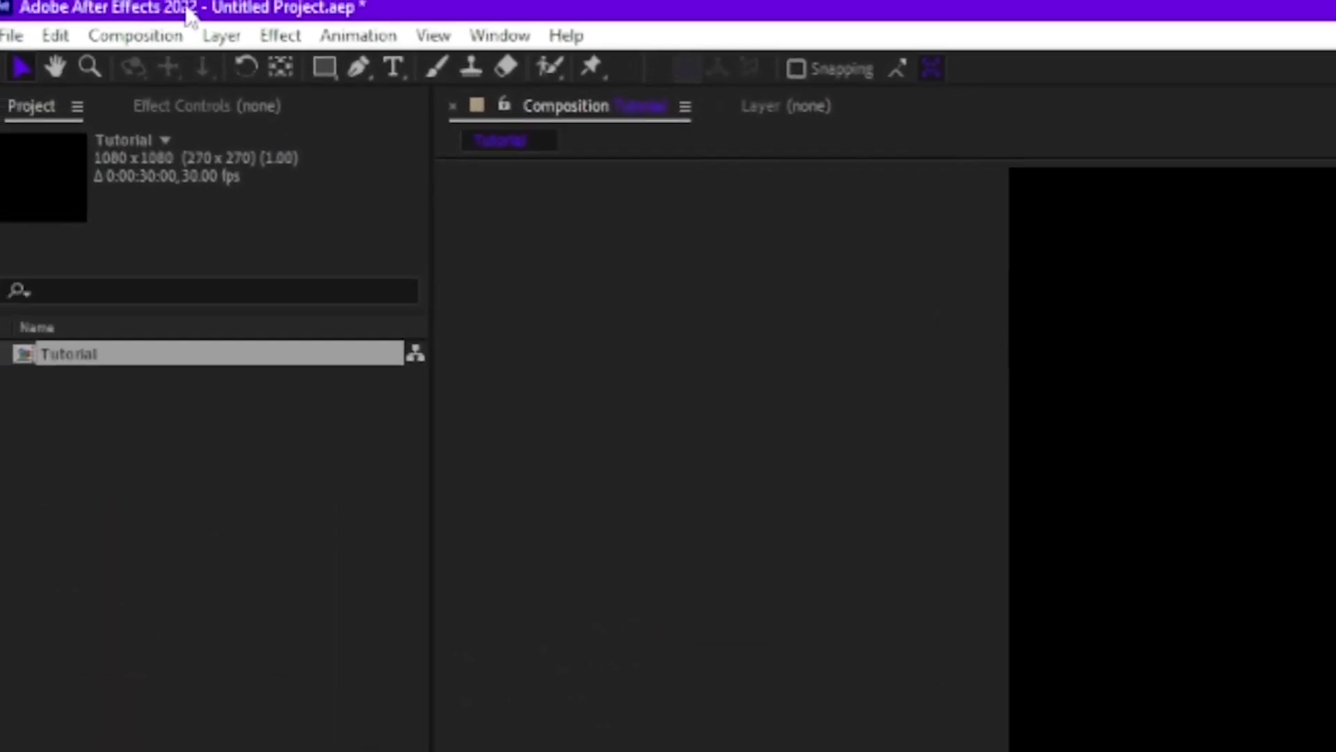
pyautogui.click(122, 12)
pyautogui.click(213, 115)
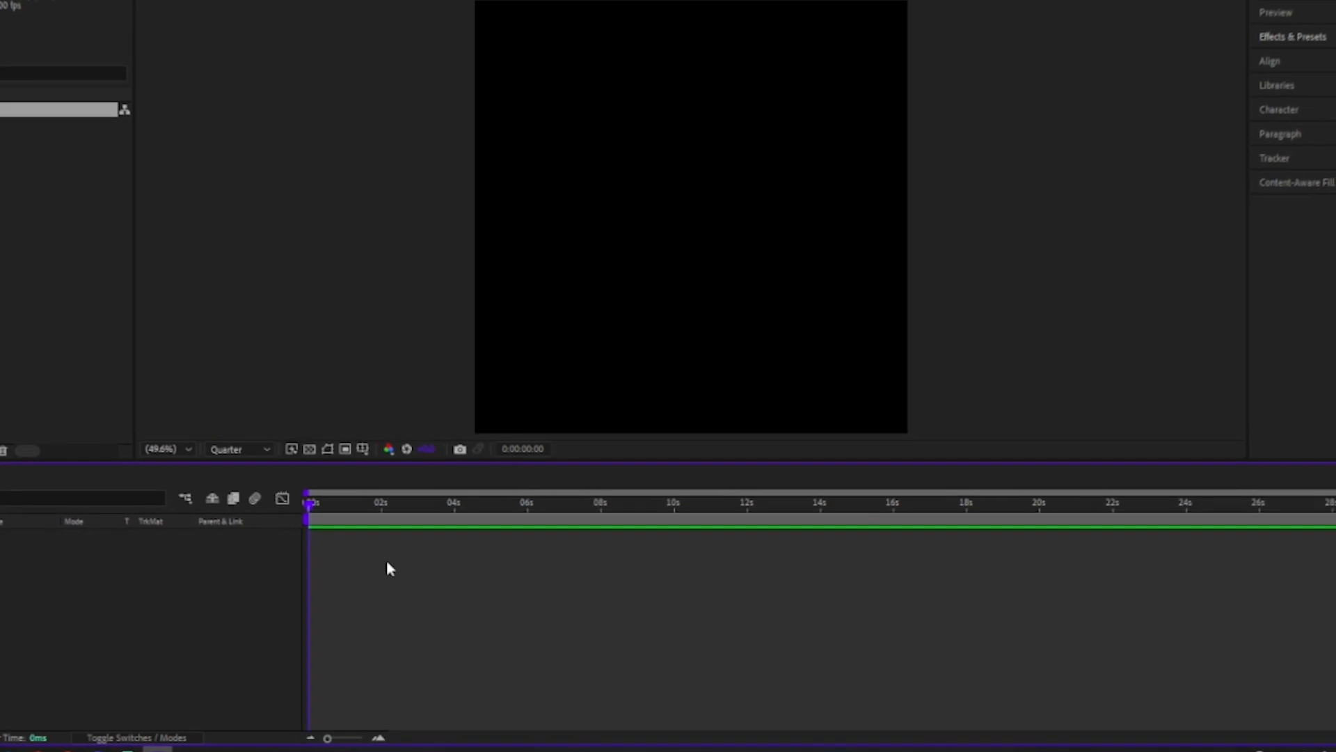
# Scrub the playhead along the empty timeline to just past the 3-second mark.
pyautogui.moveTo(323, 509); pyautogui.dragTo(387, 499)
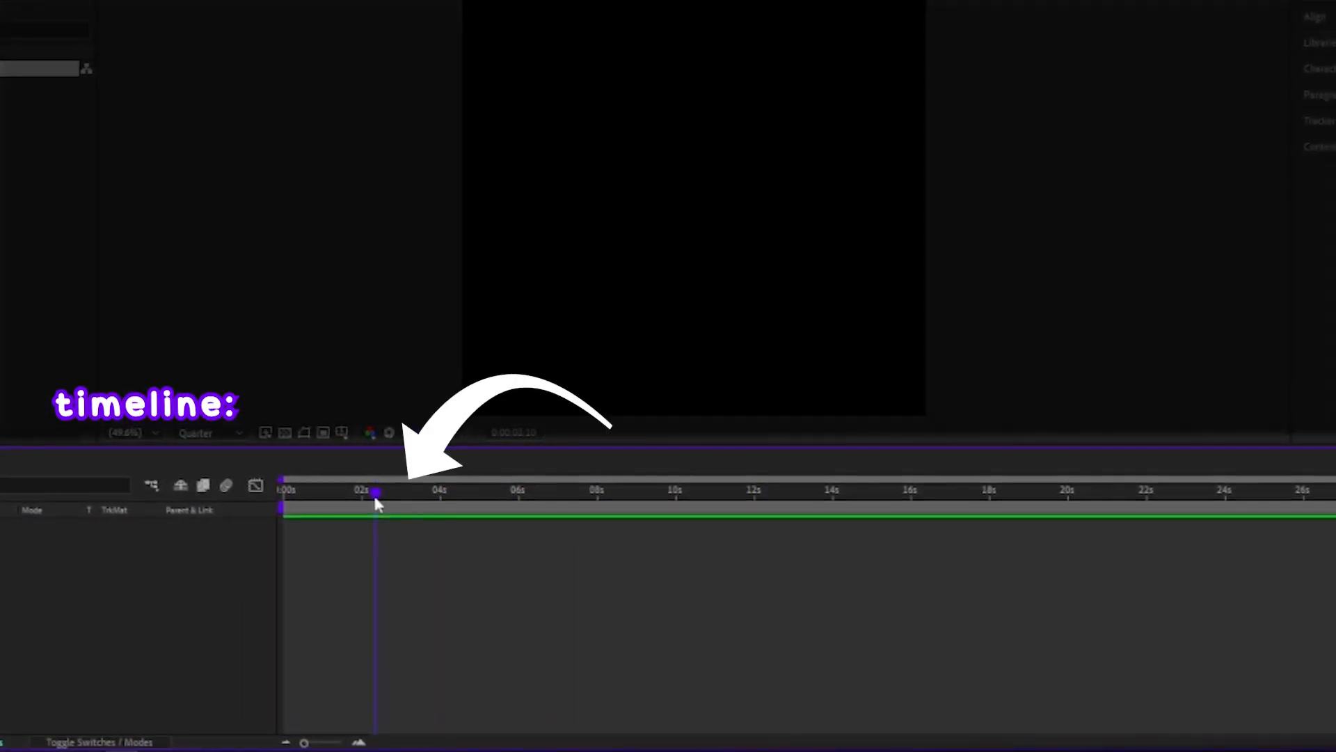
pyautogui.click(399, 491)
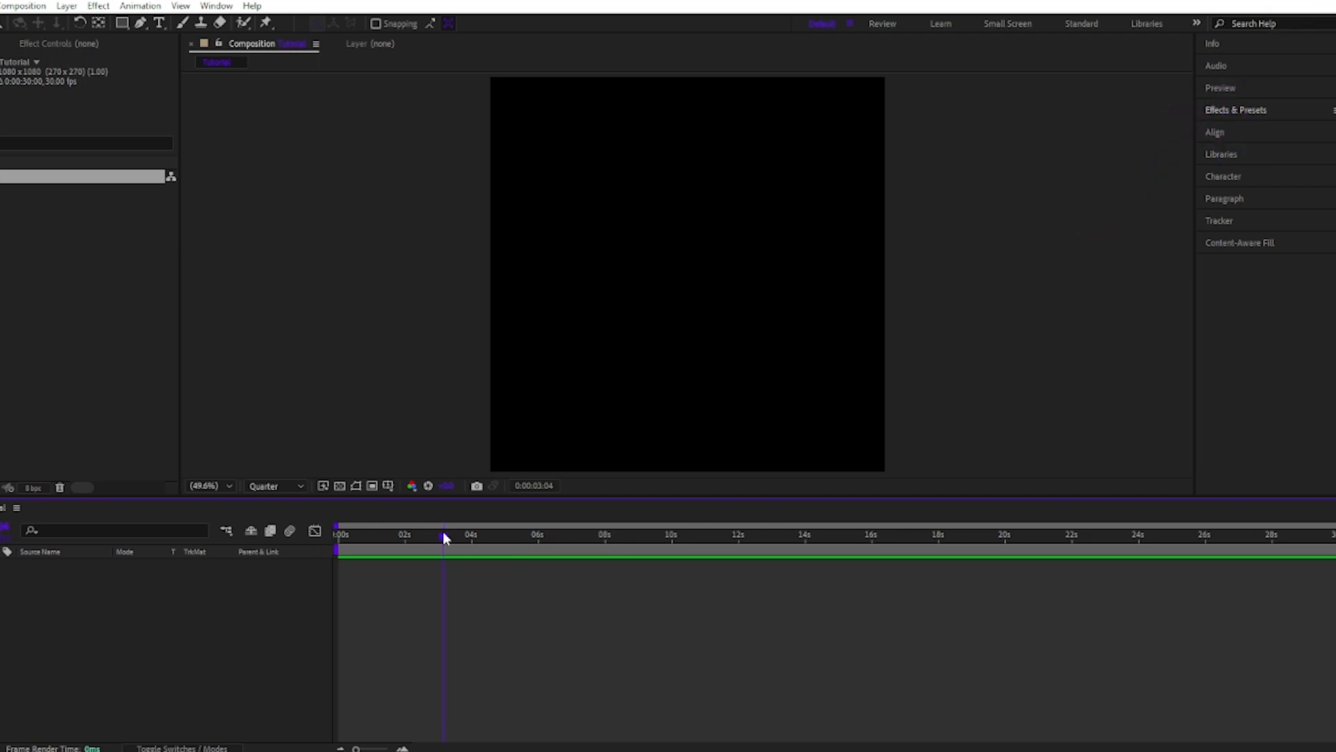
pyautogui.moveTo(445, 538)
pyautogui.mouseDown()
pyautogui.moveTo(494, 535)
pyautogui.moveTo(457, 536)
pyautogui.mouseUp()
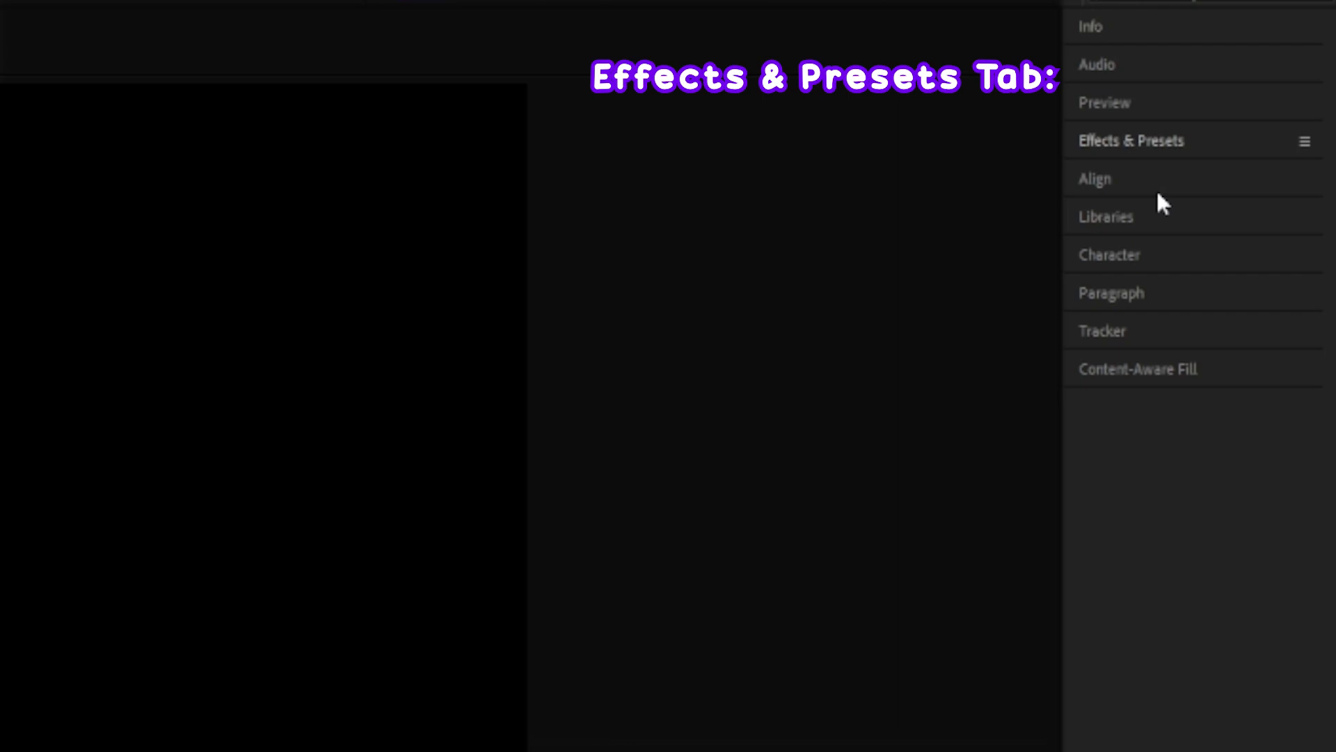
# Look through the effect categories in the Effects & Presets list and collapse it again.
pyautogui.click(1117, 154)
pyautogui.scroll(-2, 1210, 292)
pyautogui.scroll(-15, 1208, 290)
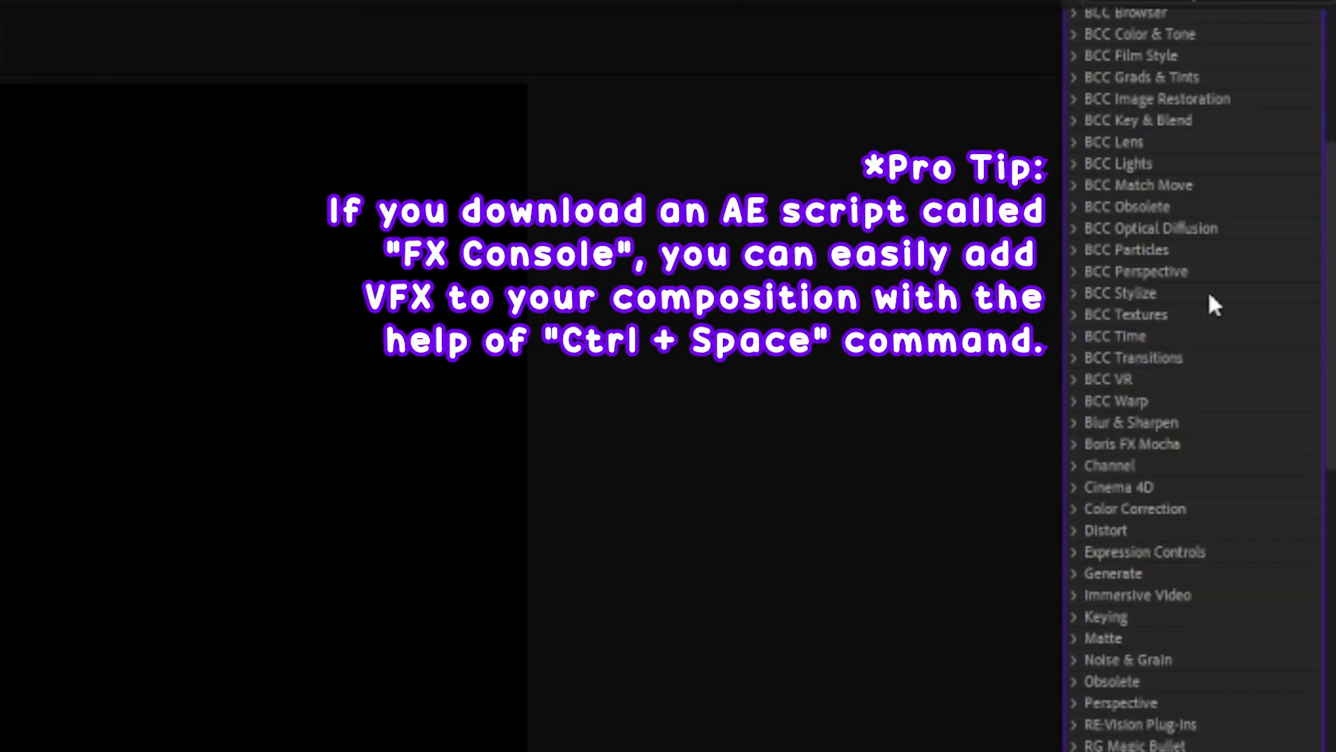
pyautogui.scroll(17, 1157, 445)
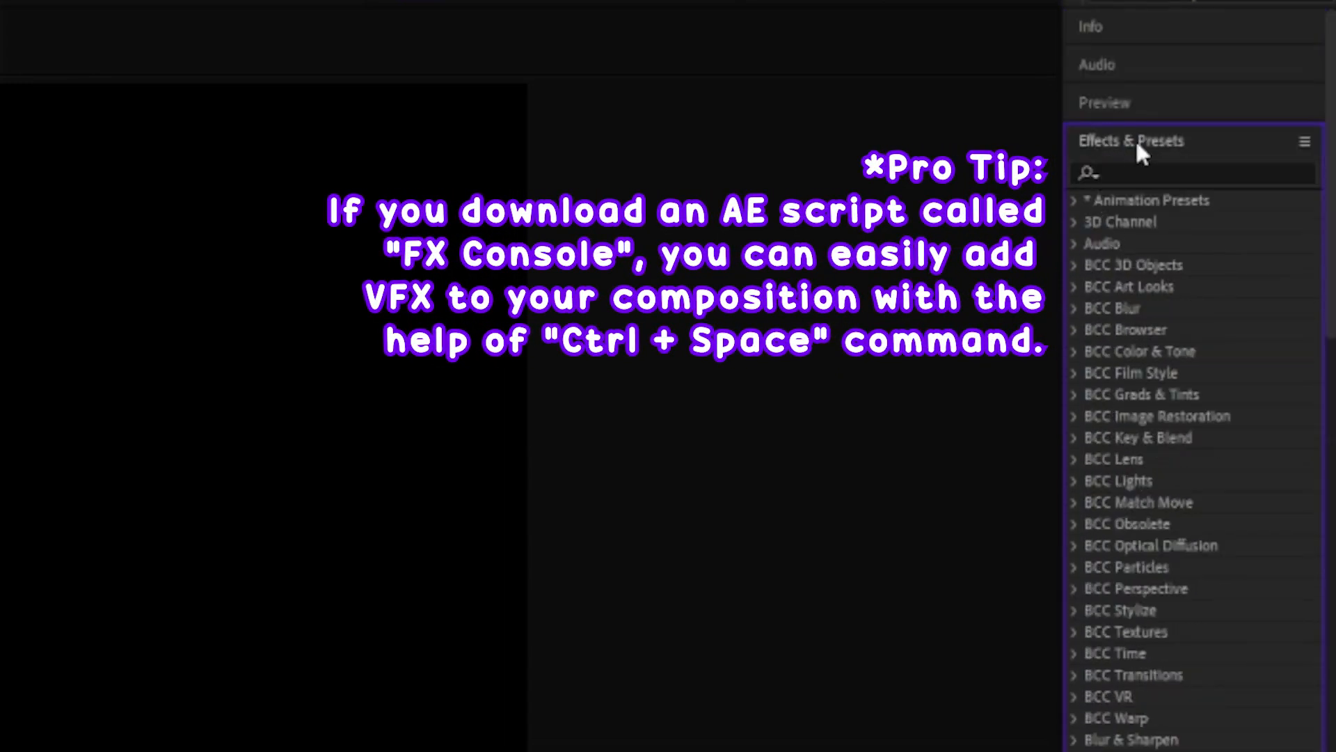
pyautogui.click(1137, 144)
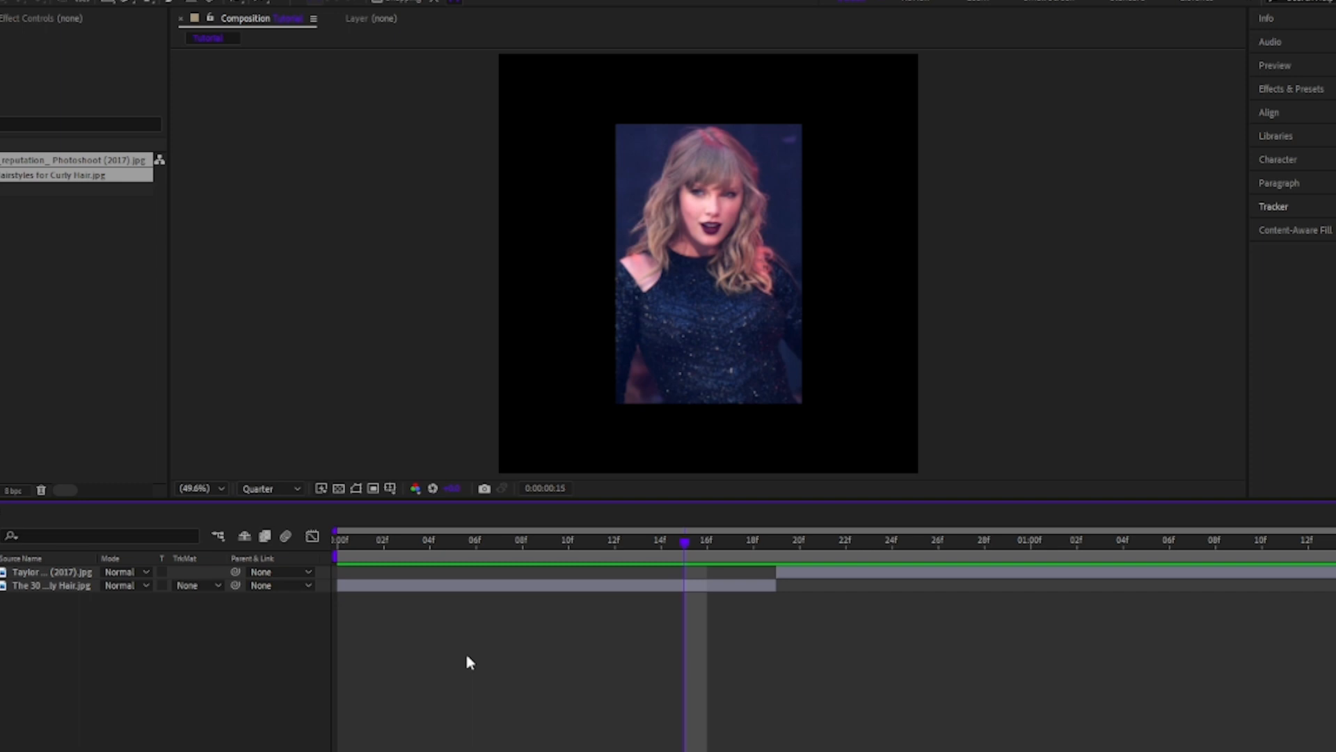
# Scale the first photo up to fill the composition frame and shift it down so the whole head shows.
pyautogui.click(778, 313)
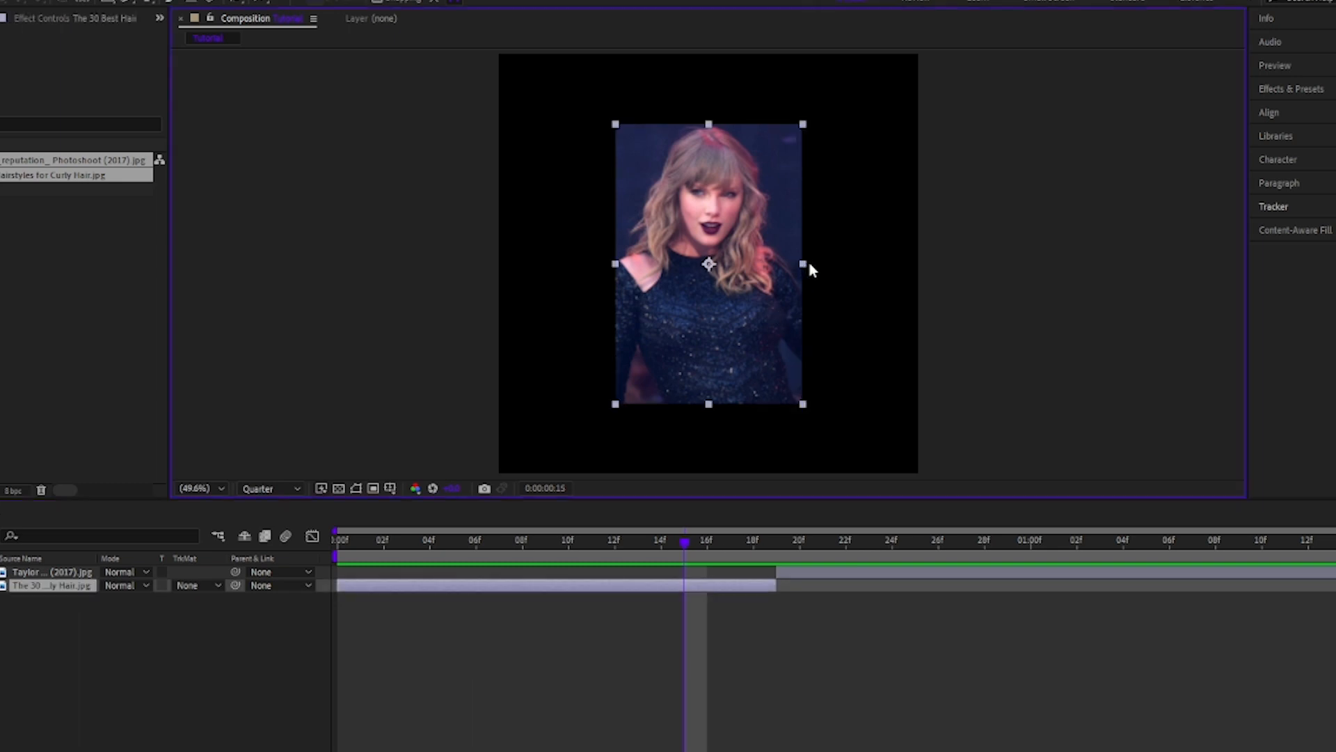
pyautogui.moveTo(804, 264); pyautogui.dragTo(925, 264)
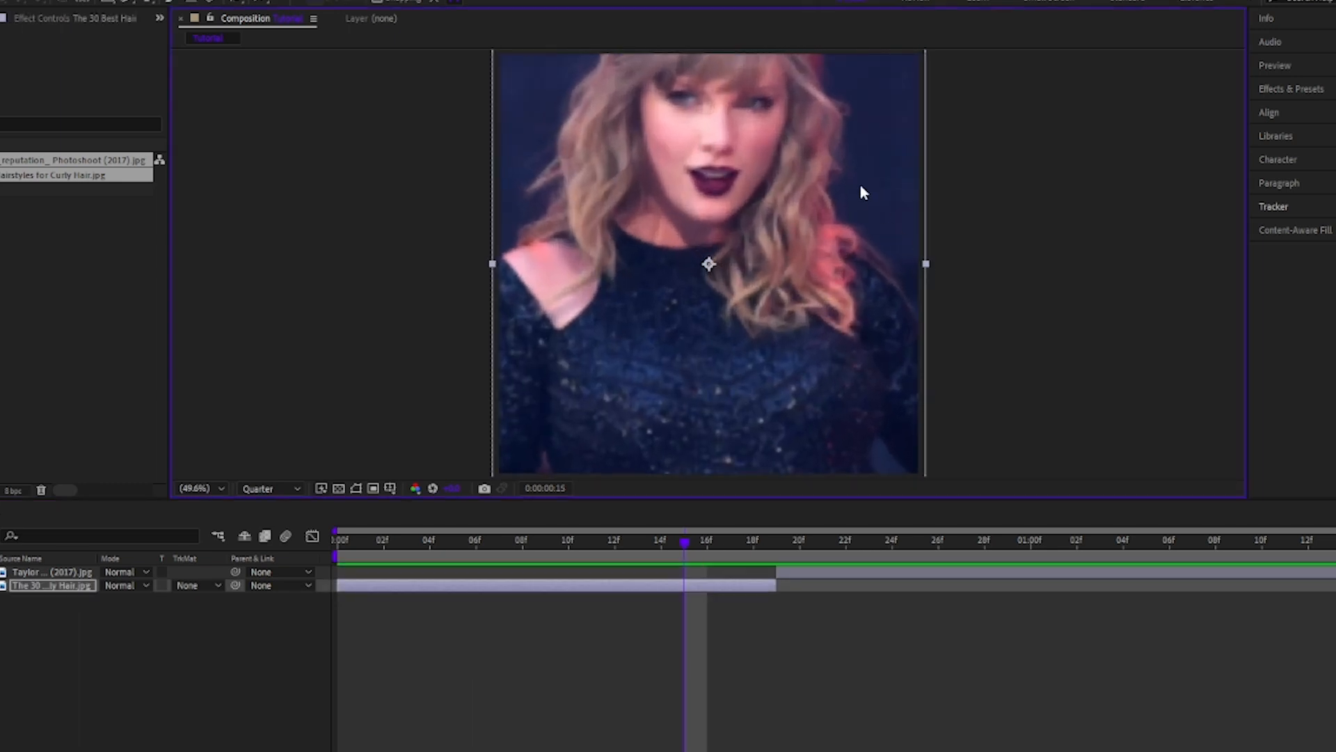
pyautogui.moveTo(859, 183); pyautogui.dragTo(876, 294)
# Pre-compose the first photo layer as a composition named 1, moving all attributes into it.
pyautogui.rightClick(668, 186)
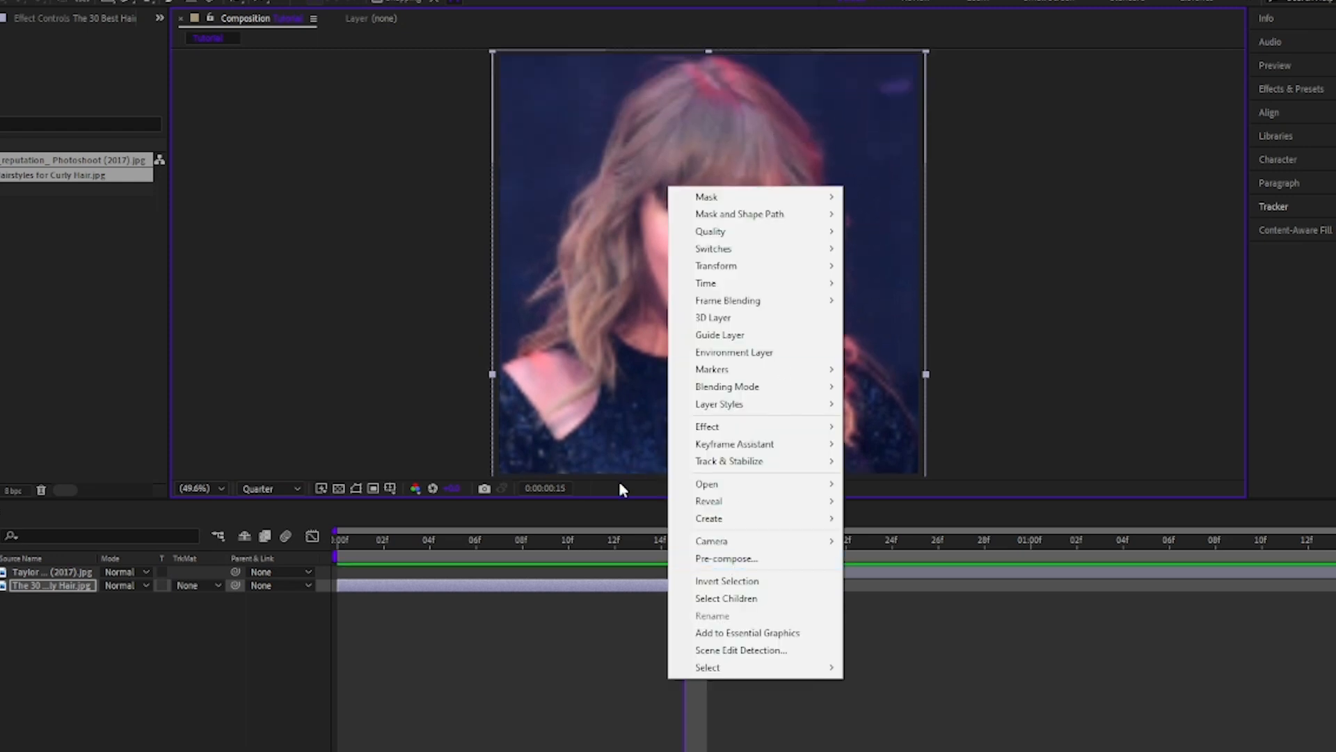
pyautogui.click(616, 174)
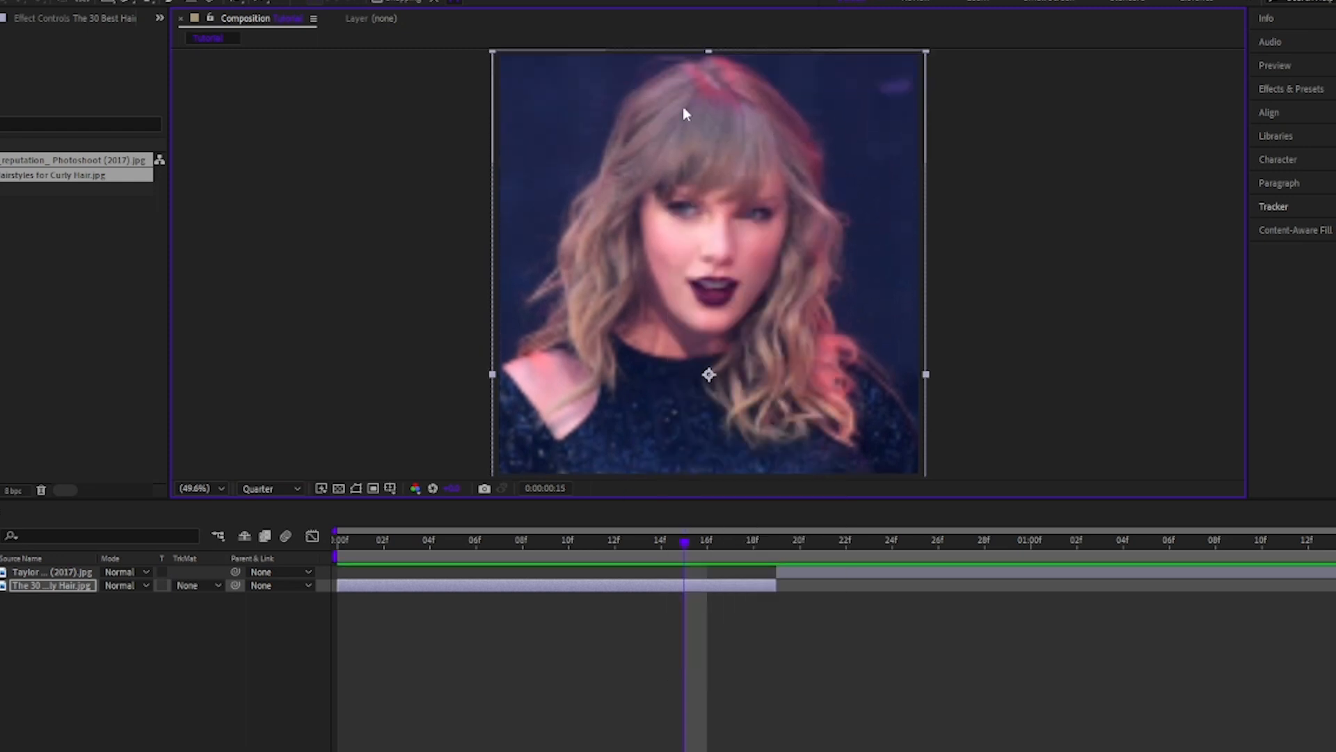
pyautogui.rightClick(659, 275)
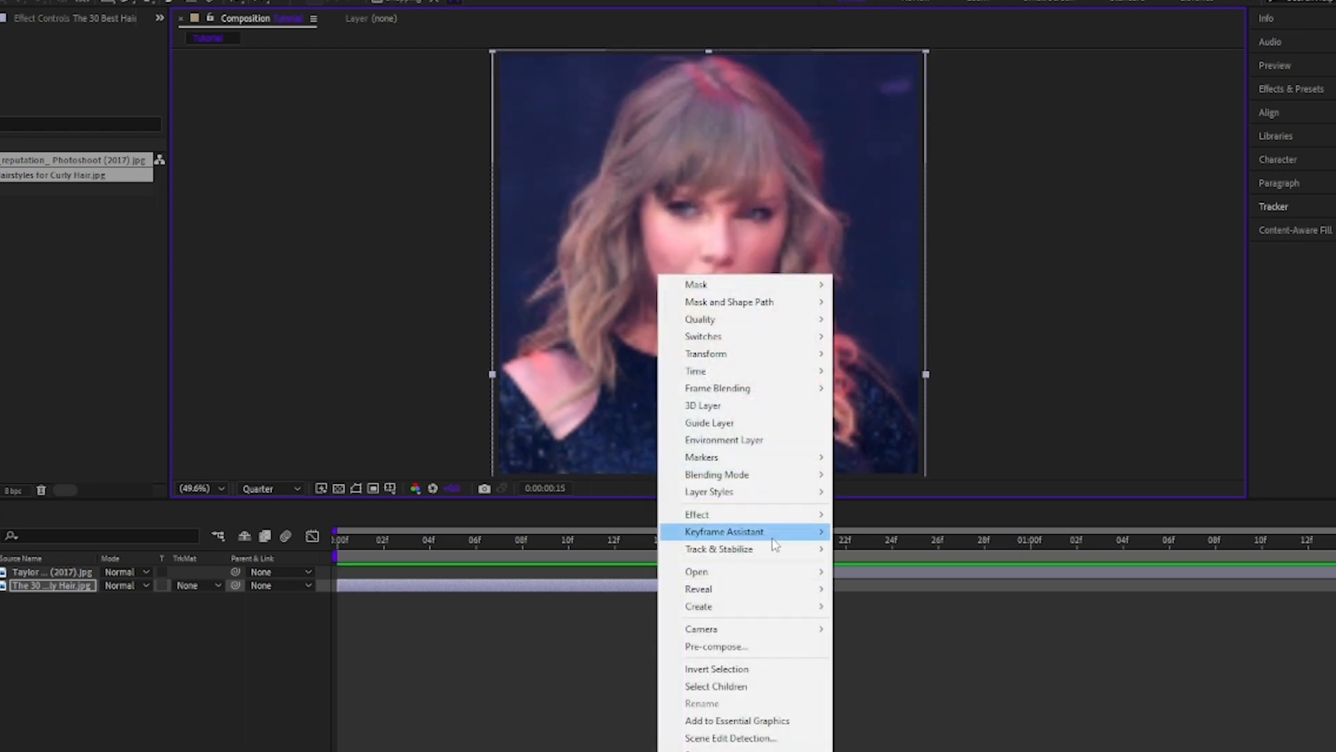
pyautogui.click(737, 654)
pyautogui.click(631, 380)
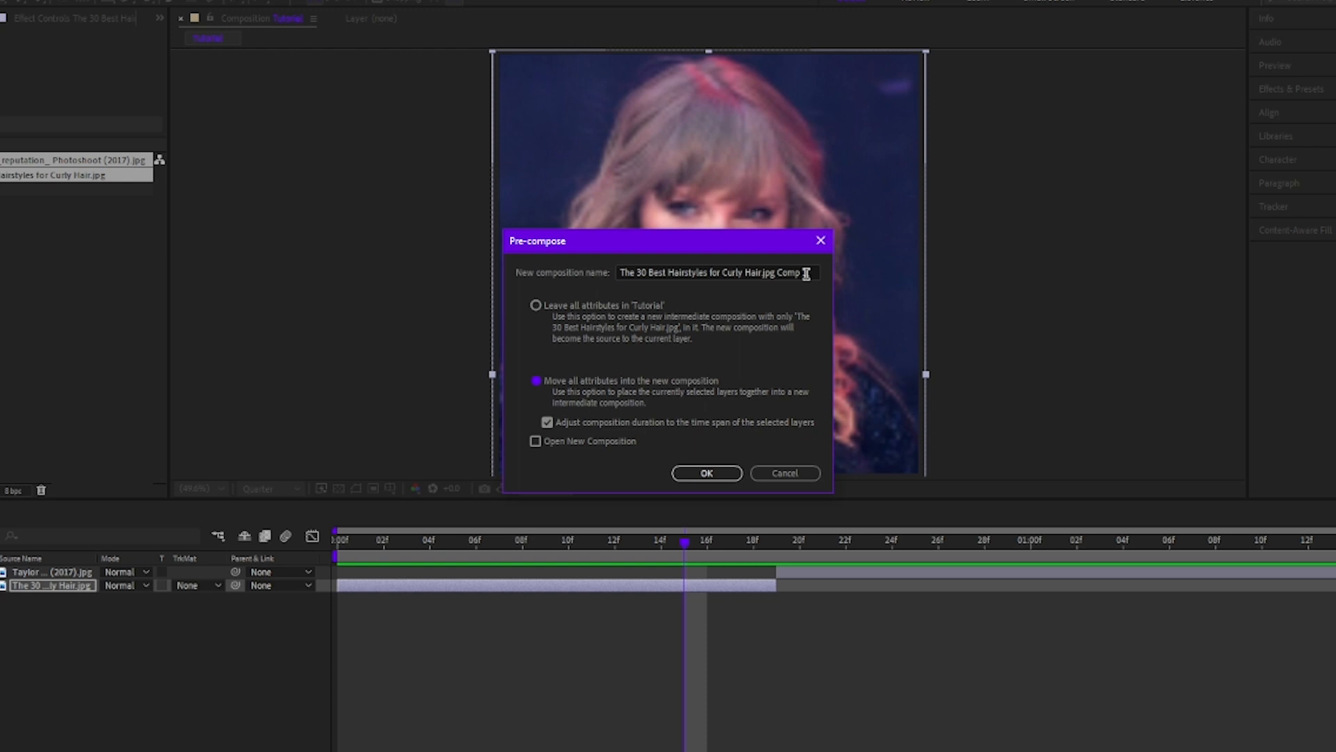
pyautogui.click(806, 274)
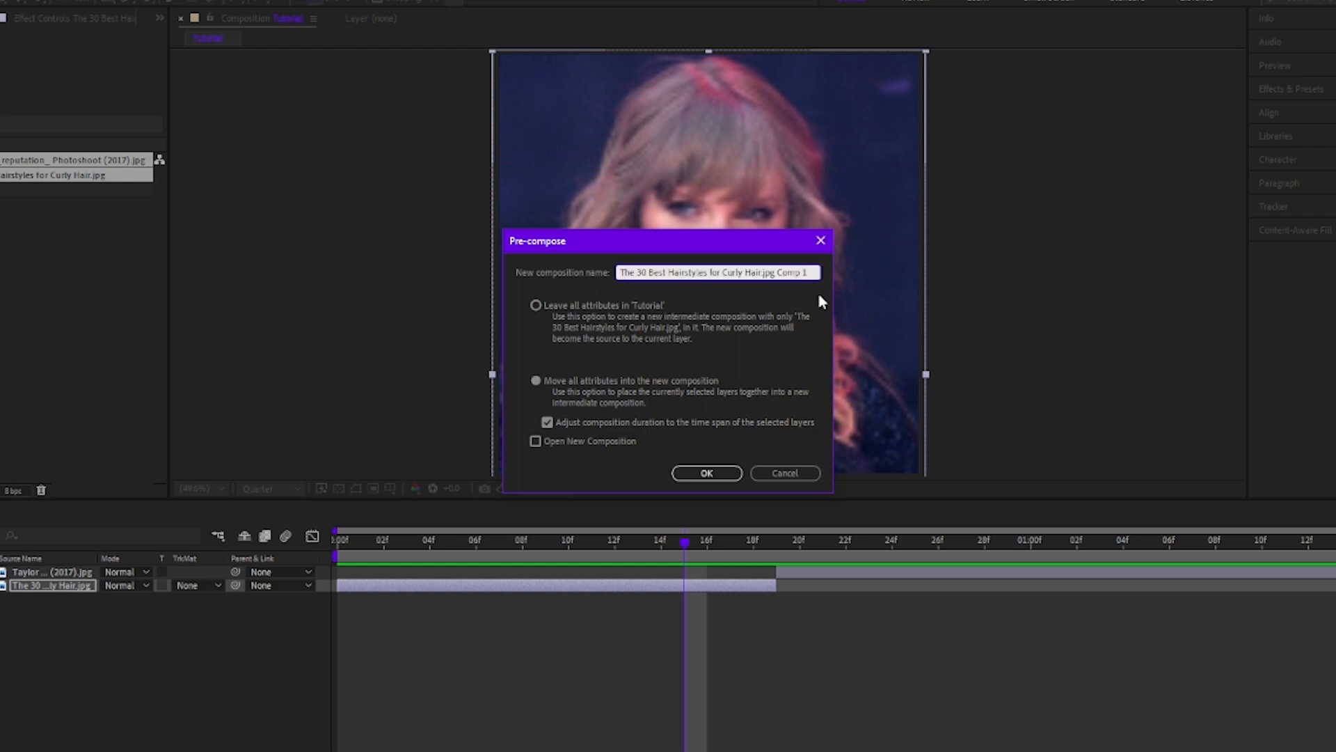
pyautogui.hotkey('ctrl', 'a')
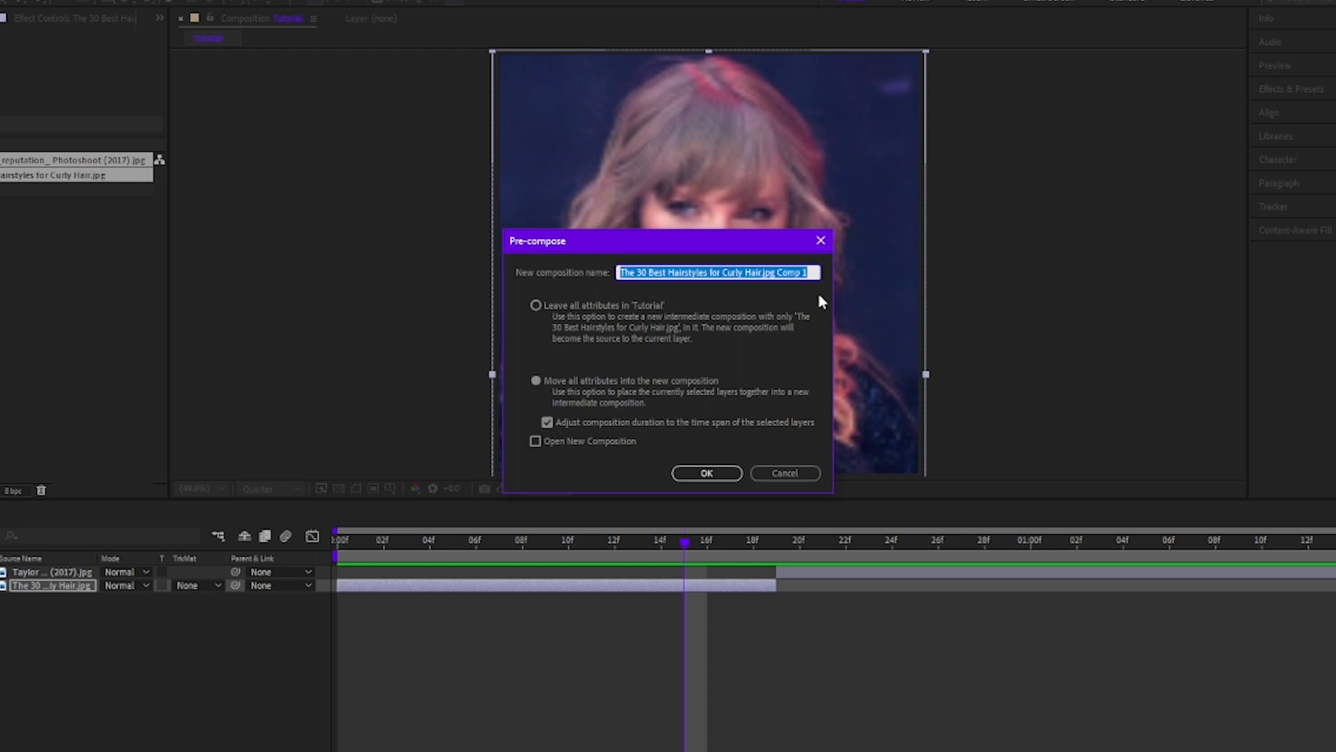
pyautogui.write('1')
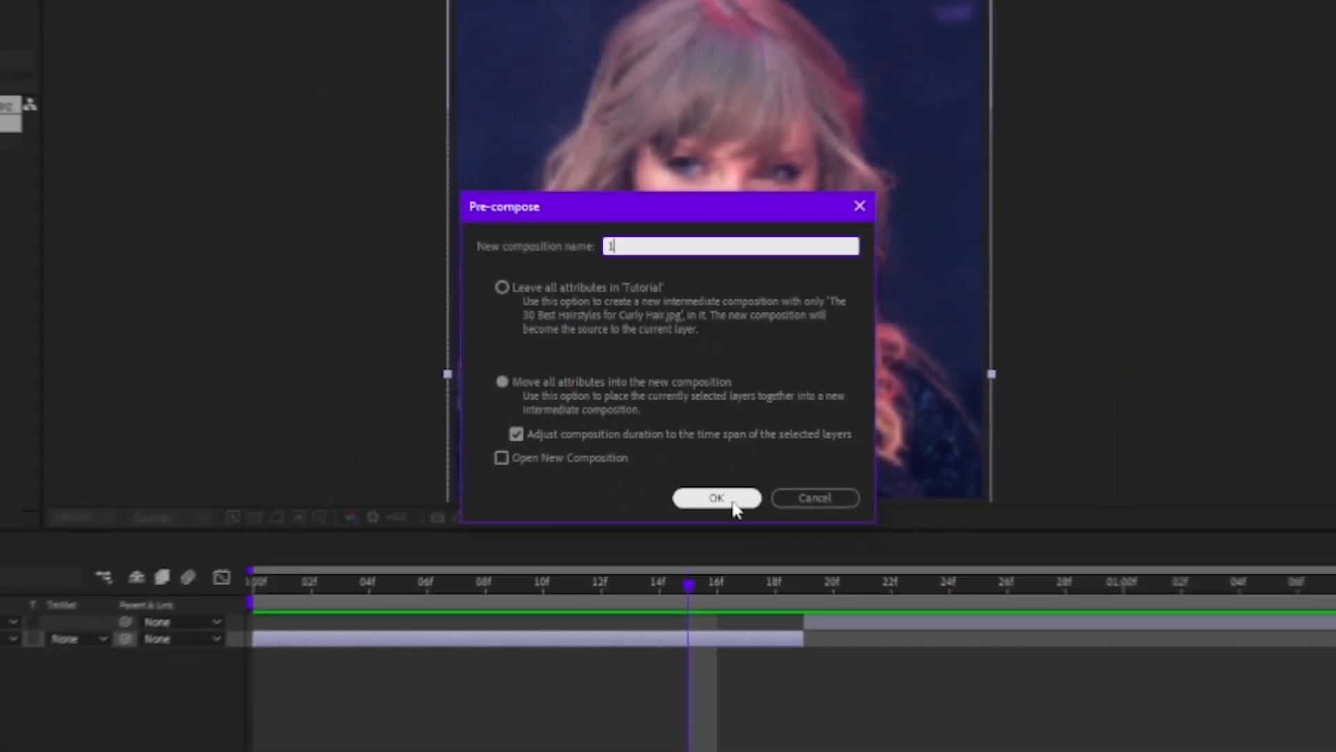
pyautogui.click(758, 570)
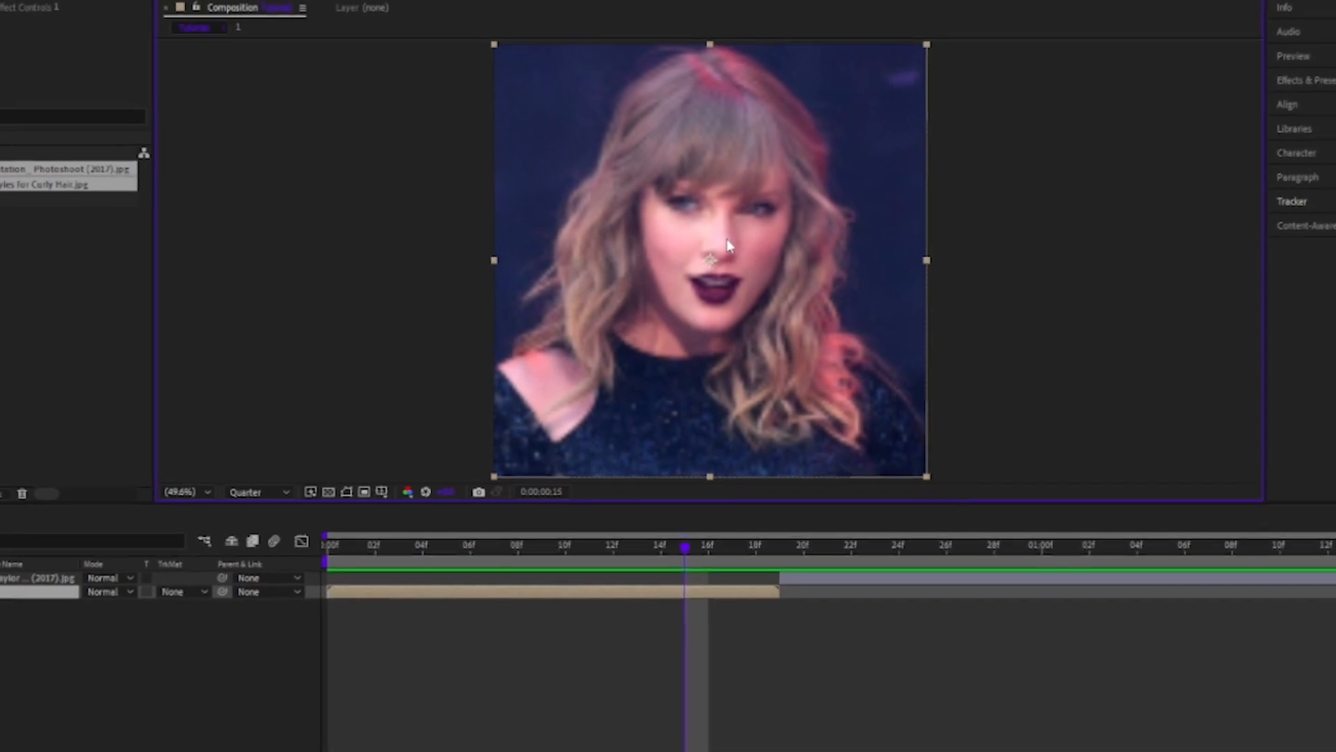
# Try moving layer 1 in the Tutorial composition, undo the move, and open pre-composition 1.
pyautogui.moveTo(920, 178); pyautogui.dragTo(635, 281)
pyautogui.hotkey('ctrl', 'z')
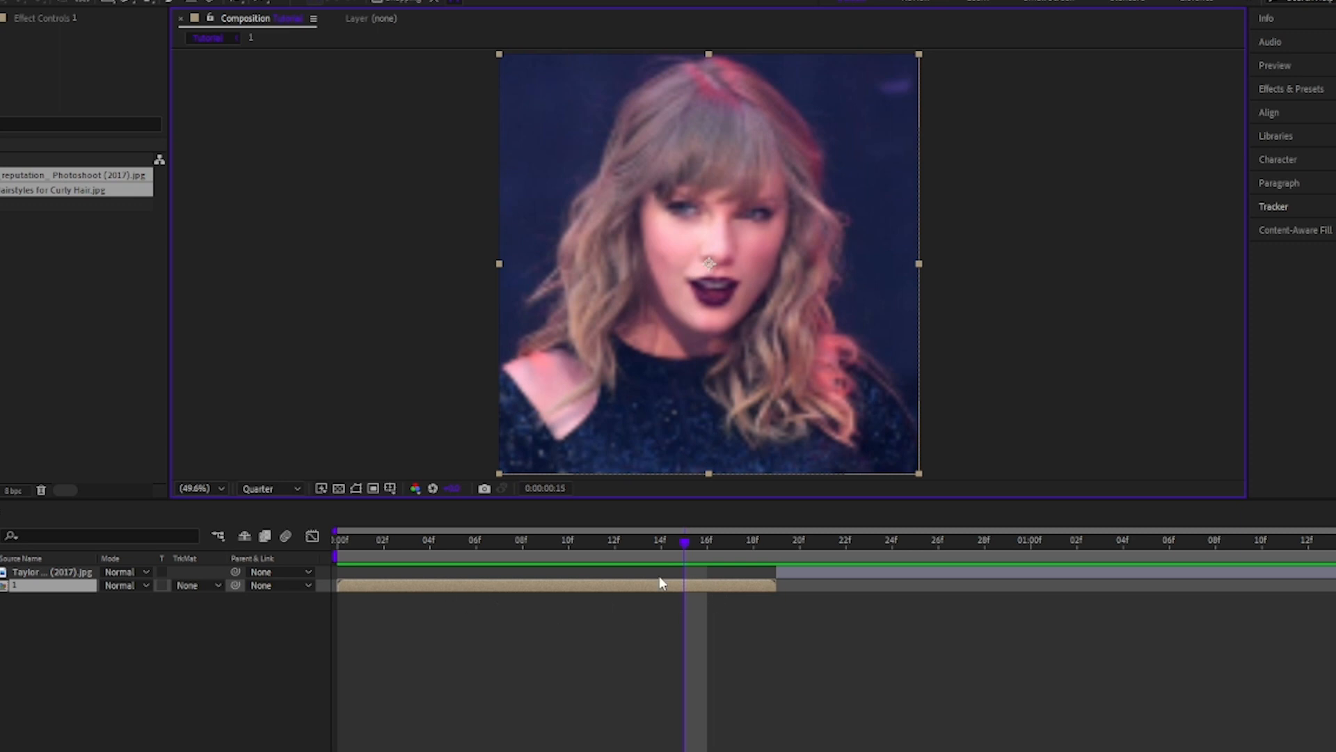
pyautogui.doubleClick(690, 586)
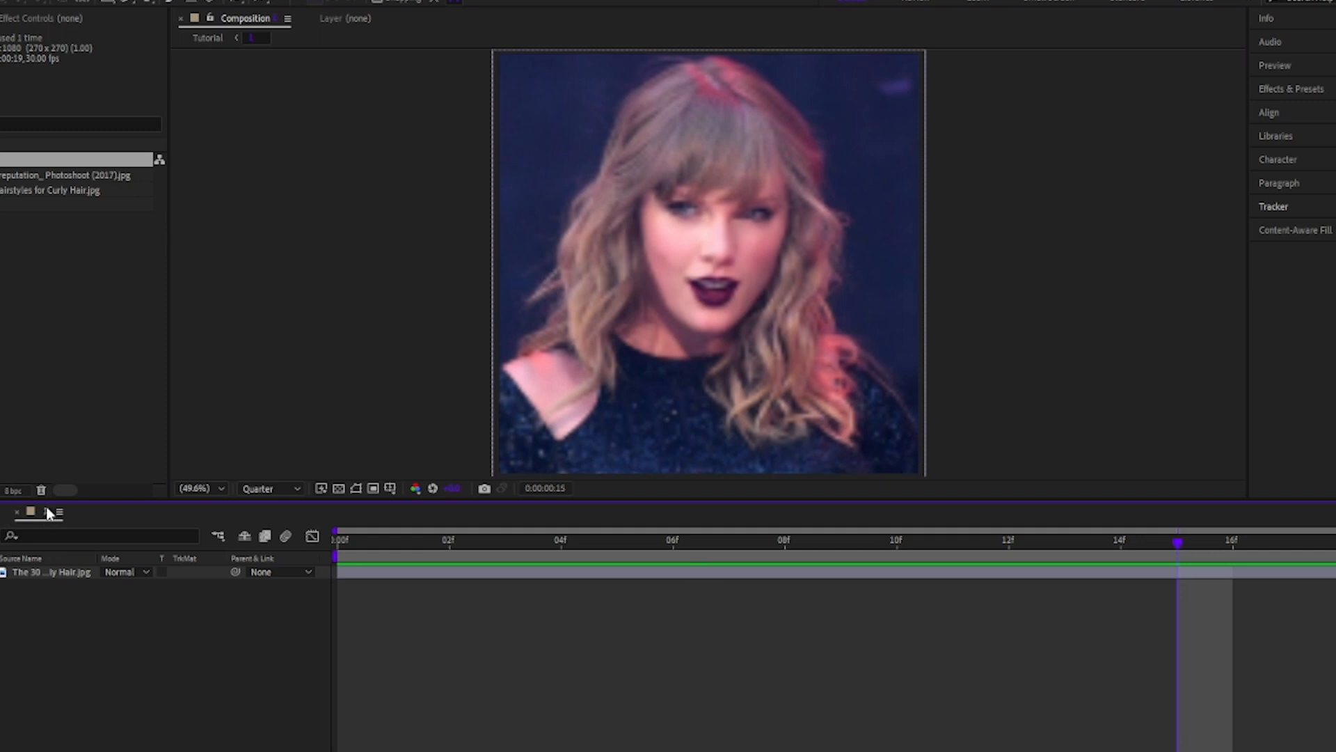
pyautogui.click(616, 290)
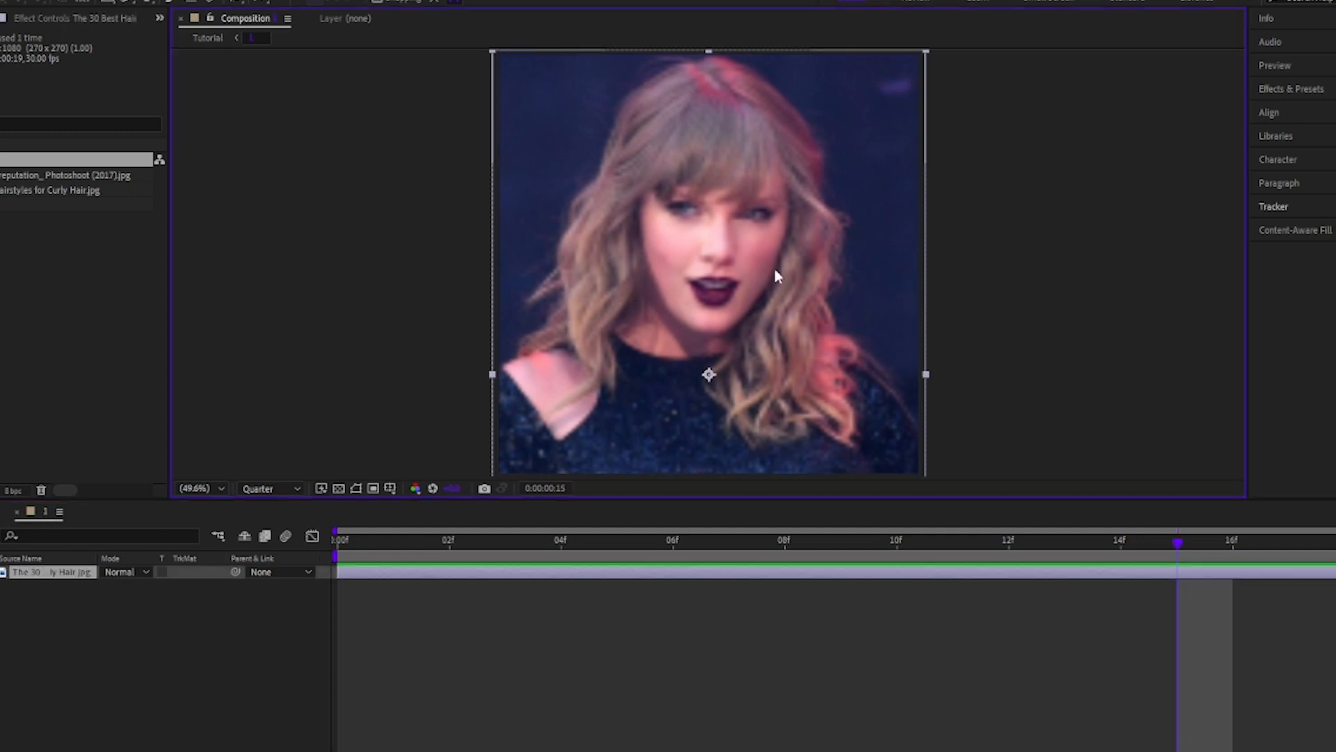
pyautogui.moveTo(775, 271); pyautogui.dragTo(745, 178)
pyautogui.hotkey('ctrl', 'z')
# Place the playhead at frame 5 and move the photo slightly upward inside pre-composition 1.
pyautogui.click(641, 540)
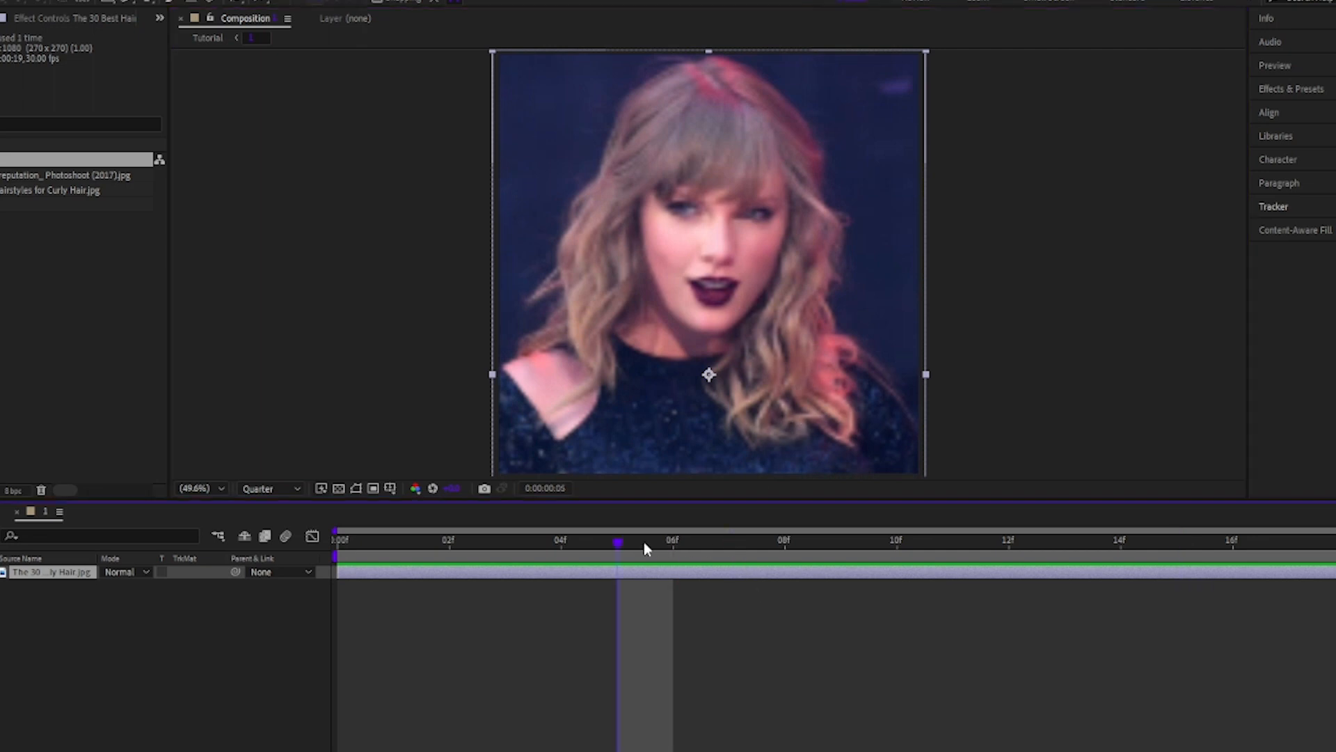
pyautogui.click(760, 391)
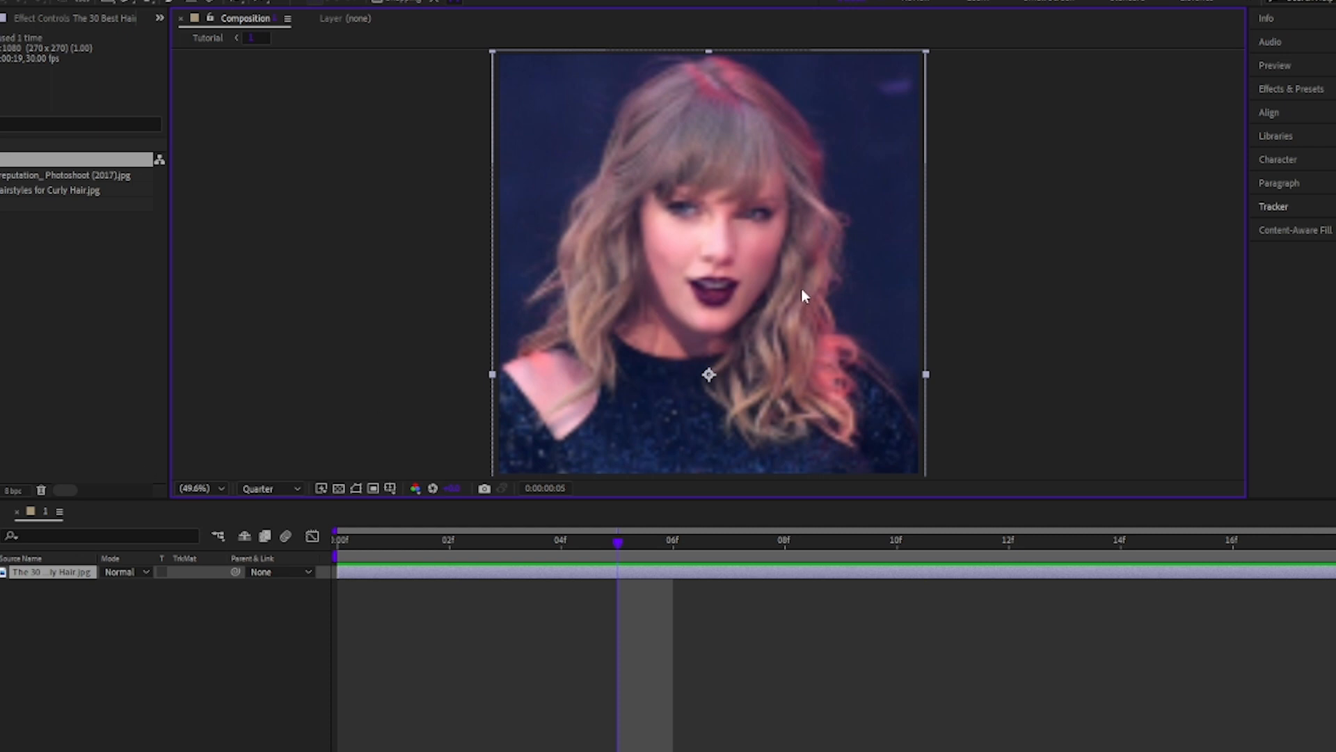
pyautogui.click(556, 717)
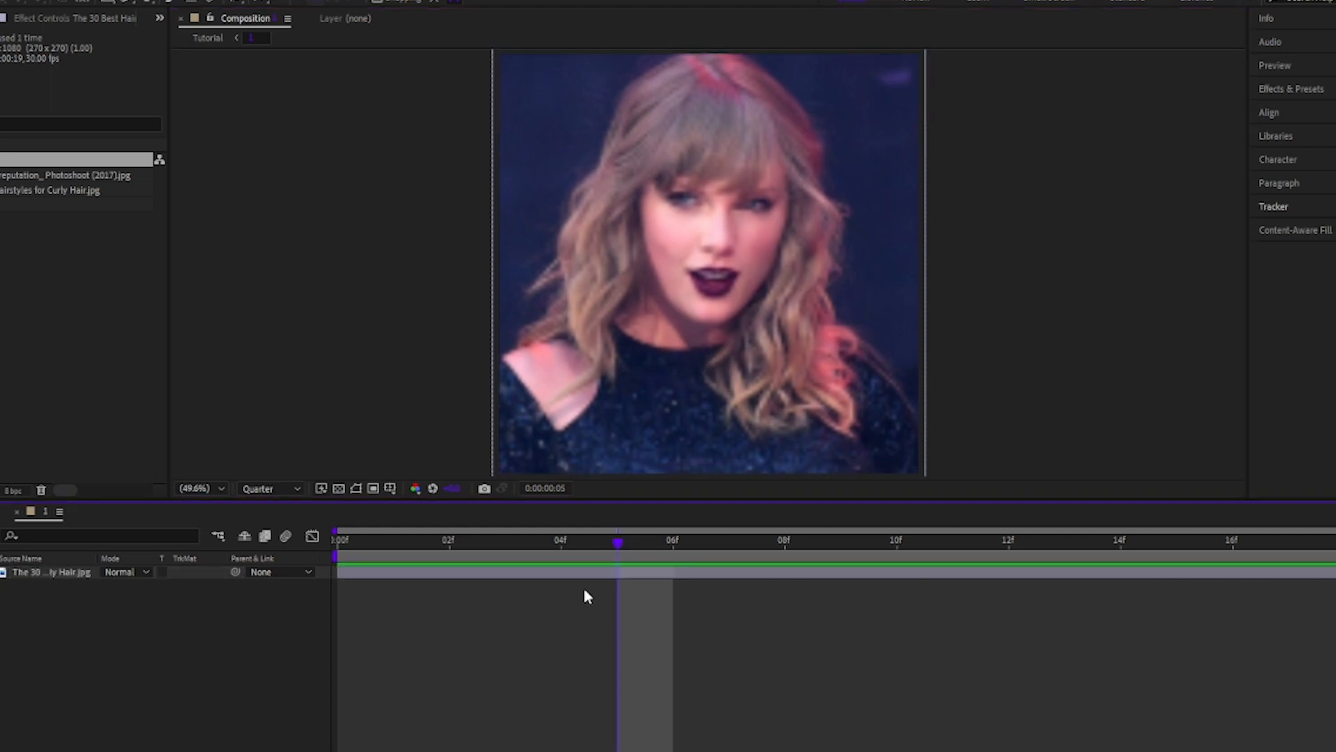
# Add a text layer reading "Made by LublyPurple" in the OCR A Extended font.
pyautogui.hotkey('ctrl', 'alt', 'shift', 't')
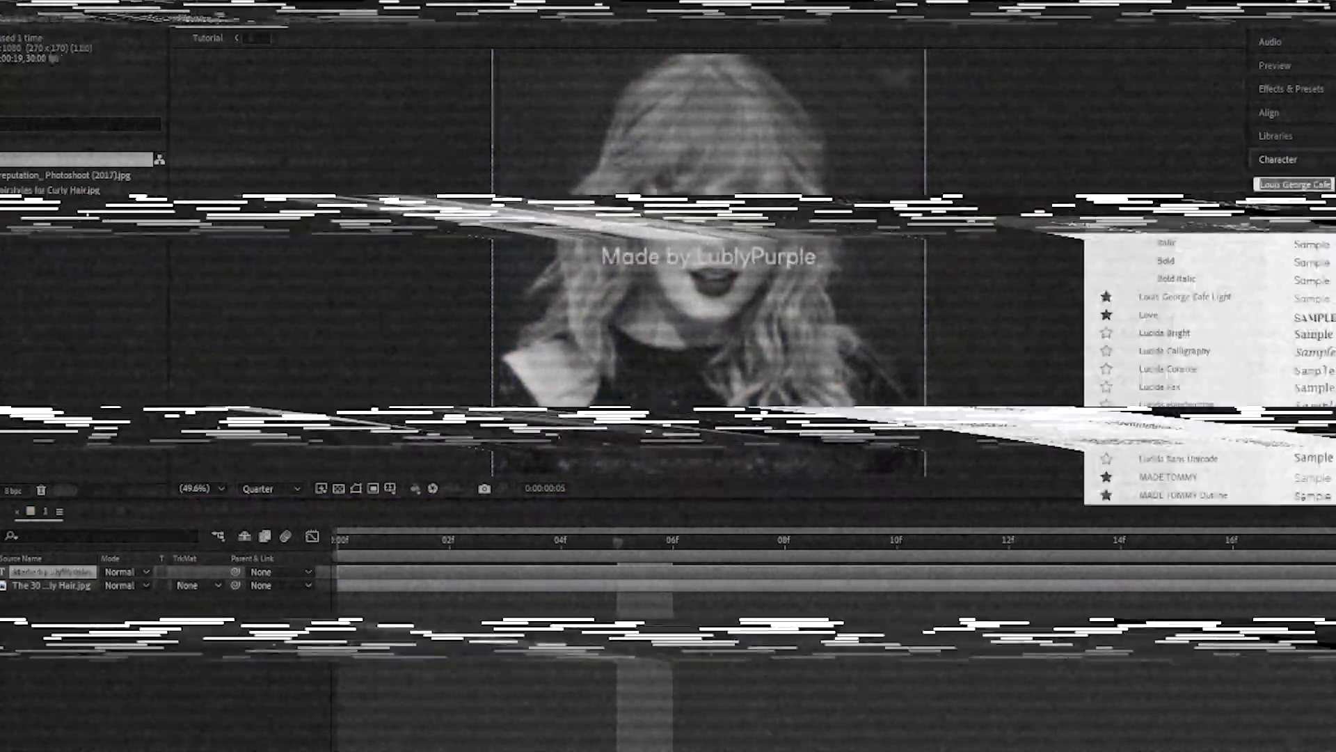
pyautogui.press('Return')
pyautogui.click(1293, 184)
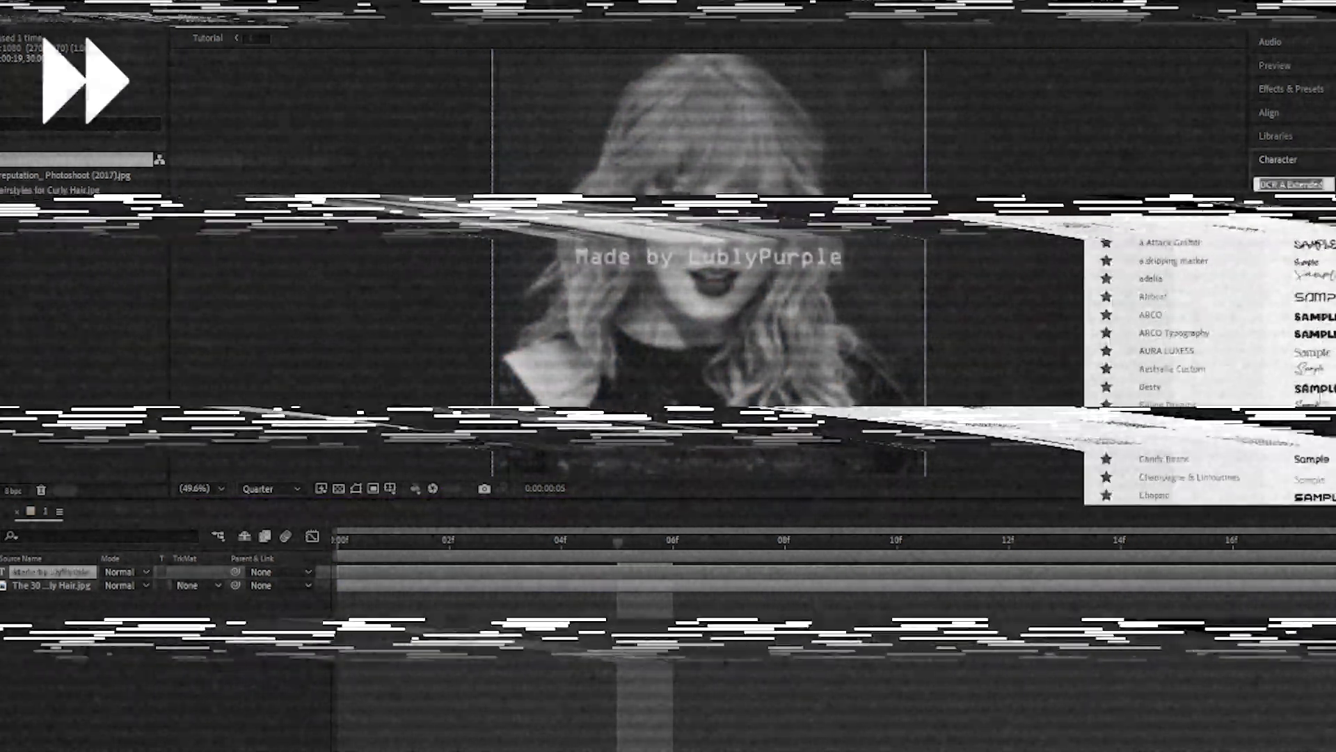
# Move the watermark text down near the photo's lower edge, and style it in the Besty font with a bright purple fill.
pyautogui.moveTo(708, 257); pyautogui.dragTo(708, 449)
pyautogui.click(1326, 188)
pyautogui.click(1140, 300)
pyautogui.click(1162, 341)
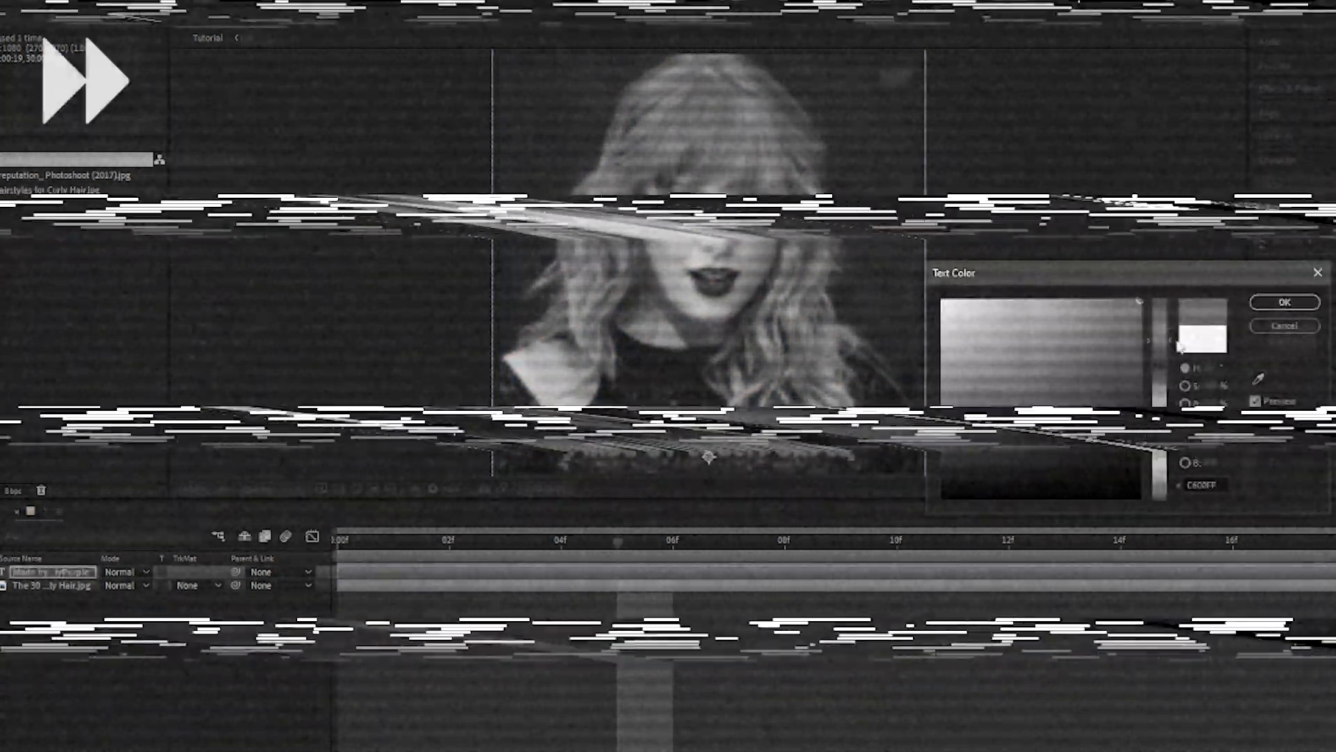
pyautogui.click(1284, 303)
pyautogui.moveTo(1279, 266); pyautogui.dragTo(1323, 267)
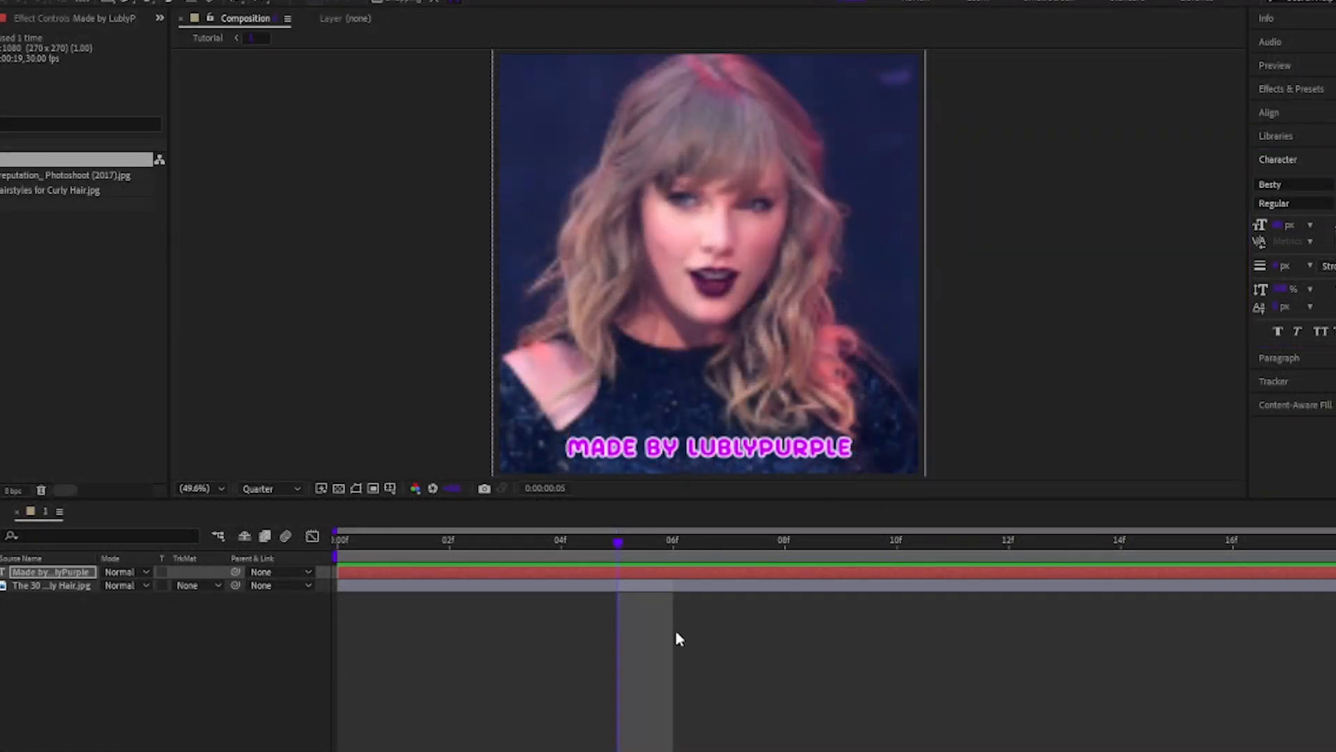
pyautogui.click(675, 629)
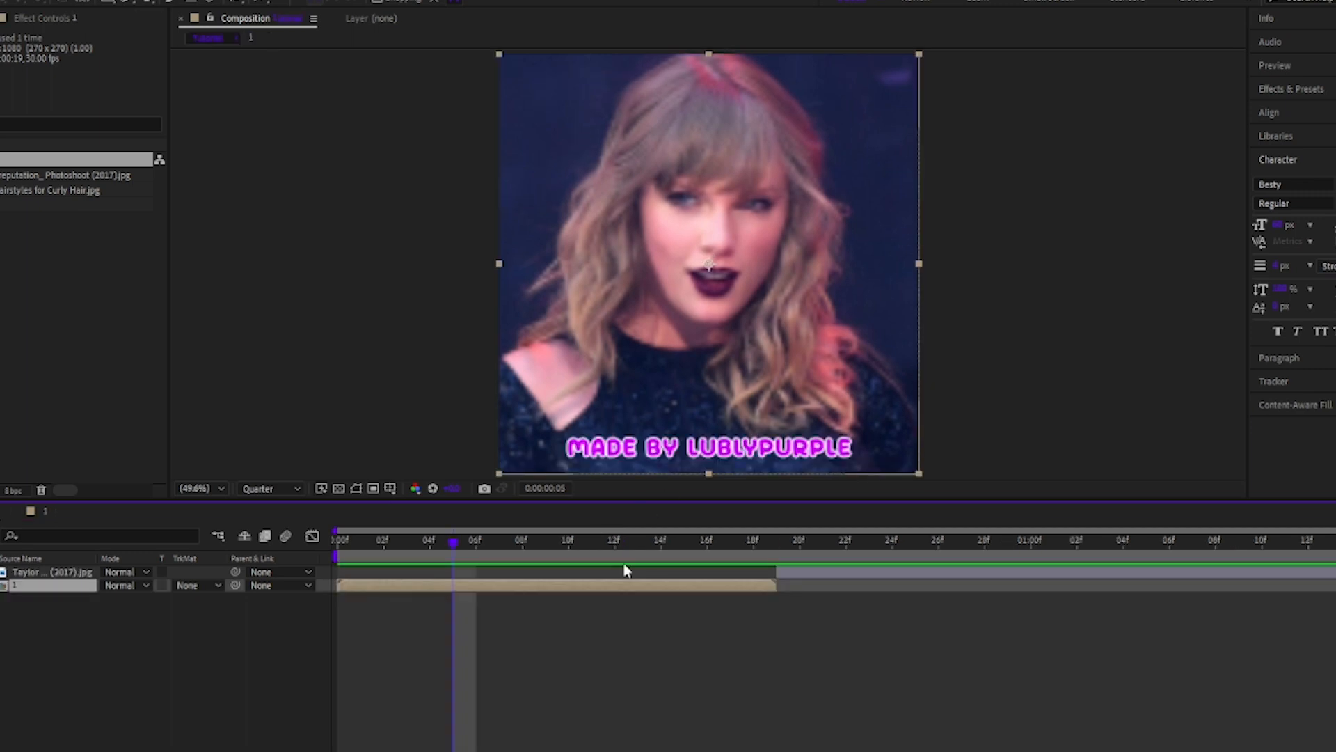
# Try moving layer 1 in the Tutorial composition, undo the move, and place the playhead at frame 13.
pyautogui.moveTo(715, 303); pyautogui.dragTo(739, 345)
pyautogui.hotkey('ctrl', 'z')
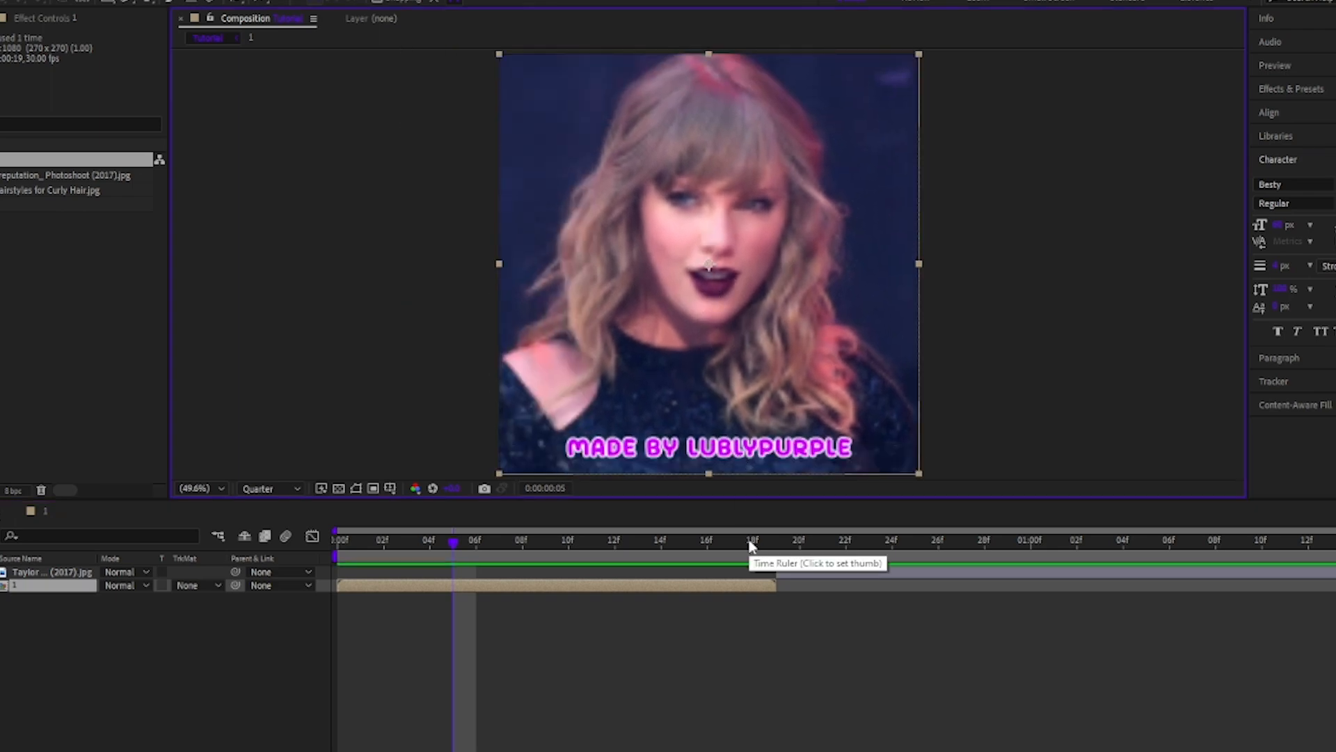
pyautogui.click(654, 542)
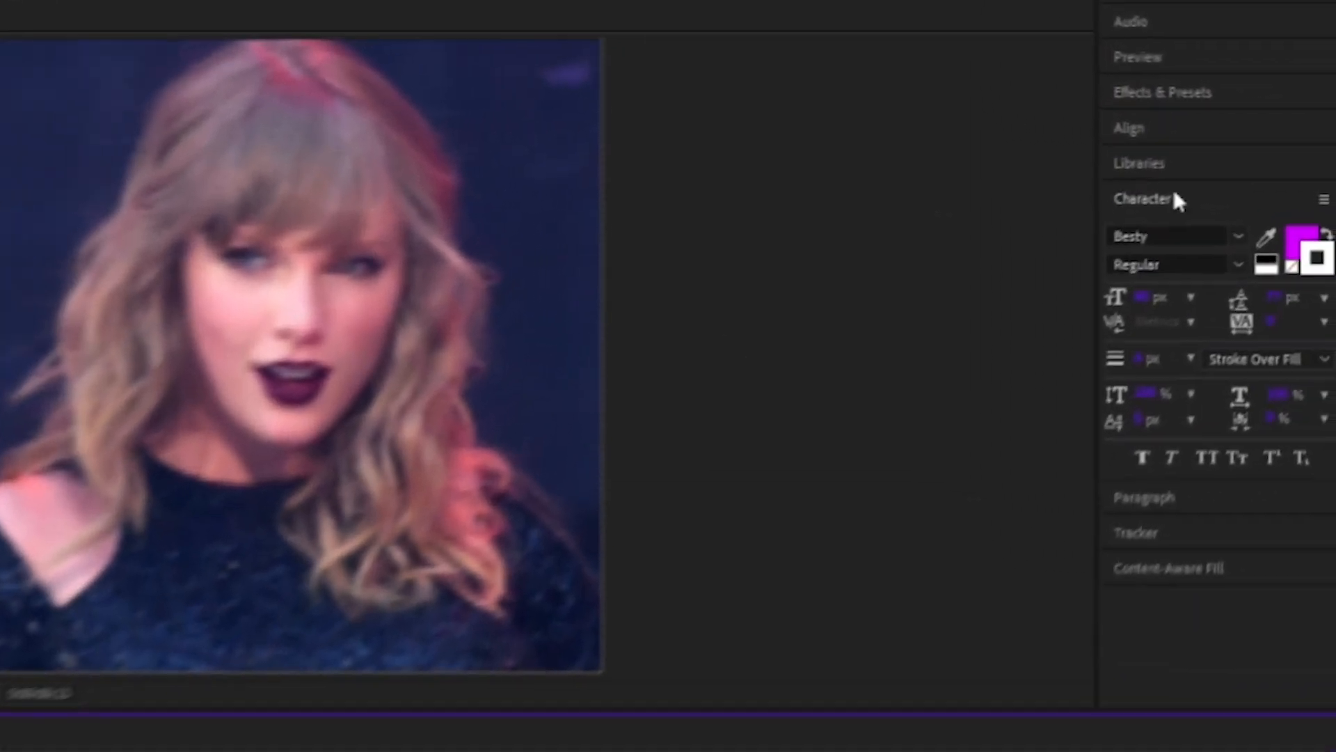
# Search the effects for "motion tile" and apply Motion Tile to layer 1.
pyautogui.click(1281, 159)
pyautogui.click(1293, 90)
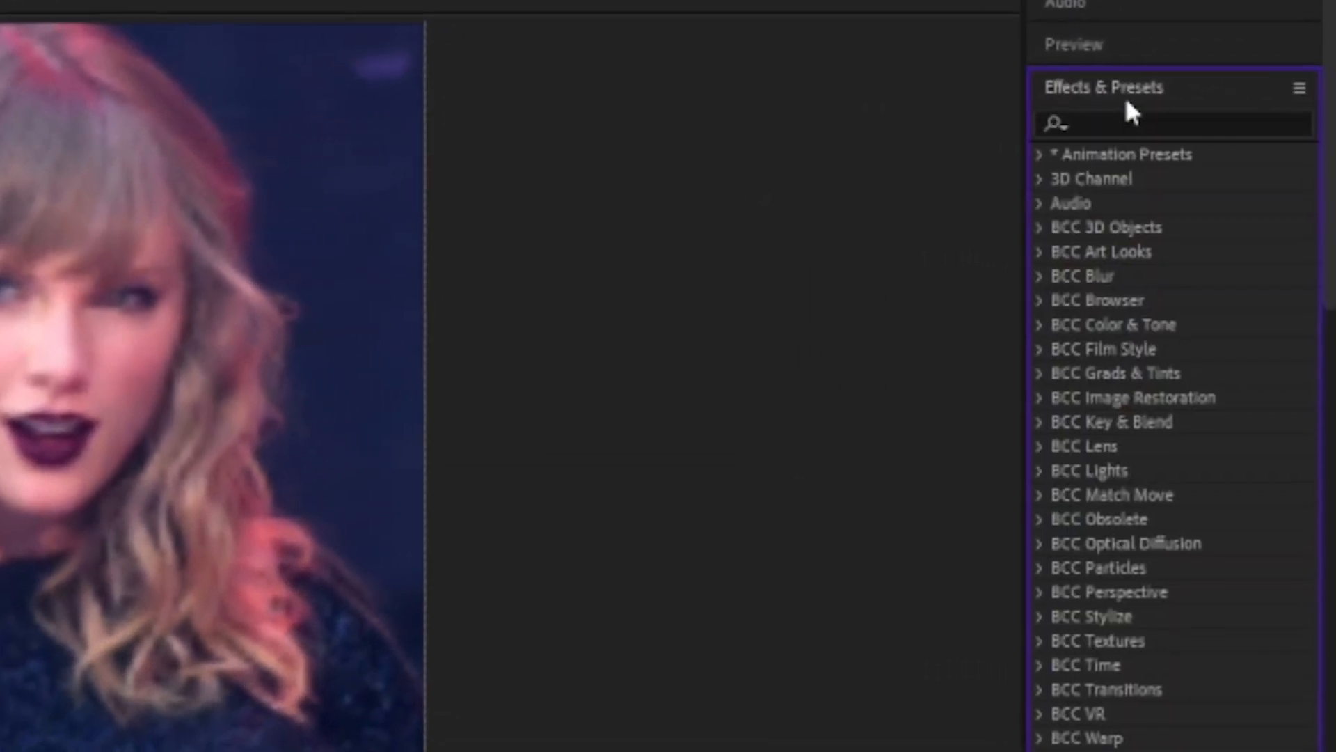
pyautogui.click(1089, 124)
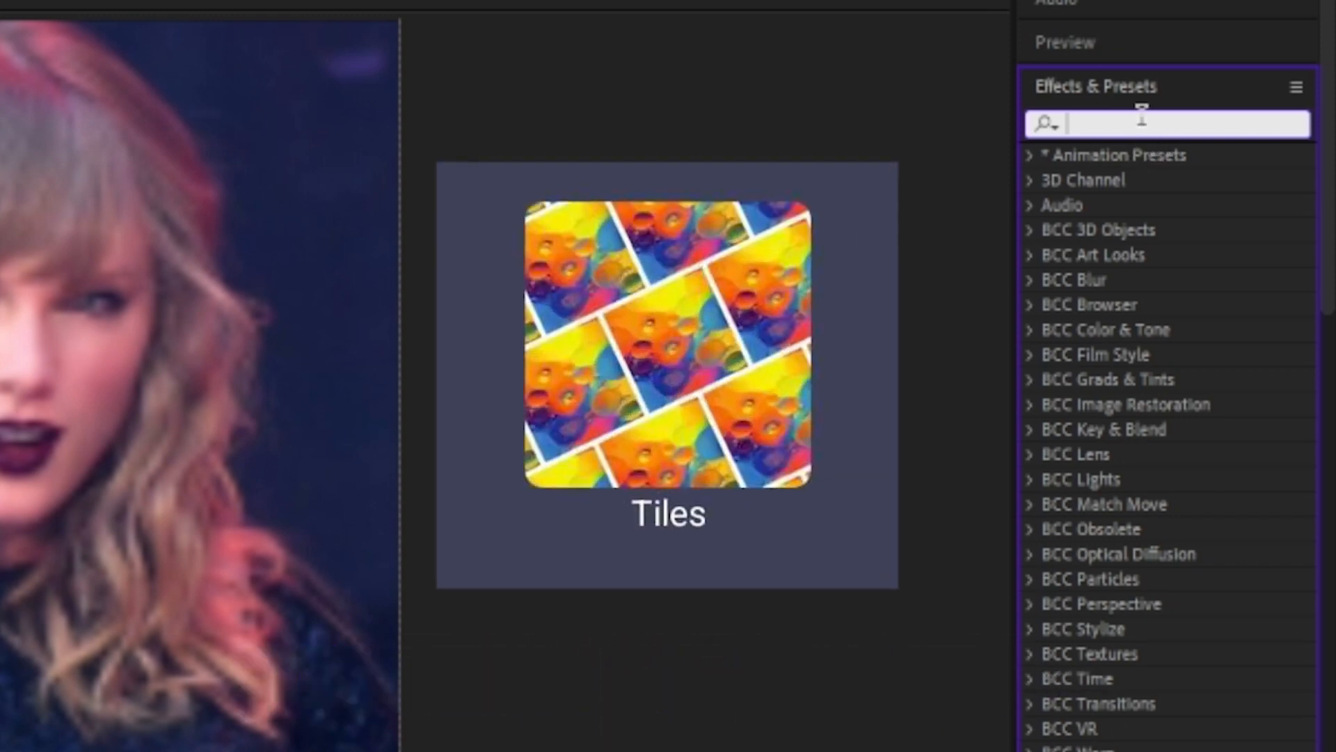
pyautogui.write('motion tile')
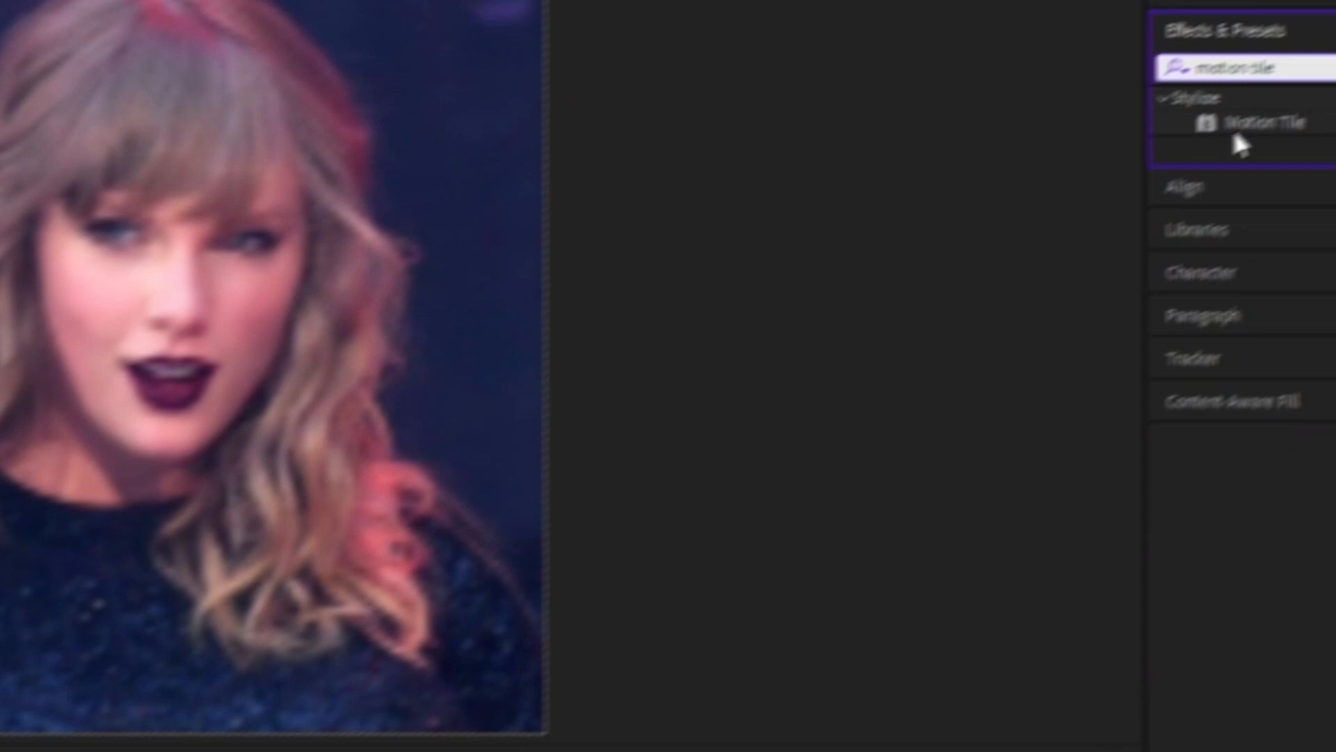
pyautogui.moveTo(1115, 183); pyautogui.dragTo(1048, 603)
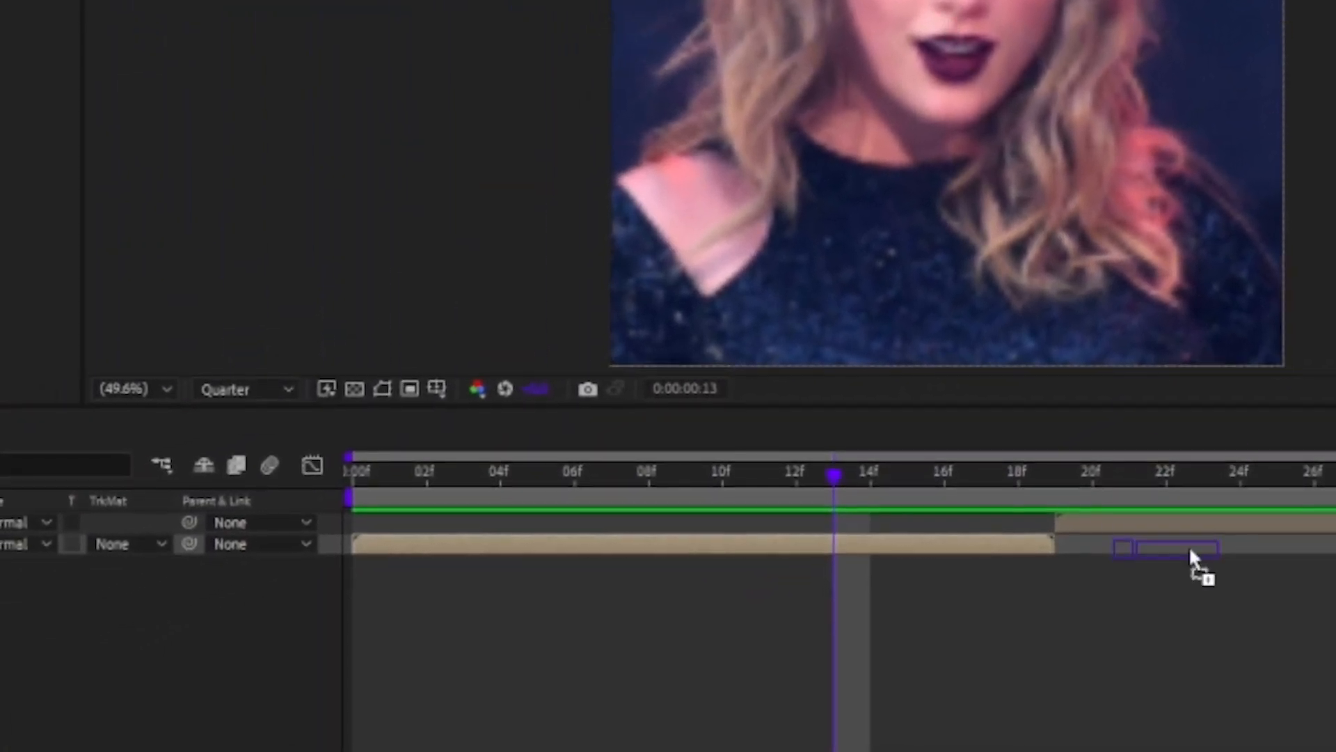
pyautogui.moveTo(1188, 544); pyautogui.dragTo(961, 549)
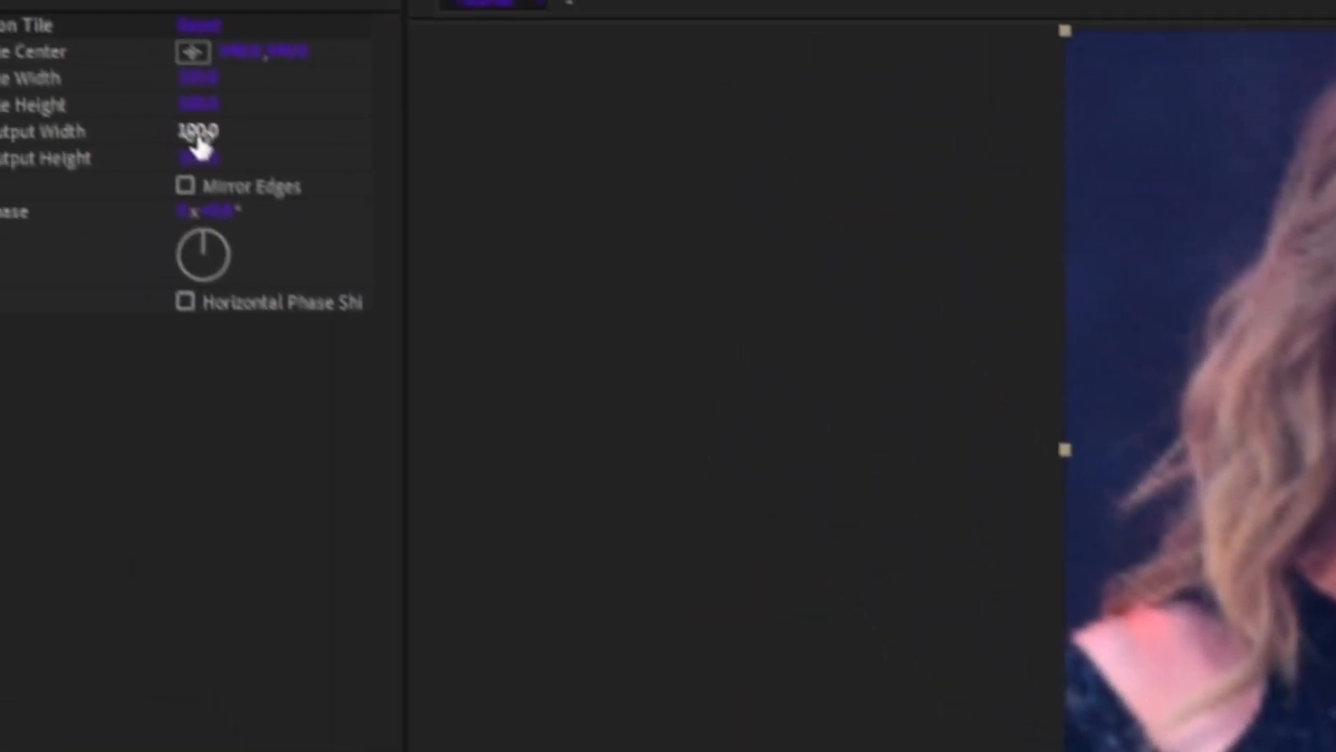
# Set layer 1's Motion Tile output width and height to 350 and enable Mirror Edges.
pyautogui.click(263, 197)
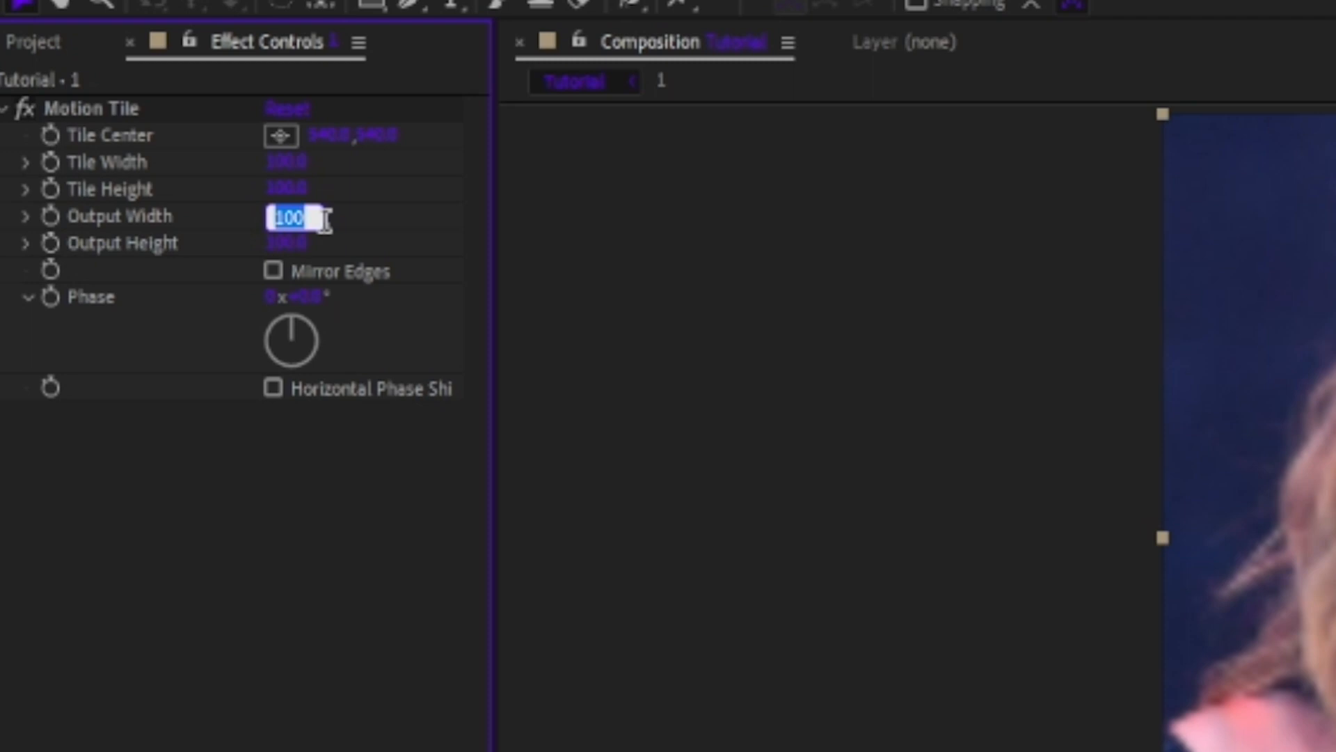
pyautogui.write('350')
pyautogui.press('Return')
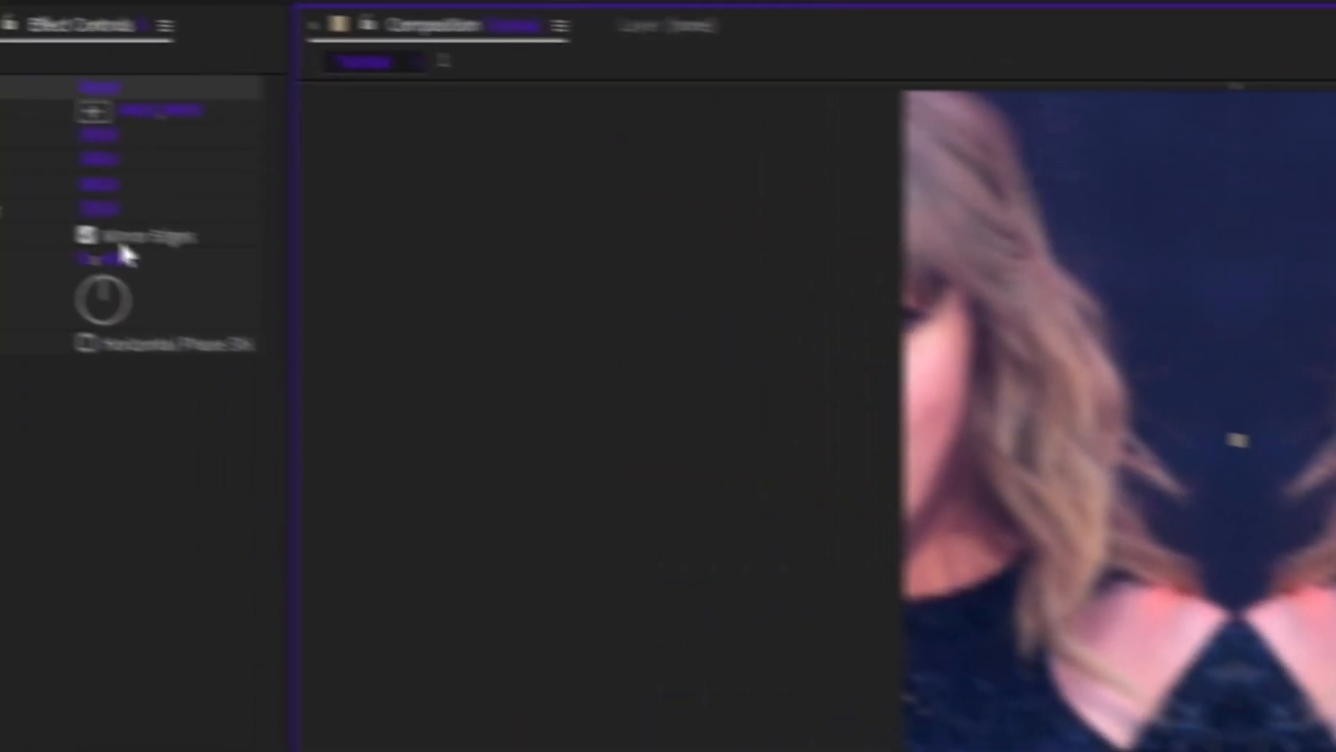
pyautogui.click(272, 271)
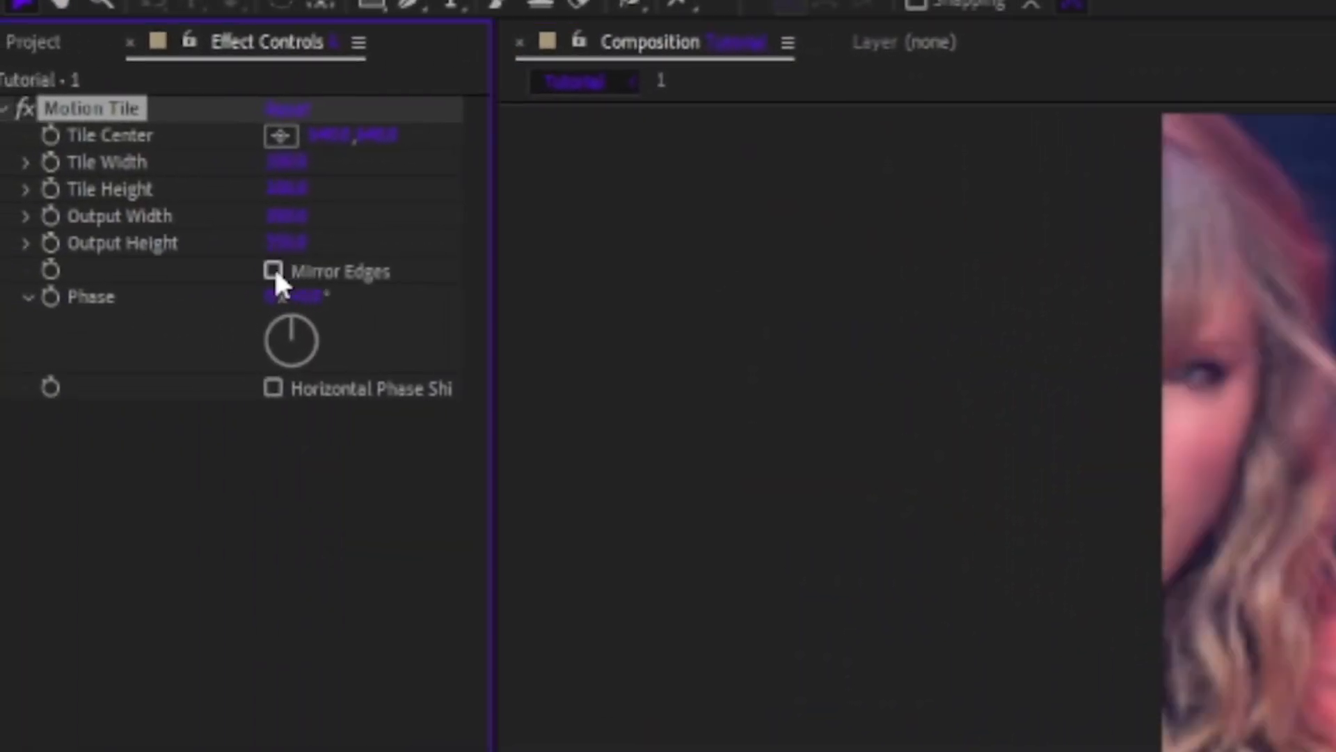
pyautogui.click(272, 271)
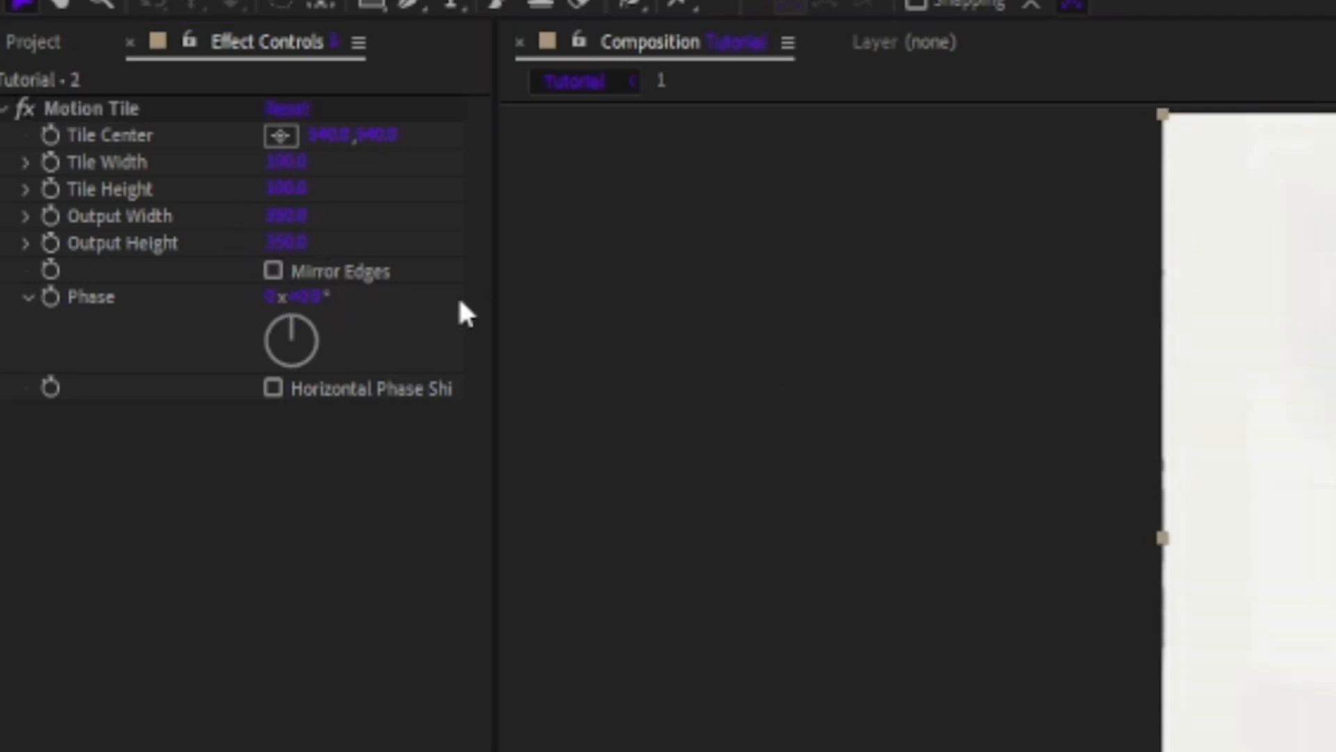
# Set the Motion Tile output width and height to 350 on layer 2, with Mirror Edges enabled.
pyautogui.click(277, 216)
pyautogui.write('350')
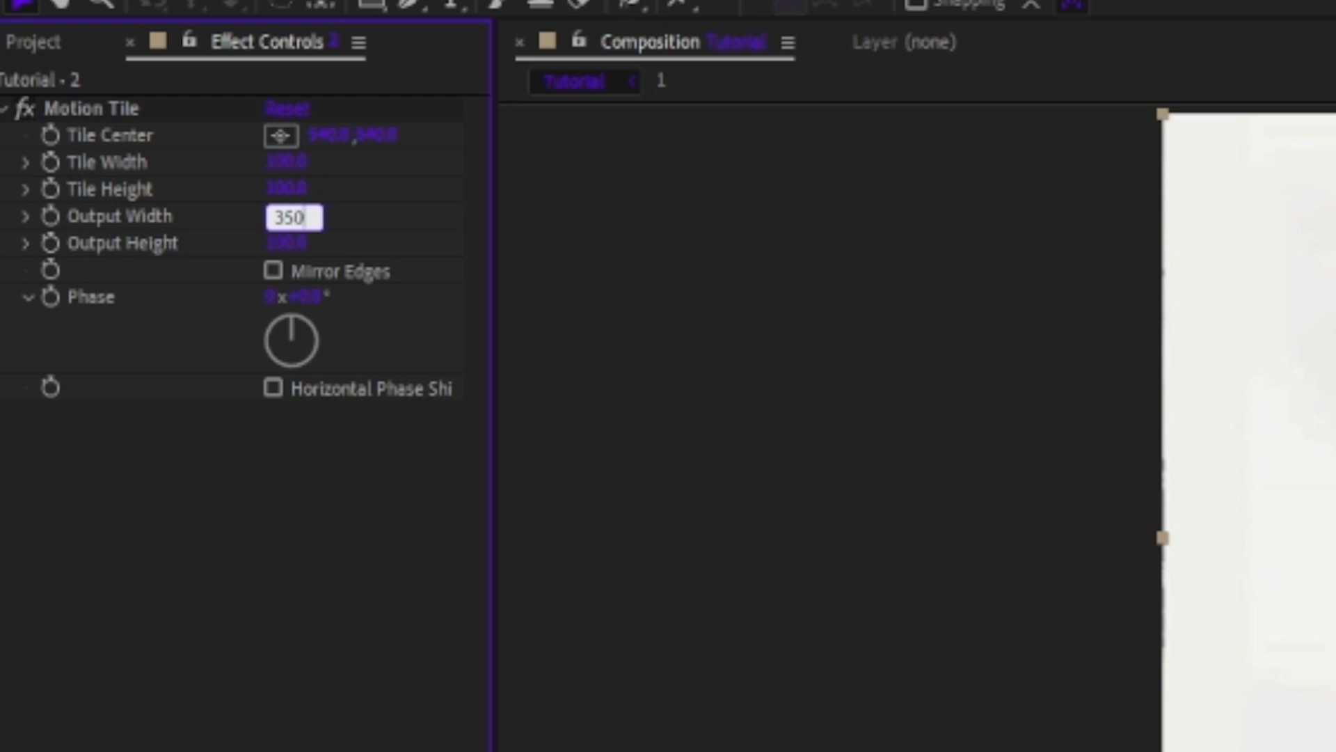
pyautogui.press('Return')
pyautogui.click(296, 245)
pyautogui.write('350')
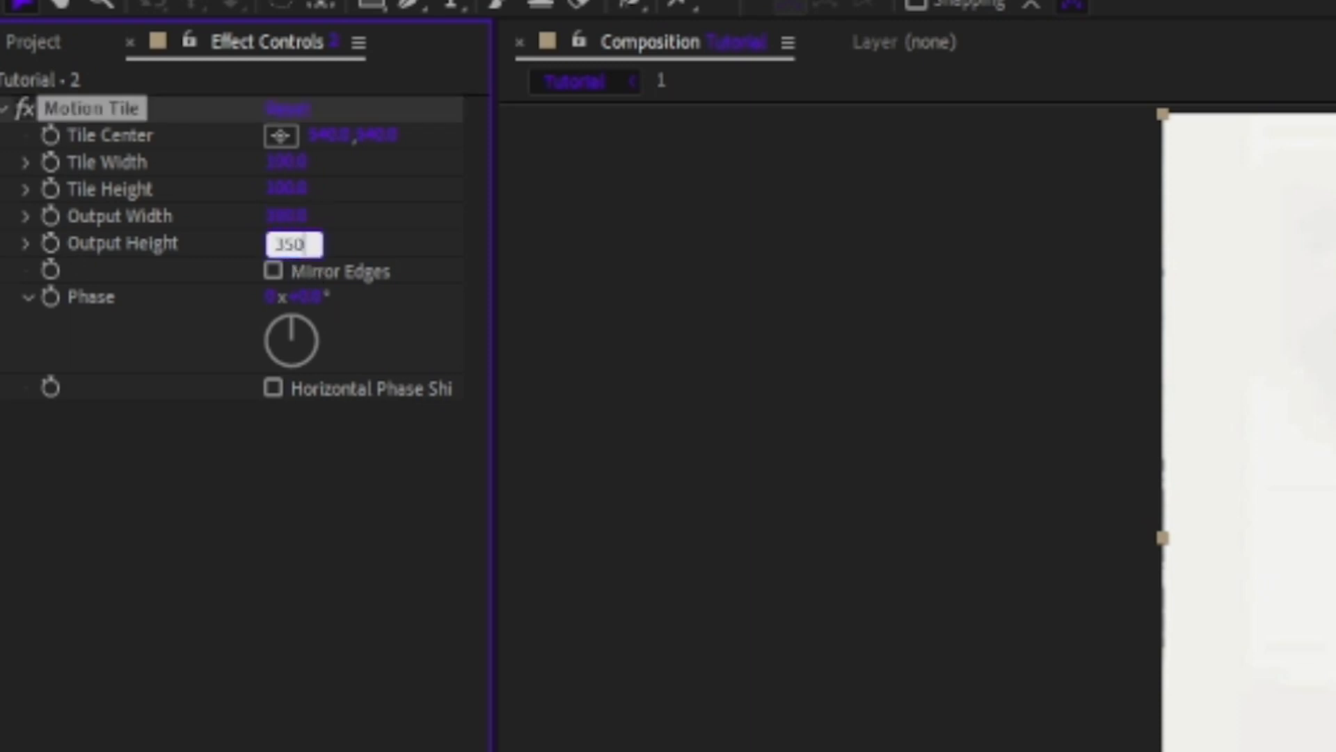
pyautogui.press('Return')
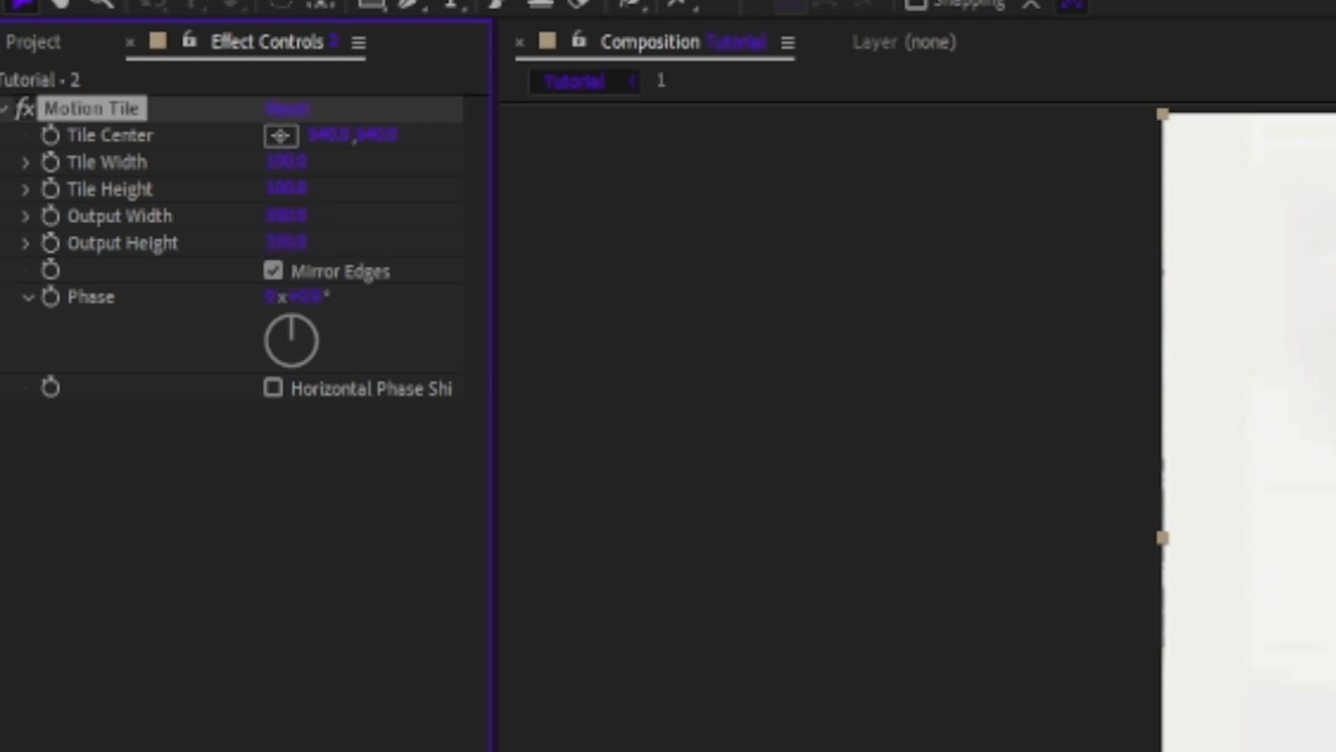
# Enlarge the photo slightly inside pre-composition 2 to cover its edges, and return to the Tutorial composition.
pyautogui.moveTo(1169, 538); pyautogui.dragTo(1333, 343)
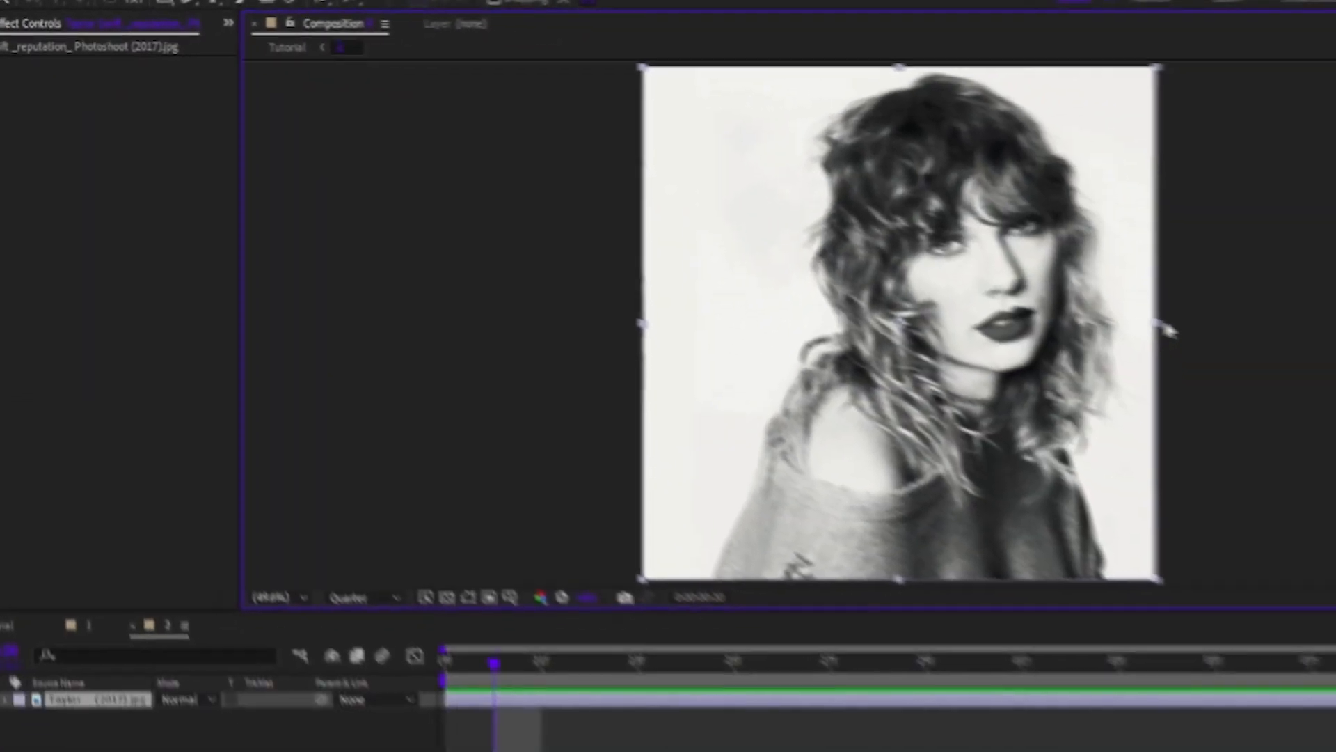
pyautogui.hotkey('shift', 'Escape')
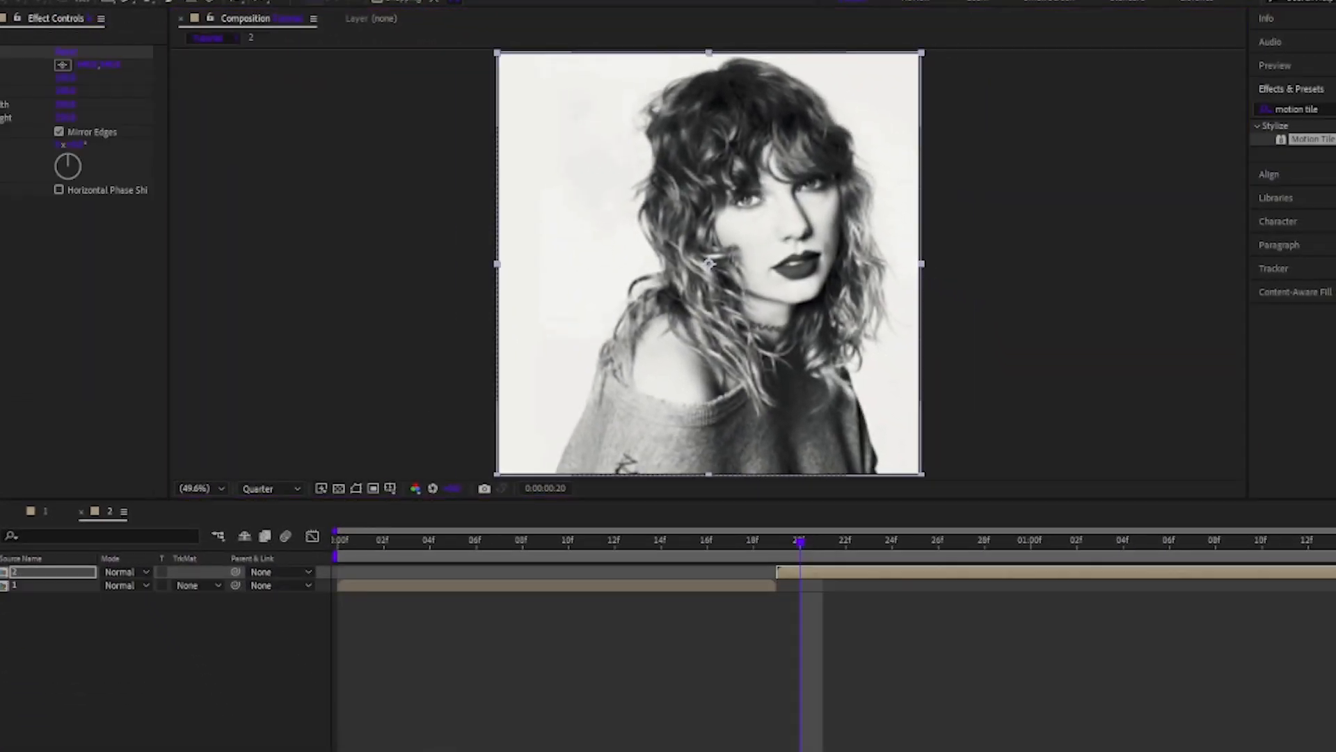
# Add a Position keyframe to layer 1 and place it at frame 5.
pyautogui.moveTo(779, 547); pyautogui.dragTo(615, 583)
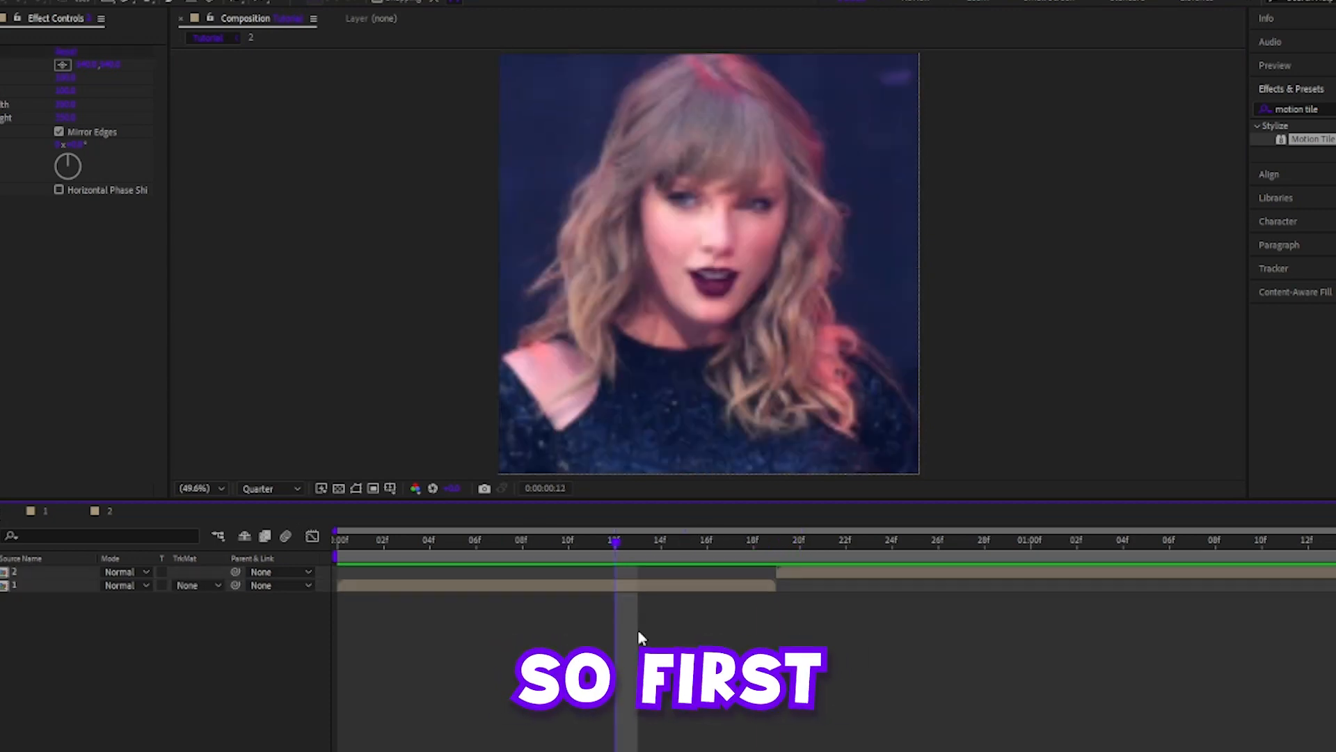
pyautogui.click(536, 584)
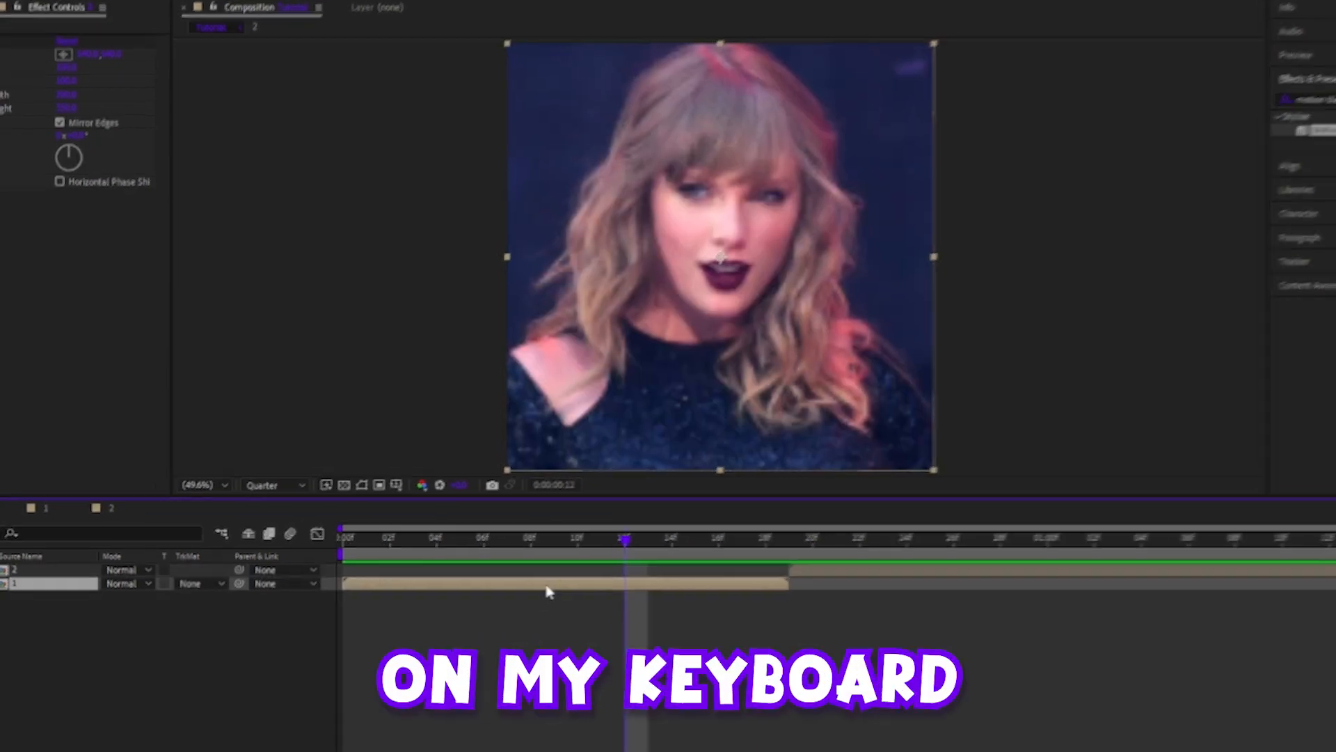
pyautogui.press('p')
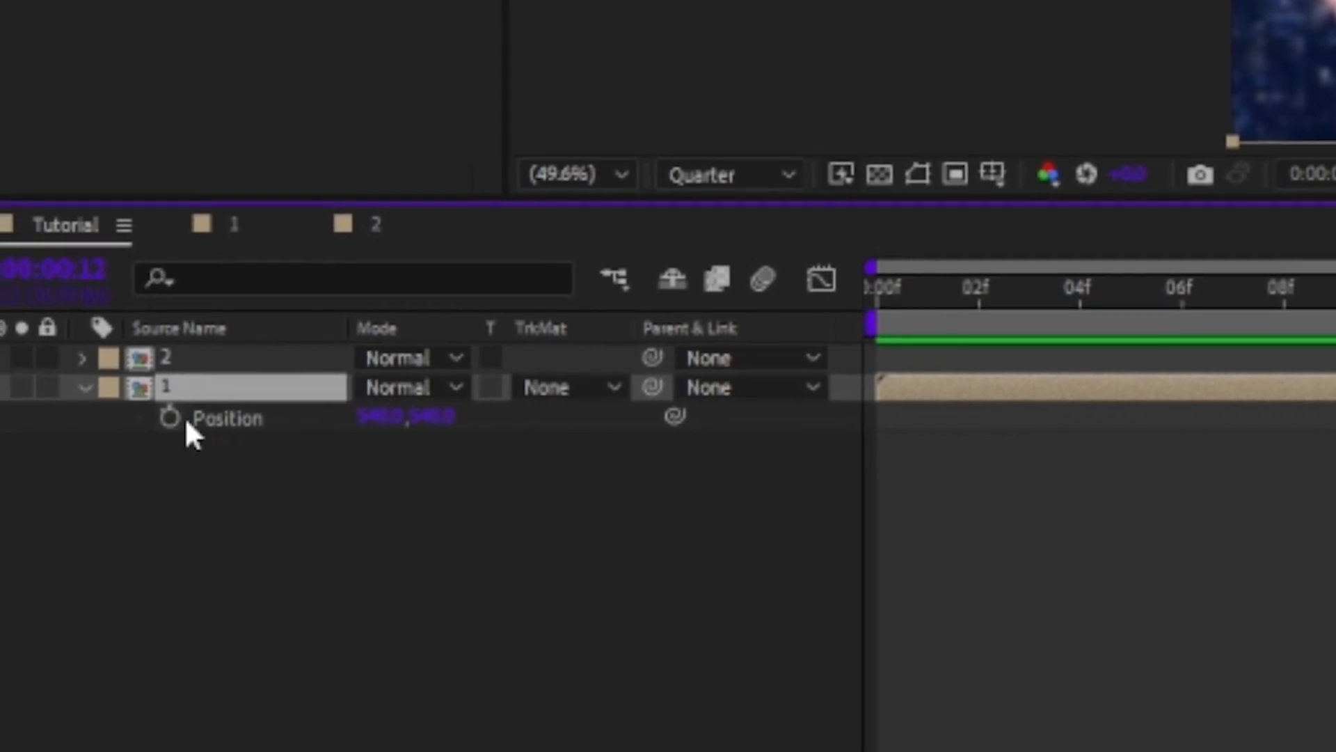
pyautogui.click(169, 431)
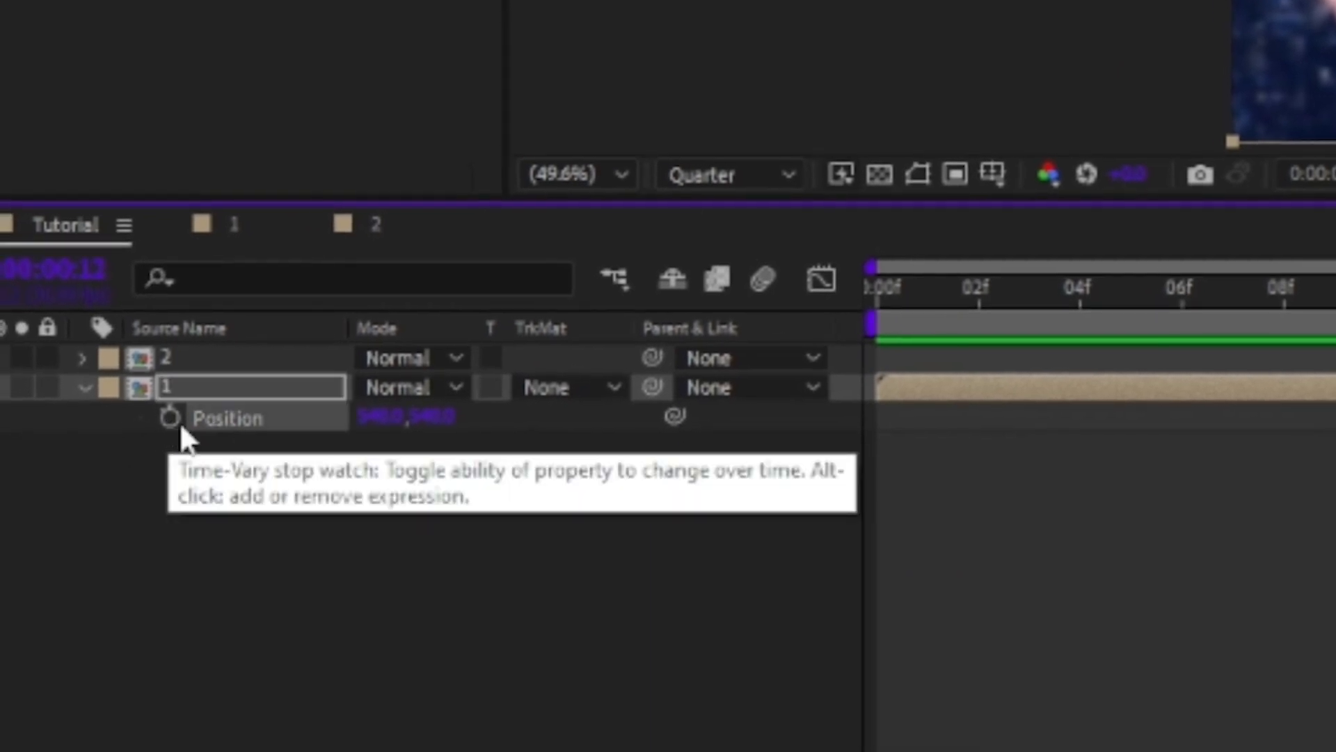
pyautogui.click(177, 422)
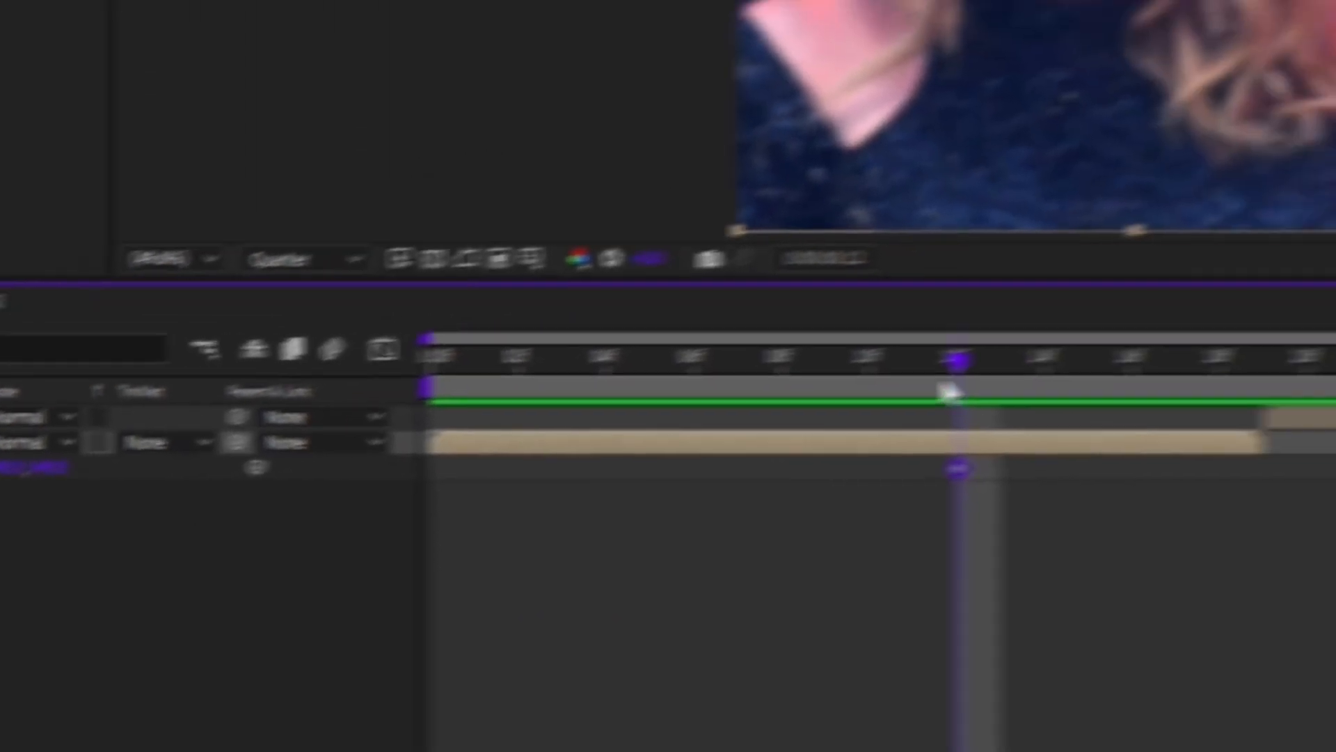
pyautogui.moveTo(958, 468); pyautogui.dragTo(625, 471)
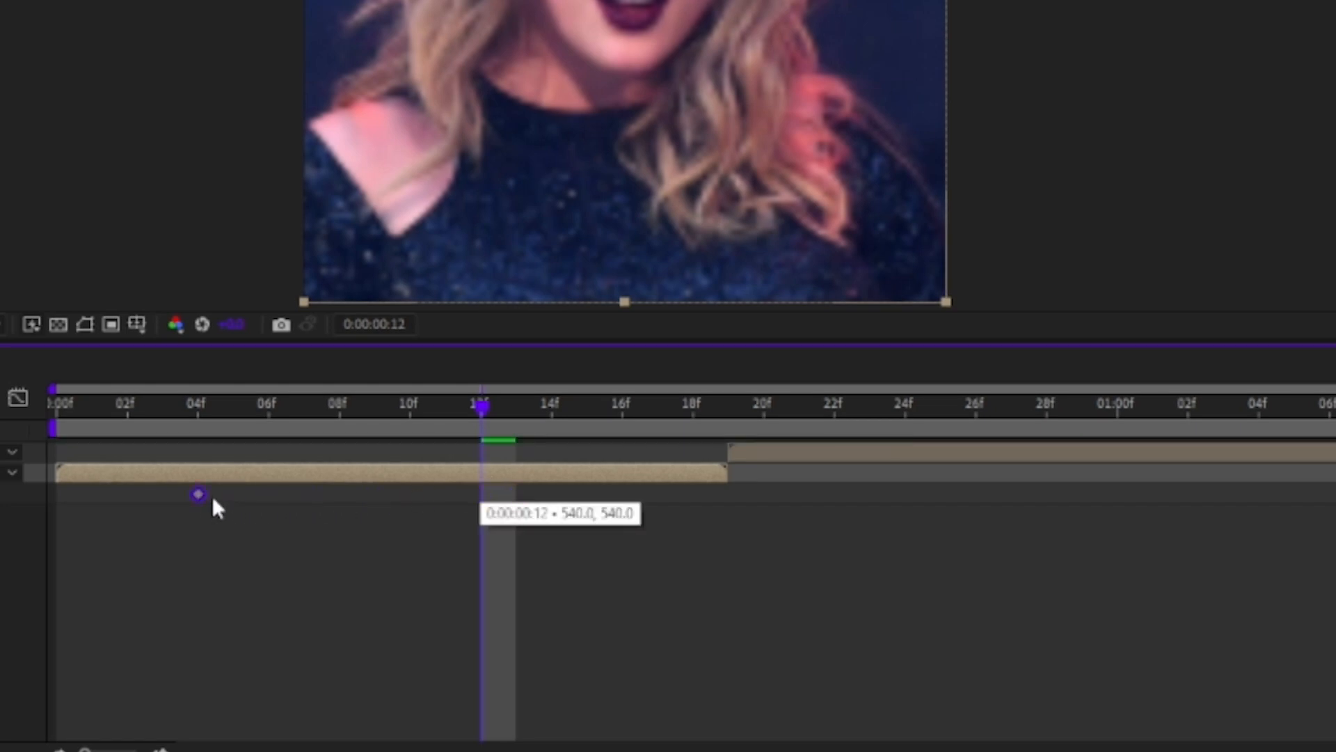
pyautogui.moveTo(213, 497)
pyautogui.mouseDown()
pyautogui.moveTo(357, 476)
pyautogui.moveTo(231, 492)
pyautogui.mouseUp()
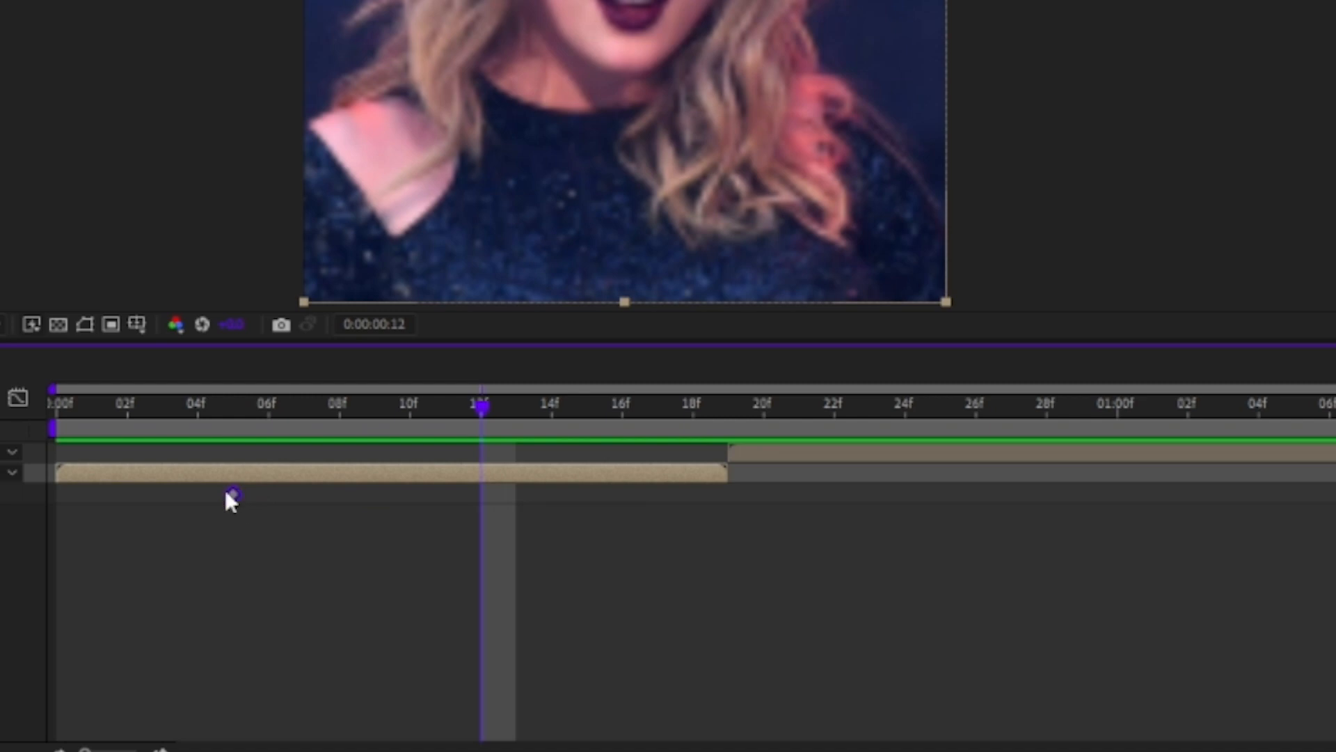
# Move layer 1 horizontally to the right, well beyond the frame, for a second Position keyframe at frame 19.
pyautogui.click(693, 403)
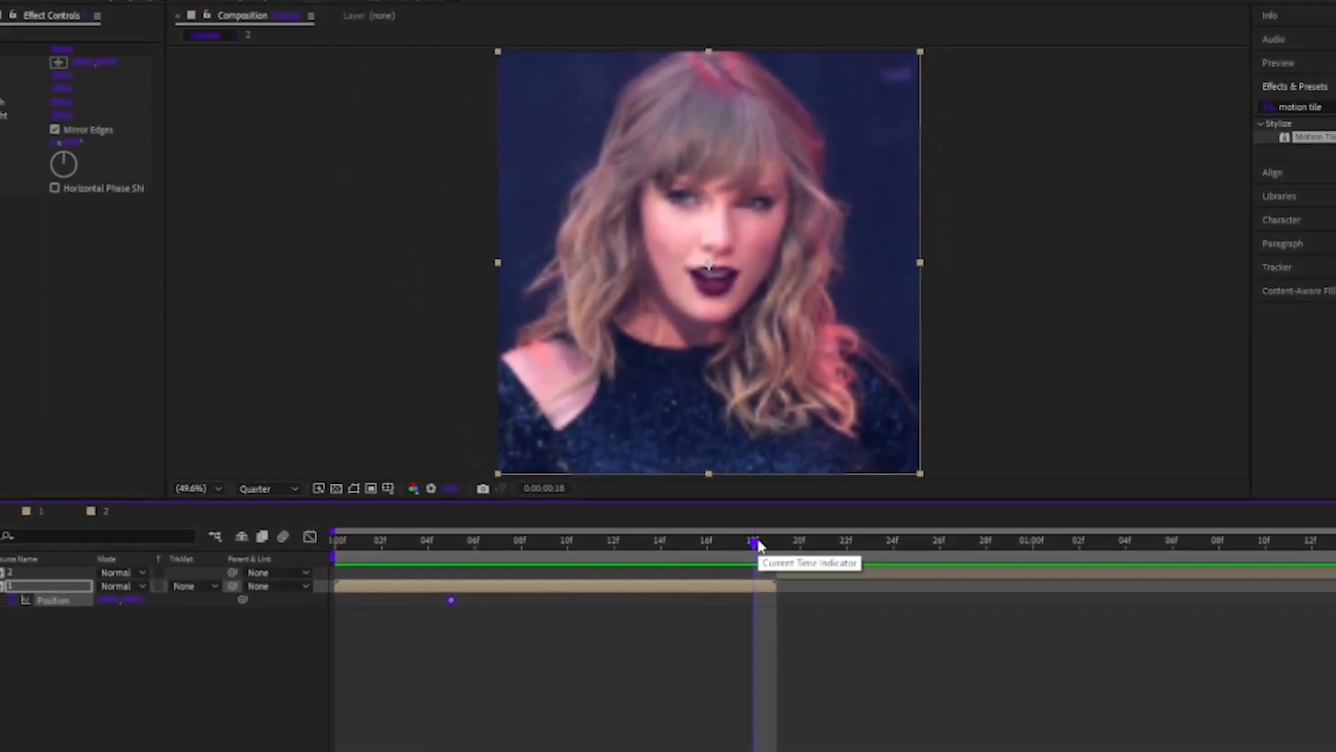
pyautogui.moveTo(691, 302); pyautogui.dragTo(1060, 287)
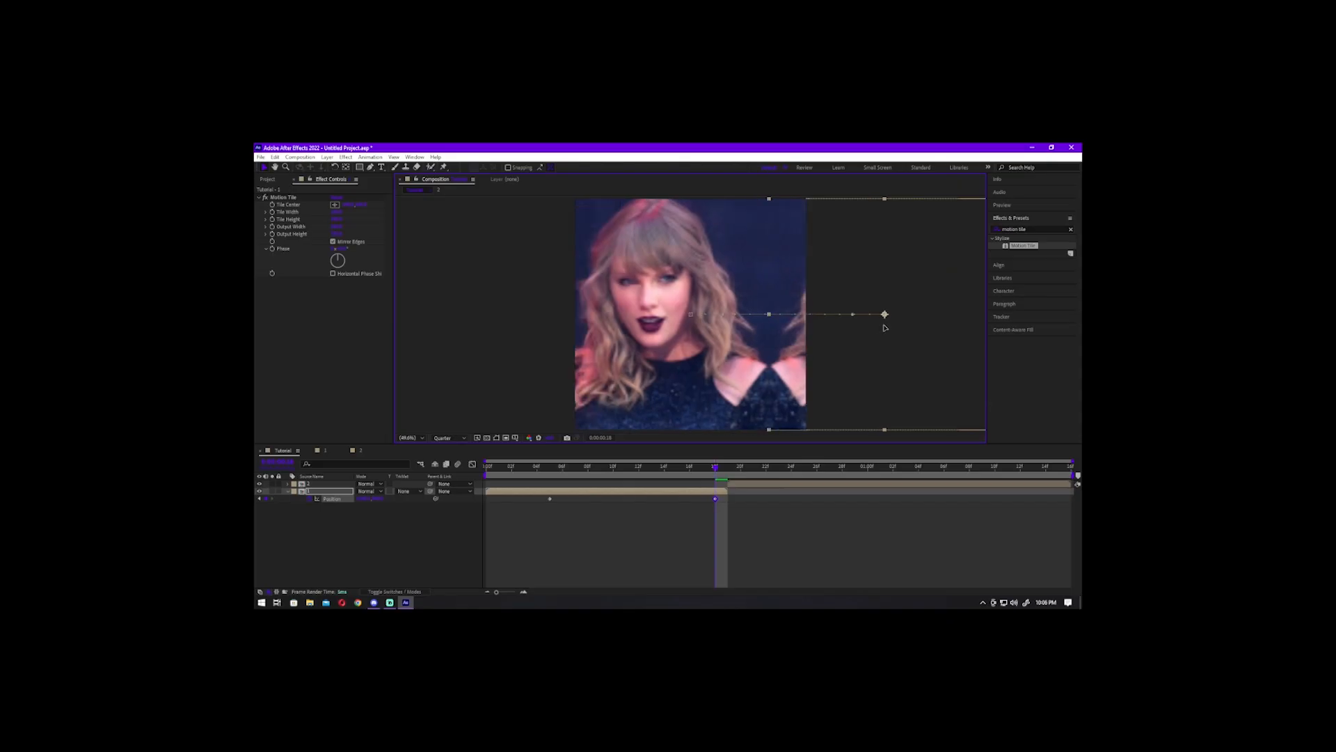
pyautogui.moveTo(885, 327); pyautogui.dragTo(923, 324)
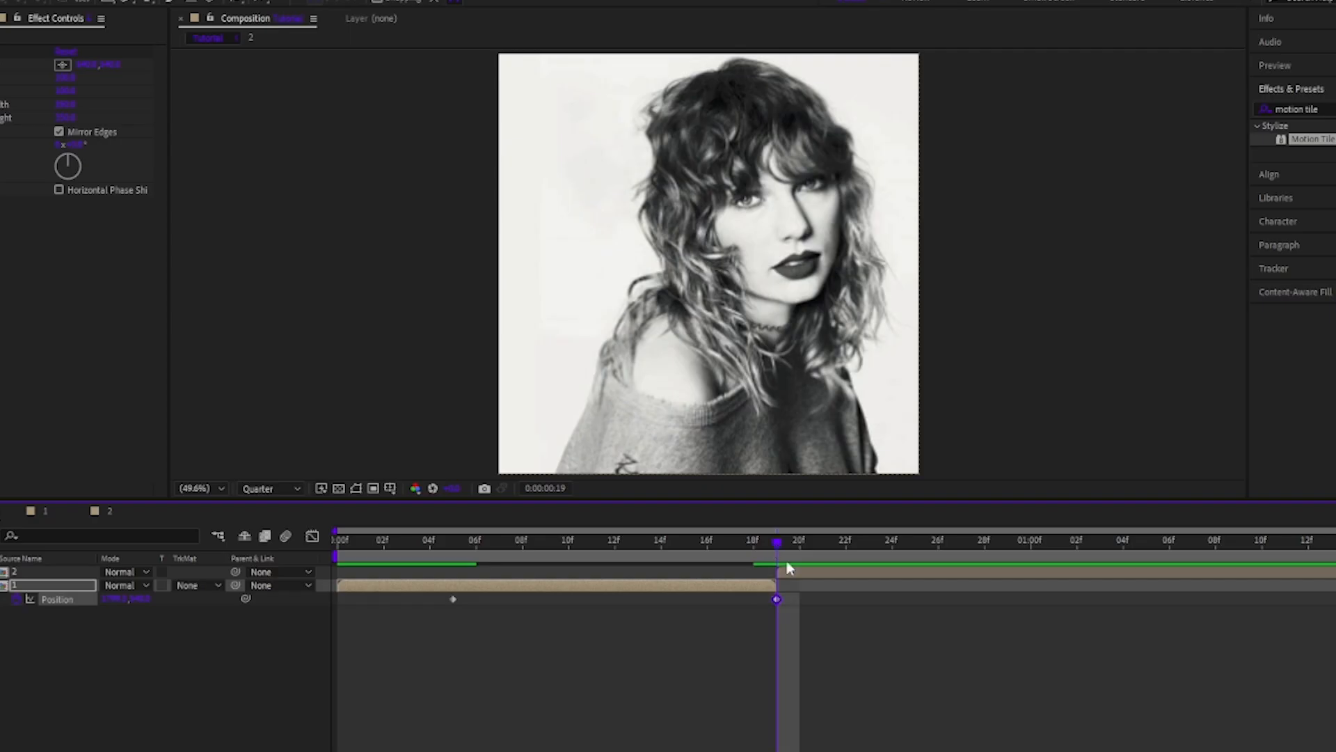
# Add a Position keyframe to layer 2 and move it to 01:09f.
pyautogui.click(736, 485)
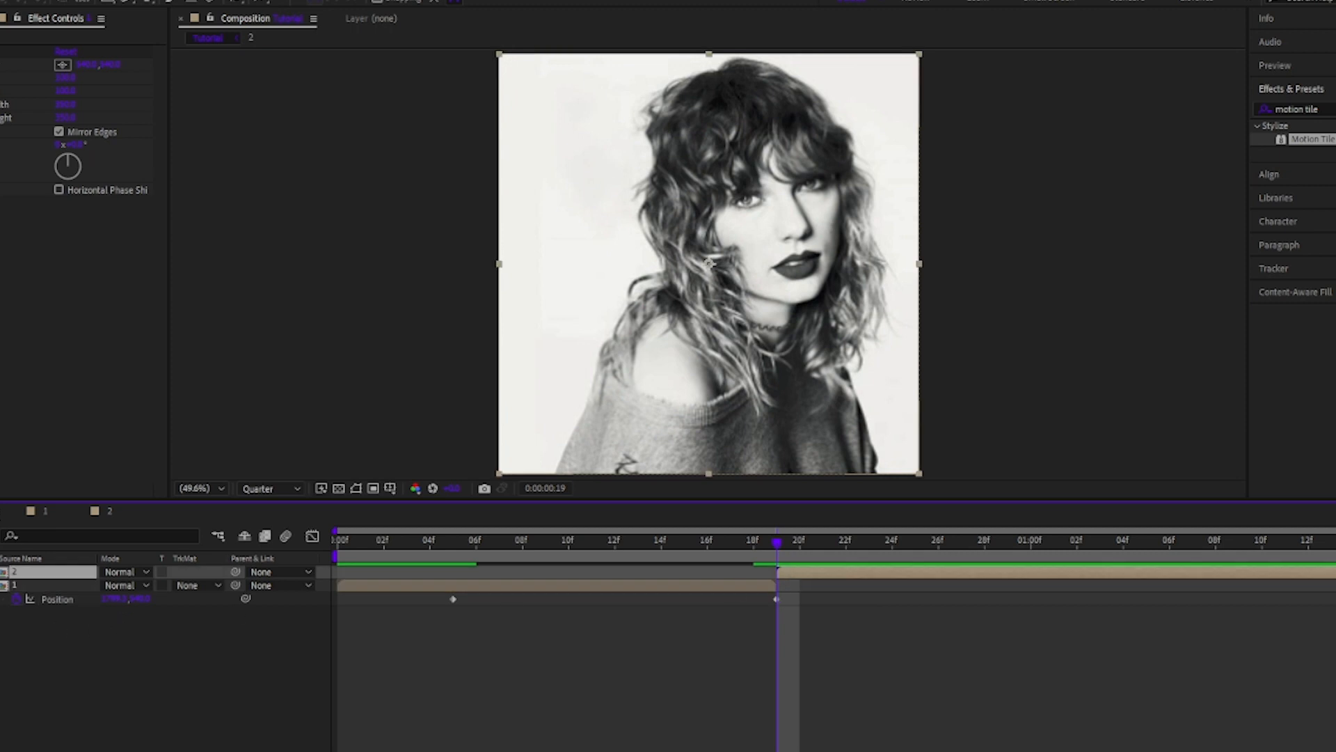
pyautogui.press('p')
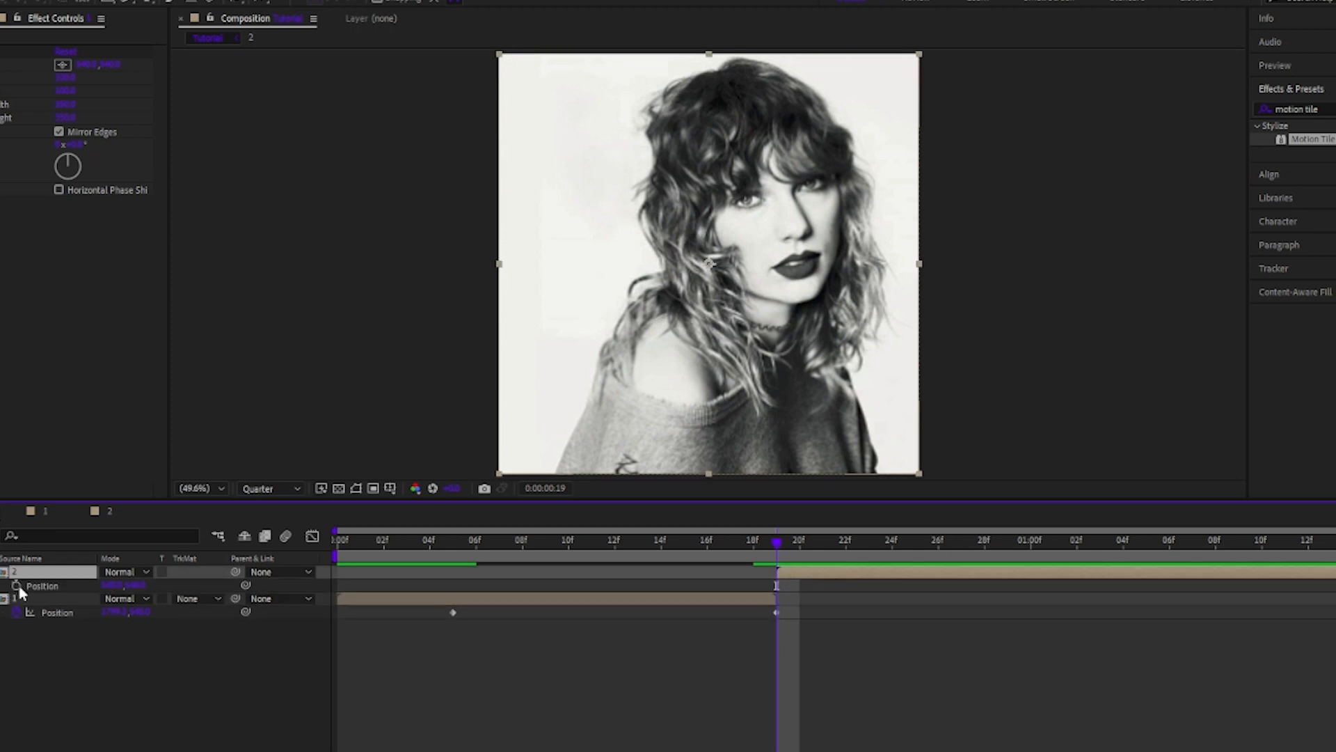
pyautogui.click(17, 587)
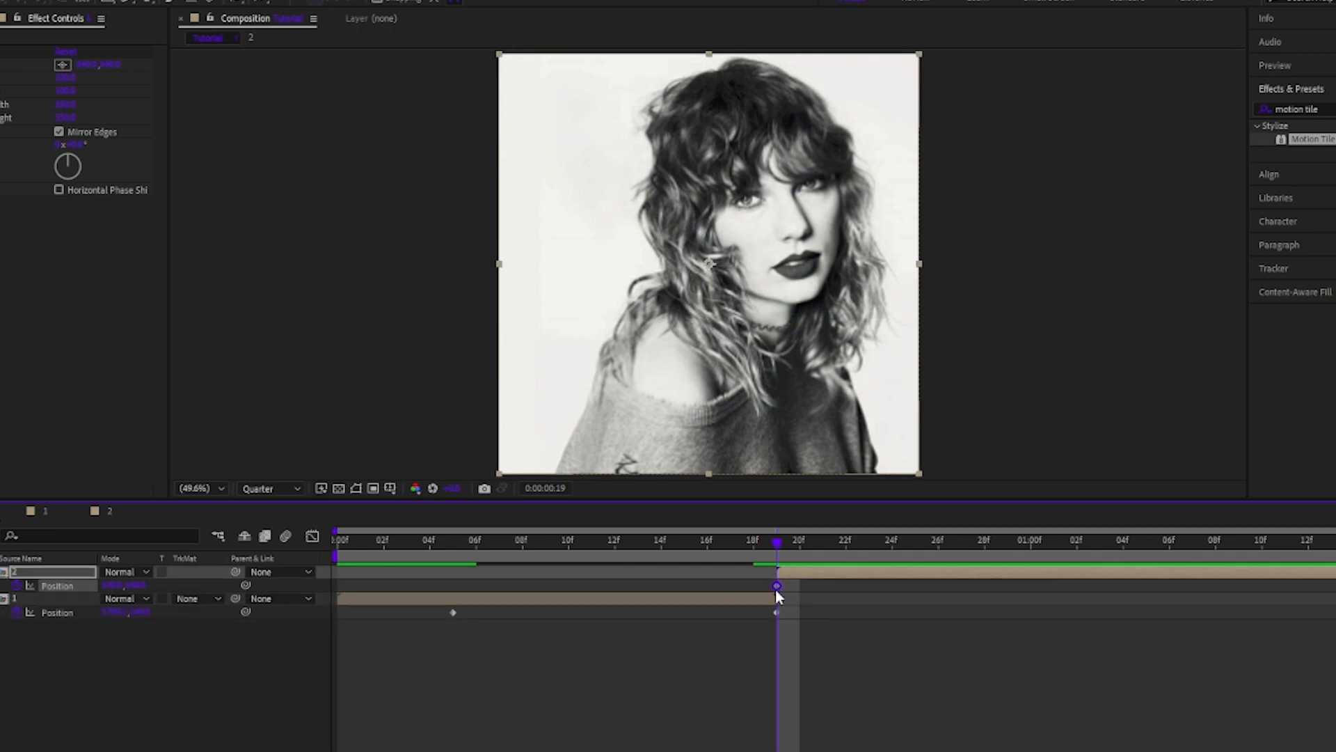
pyautogui.moveTo(883, 591); pyautogui.dragTo(1240, 592)
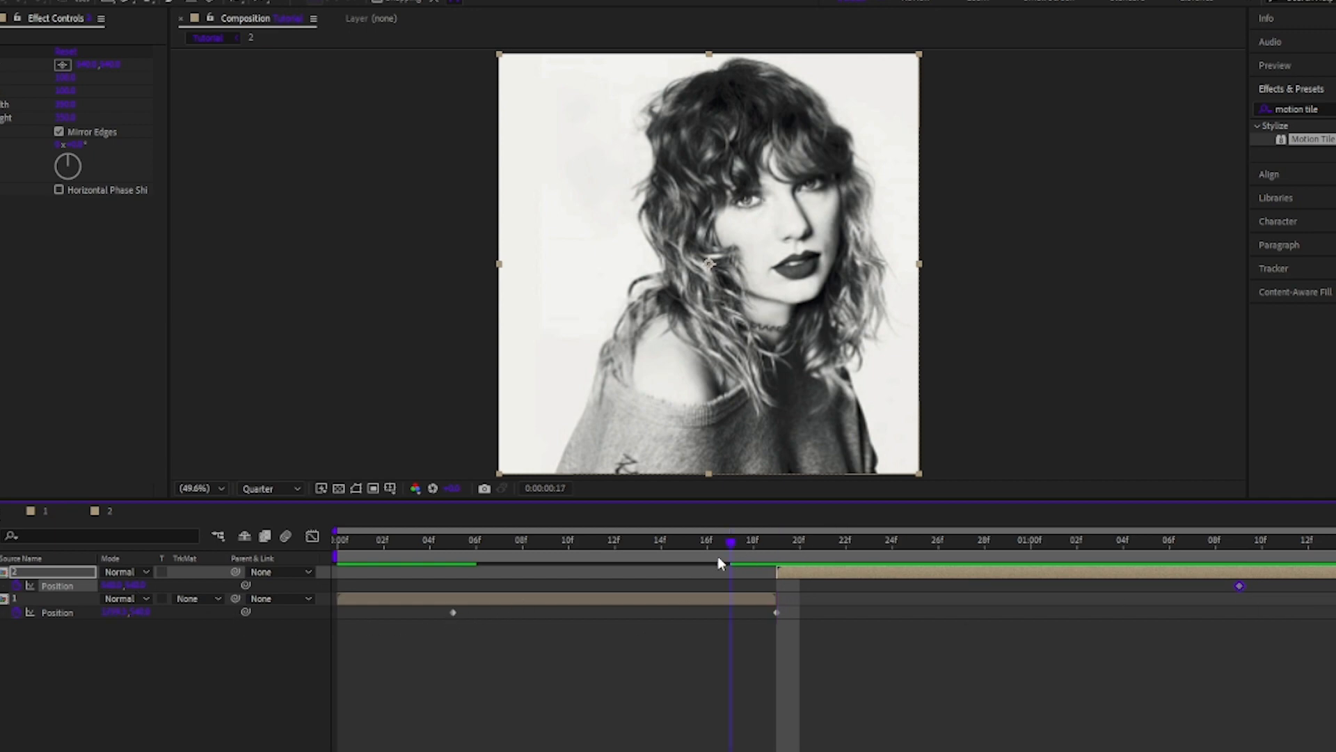
# At frame 19, shift layer 2 horizontally to the left beyond the frame to add its starting Position keyframe.
pyautogui.moveTo(718, 557); pyautogui.dragTo(753, 545)
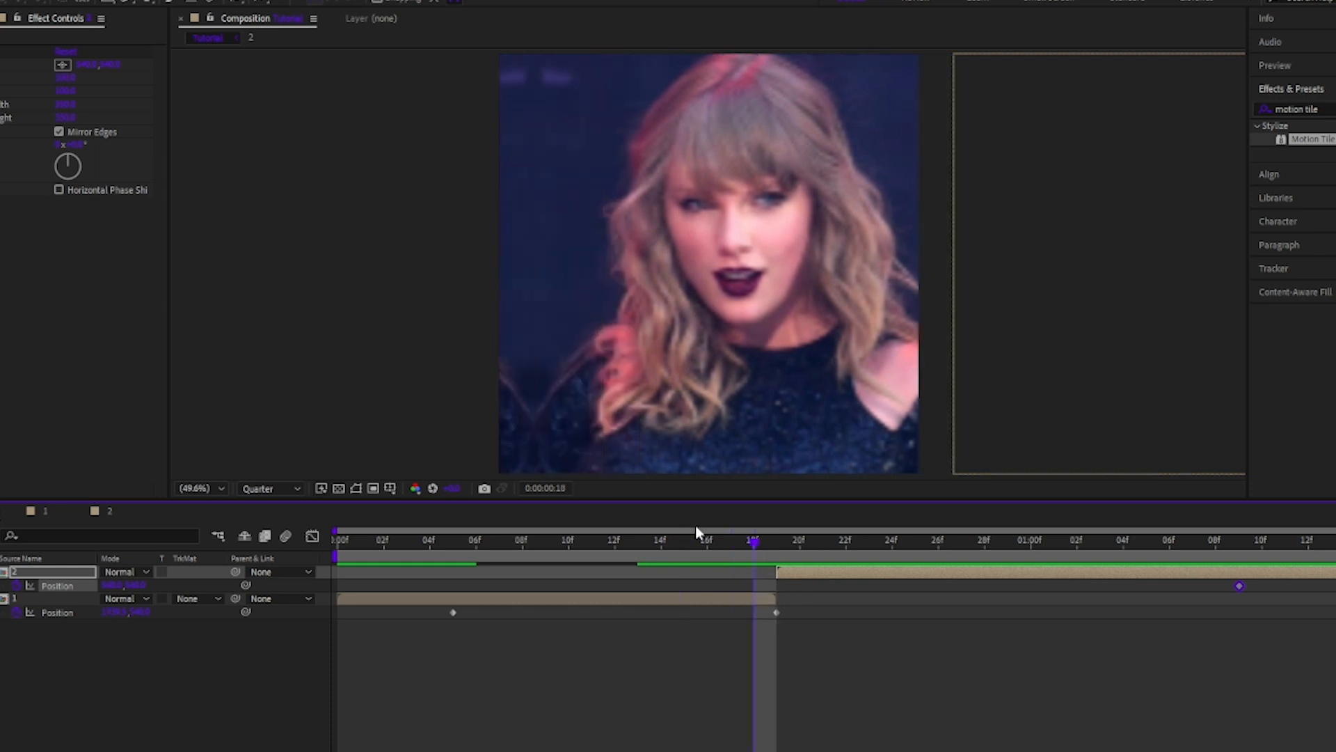
pyautogui.click(778, 545)
pyautogui.moveTo(109, 585); pyautogui.dragTo(19, 595)
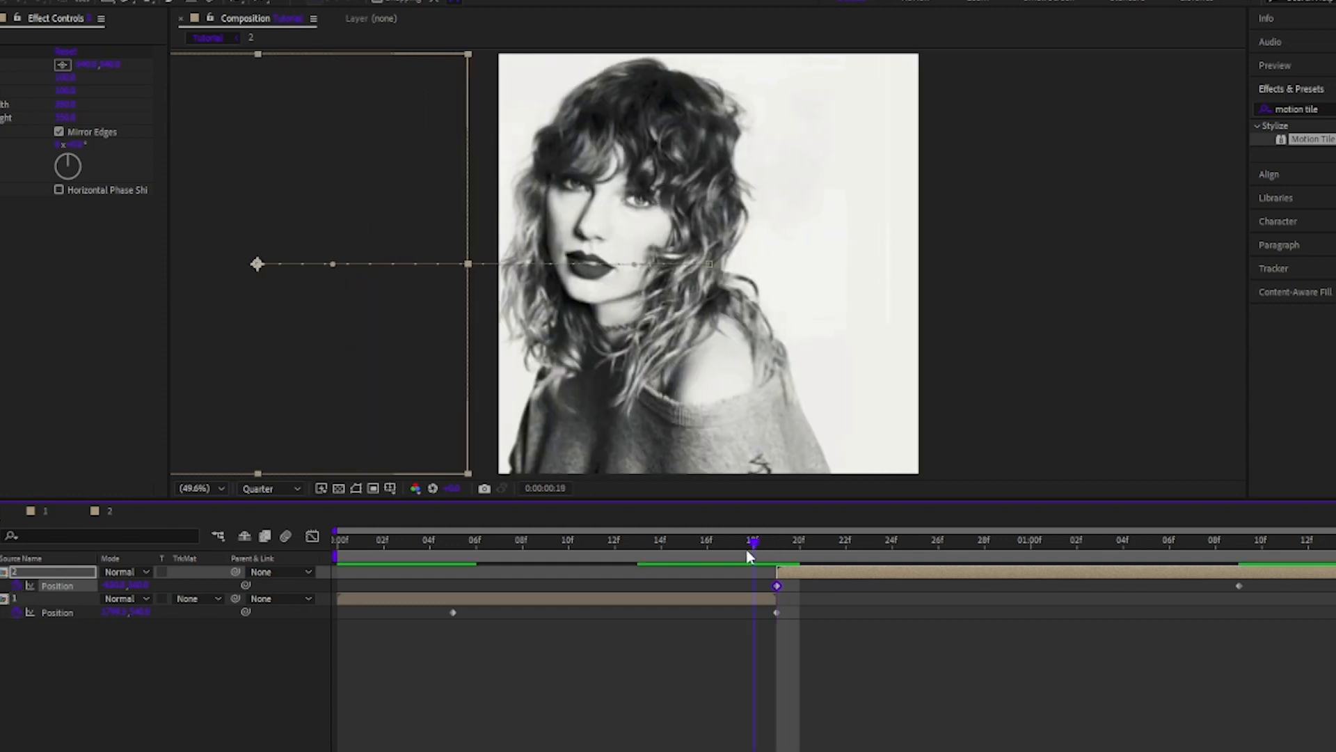
# Preview the slide transition from frame 0 and apply Easy Ease to all four Position keyframes of layers 1 and 2.
pyautogui.moveTo(749, 555); pyautogui.dragTo(313, 566)
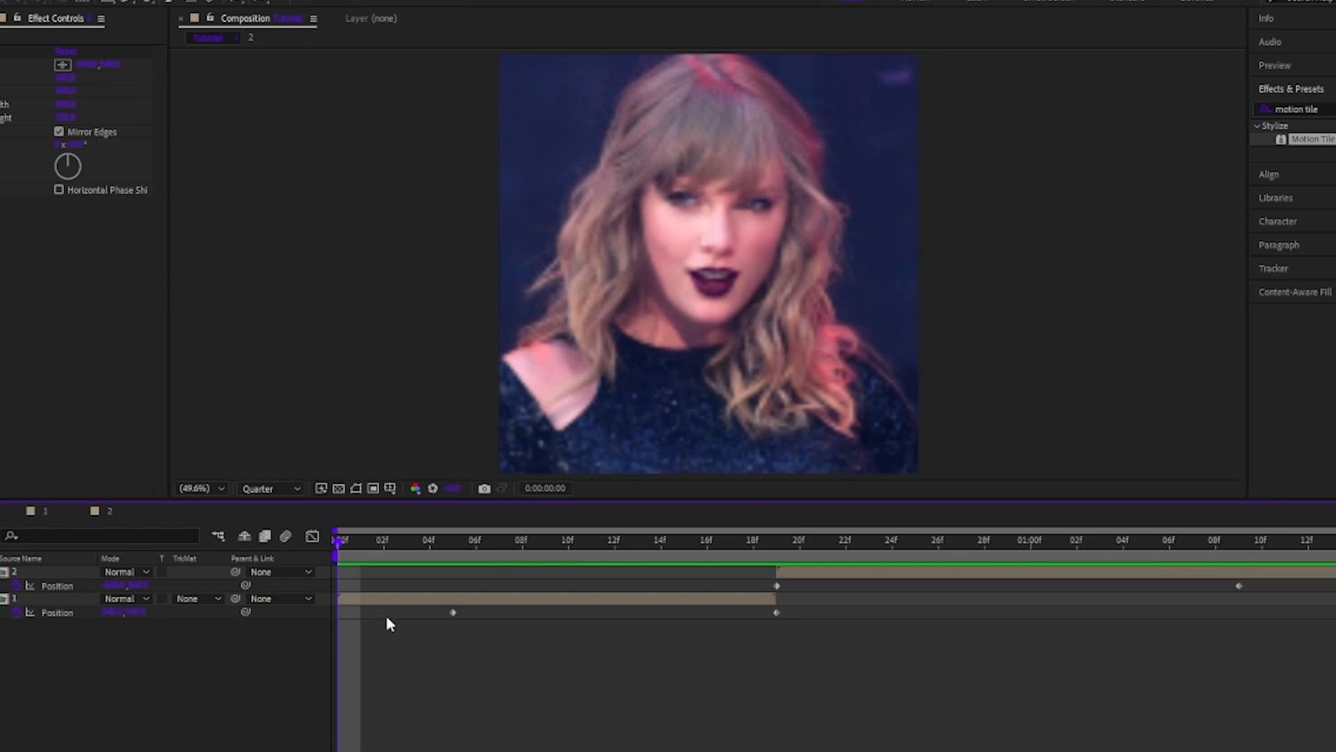
pyautogui.press('space')
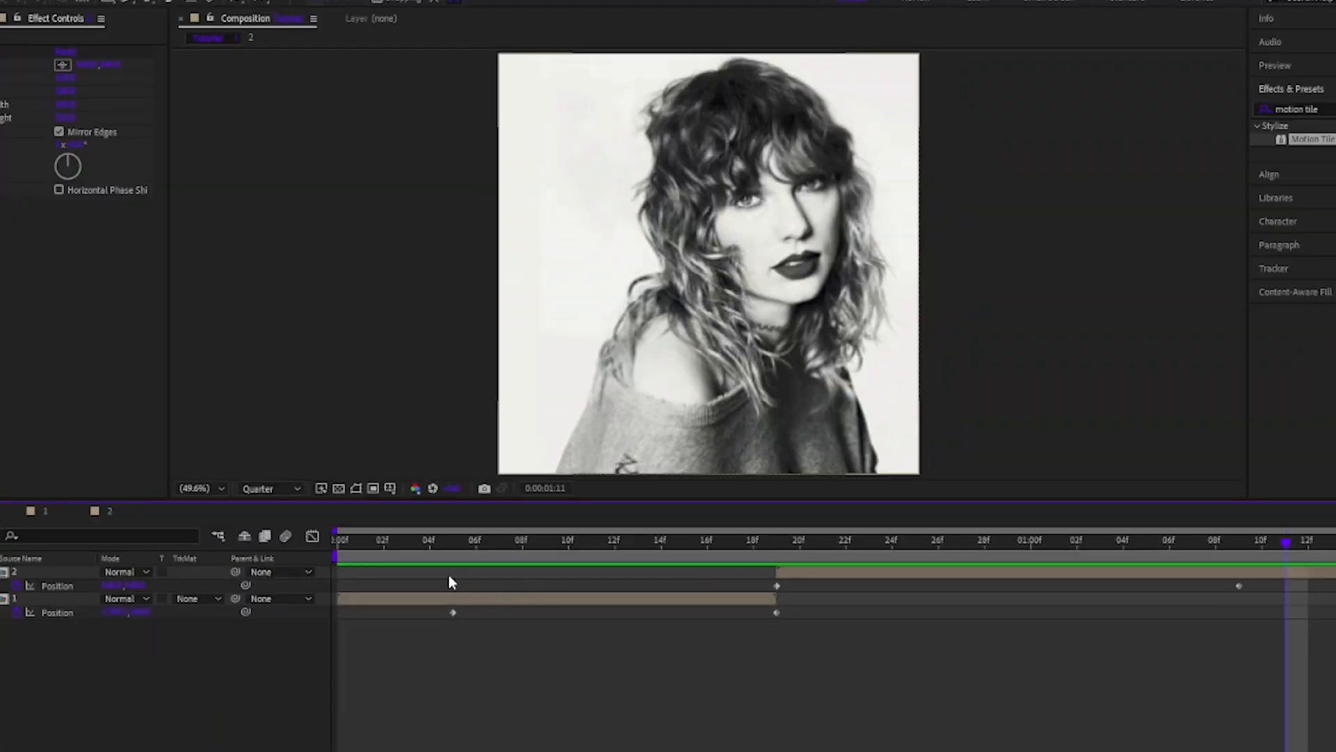
pyautogui.moveTo(433, 574); pyautogui.dragTo(1326, 644)
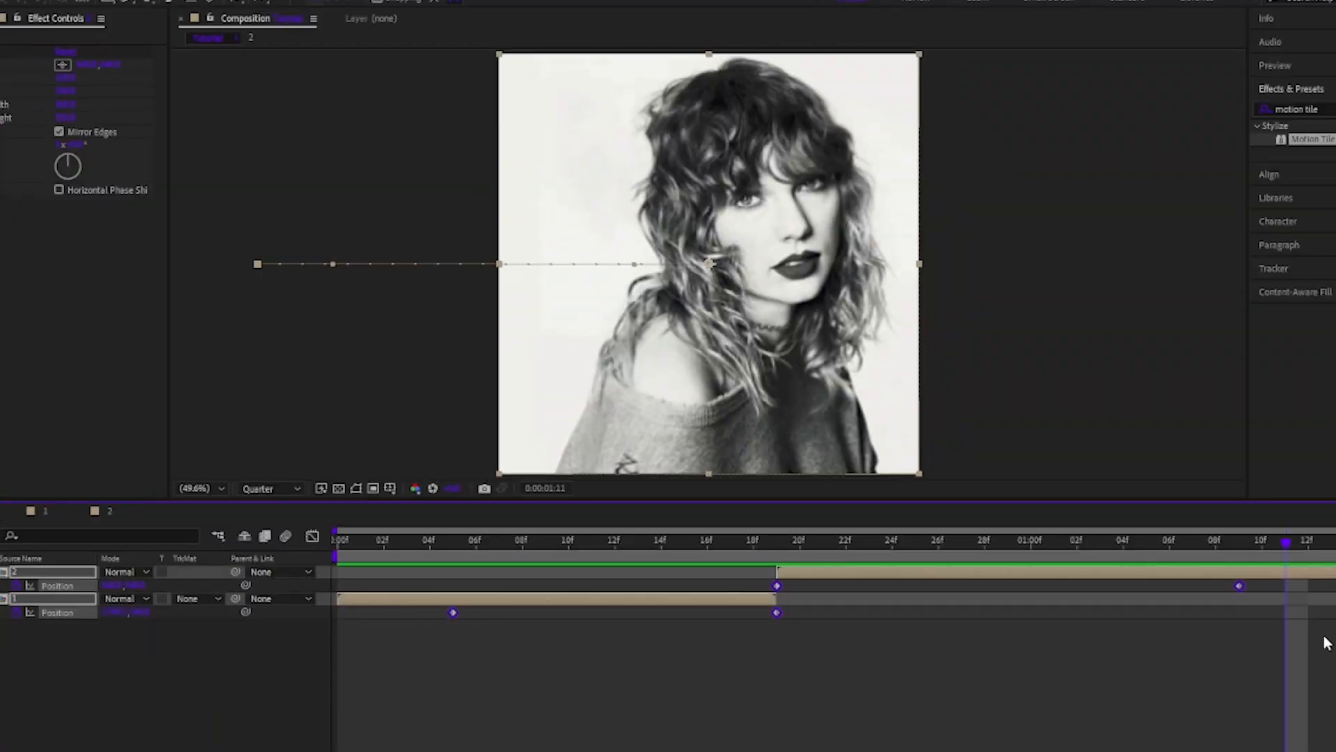
pyautogui.press('F9')
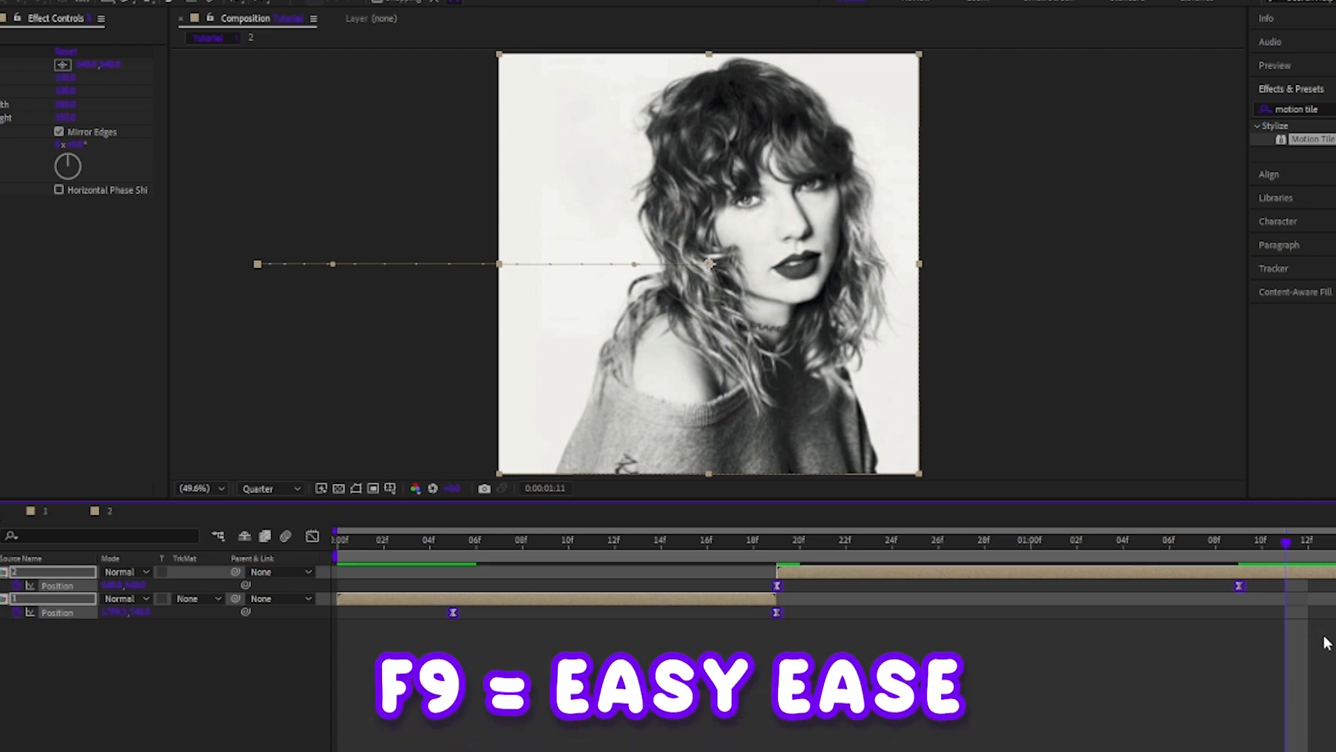
# Open layer 1's two Position keyframes in the Graph Editor and select both of them on the curve.
pyautogui.moveTo(795, 605); pyautogui.dragTo(555, 620)
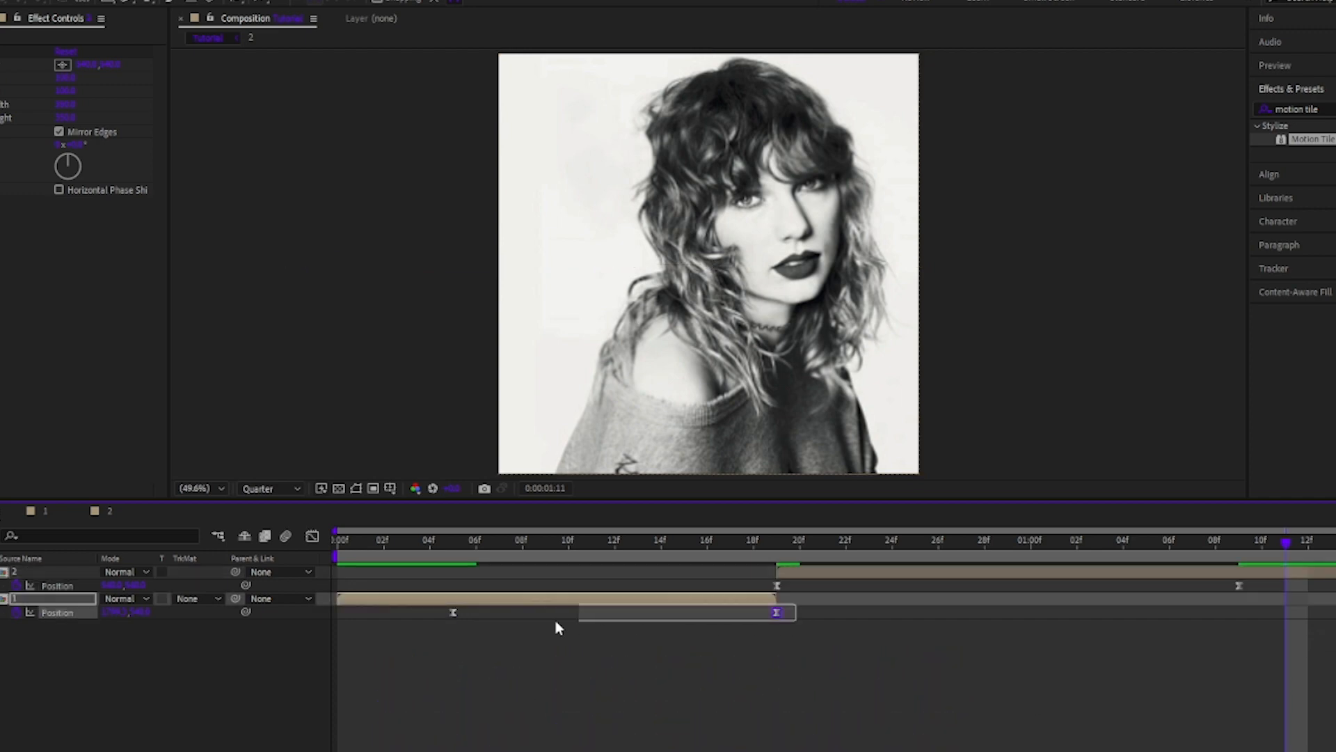
pyautogui.moveTo(450, 626); pyautogui.dragTo(451, 624)
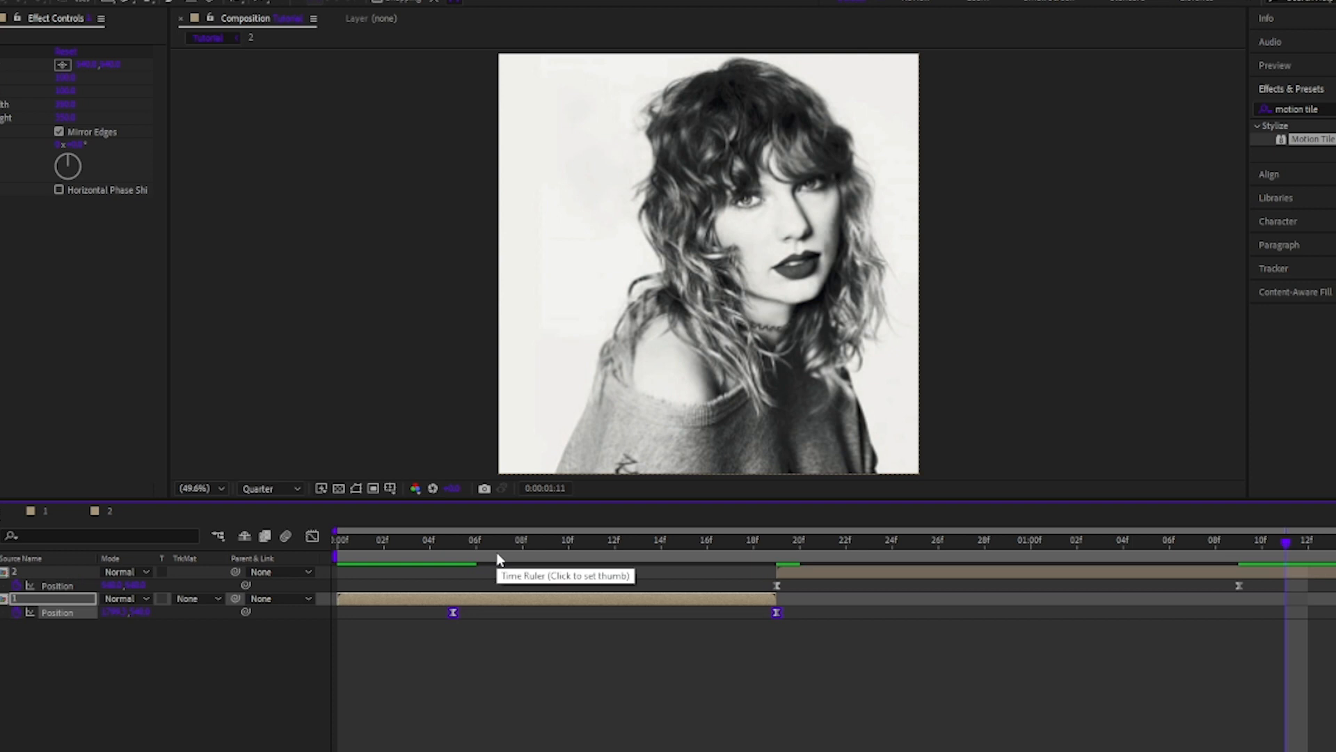
pyautogui.click(522, 541)
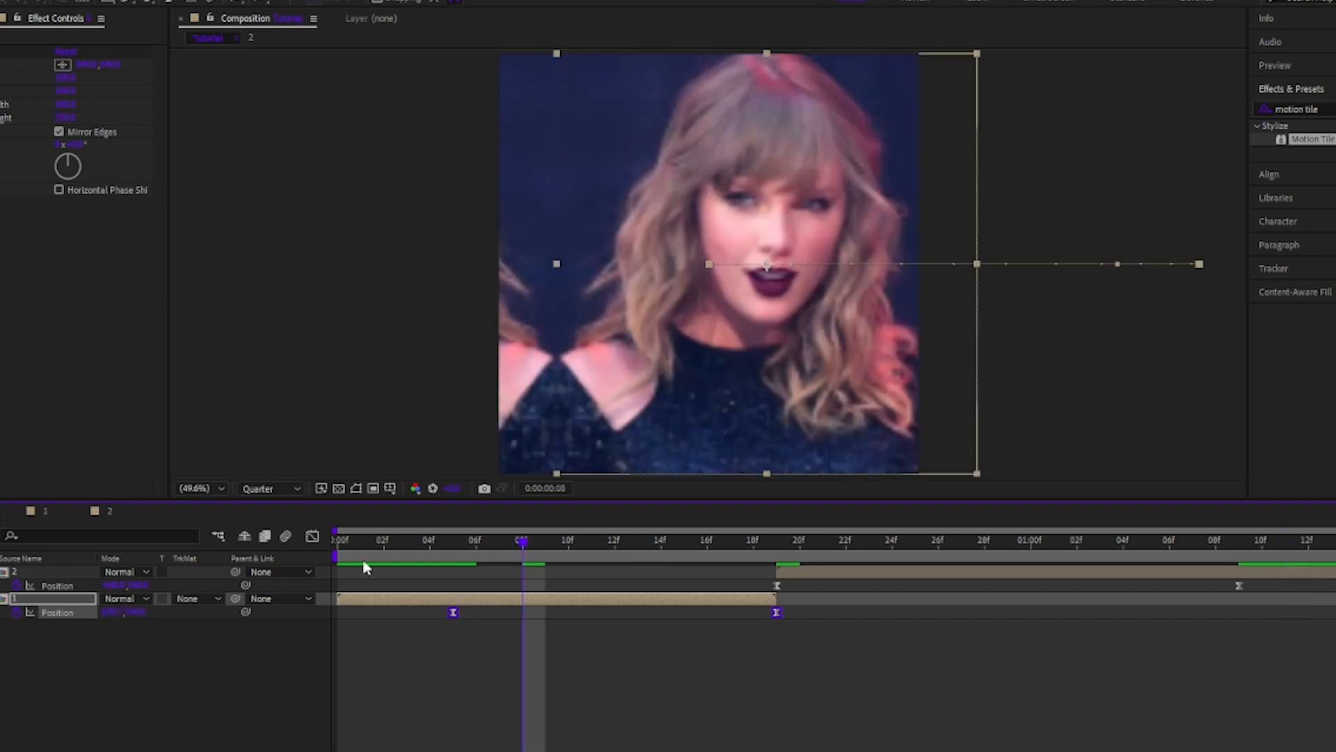
pyautogui.click(312, 536)
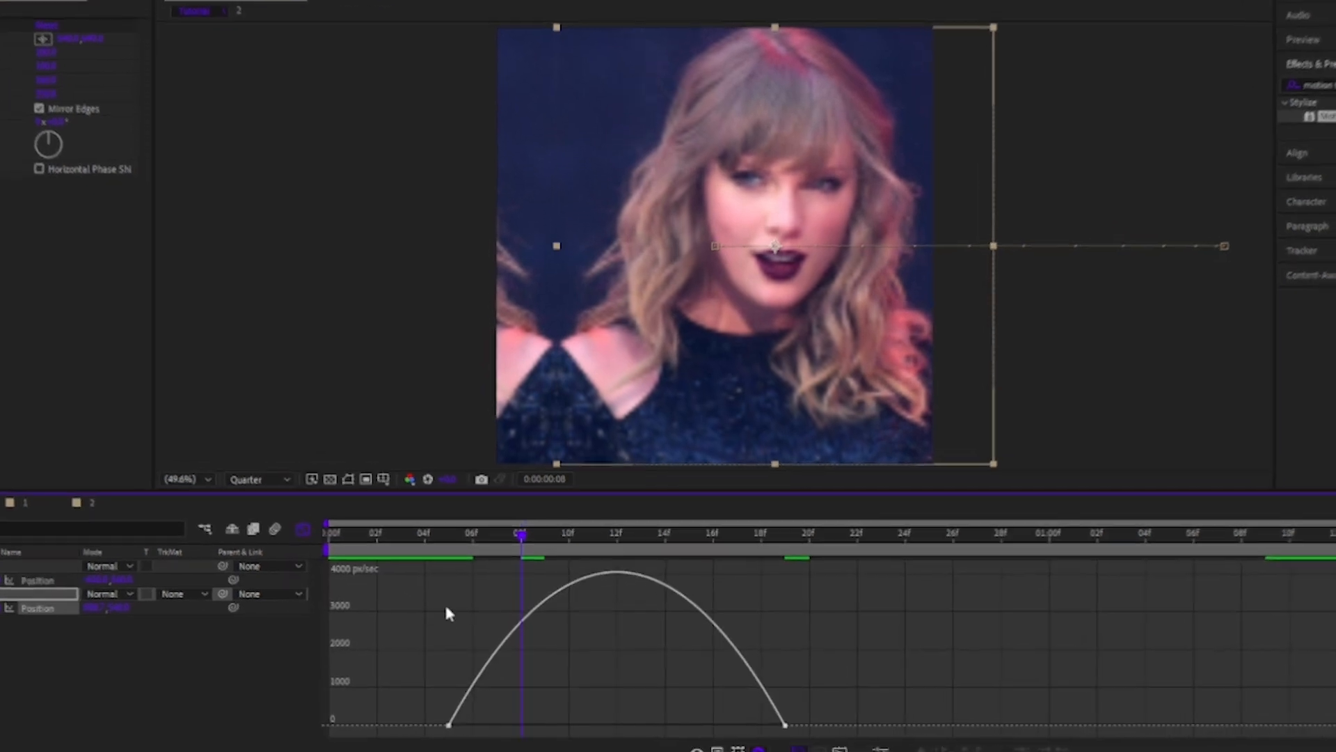
pyautogui.moveTo(375, 593); pyautogui.dragTo(769, 713)
pyautogui.moveTo(894, 643); pyautogui.dragTo(977, 641)
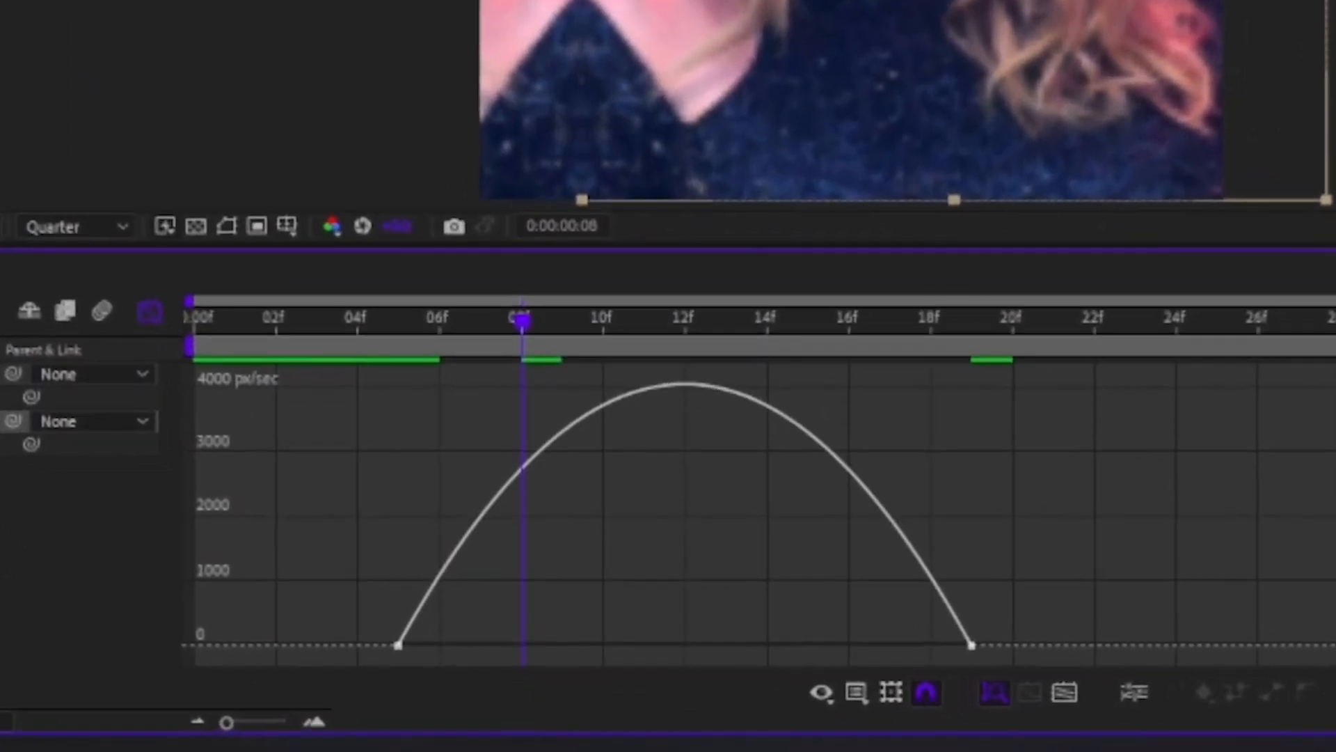
pyautogui.moveTo(377, 546); pyautogui.dragTo(1136, 664)
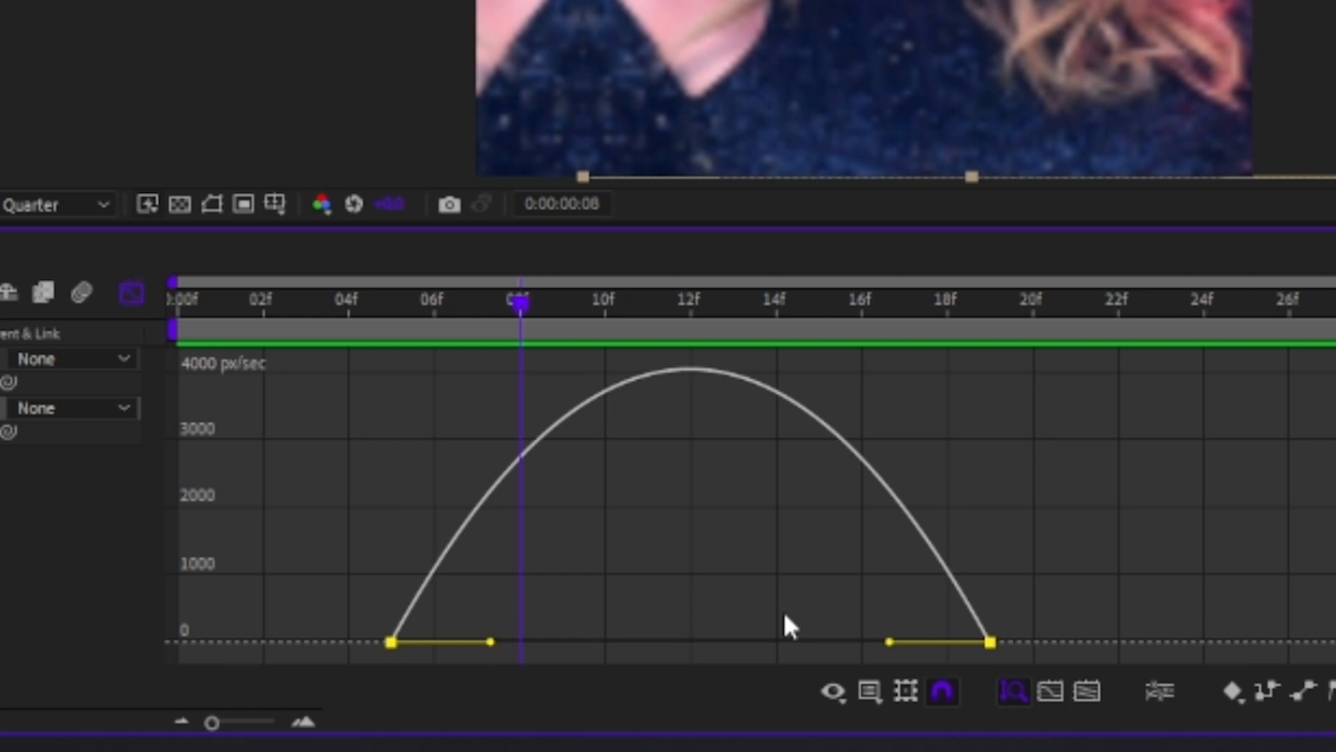
# Compare layer 1's Position value graph with its speed graph and return to Edit Speed Graph.
pyautogui.click(867, 694)
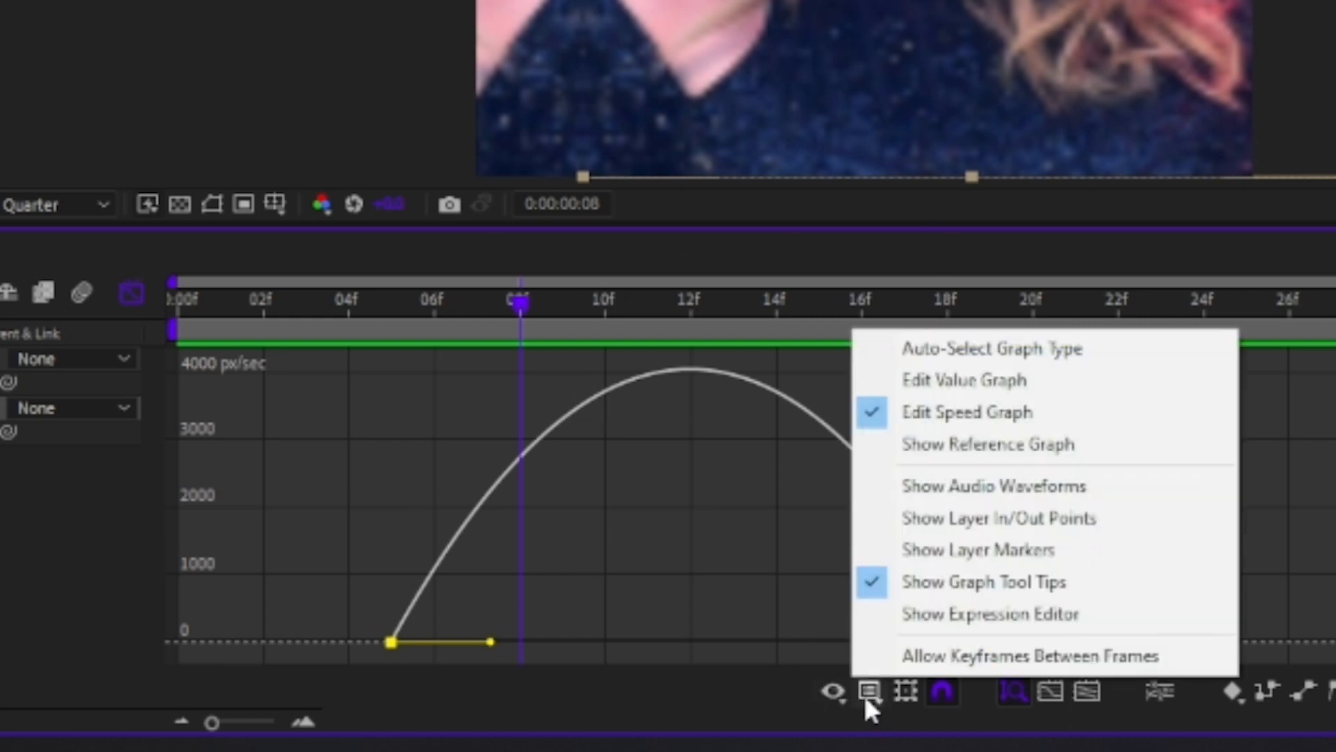
pyautogui.click(943, 412)
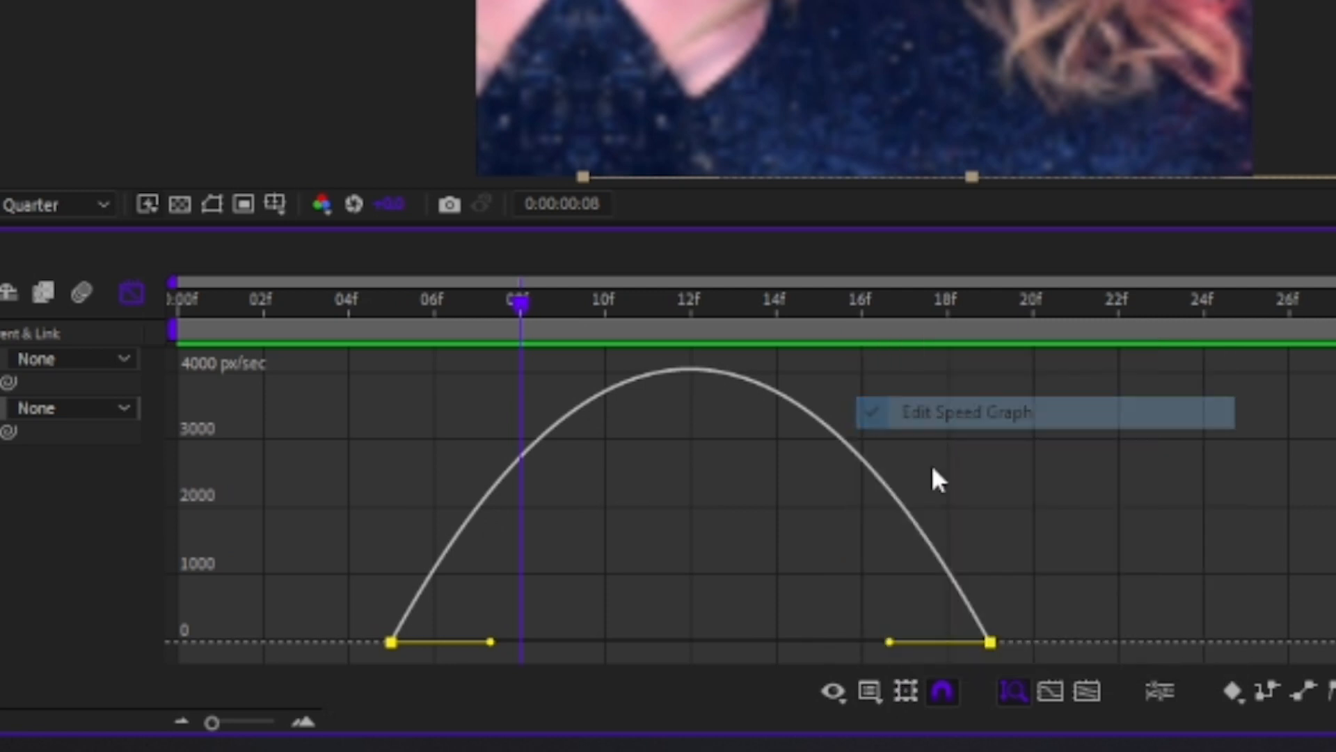
pyautogui.click(869, 689)
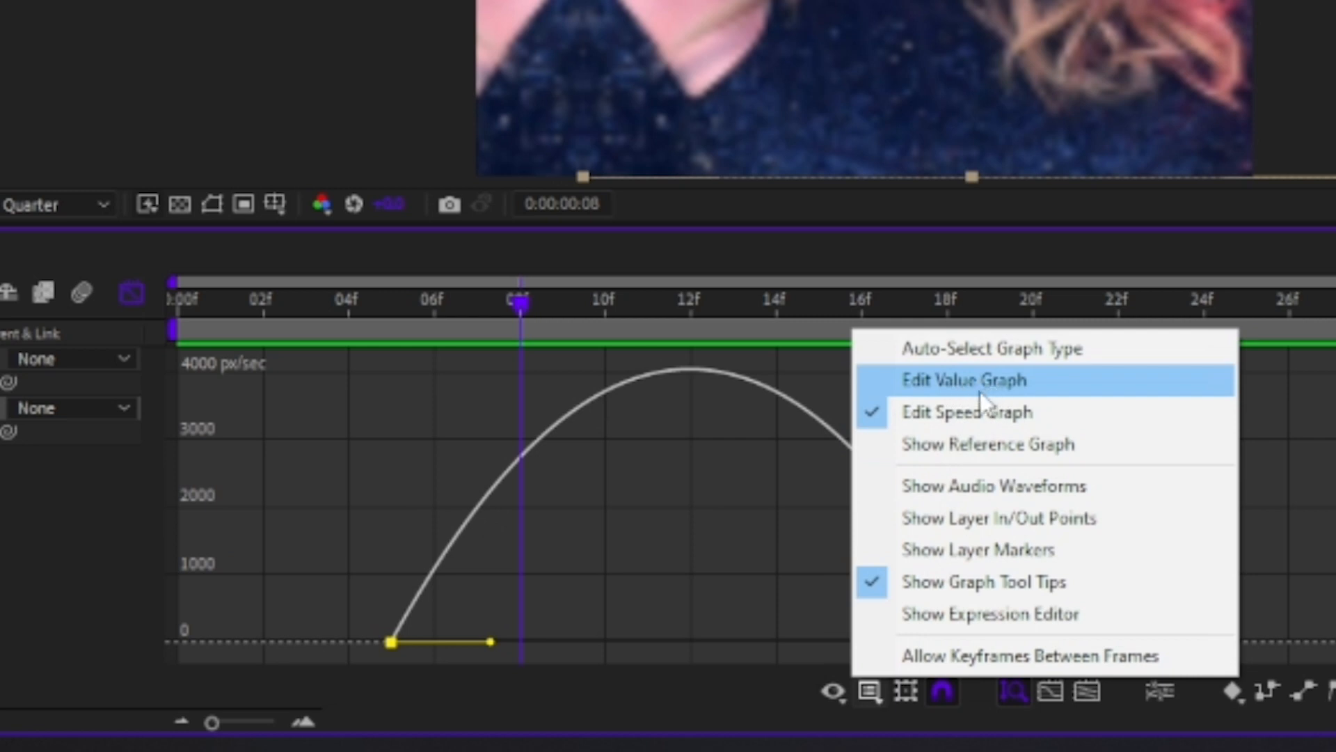
pyautogui.click(980, 392)
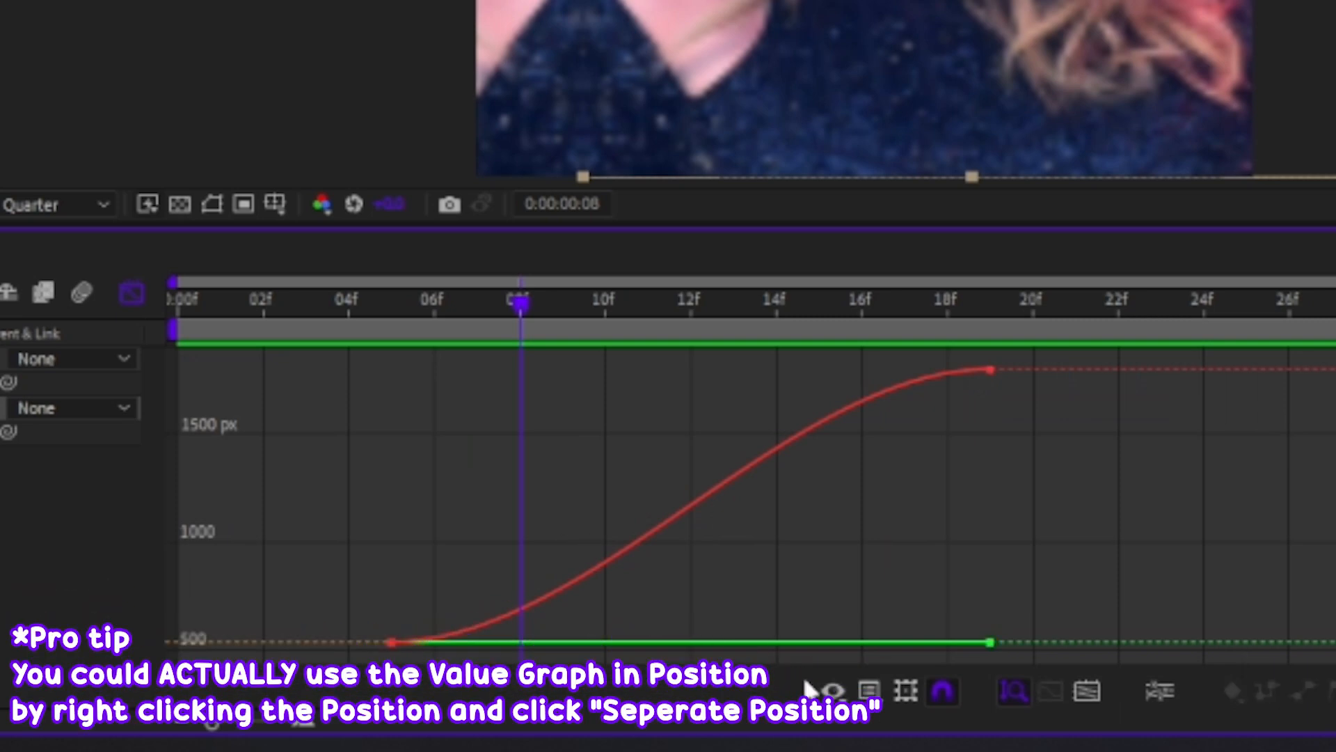
pyautogui.click(871, 692)
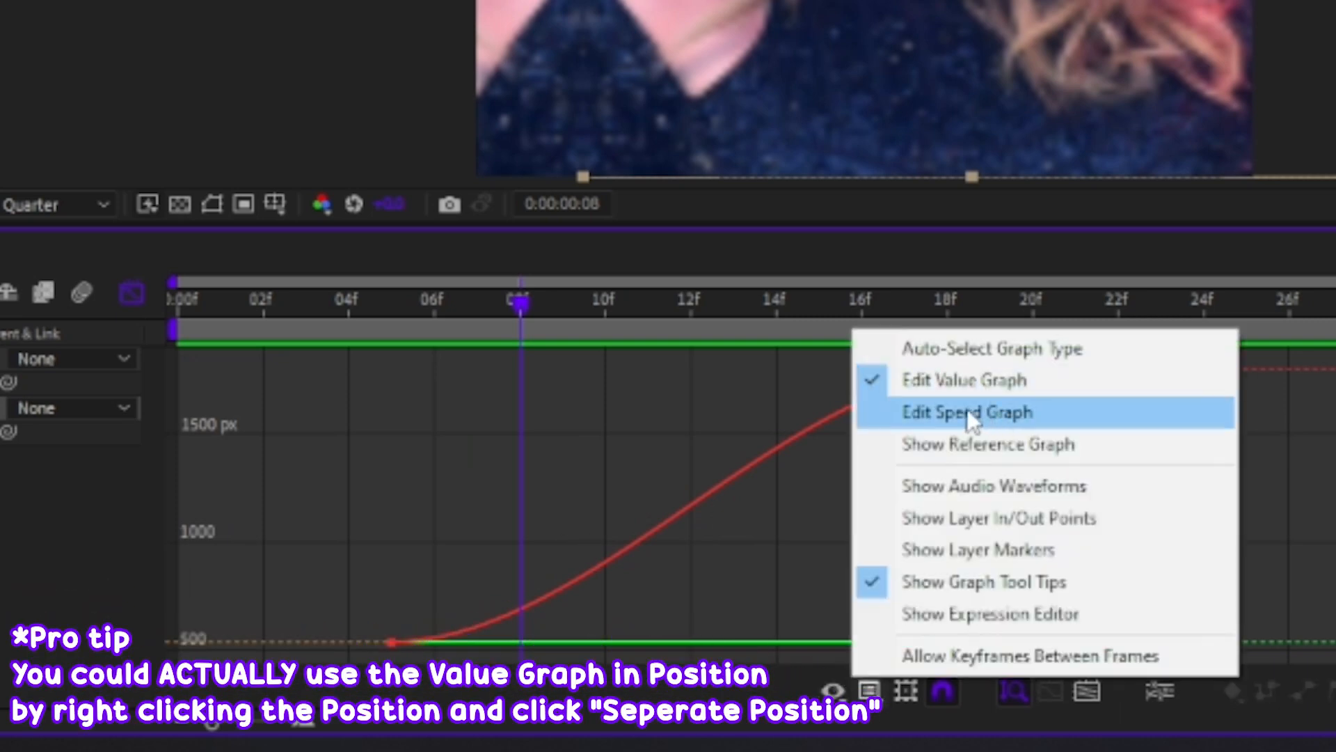
pyautogui.click(1002, 415)
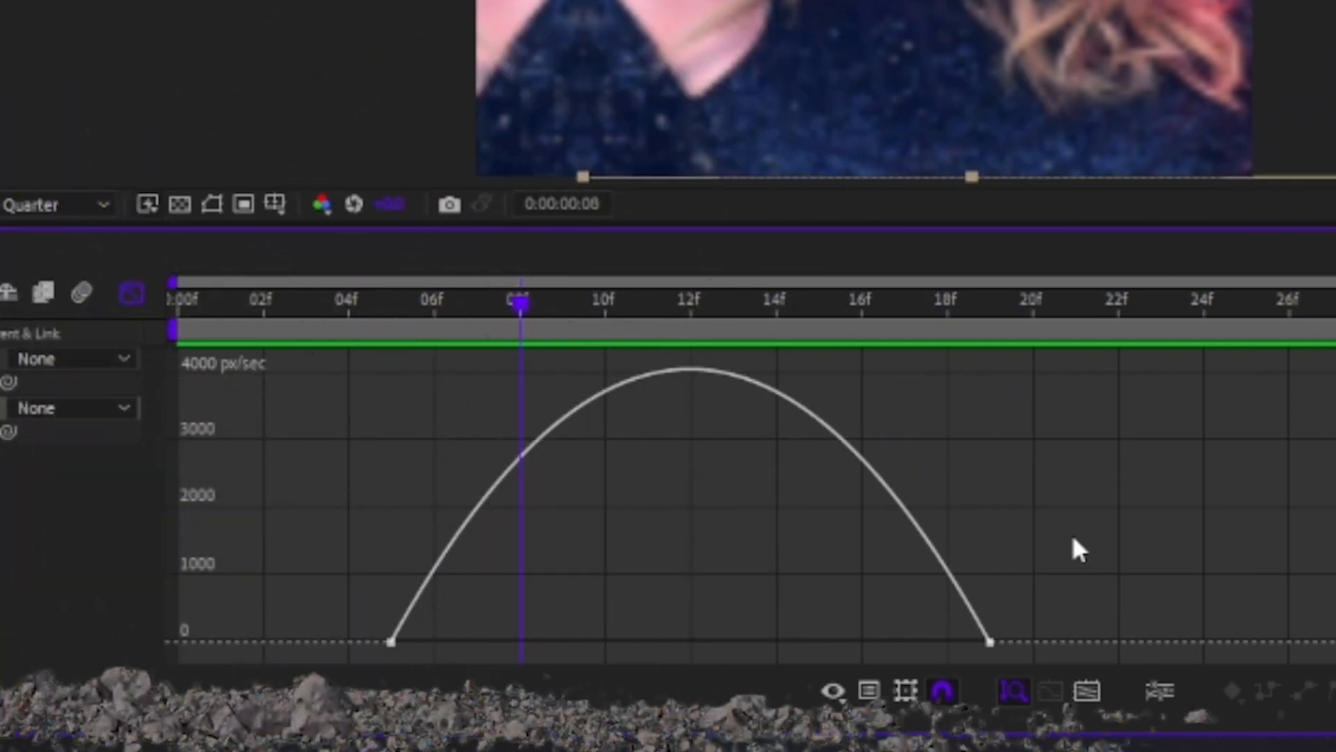
# Shape layer 1's Position speed graph to peak at its end by collapsing the last keyframe's incoming influence, and close the Graph Editor.
pyautogui.moveTo(1079, 518); pyautogui.dragTo(904, 666)
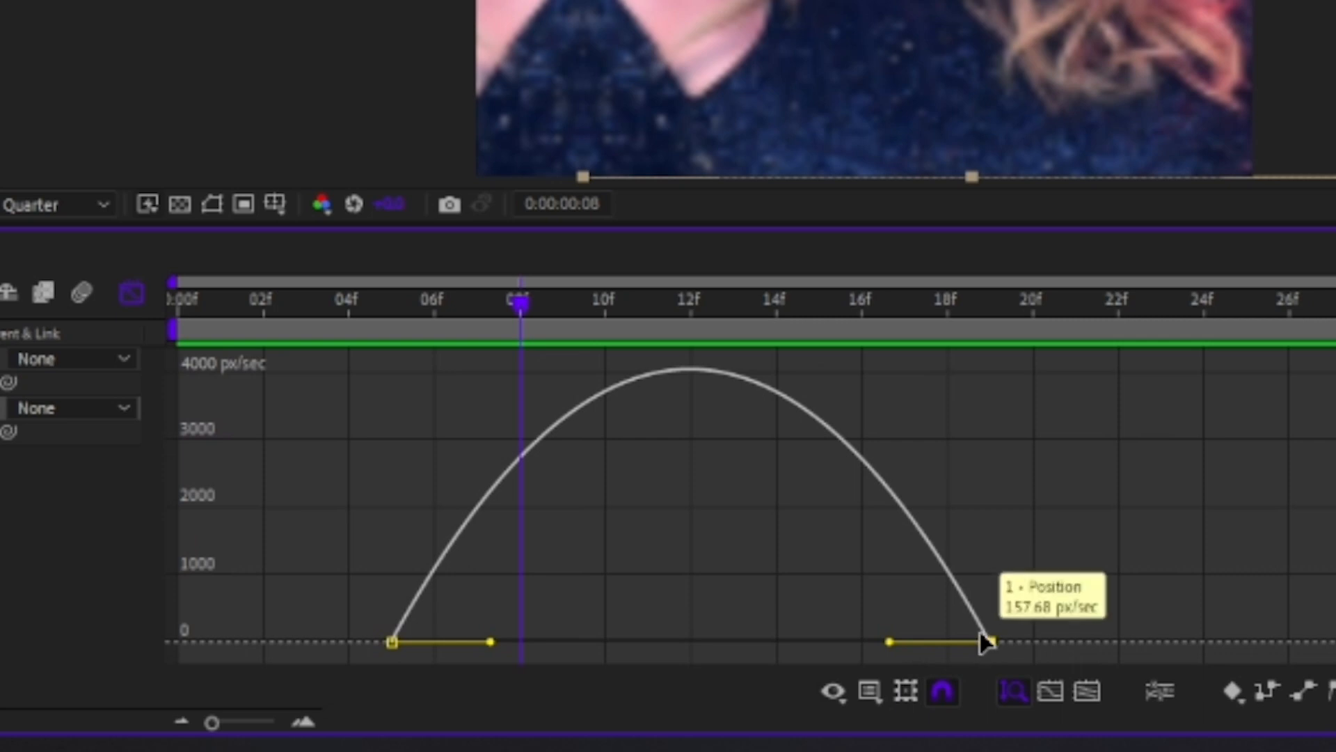
pyautogui.moveTo(890, 641); pyautogui.dragTo(994, 645)
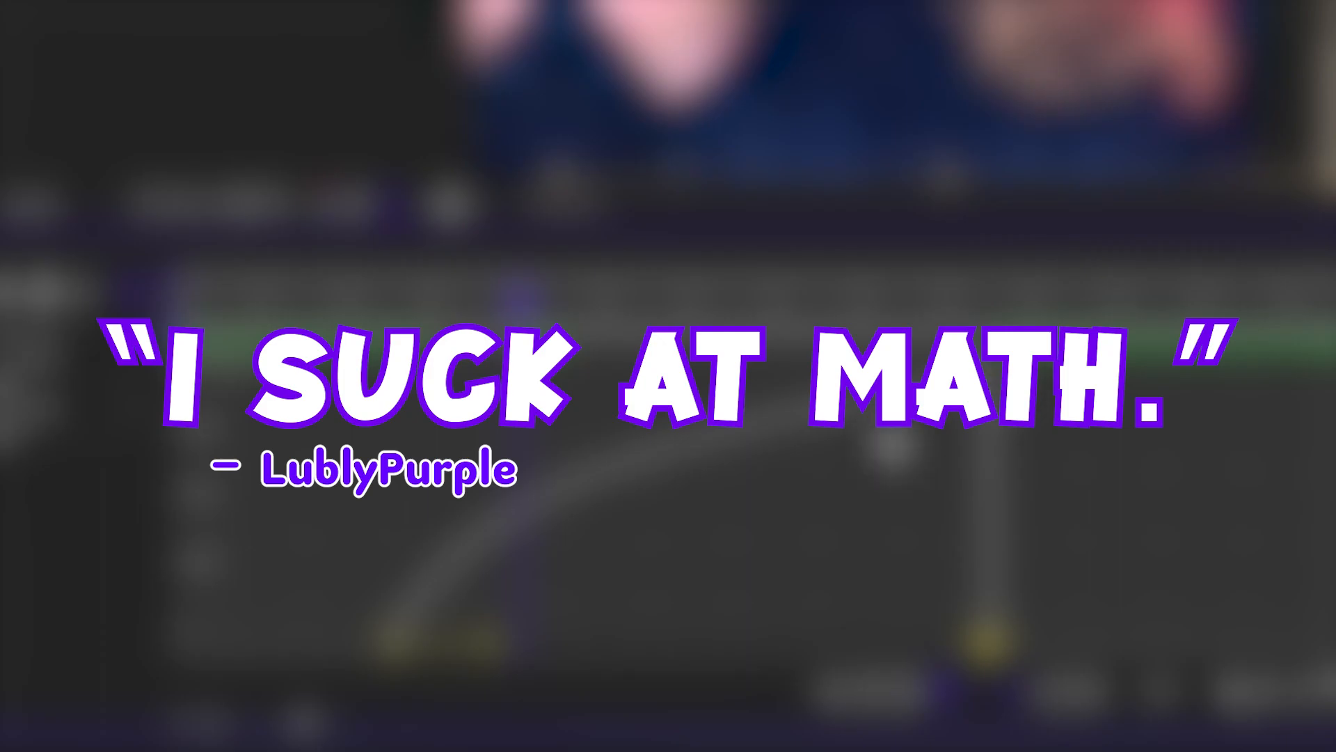
pyautogui.moveTo(322, 562); pyautogui.dragTo(654, 645)
pyautogui.click(133, 293)
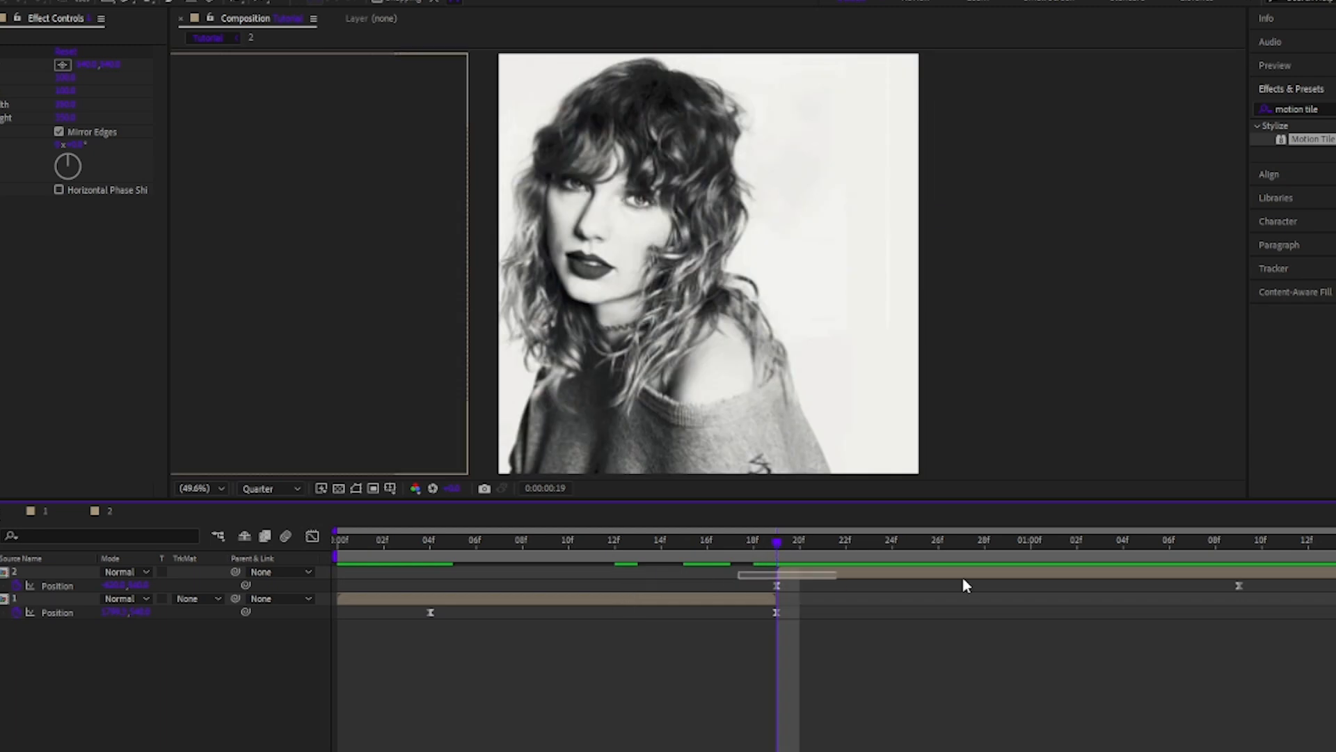
# Move layer 2's last Position keyframe to 01:10f and shape its speed graph to peak at the start, with 89.54% influence on the last keyframe.
pyautogui.click(1240, 587)
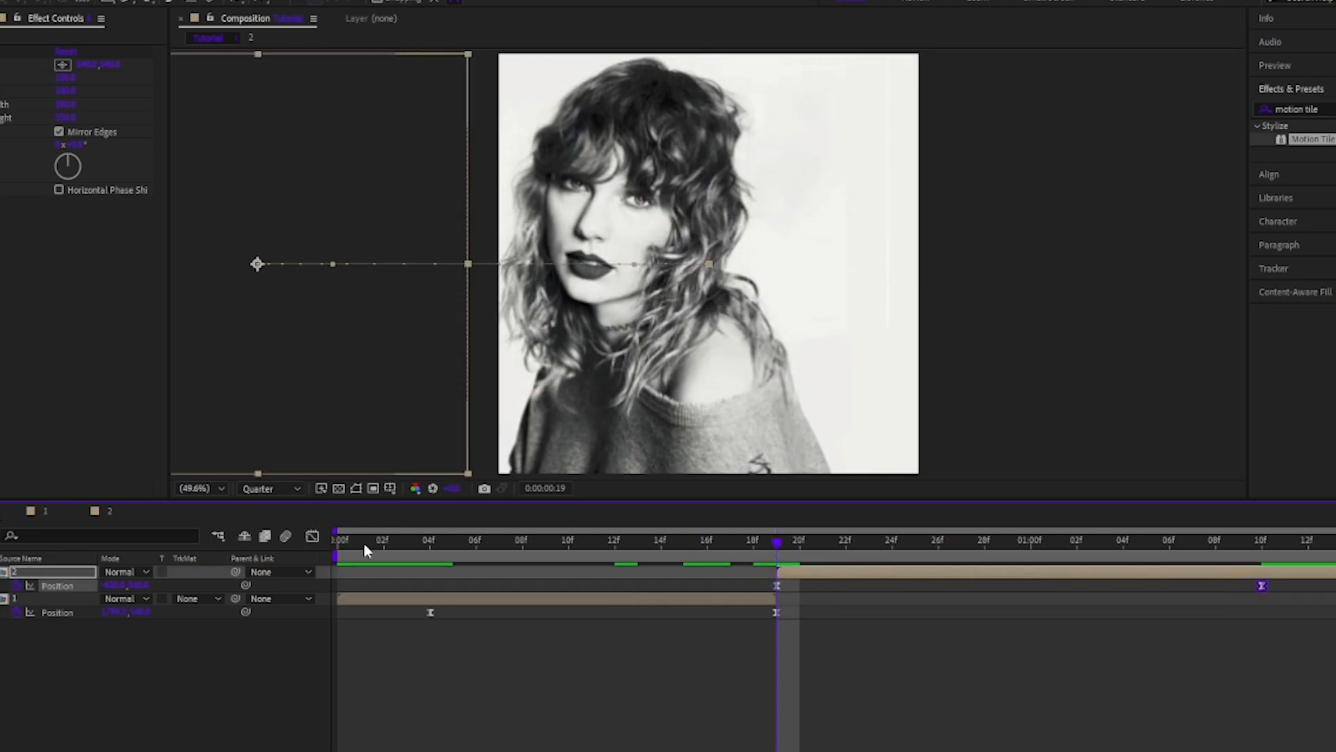
pyautogui.click(312, 537)
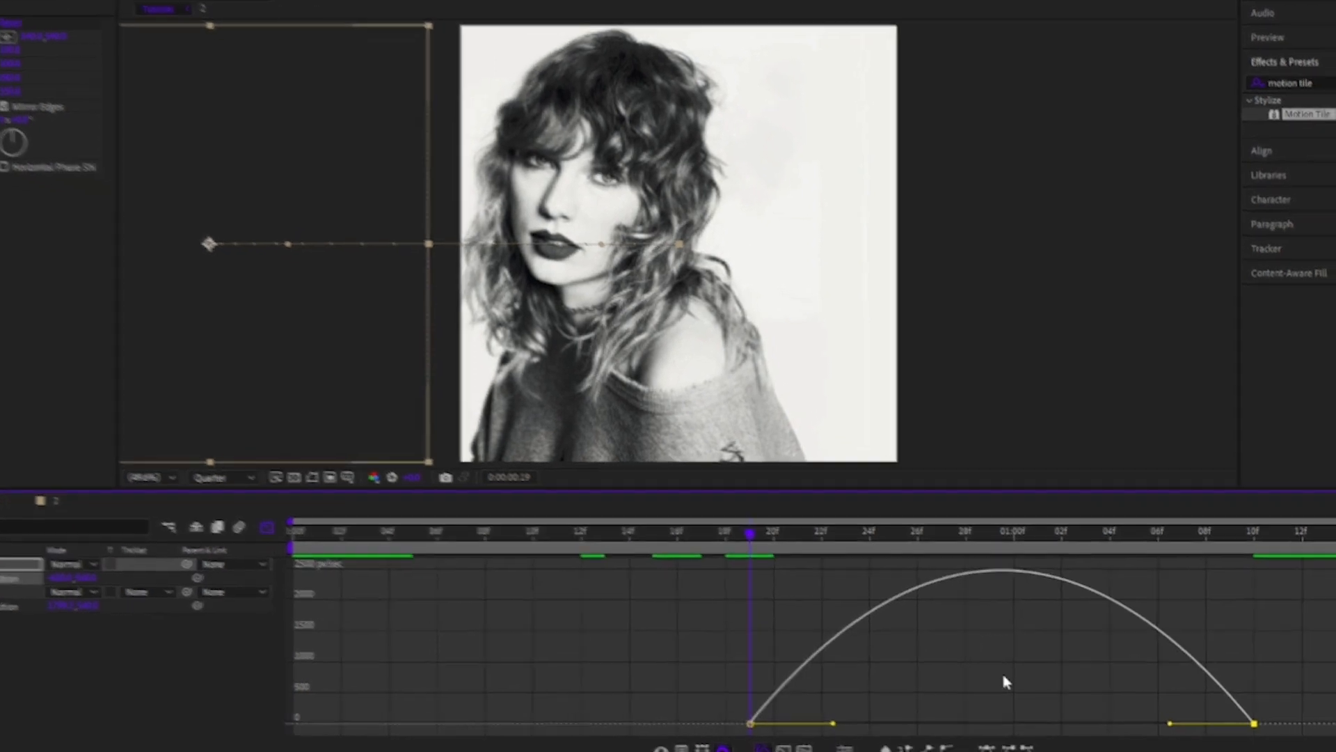
pyautogui.moveTo(1001, 670); pyautogui.dragTo(686, 745)
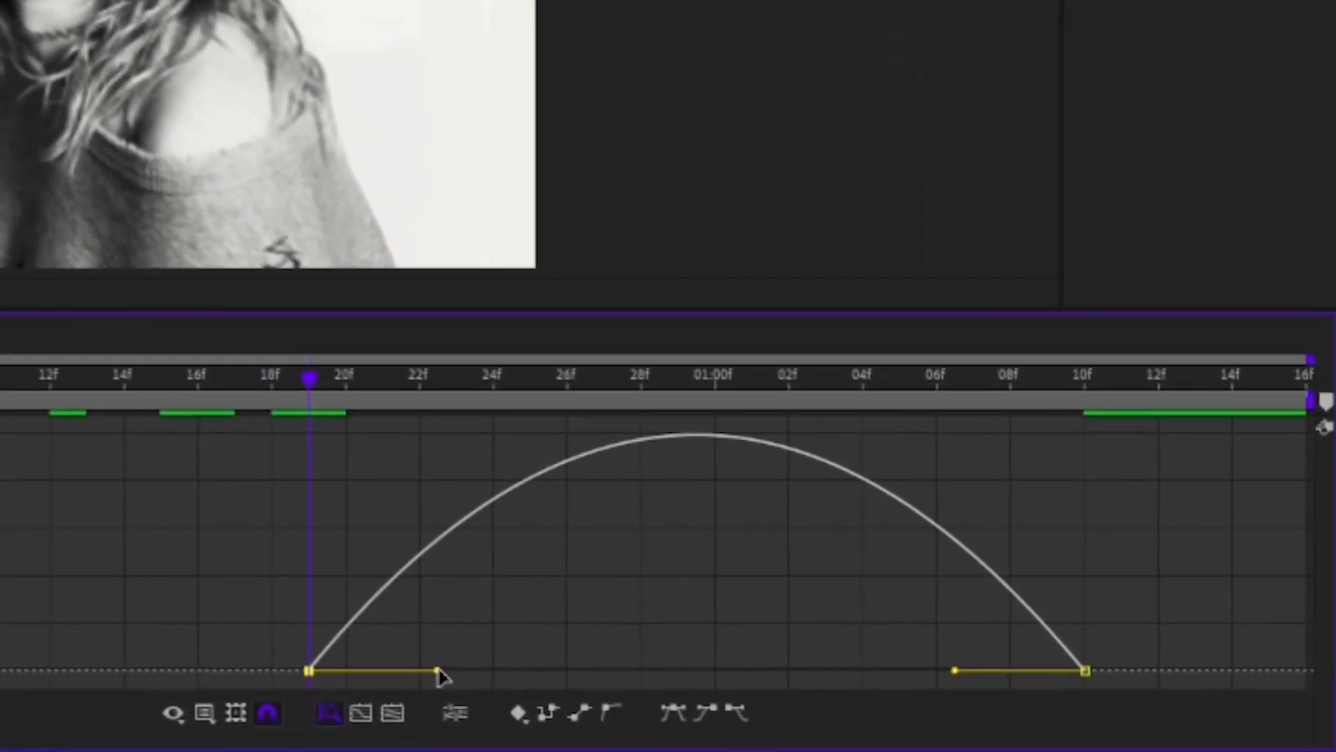
pyautogui.moveTo(437, 672); pyautogui.dragTo(300, 670)
pyautogui.moveTo(950, 670); pyautogui.dragTo(731, 670)
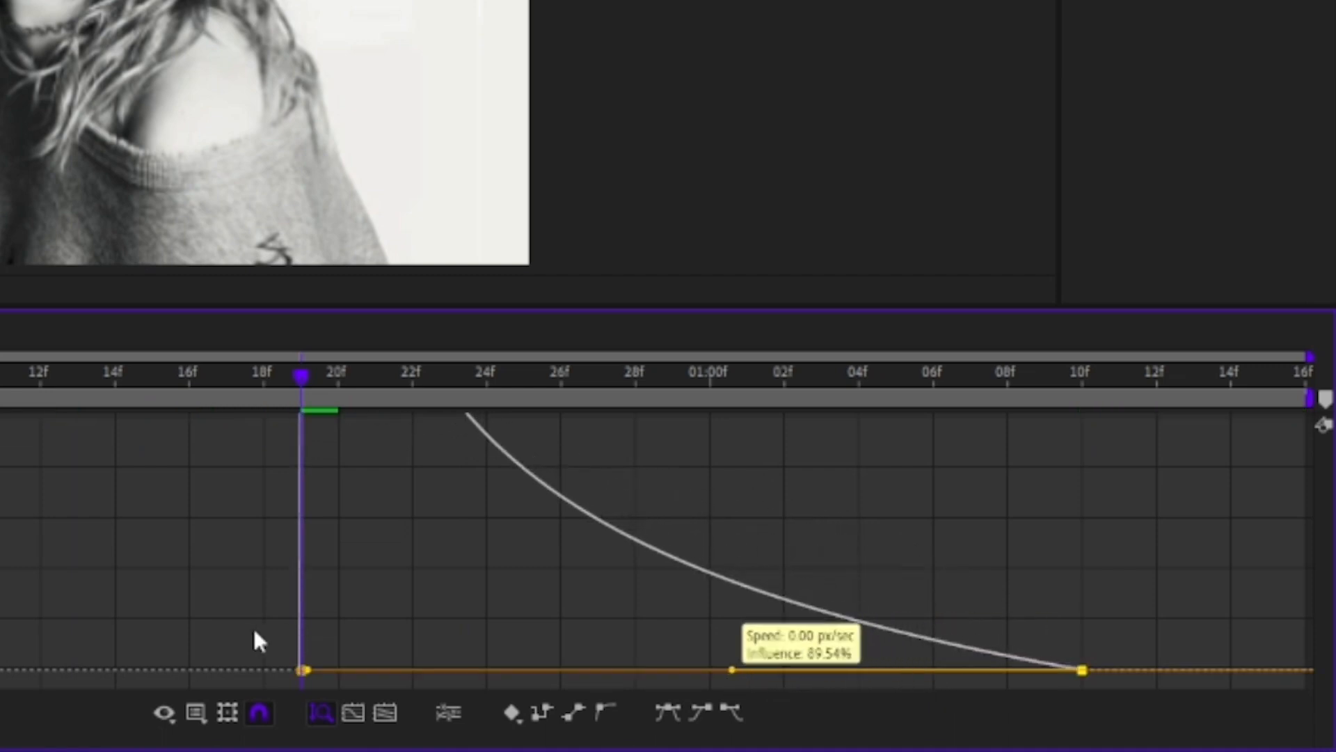
pyautogui.click(268, 379)
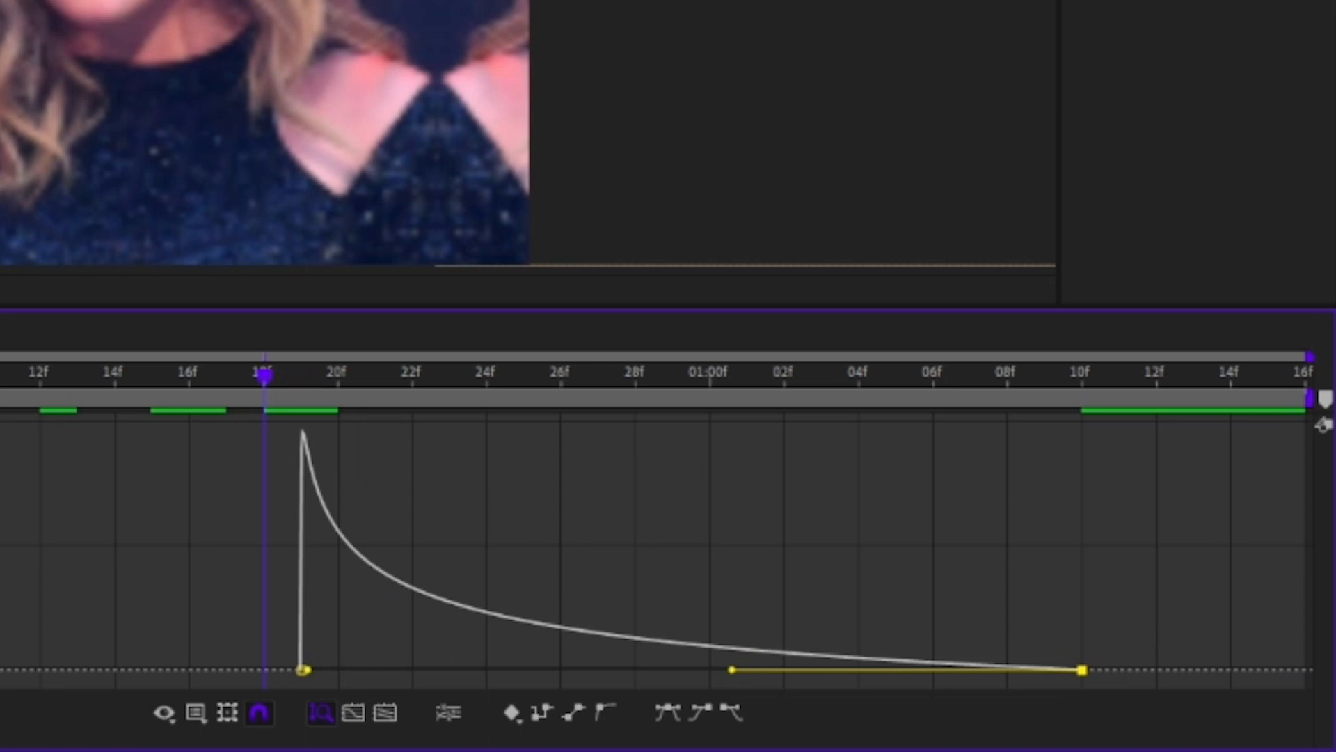
pyautogui.hotkey('shift', 'F3')
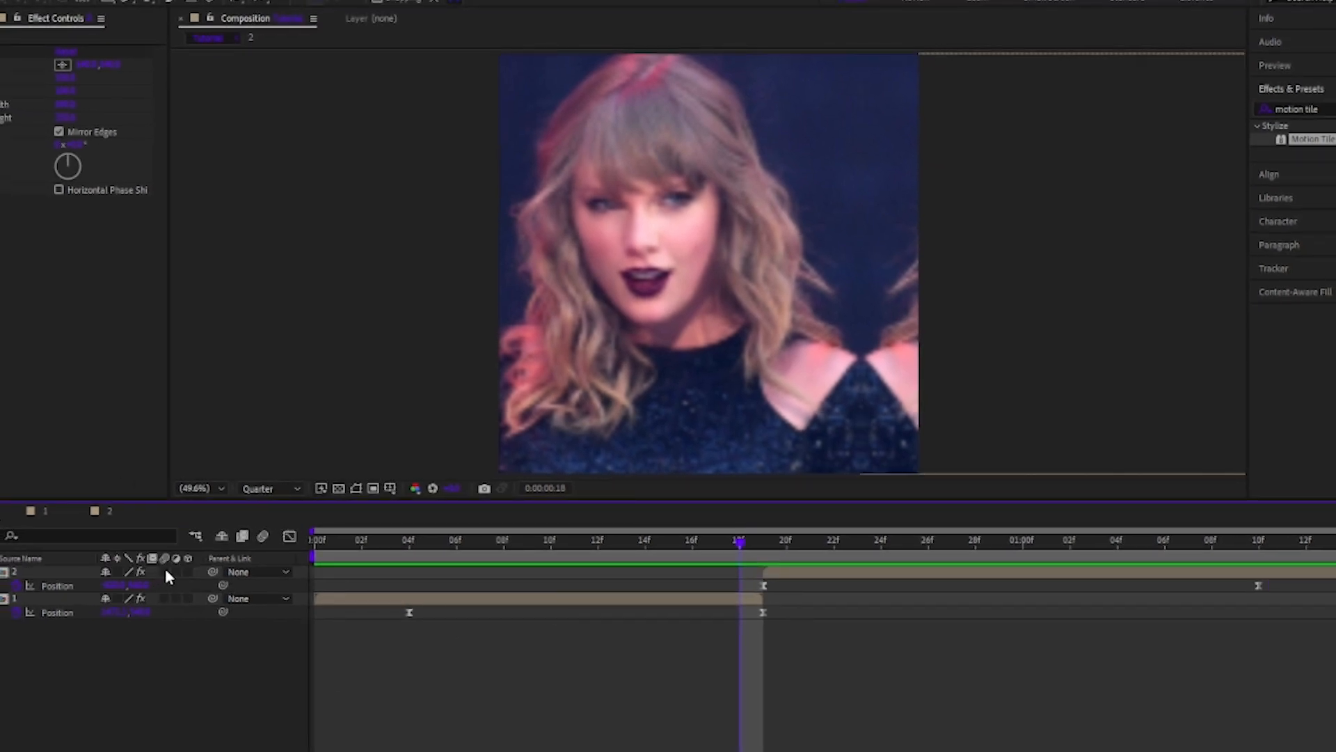
# Enable motion blur on layers 1 and 2 and review the blurred slide back to frame 0.
pyautogui.moveTo(165, 571); pyautogui.dragTo(164, 598)
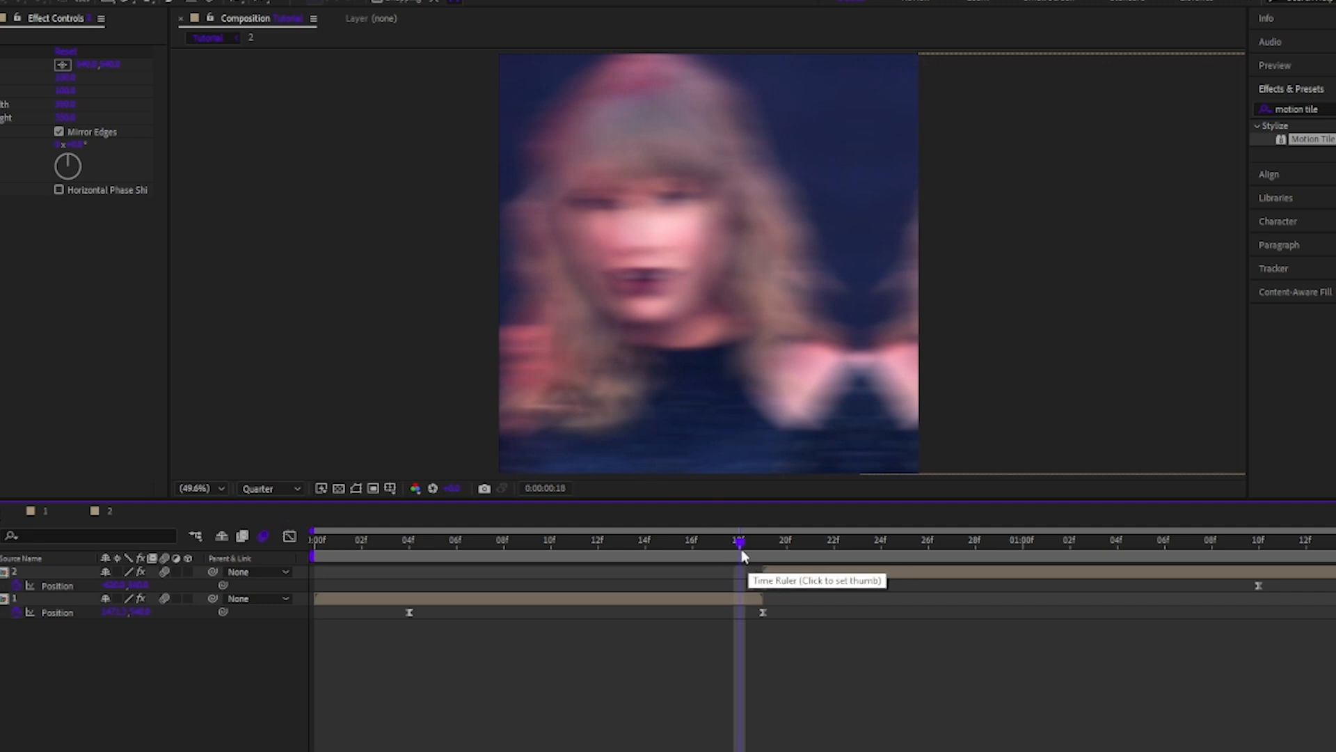
pyautogui.moveTo(741, 551); pyautogui.dragTo(313, 560)
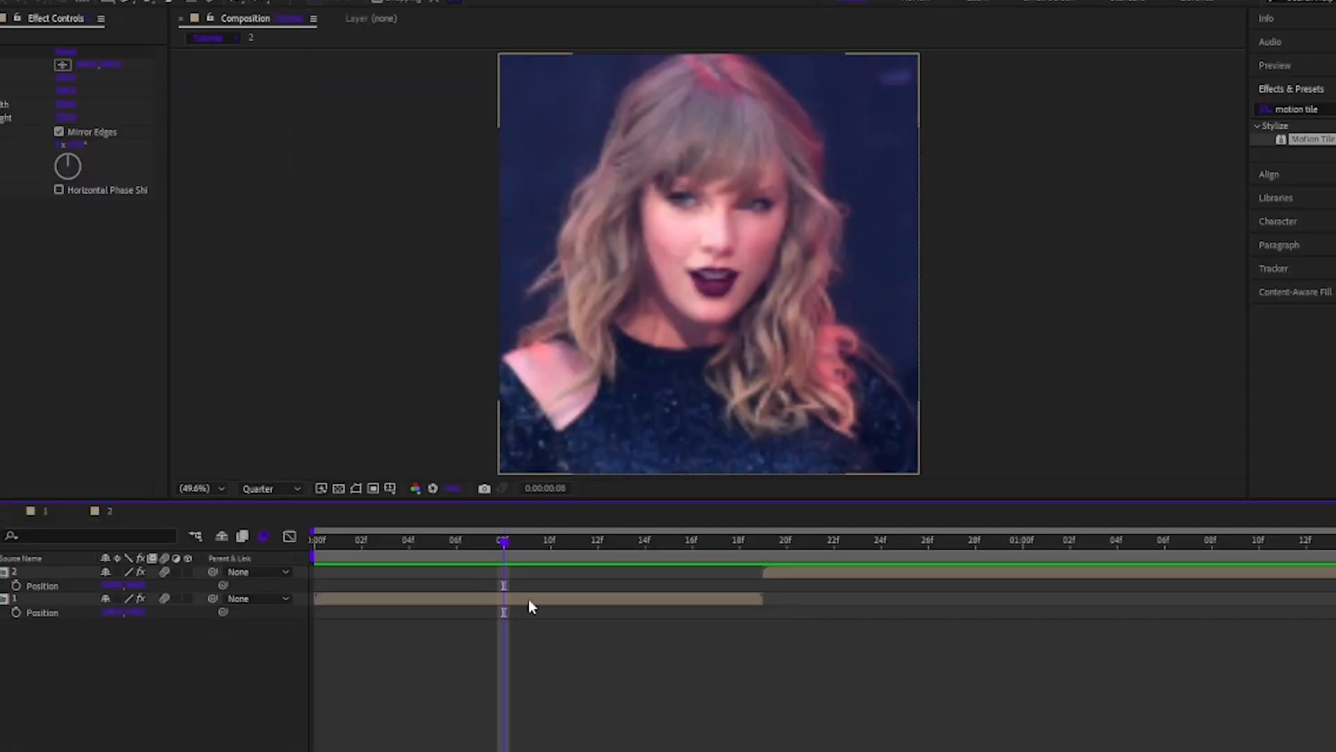
# Add a starting Rotation keyframe to layer 1 at frame 5.
pyautogui.click(528, 600)
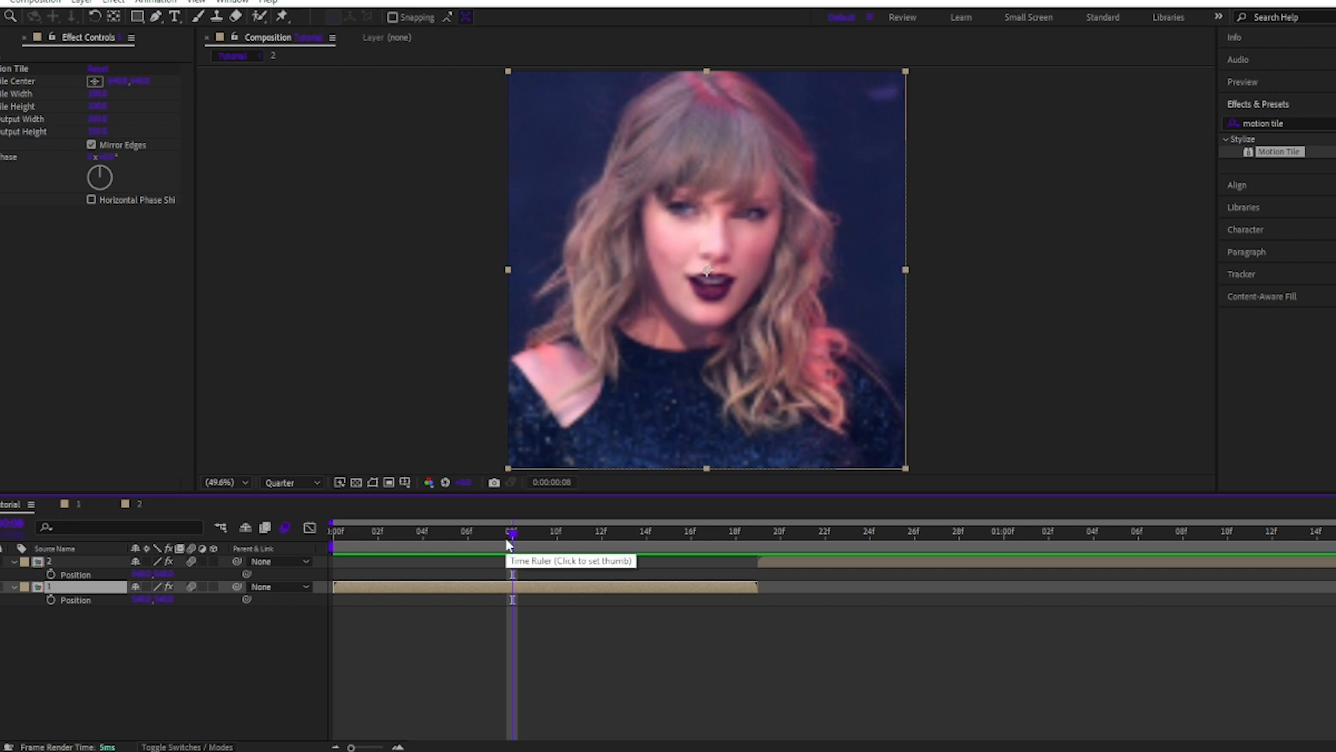
pyautogui.click(473, 538)
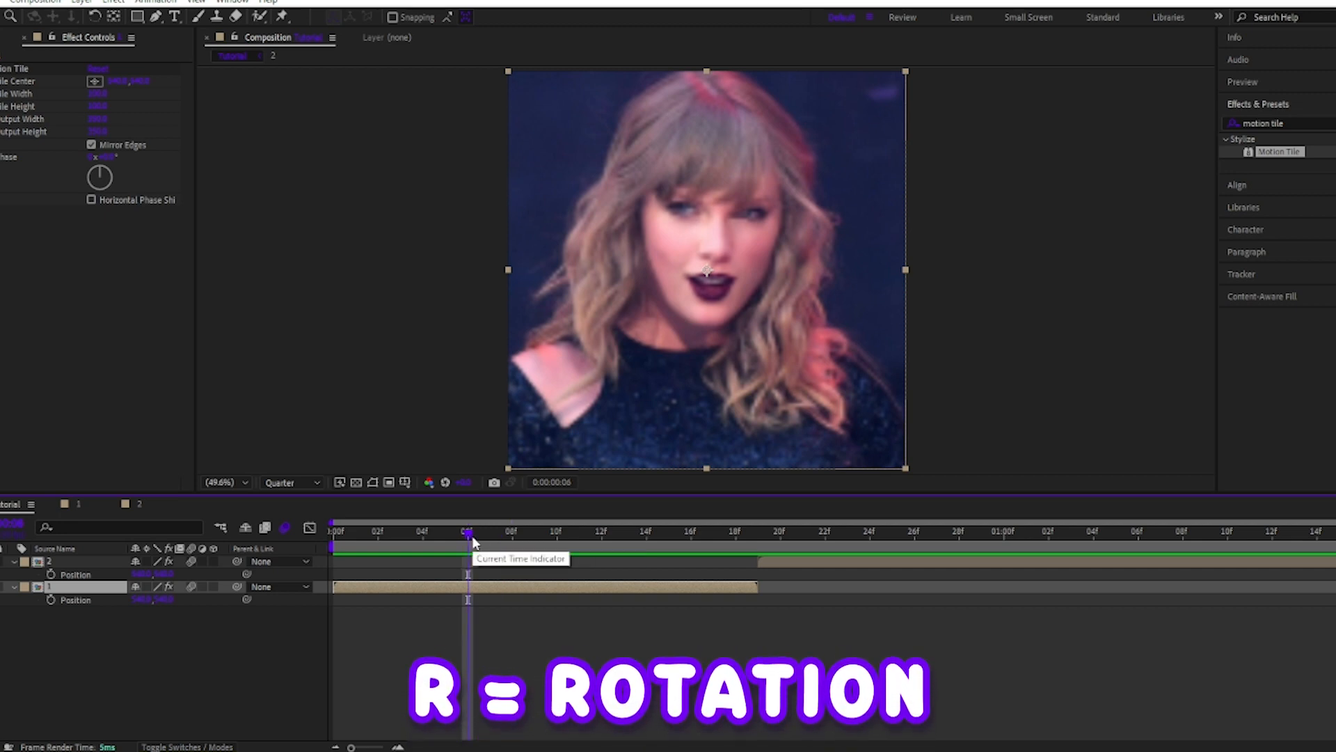
pyautogui.press('r')
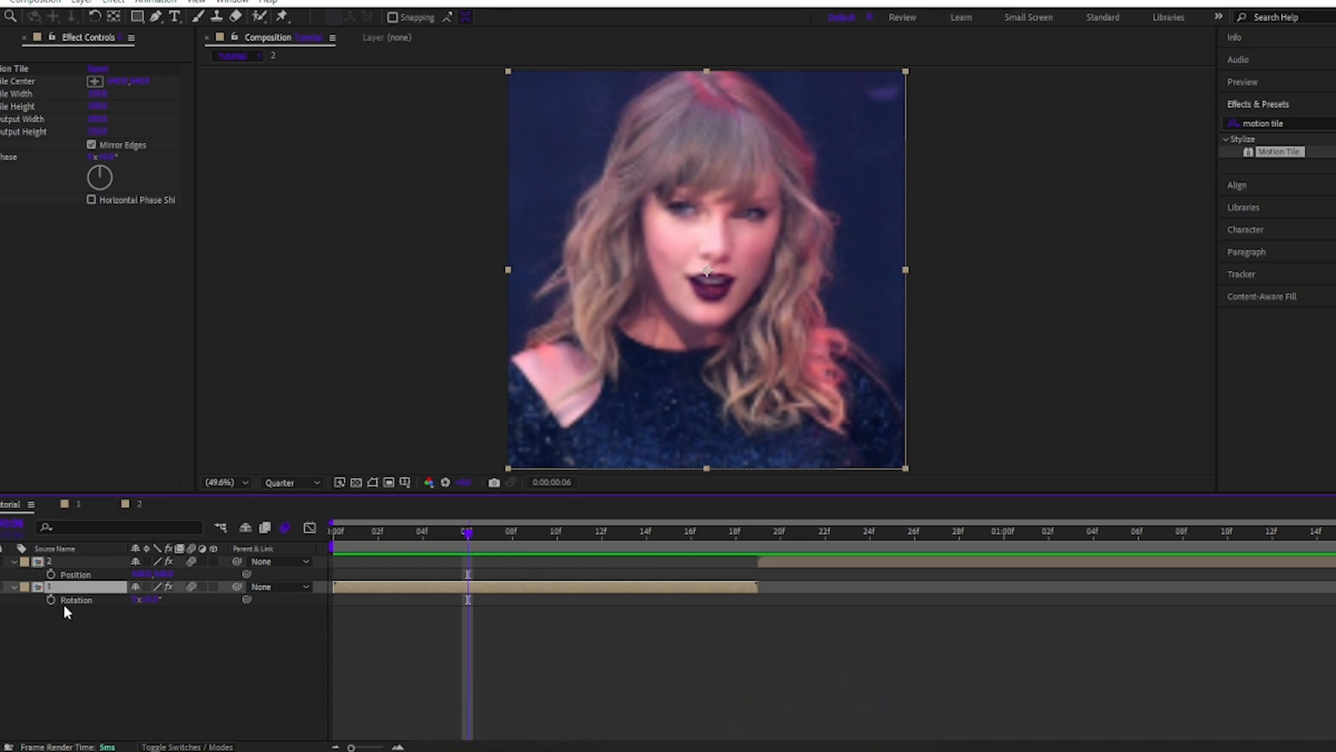
pyautogui.click(465, 610)
# Add a second Rotation keyframe of 125° near the end of layer 1's bar.
pyautogui.moveTo(496, 542); pyautogui.dragTo(751, 542)
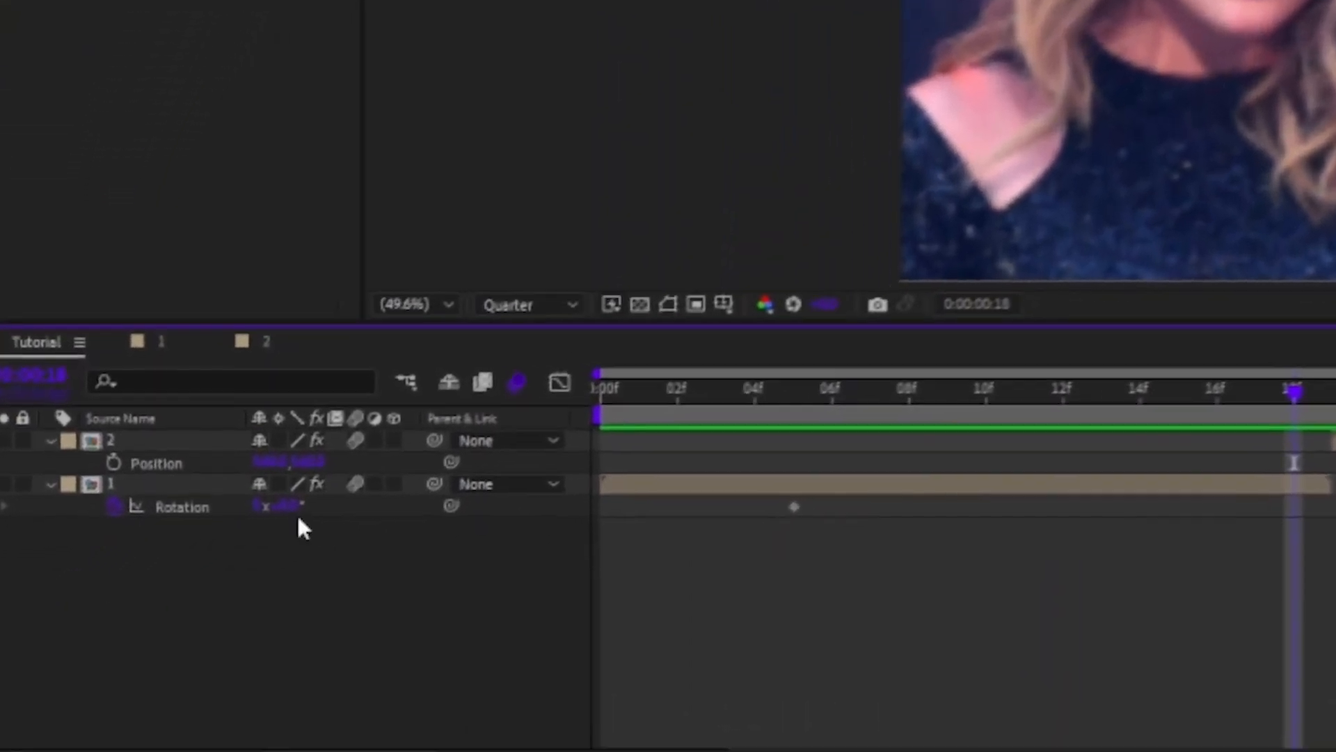
pyautogui.click(292, 507)
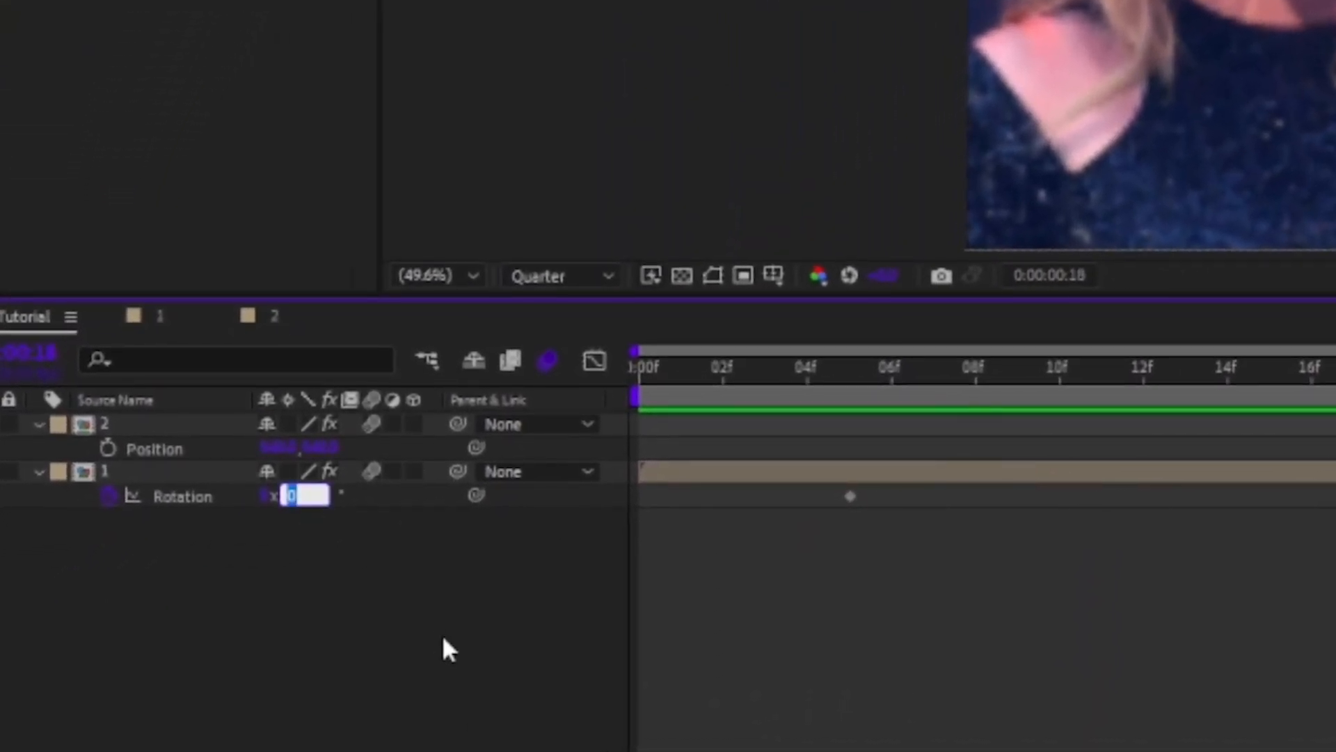
pyautogui.write('12')
pyautogui.write('5')
pyautogui.press('Return')
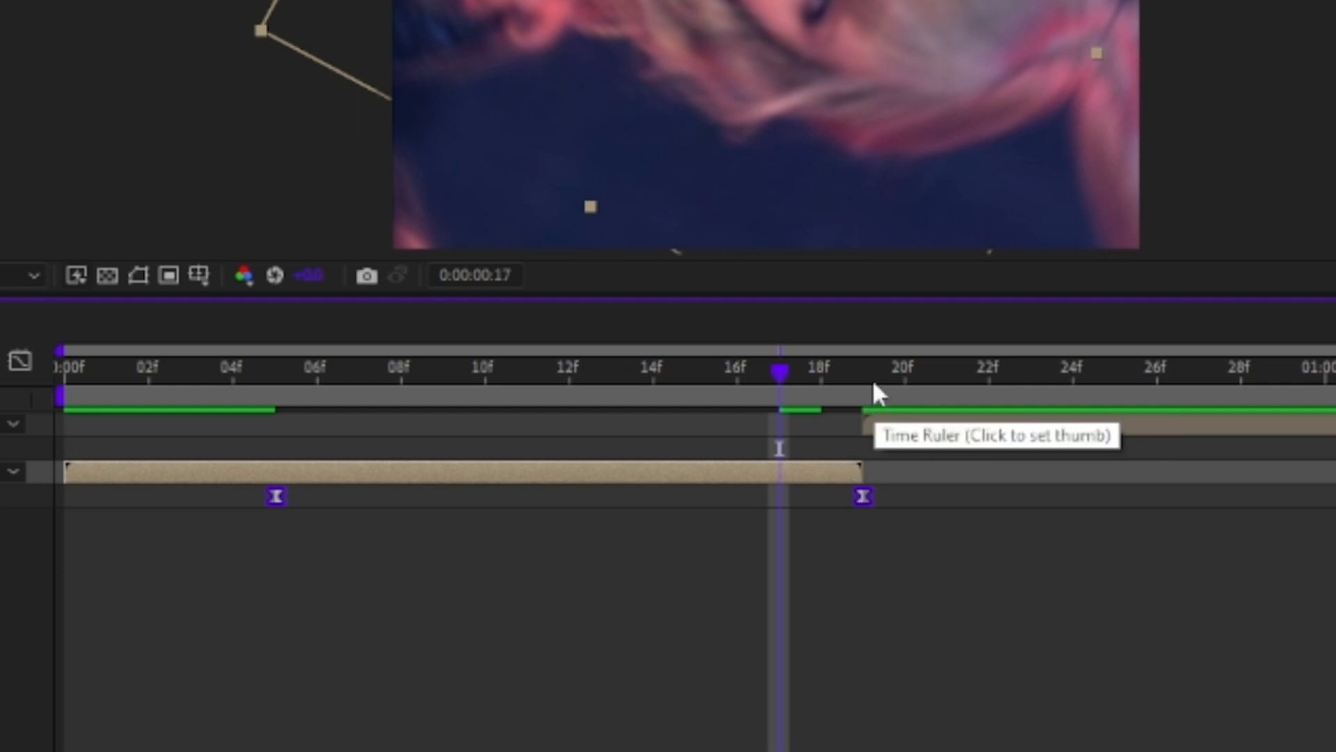
# Shape layer 1's Rotation speed graph to peak at its end, collapsing the last keyframe's influence and extending the first keyframe's to about half the span.
pyautogui.click(20, 361)
pyautogui.moveTo(767, 696); pyautogui.dragTo(866, 698)
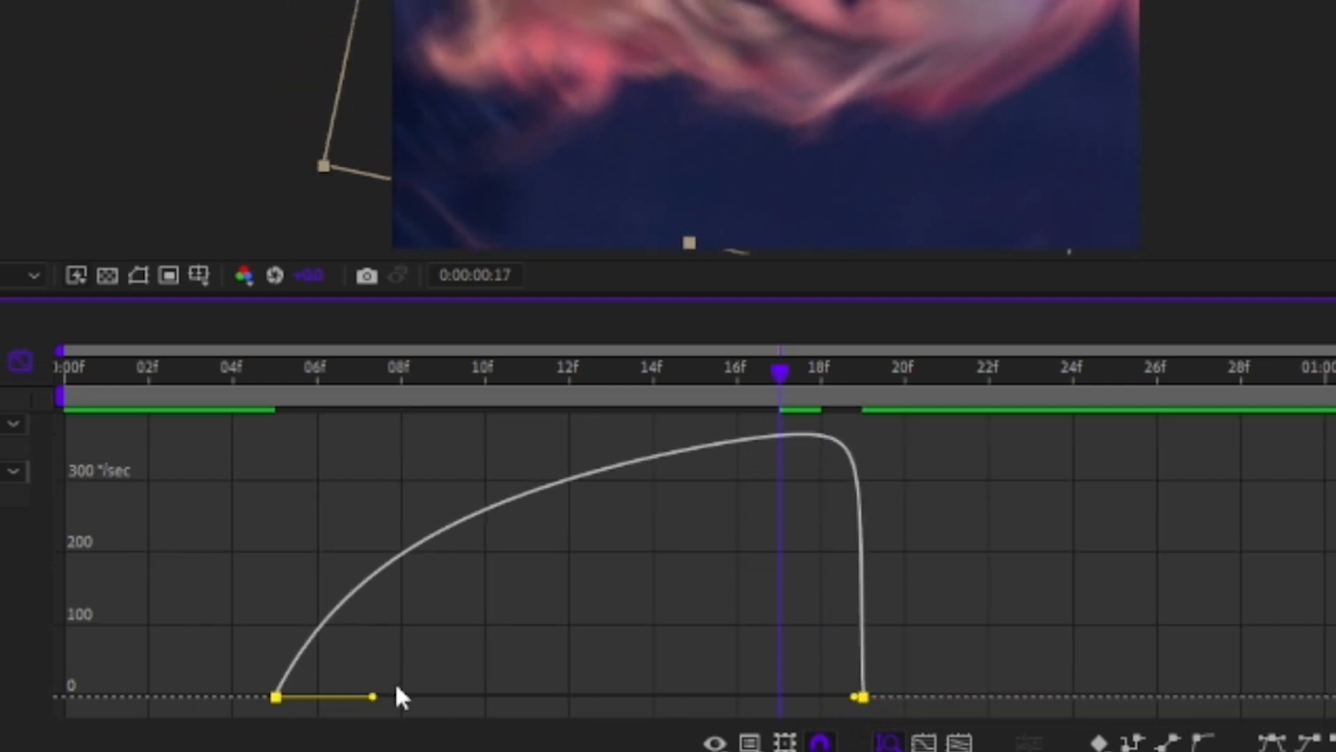
pyautogui.moveTo(374, 697); pyautogui.dragTo(588, 697)
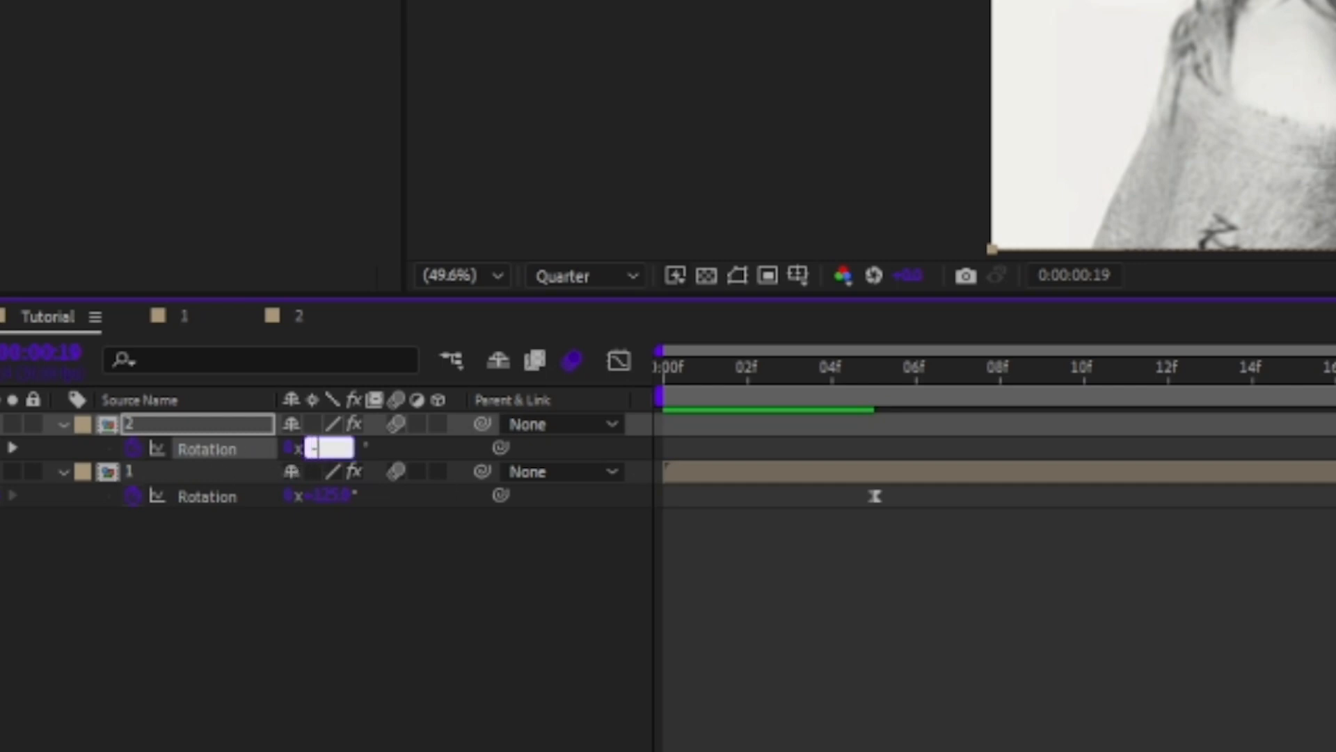
# Set layer 2's first Rotation keyframe at frame 19 to -125° and apply Easy Ease to both of its Rotation keyframes.
pyautogui.write('0')
pyautogui.press('Return')
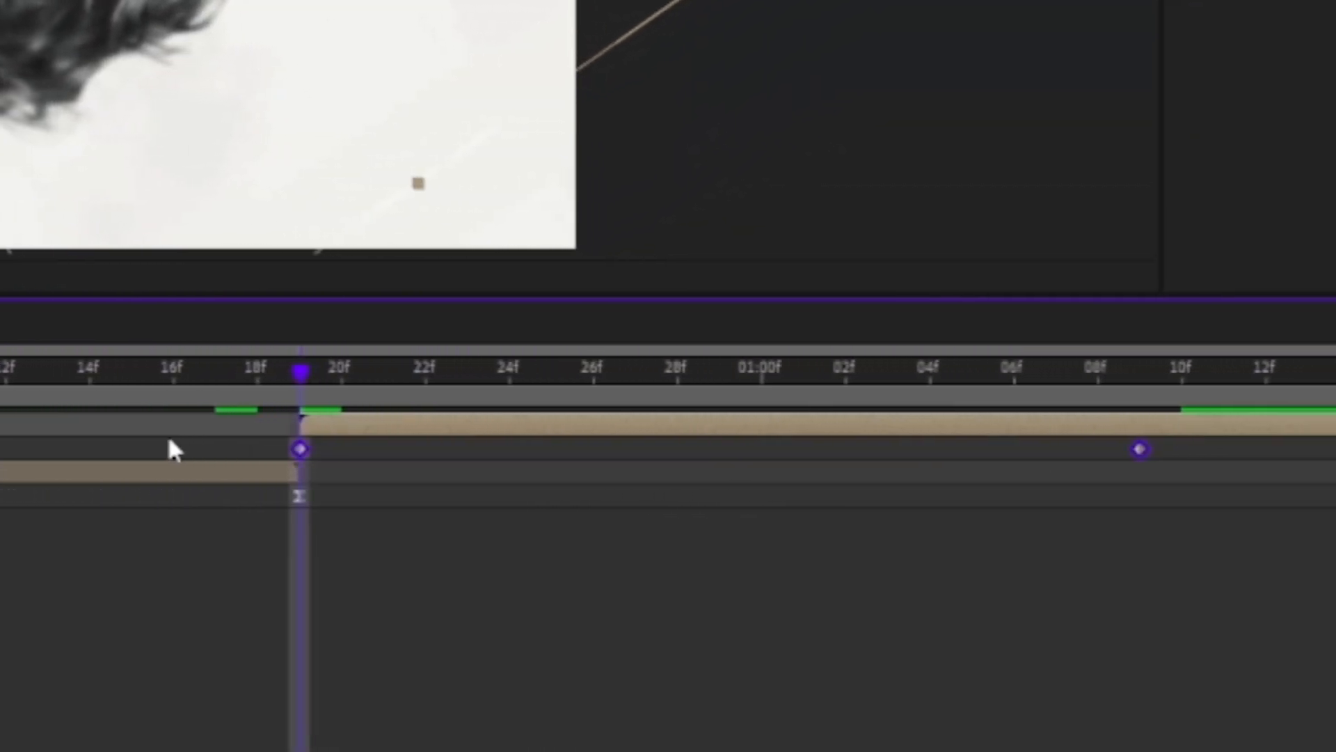
pyautogui.press('F9')
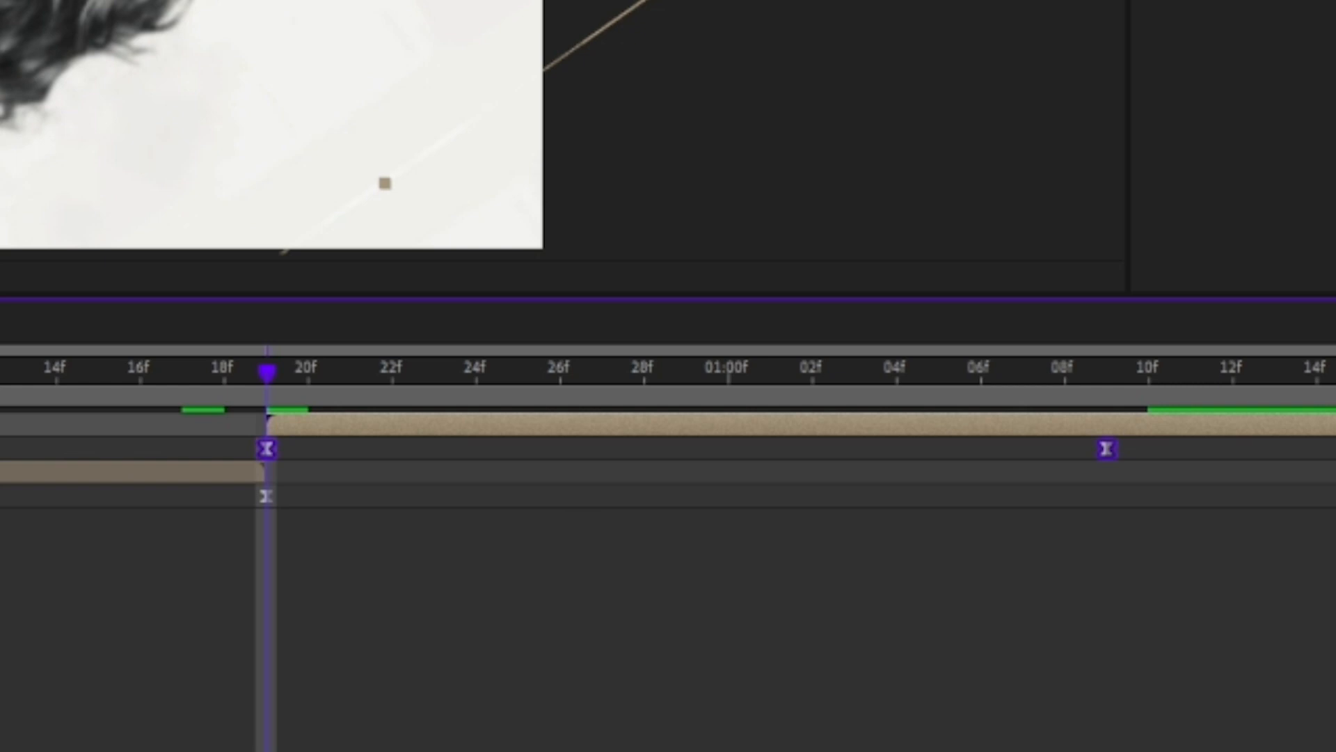
# Shape layer 2's Rotation speed graph to peak at its start, collapsing the first keyframe's influence and extending the last one's to about half the span.
pyautogui.hotkey('shift', 'F3')
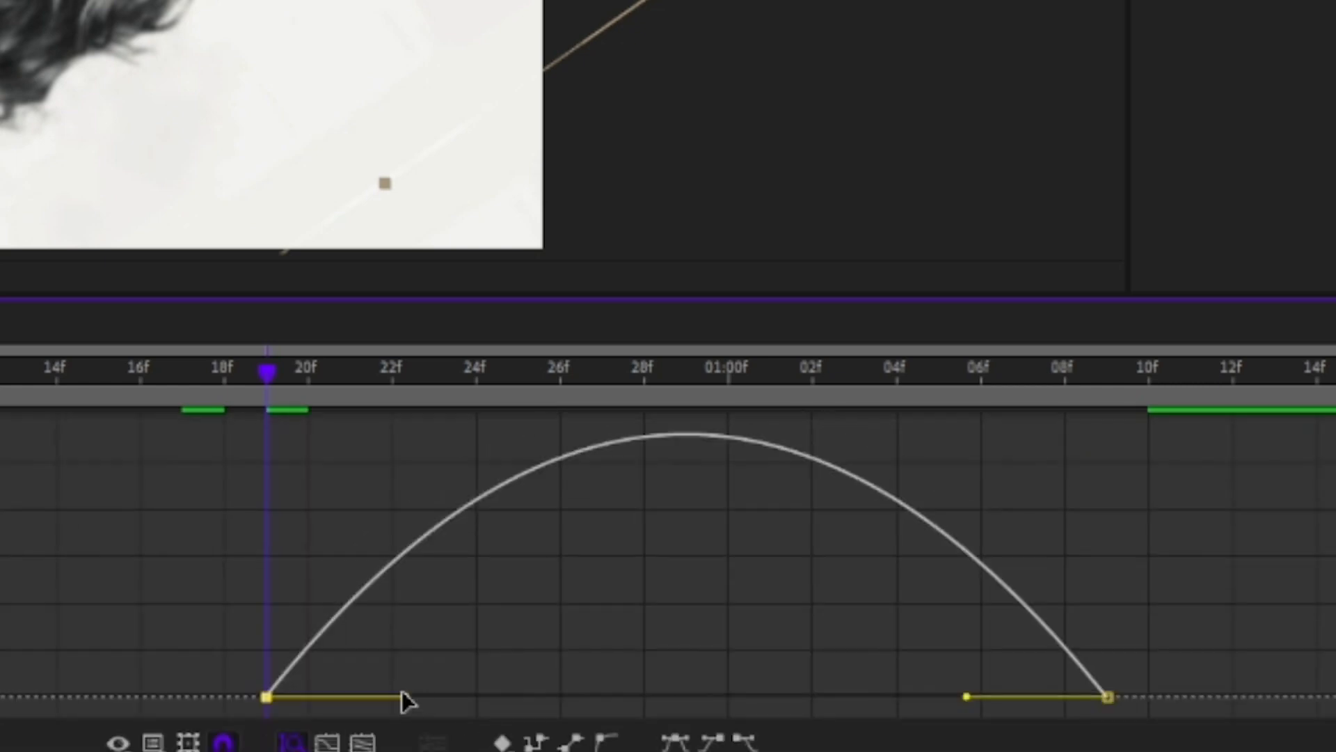
pyautogui.moveTo(405, 696); pyautogui.dragTo(270, 698)
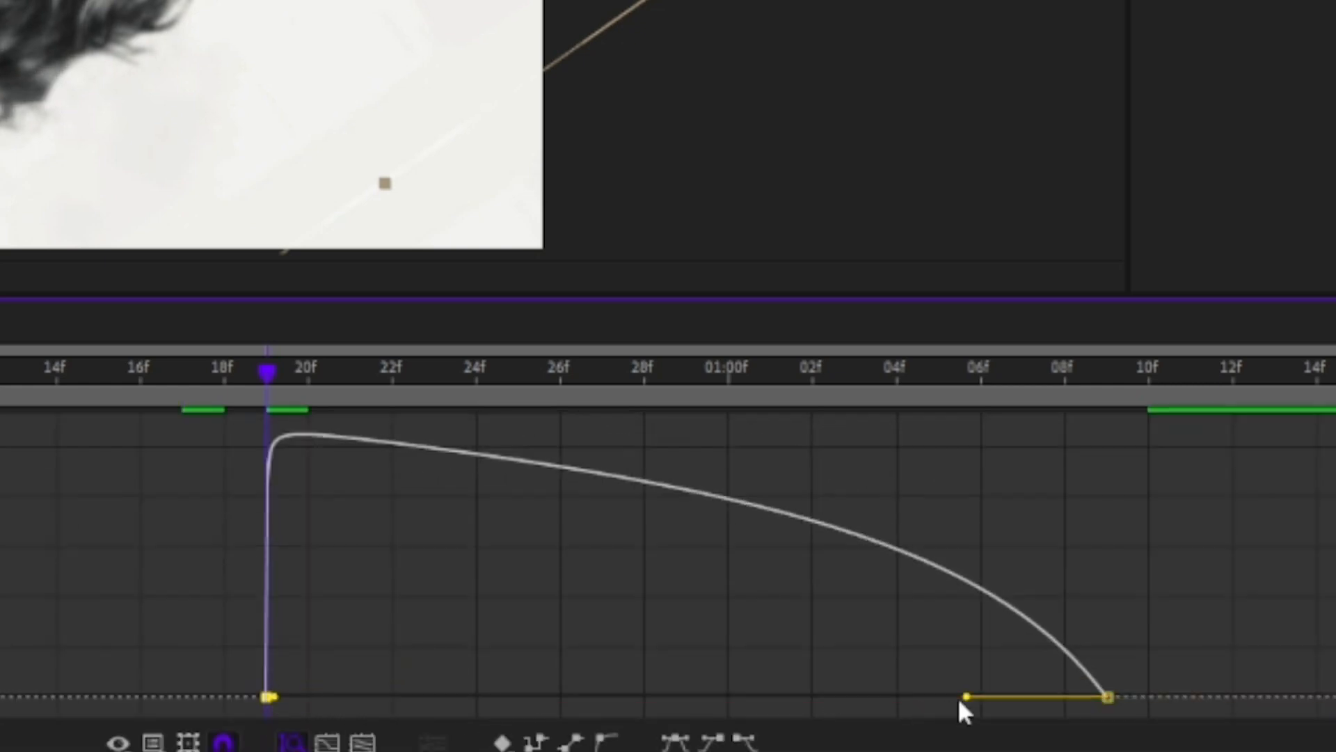
pyautogui.moveTo(966, 696); pyautogui.dragTo(691, 700)
pyautogui.hotkey('shift', 'F3')
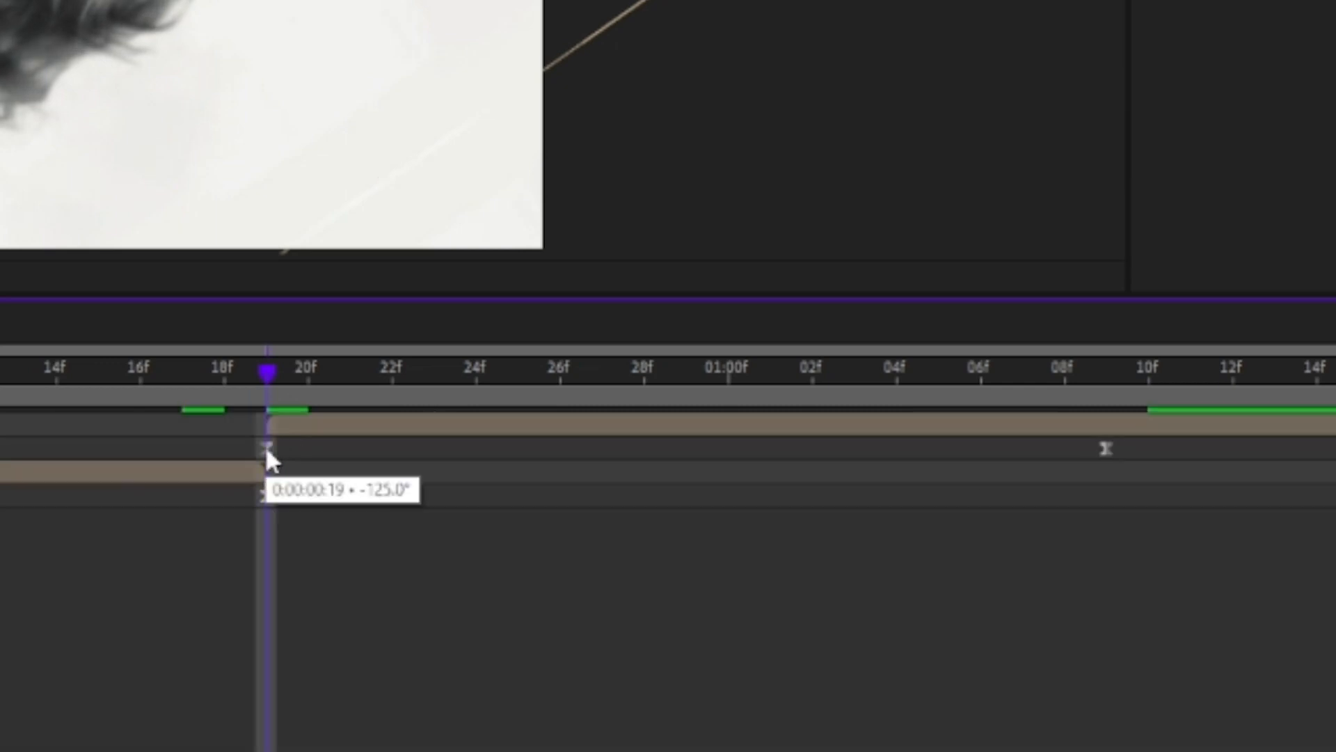
# Move layer 2's first Rotation keyframe one frame earlier, to frame 18.
pyautogui.click(267, 449)
pyautogui.moveTo(266, 450); pyautogui.dragTo(232, 451)
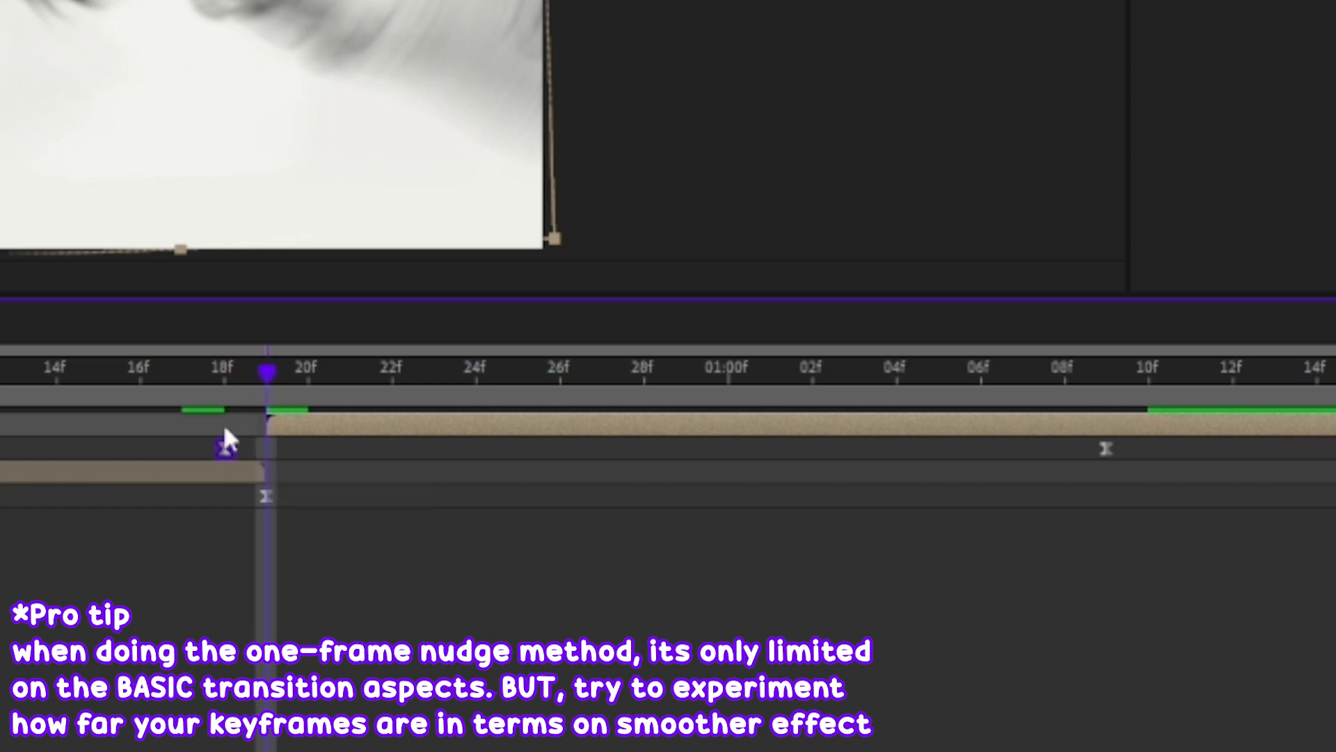
pyautogui.click(211, 390)
pyautogui.click(253, 379)
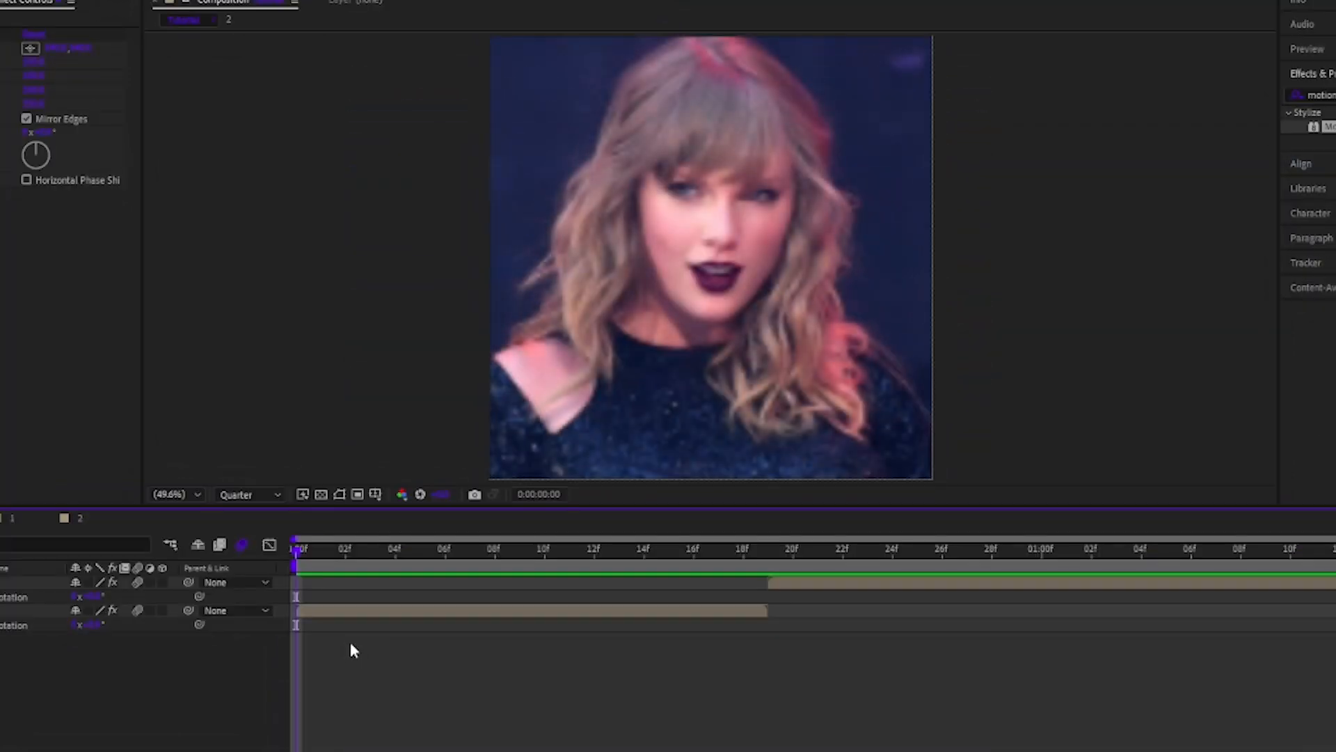
# Add a starting Scale keyframe to layer 1 at frame 5.
pyautogui.moveTo(401, 550); pyautogui.dragTo(423, 548)
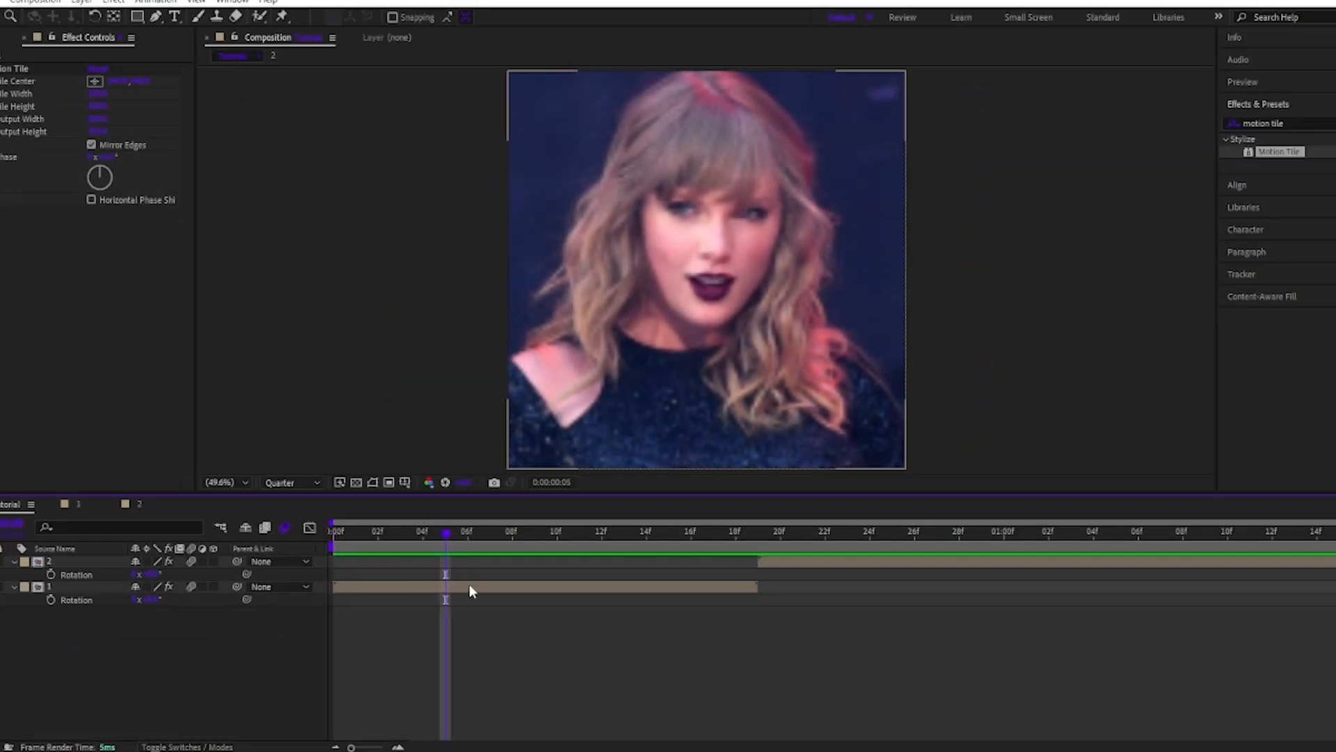
pyautogui.click(469, 590)
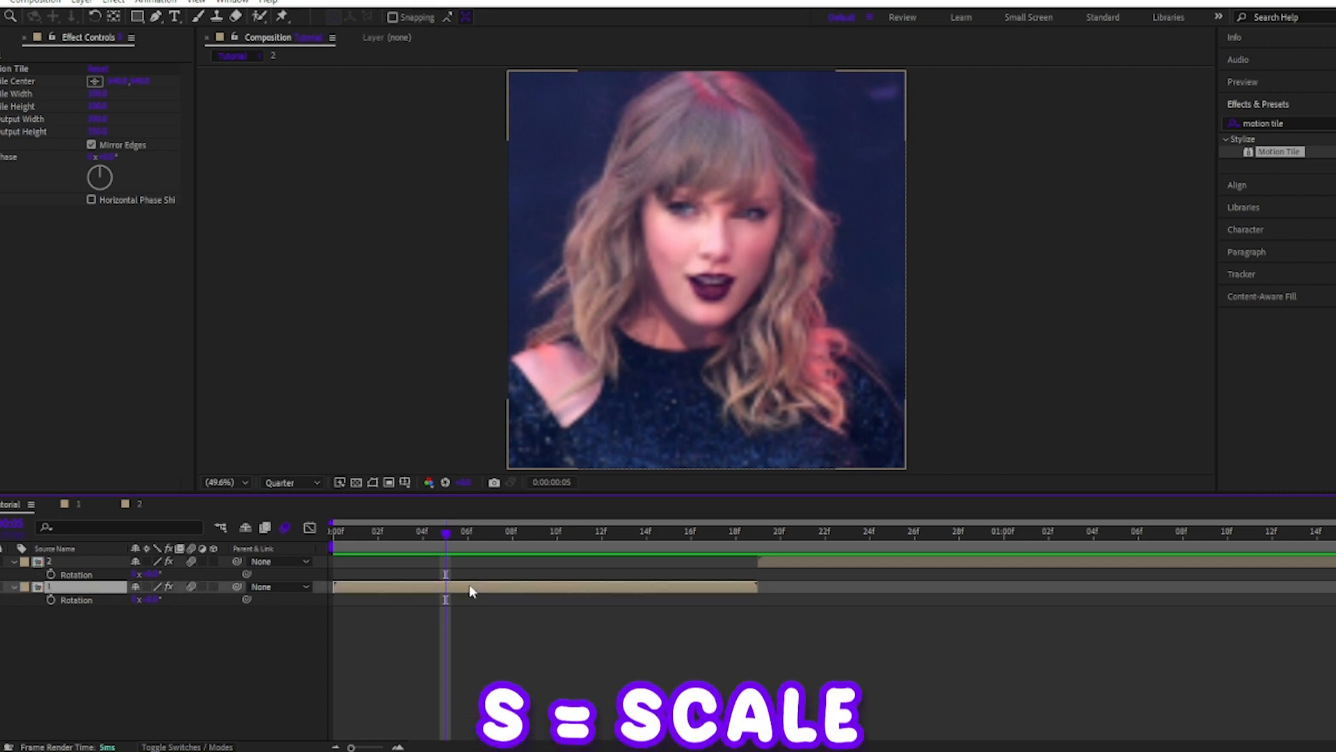
pyautogui.press('s')
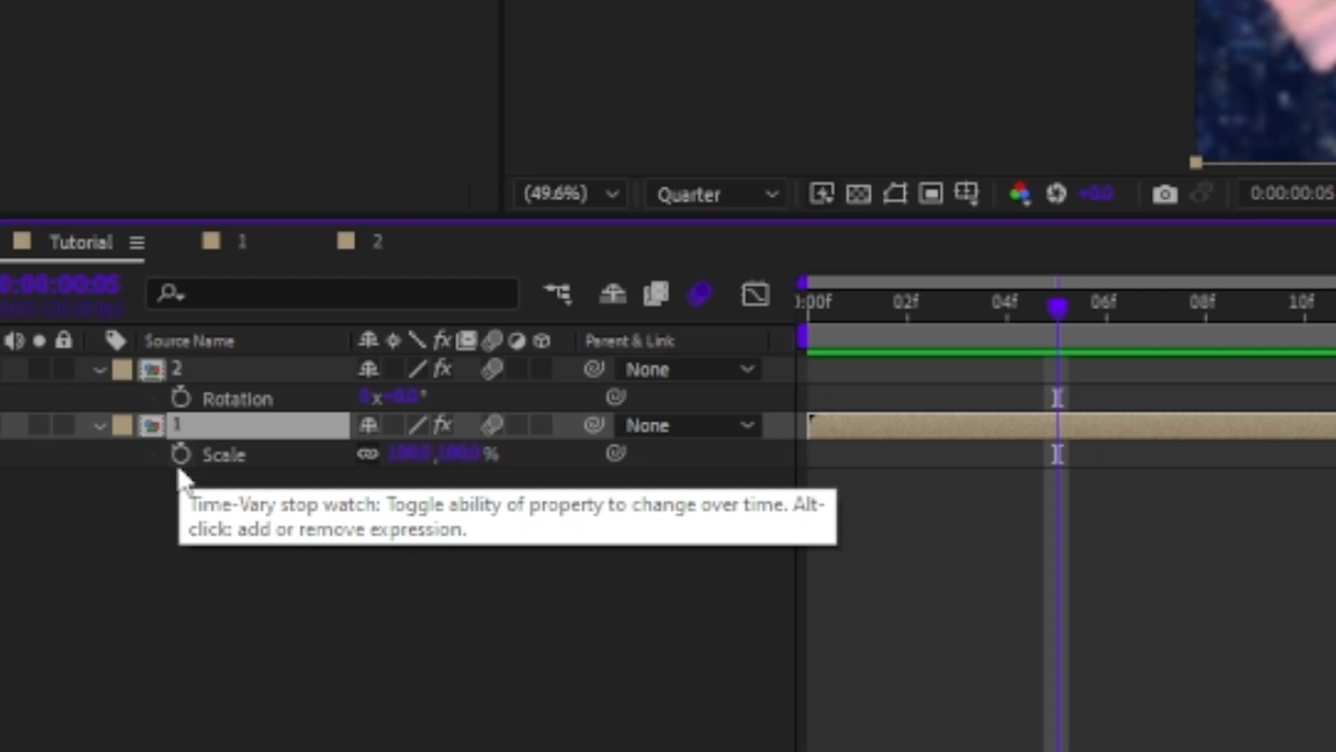
pyautogui.click(180, 454)
# Add a second Scale keyframe of 250% to layer 1 at frame 18 and move it to frame 19.
pyautogui.press('pagedown')
pyautogui.press('pagedown')
pyautogui.press('pagedown')
pyautogui.press('pagedown')
pyautogui.press('pagedown')
pyautogui.press('pagedown')
pyautogui.press('pagedown')
pyautogui.press('pagedown')
pyautogui.press('pagedown')
pyautogui.press('pagedown')
pyautogui.press('pagedown')
pyautogui.press('pagedown')
pyautogui.press('pagedown')
pyautogui.press('pagedown')
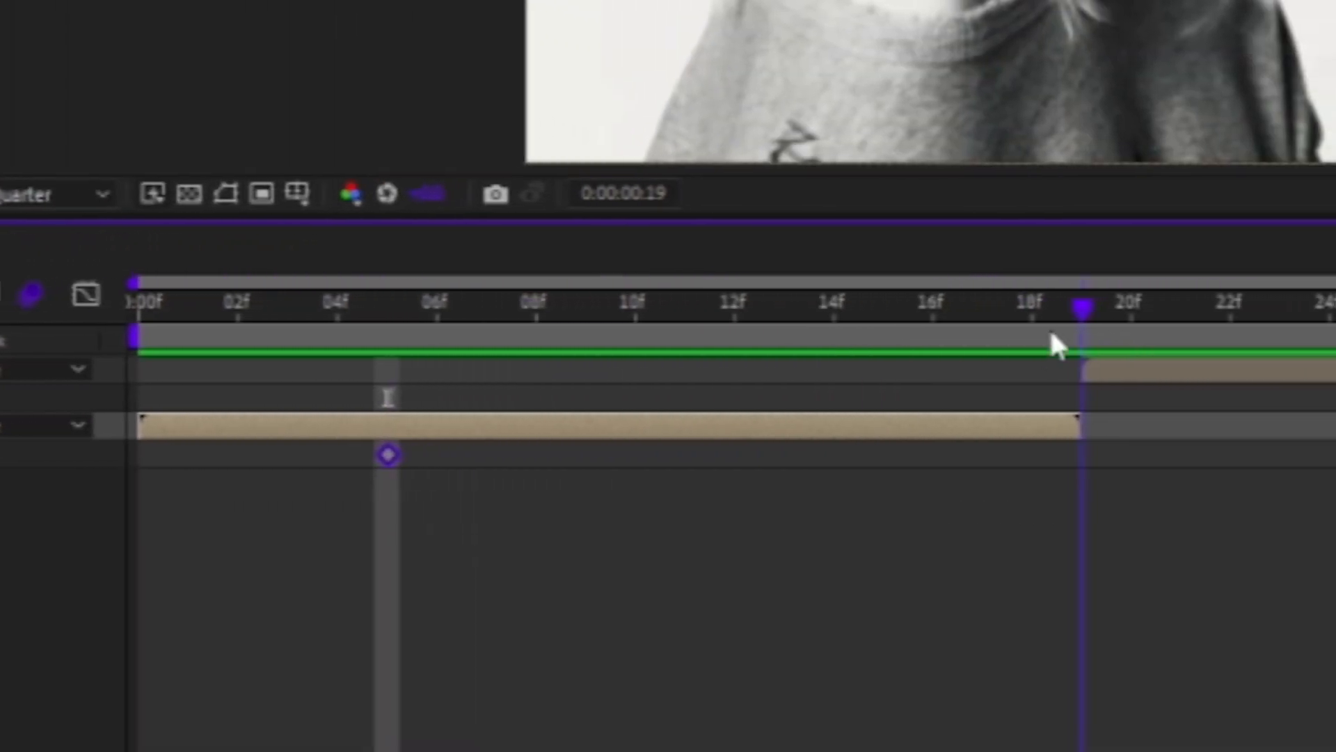
pyautogui.press('pageup')
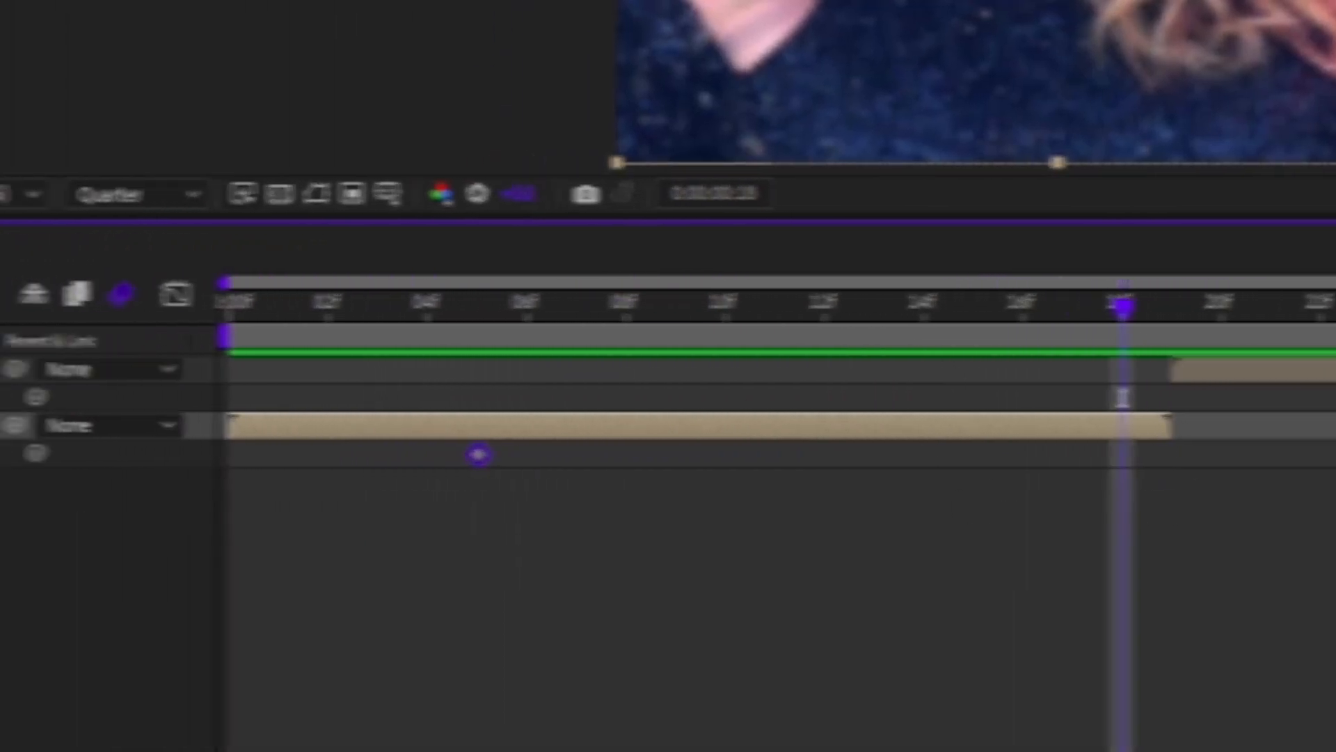
pyautogui.click(334, 453)
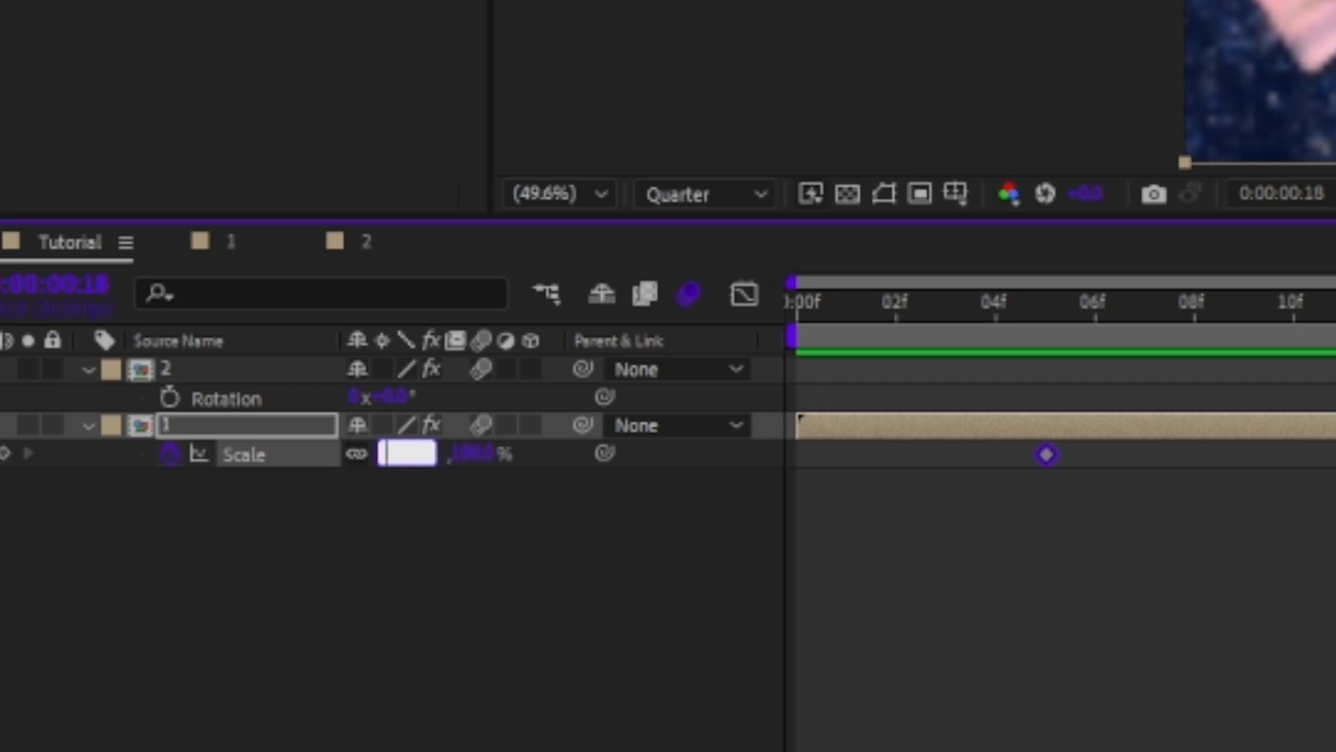
pyautogui.press('Return')
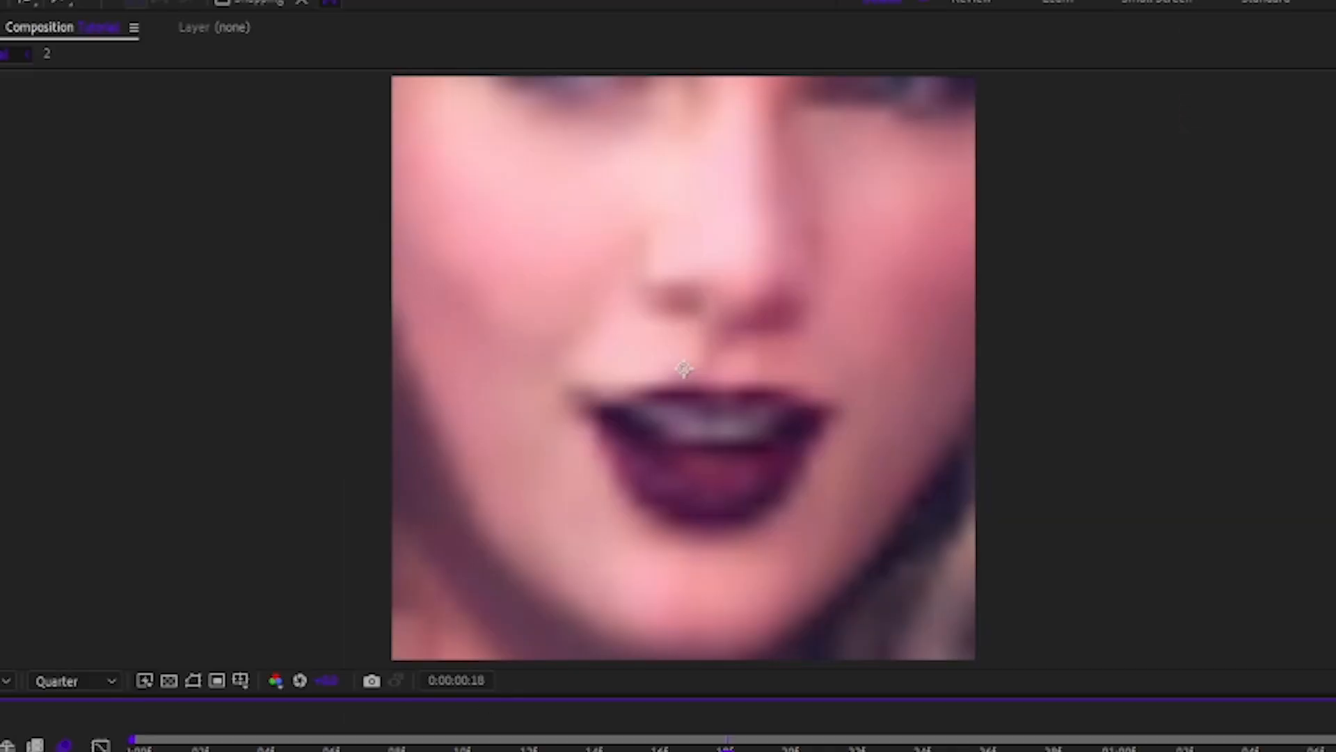
pyautogui.click(398, 459)
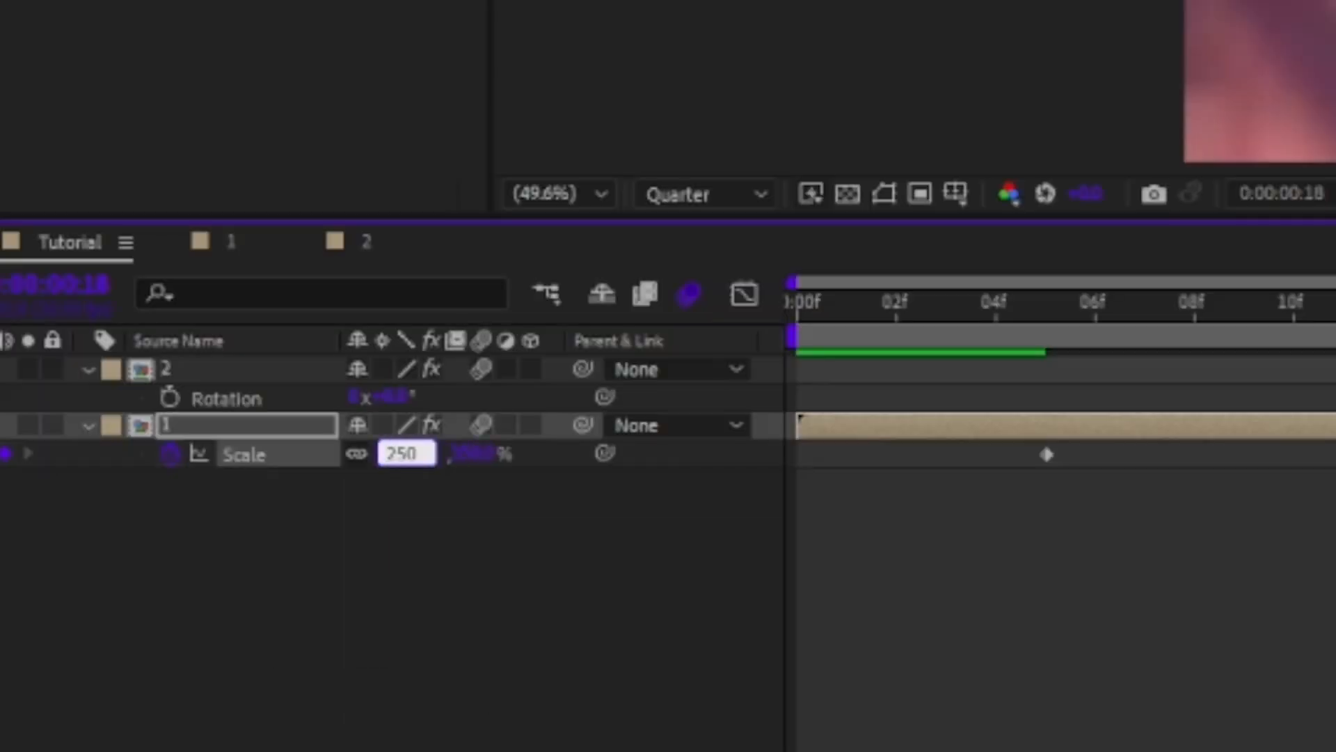
pyautogui.write('250')
pyautogui.press('Return')
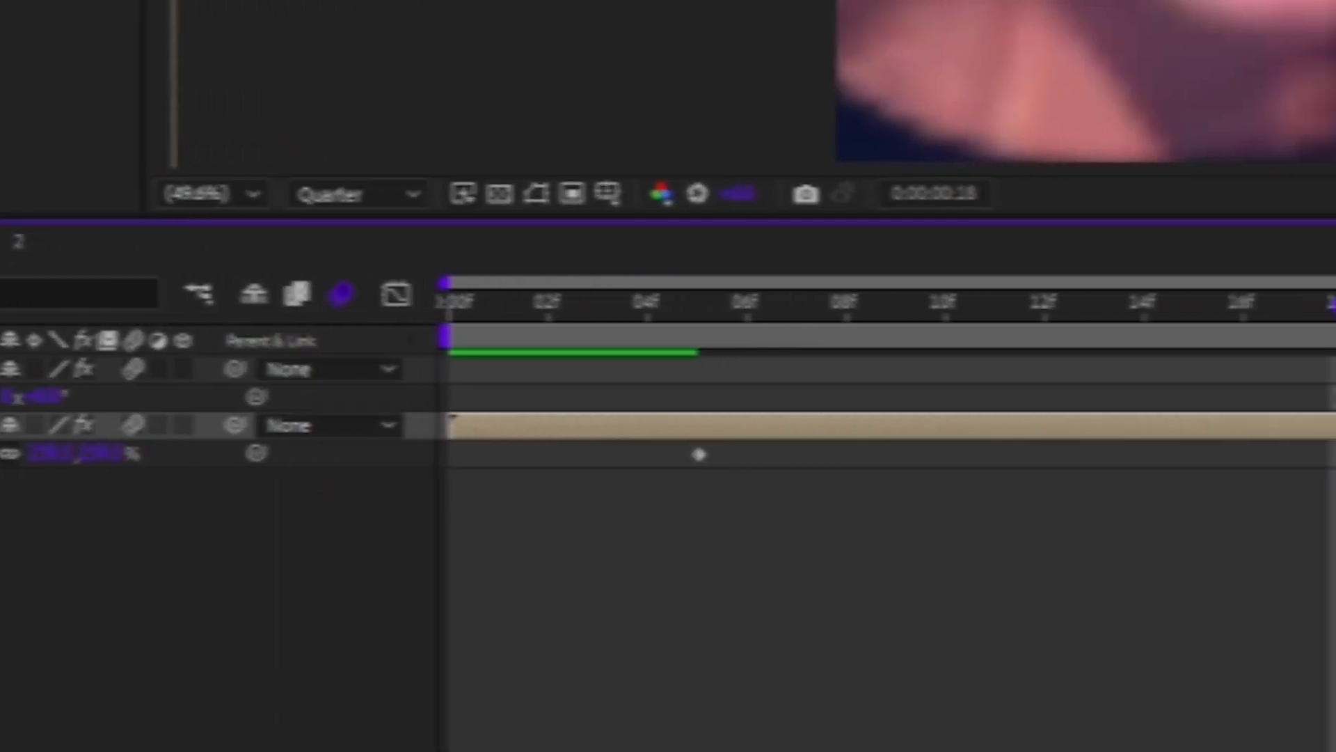
pyautogui.click(1053, 319)
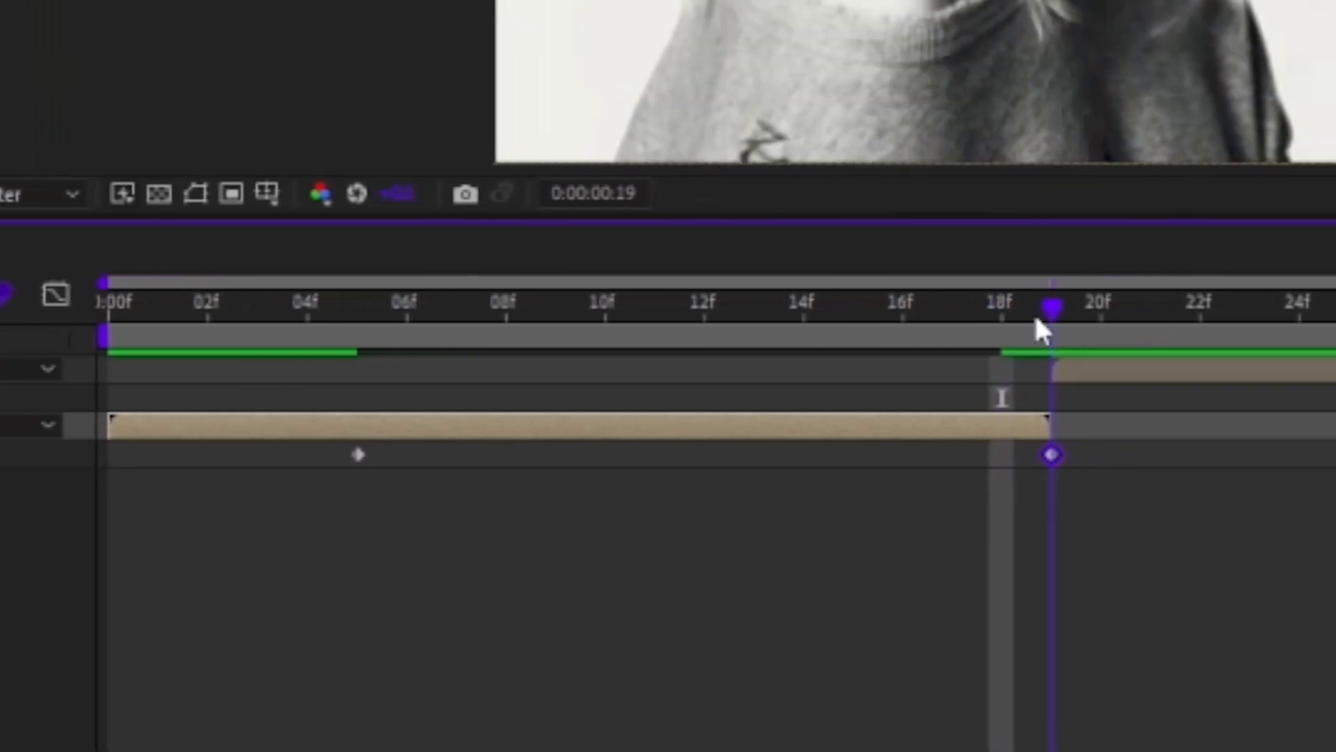
# Easy Ease layer 1's Scale keyframes and make the speed graph peak at its end, extending the first keyframe's influence to about half the span.
pyautogui.moveTo(1236, 457); pyautogui.dragTo(247, 482)
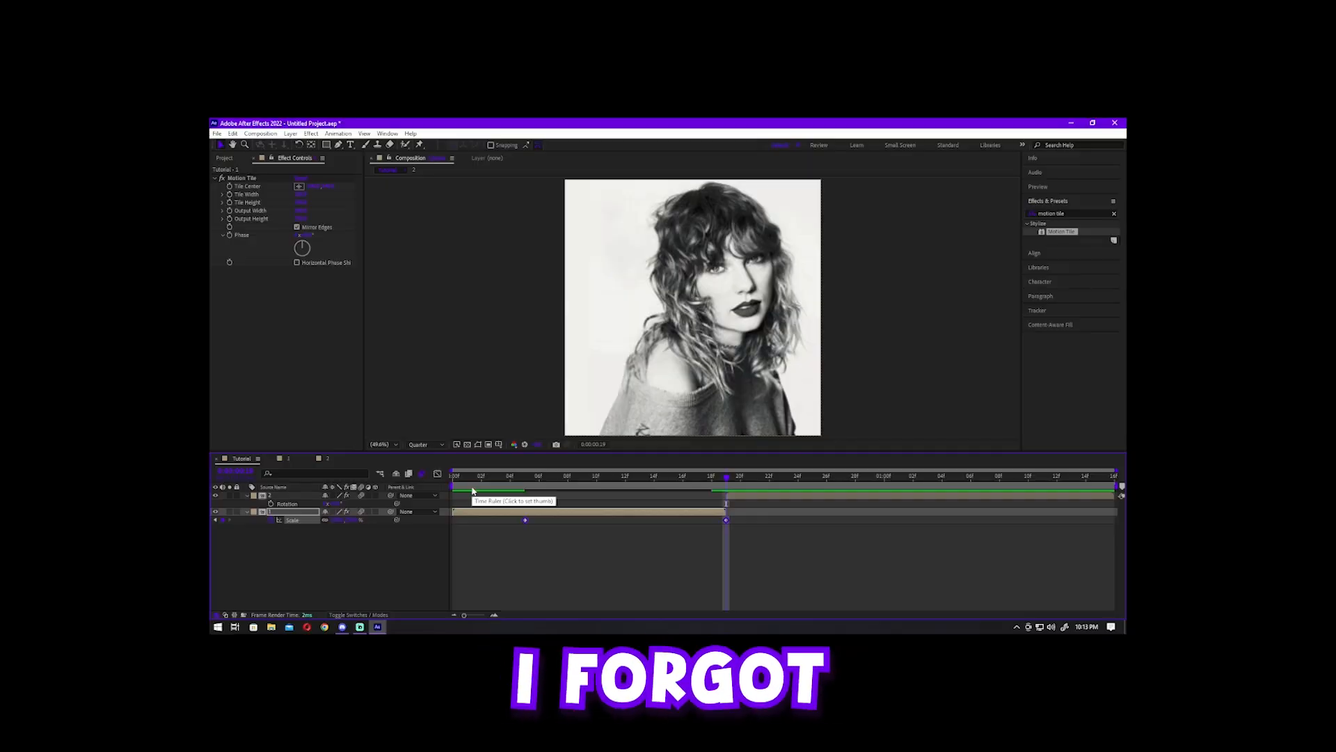
pyautogui.press('F9')
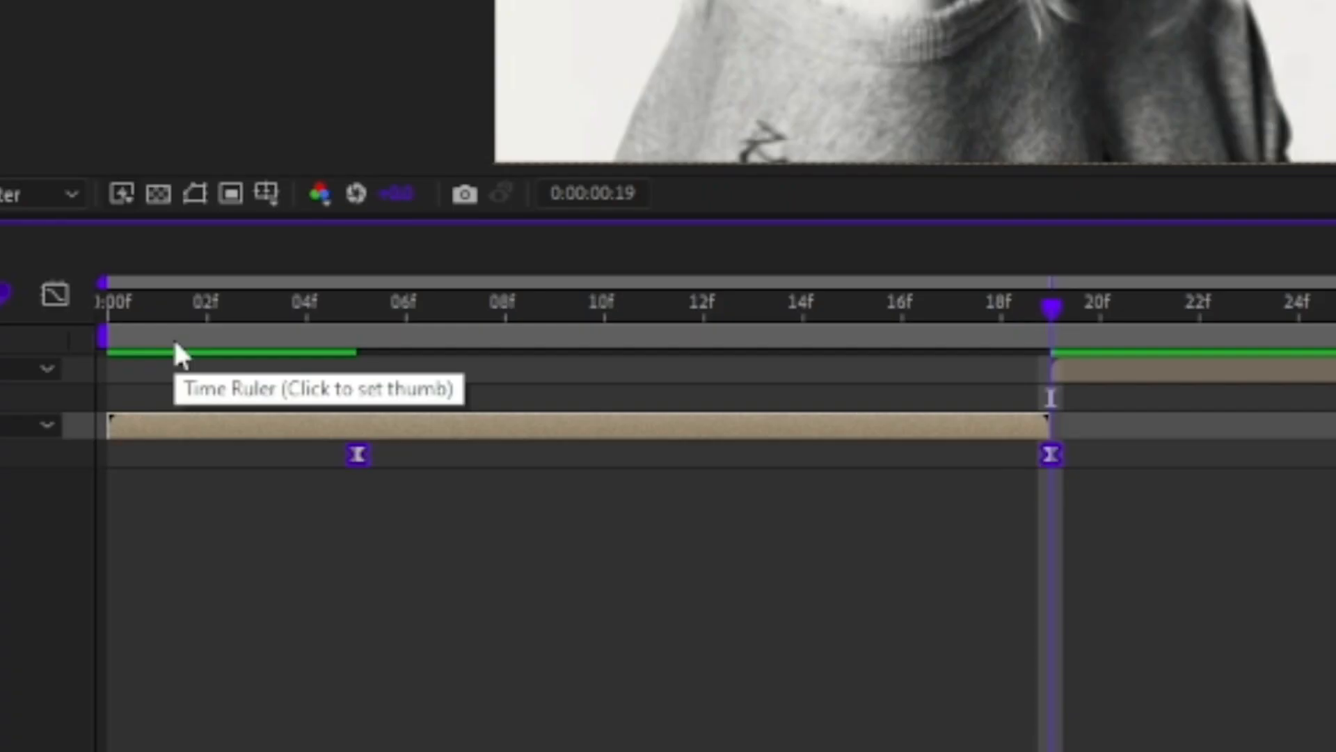
pyautogui.click(56, 294)
pyautogui.moveTo(192, 714); pyautogui.dragTo(107, 714)
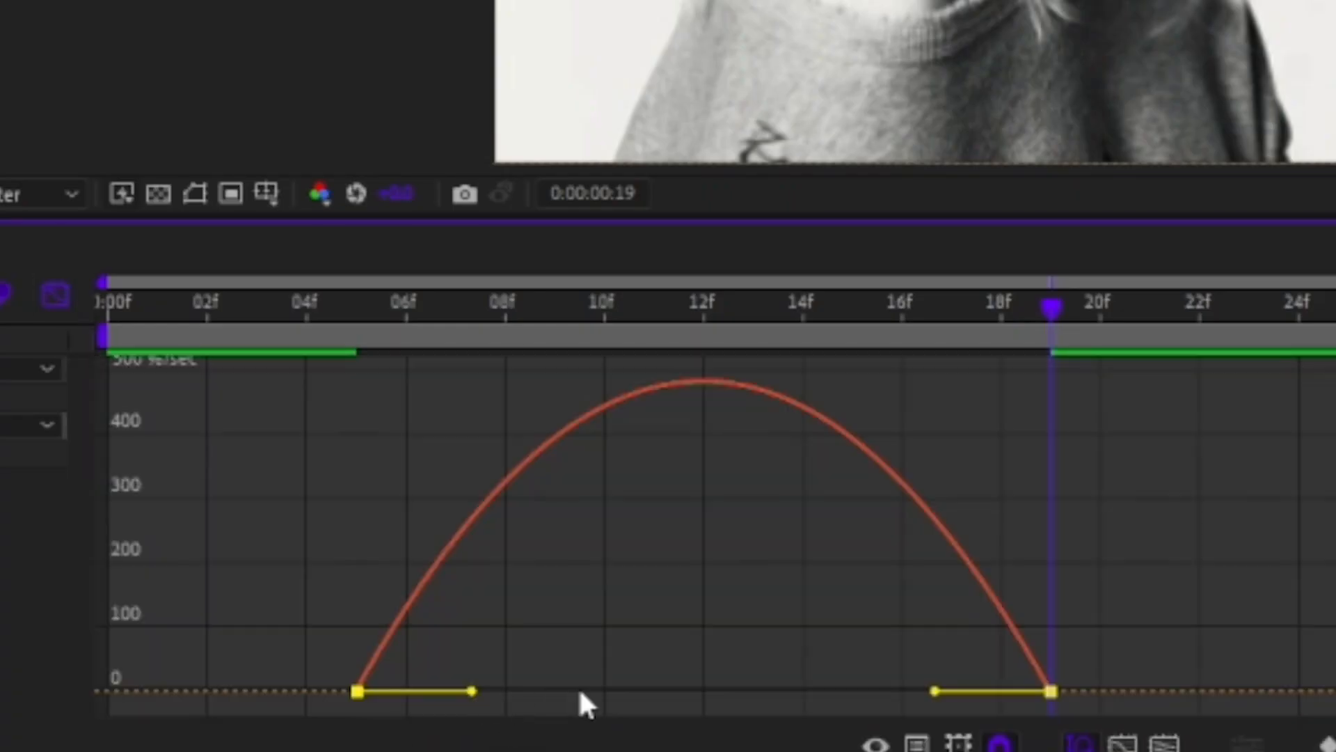
pyautogui.moveTo(581, 692); pyautogui.dragTo(688, 691)
pyautogui.moveTo(935, 691); pyautogui.dragTo(1039, 691)
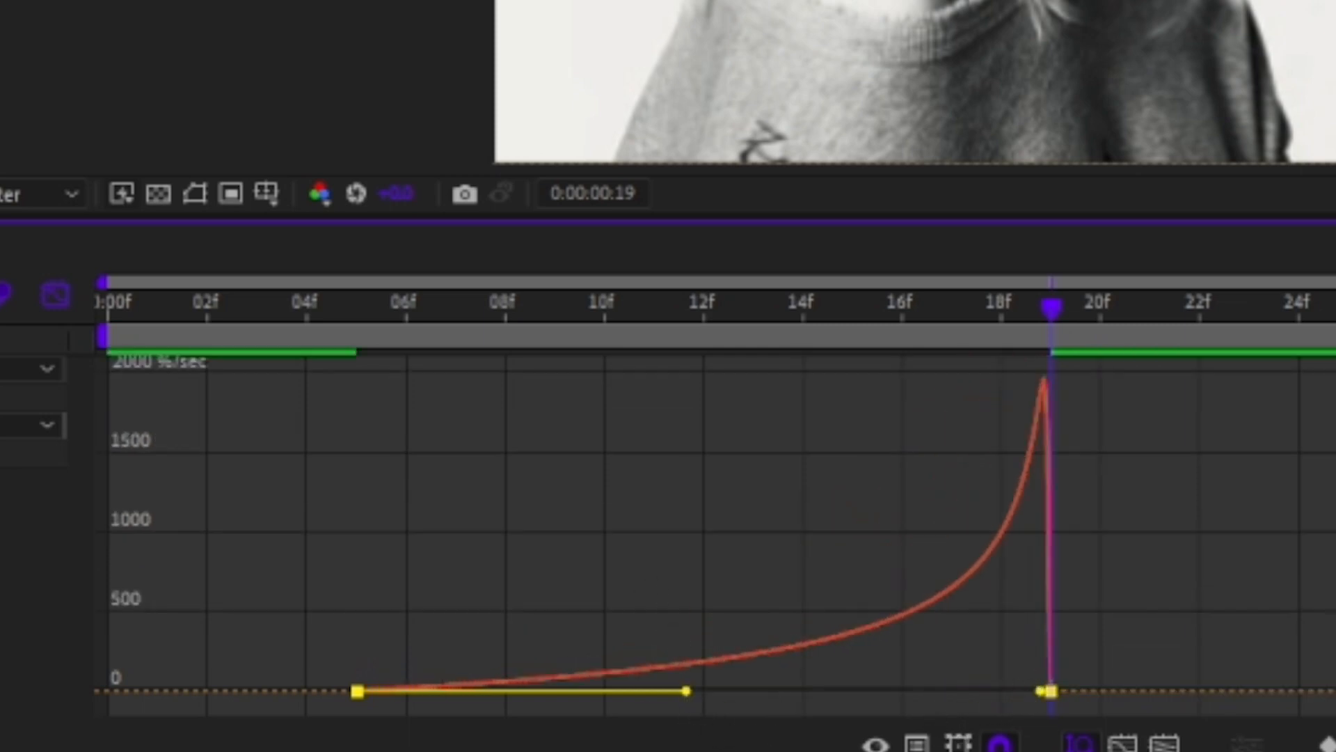
pyautogui.click(56, 291)
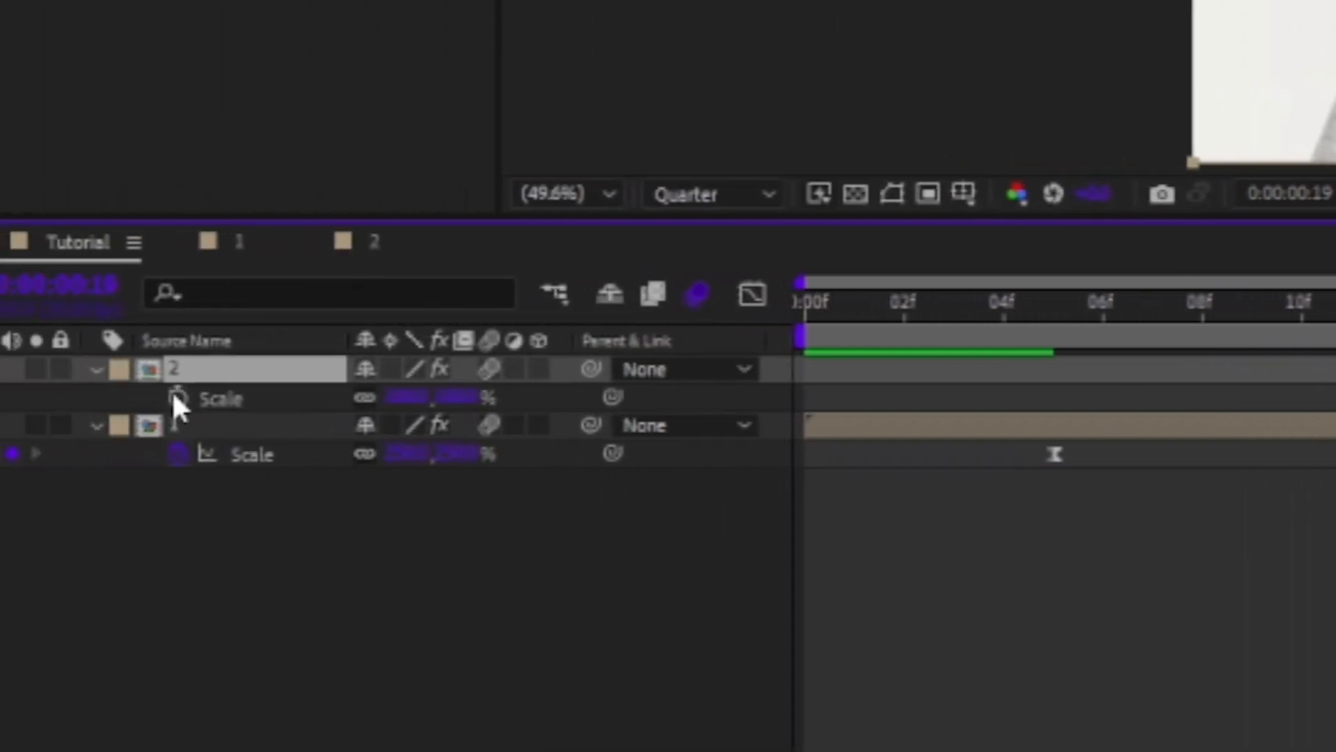
# Add eased Scale keyframes to layer 2 at frame 19 and 1 second 6 frames, with a reduced starting Scale.
pyautogui.click(197, 395)
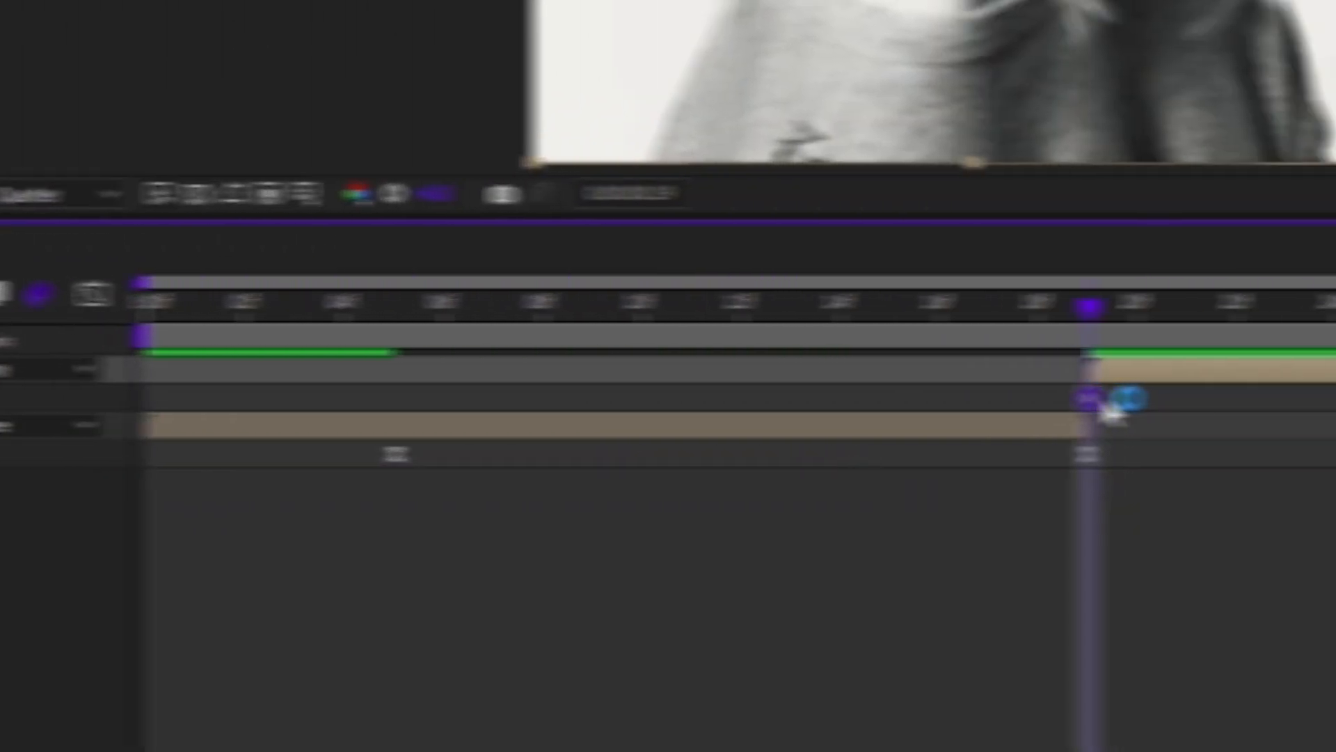
pyautogui.moveTo(1100, 399); pyautogui.dragTo(1288, 327)
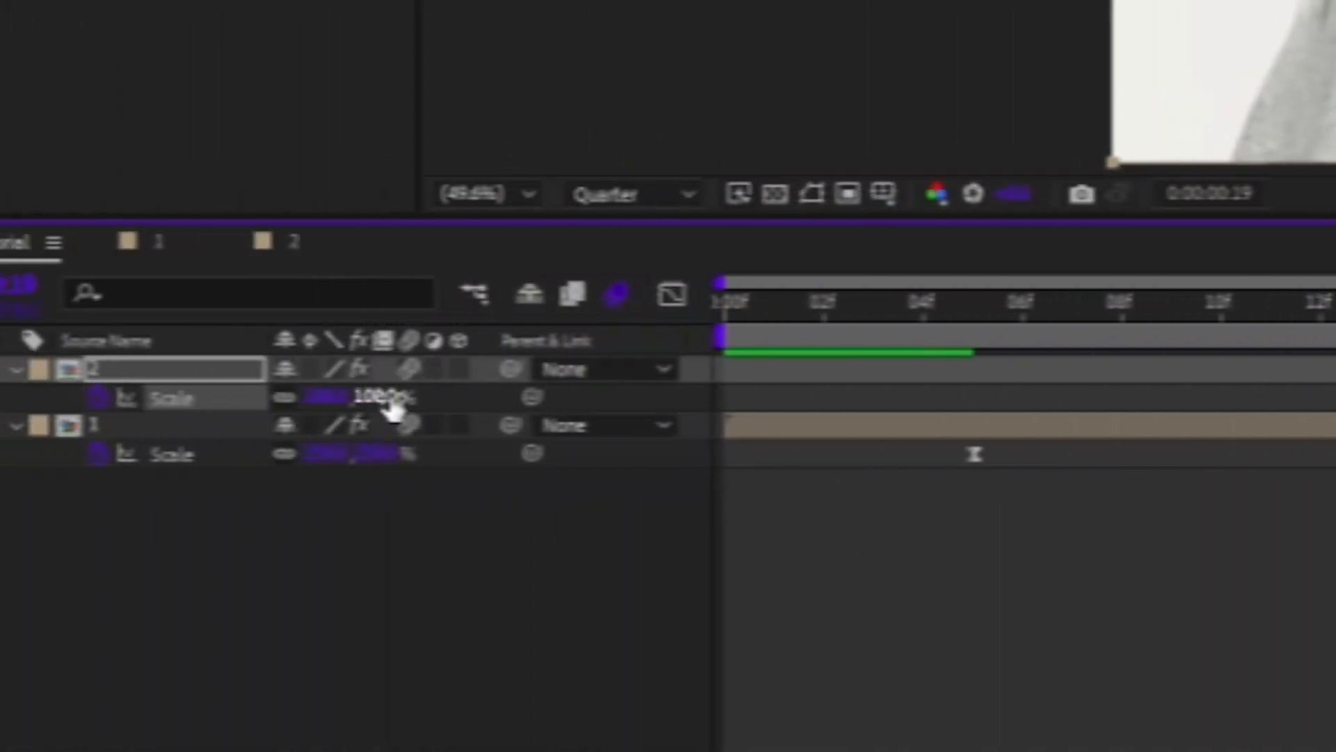
pyautogui.click(485, 399)
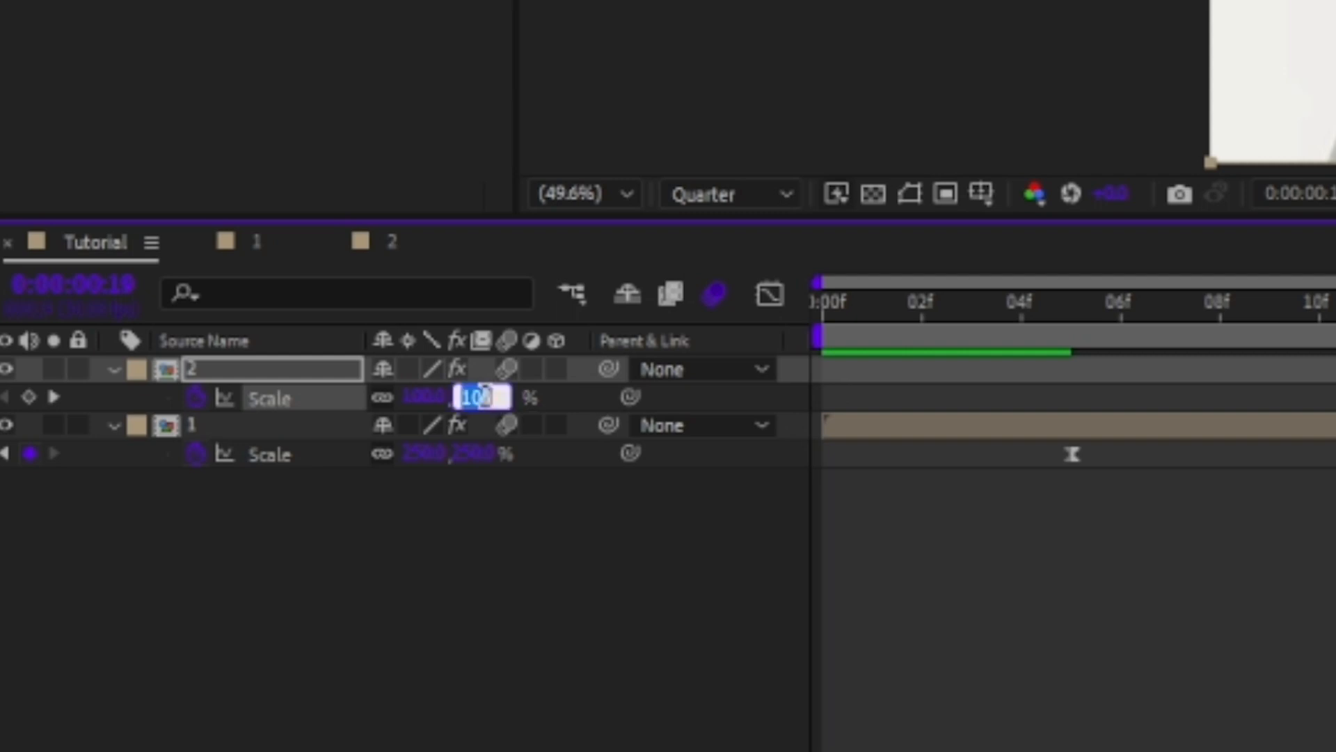
pyautogui.click(839, 502)
pyautogui.moveTo(474, 406)
pyautogui.mouseDown()
pyautogui.moveTo(390, 418)
pyautogui.moveTo(533, 398)
pyautogui.moveTo(396, 400)
pyautogui.moveTo(443, 400)
pyautogui.moveTo(436, 413)
pyautogui.moveTo(454, 418)
pyautogui.mouseUp()
pyautogui.click(455, 407)
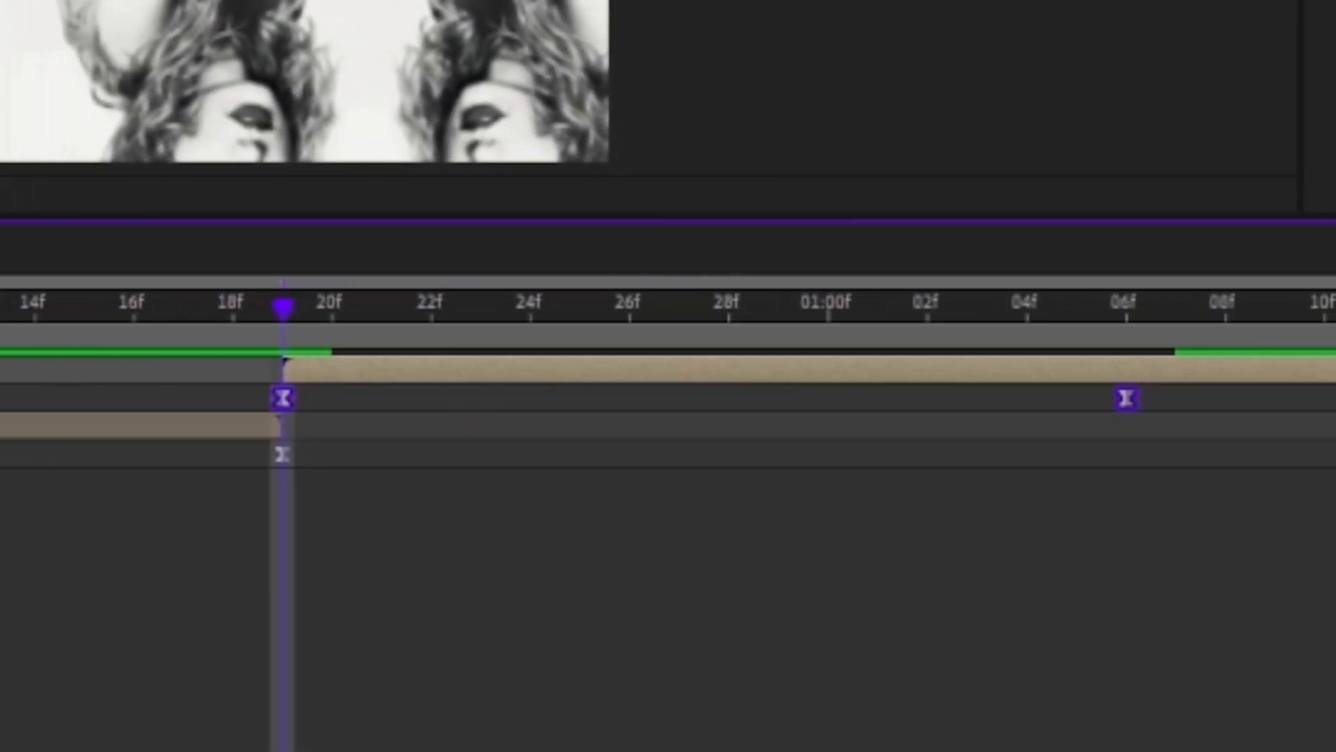
# Shape layer 2's Scale speed graph to peak at its start, collapsing the first keyframe's influence and extending the last one's past half the span.
pyautogui.hotkey('shift', 'F3')
pyautogui.moveTo(1, 620); pyautogui.dragTo(487, 721)
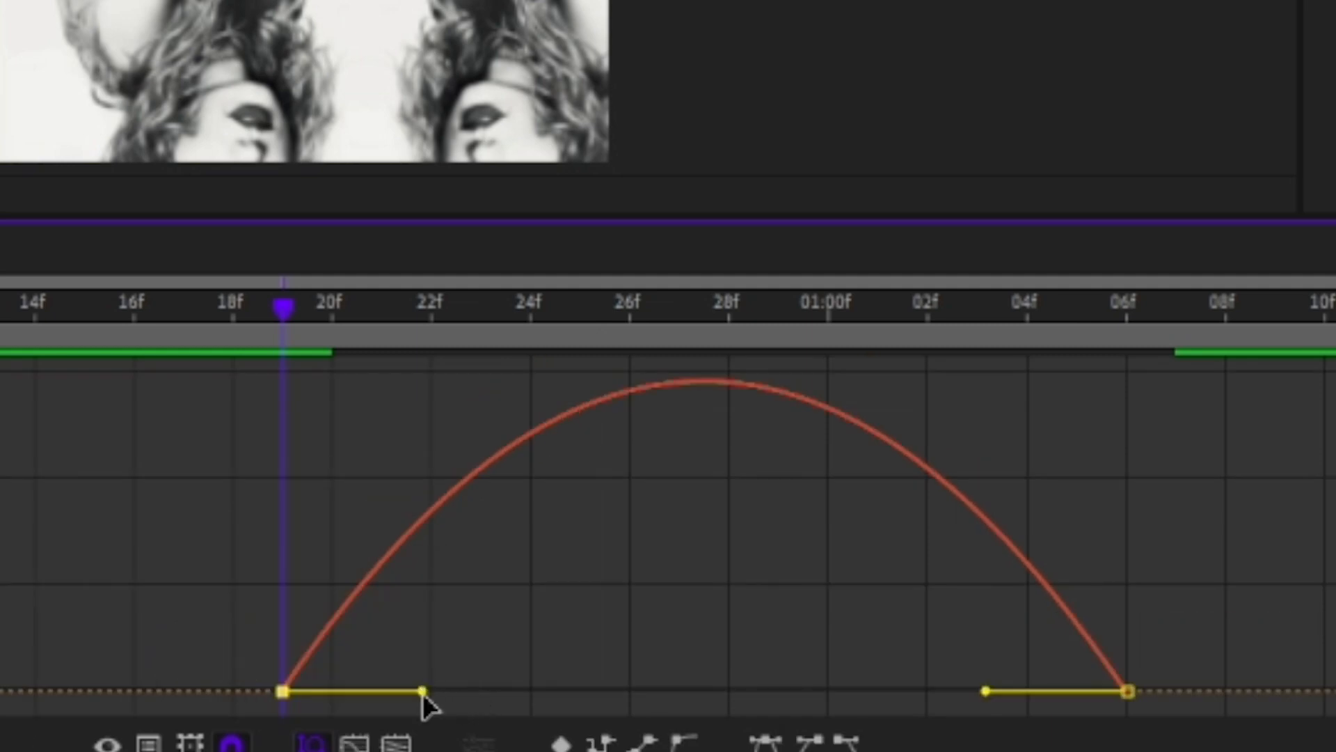
pyautogui.moveTo(423, 692); pyautogui.dragTo(283, 694)
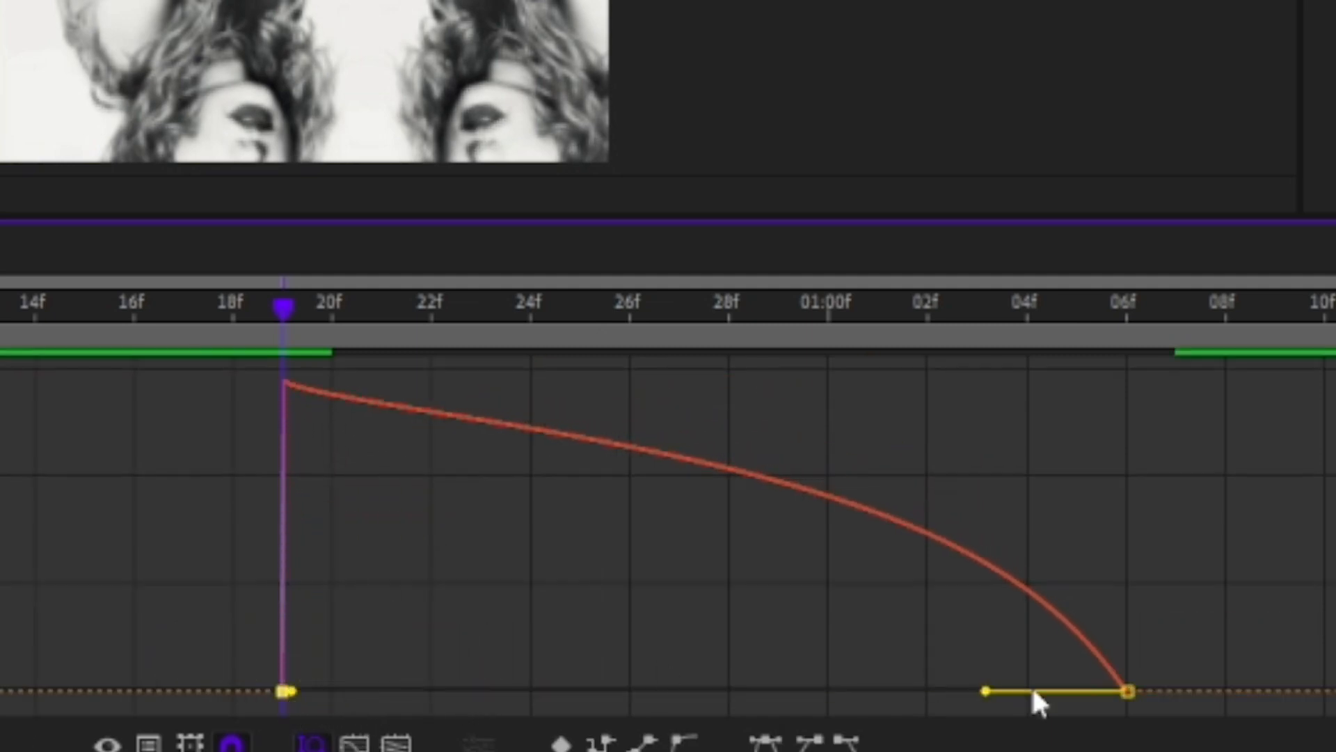
pyautogui.moveTo(986, 691); pyautogui.dragTo(671, 693)
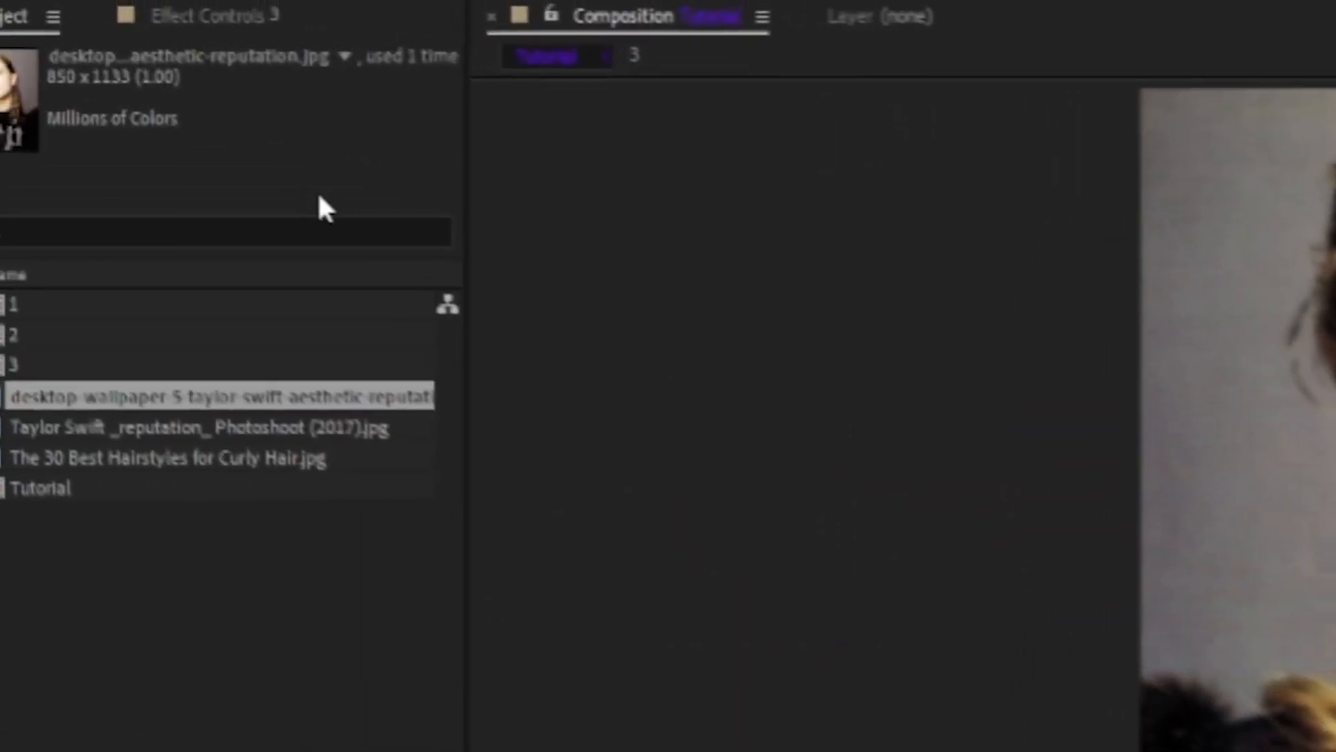
# Add a starting Position keyframe to layer 3 at frame 0.
pyautogui.click(82, 34)
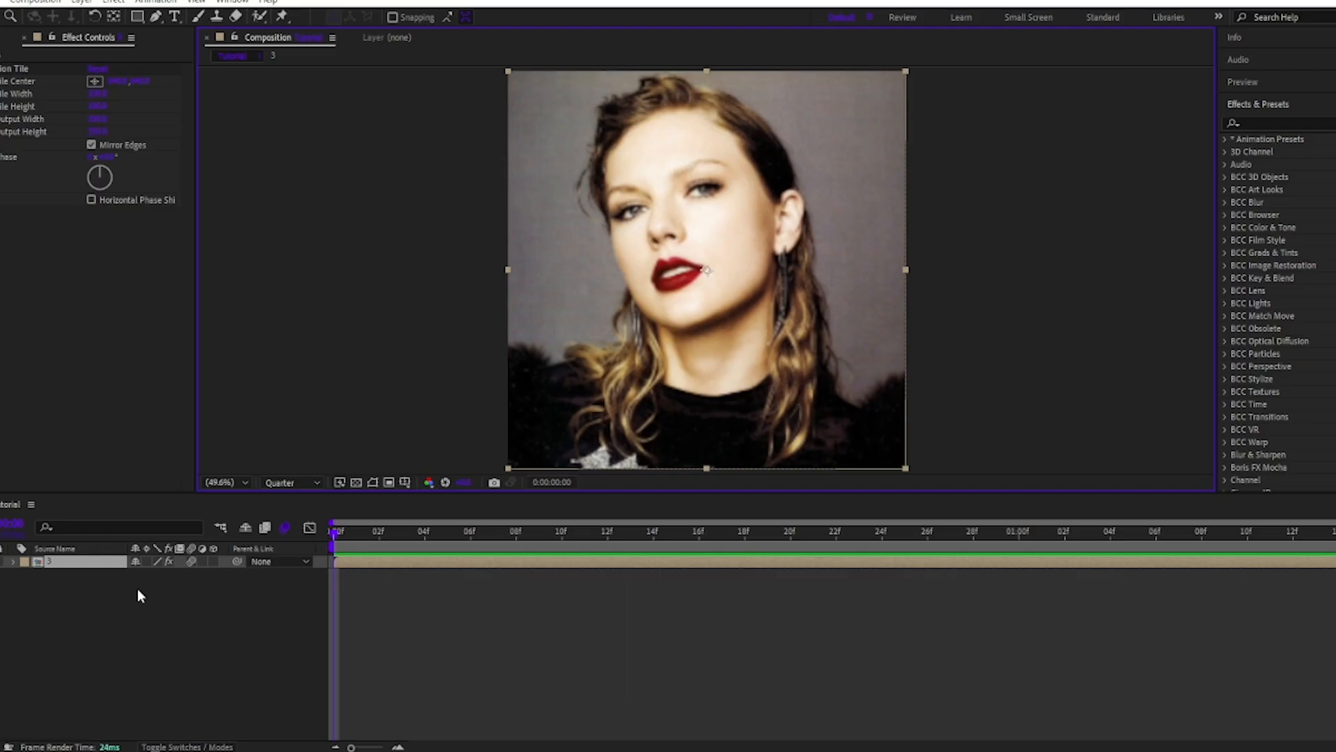
pyautogui.press('p')
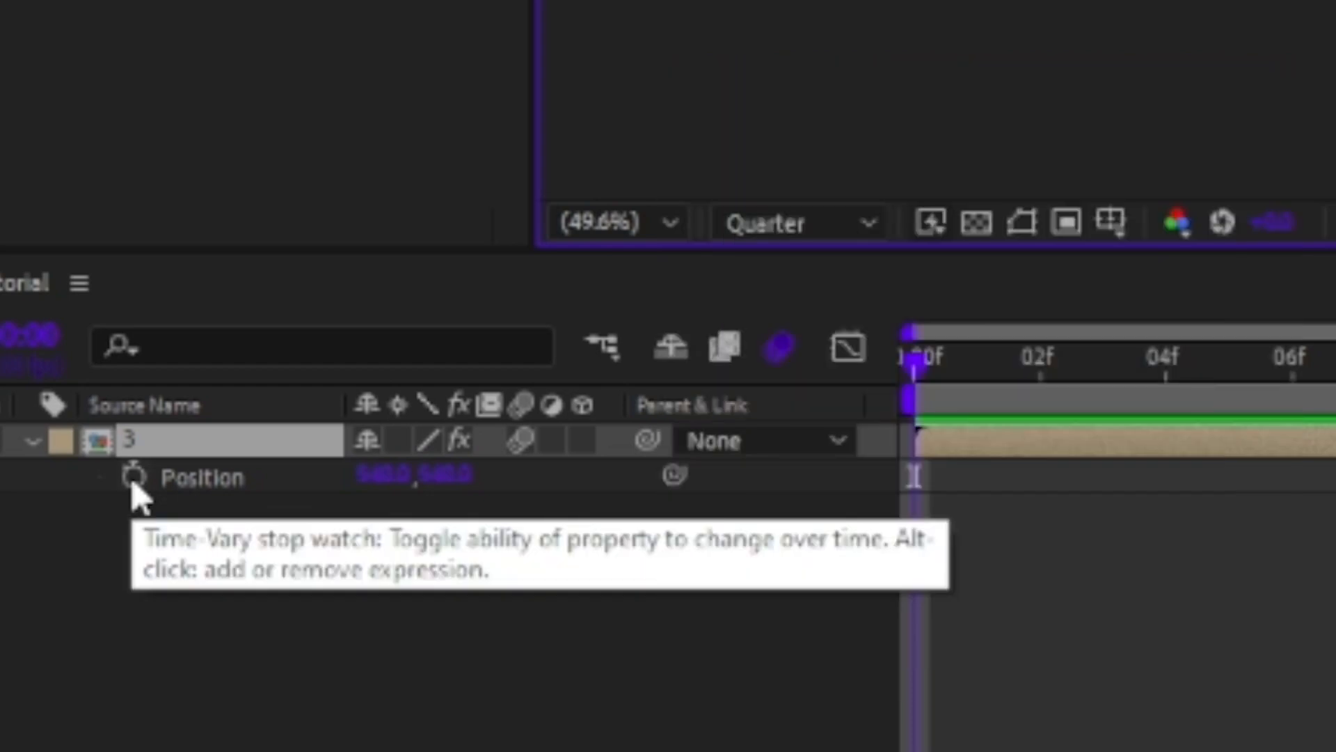
pyautogui.click(134, 478)
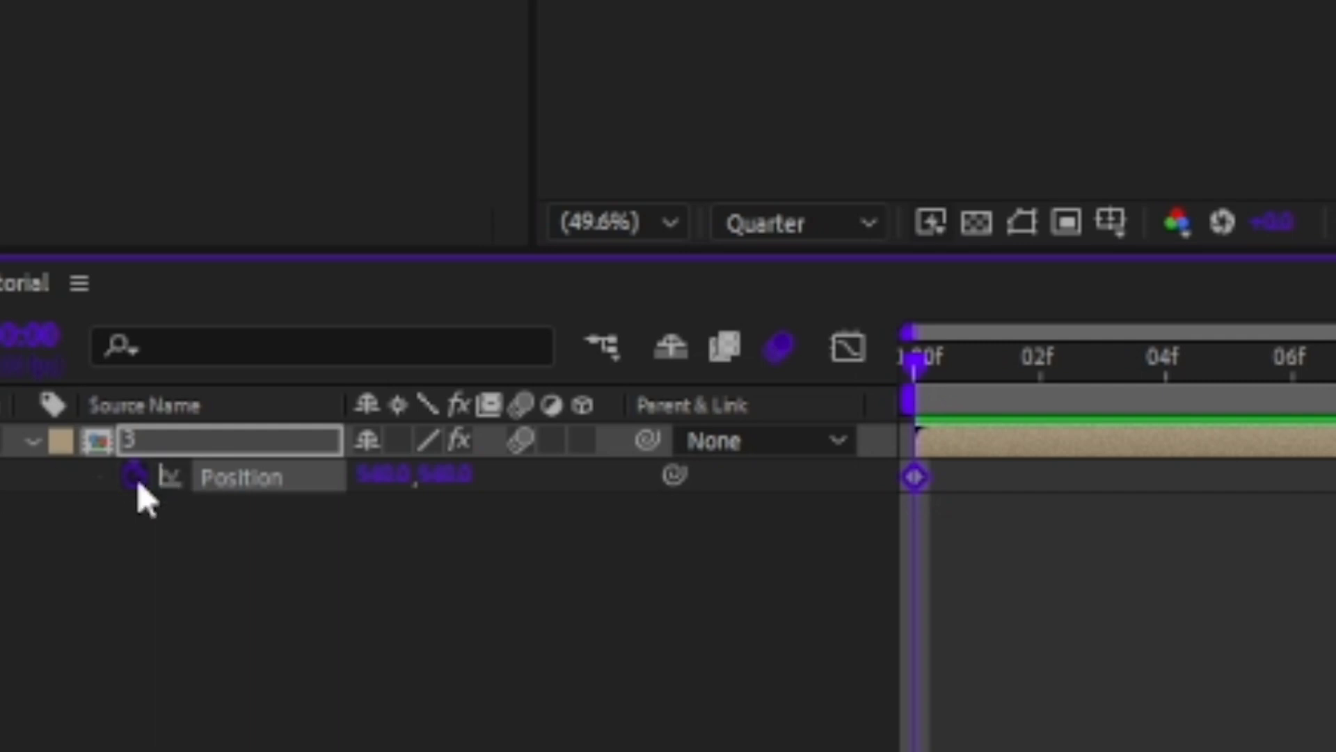
pyautogui.click(973, 363)
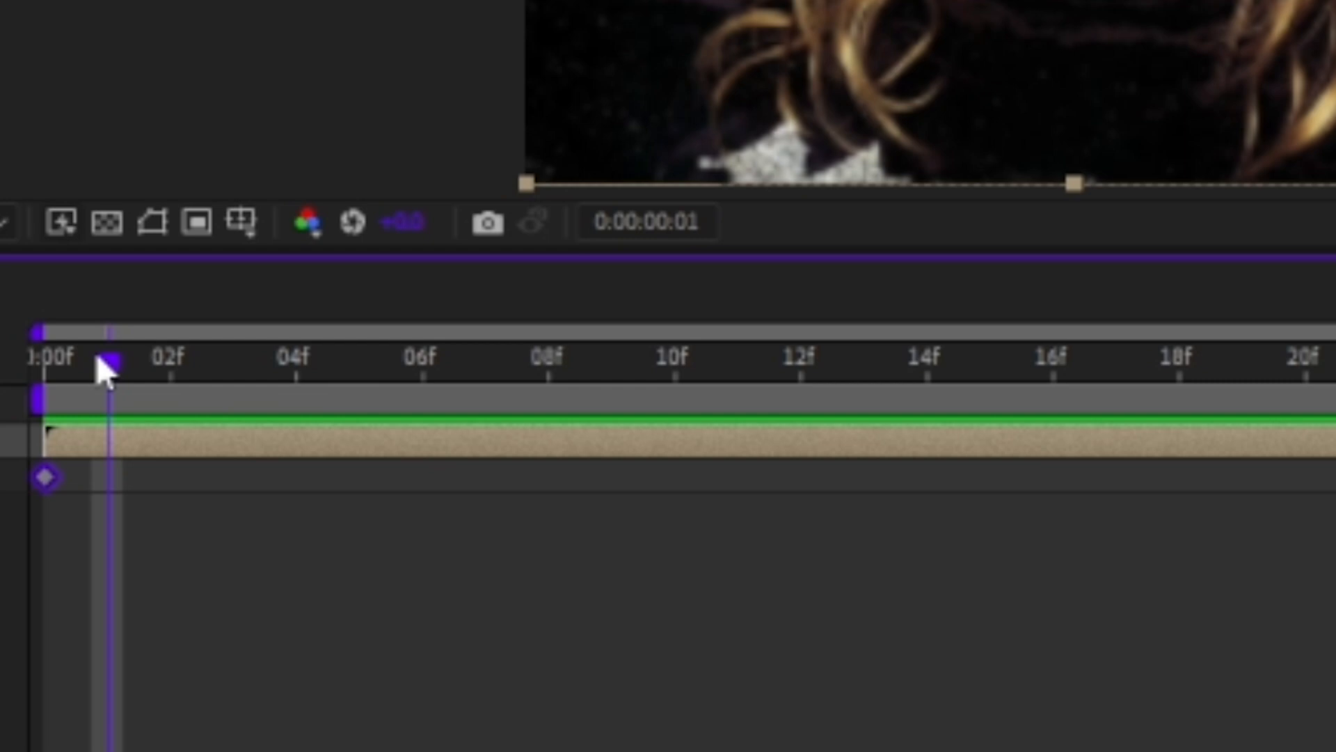
pyautogui.moveTo(99, 358); pyautogui.dragTo(165, 357)
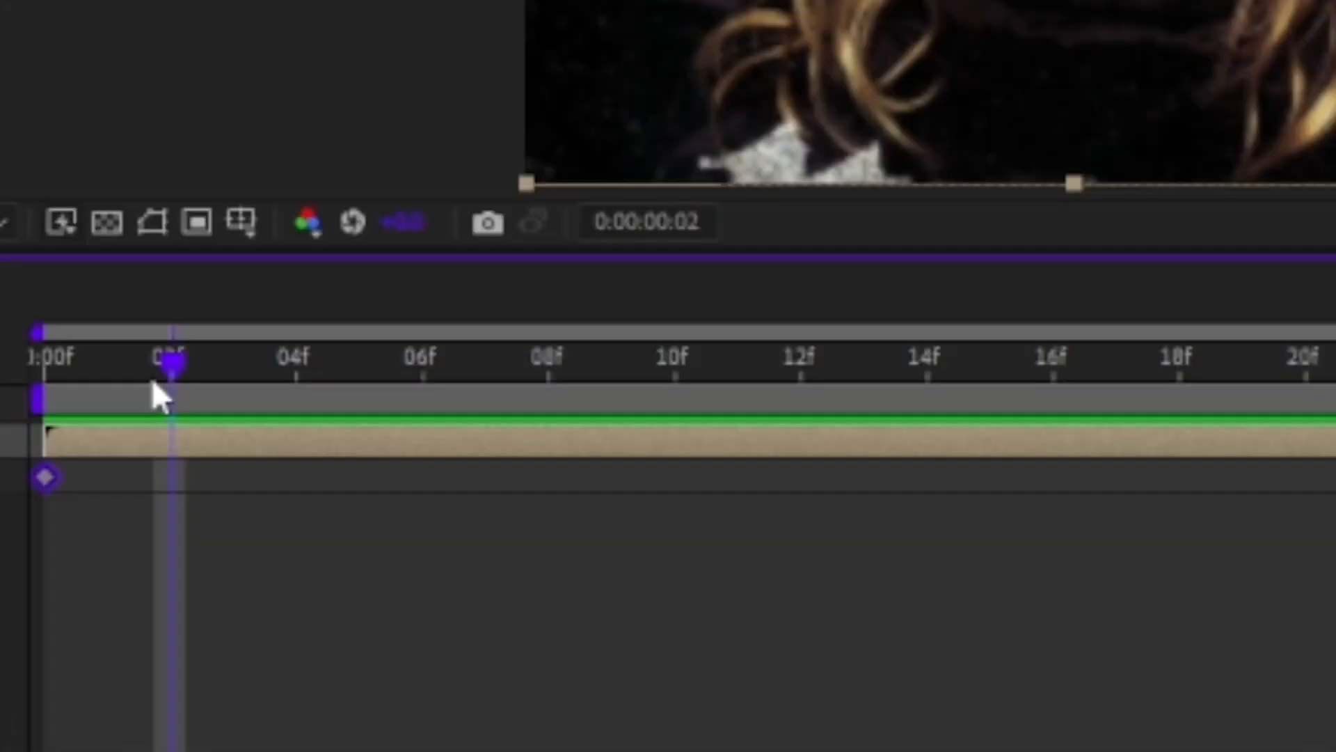
pyautogui.moveTo(156, 380); pyautogui.dragTo(44, 375)
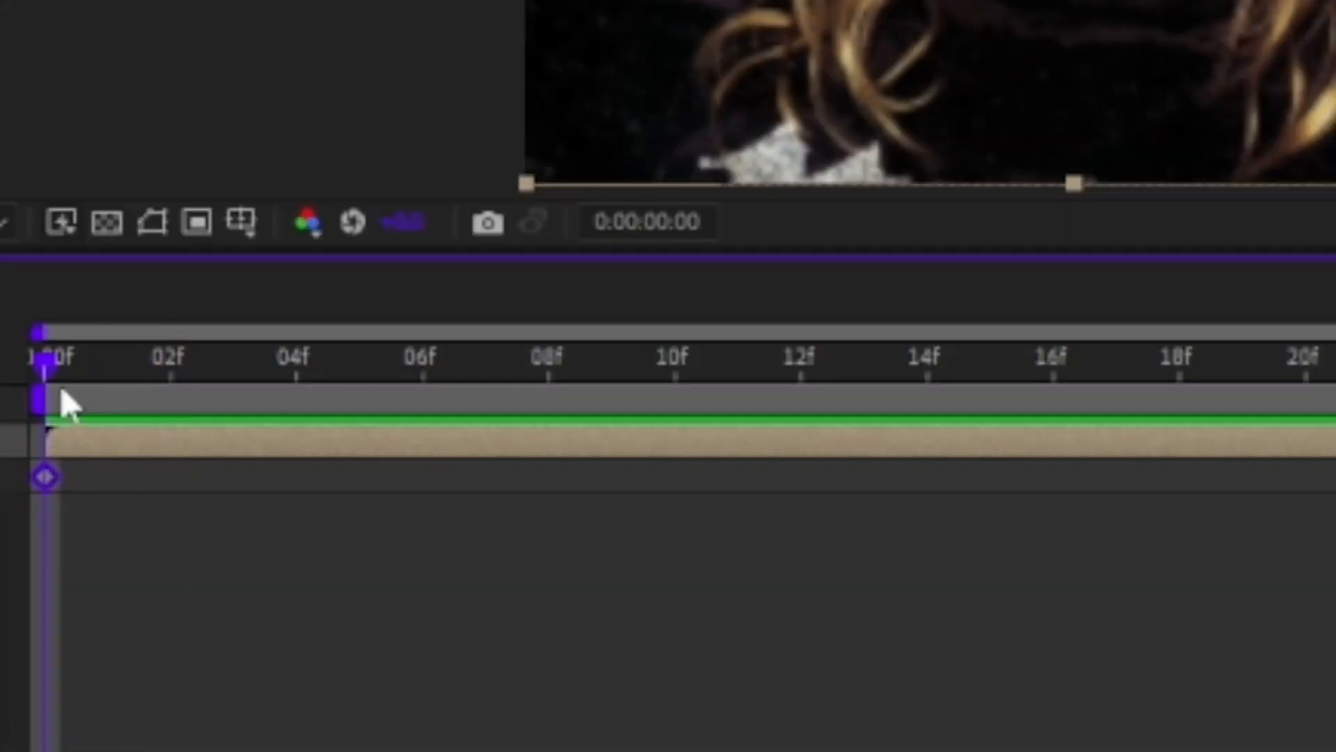
# Add Position keyframes to layer 3 at frame 2 with an increased Y value and at frame 7 with a Y value below the starting one.
pyautogui.moveTo(60, 386); pyautogui.dragTo(182, 376)
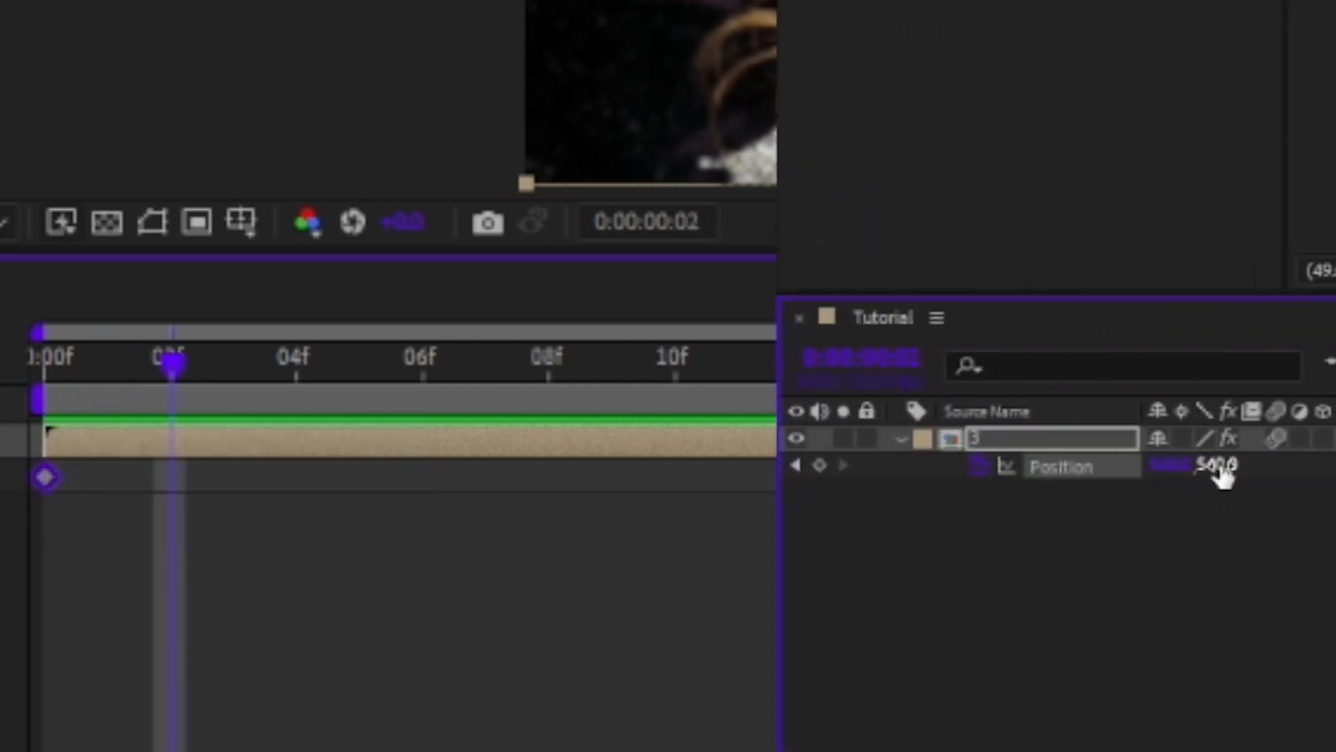
pyautogui.moveTo(1218, 466); pyautogui.dragTo(1335, 456)
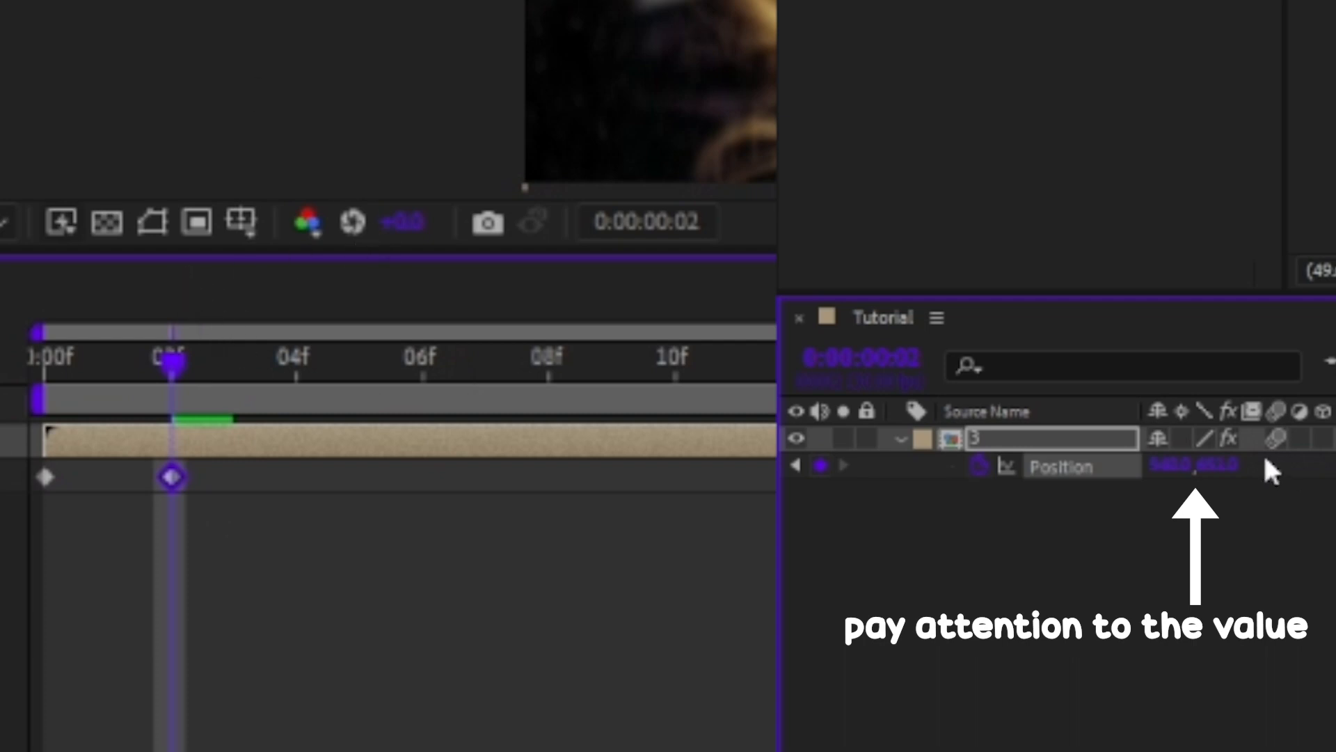
pyautogui.click(224, 377)
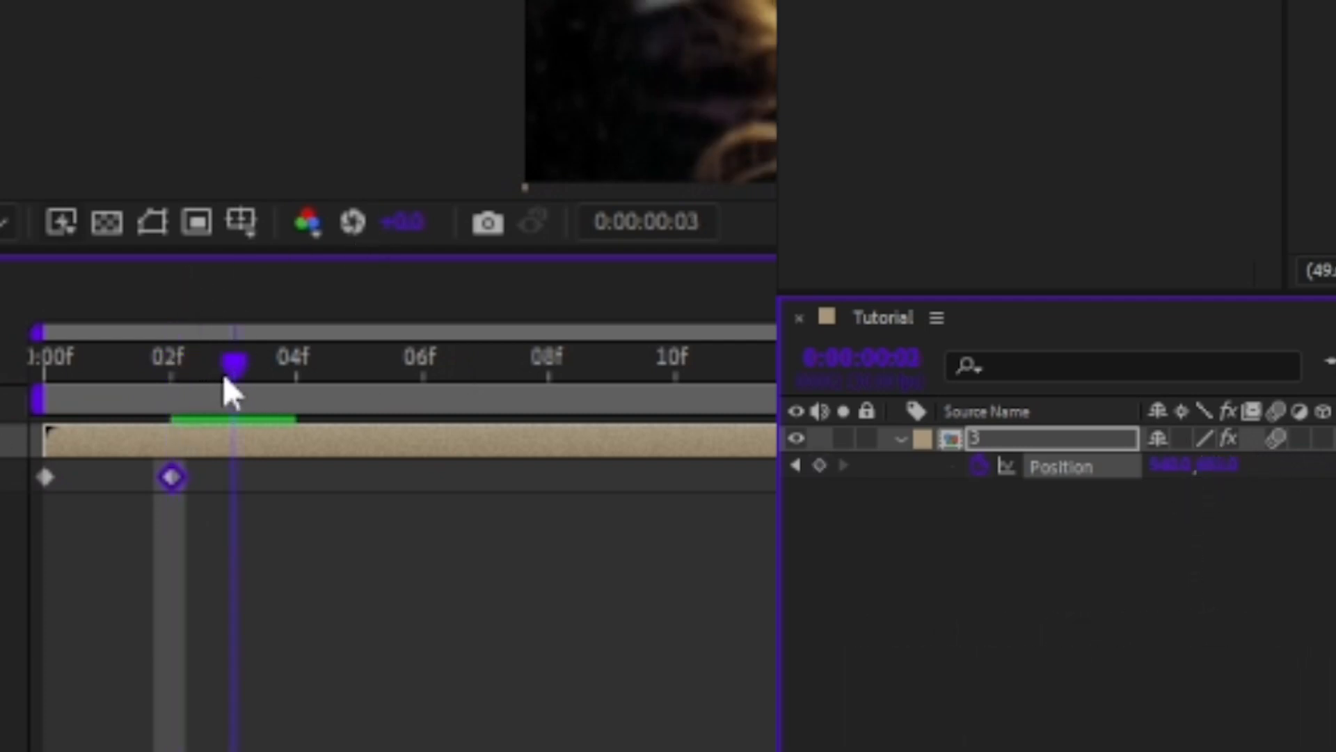
pyautogui.moveTo(225, 378); pyautogui.dragTo(504, 371)
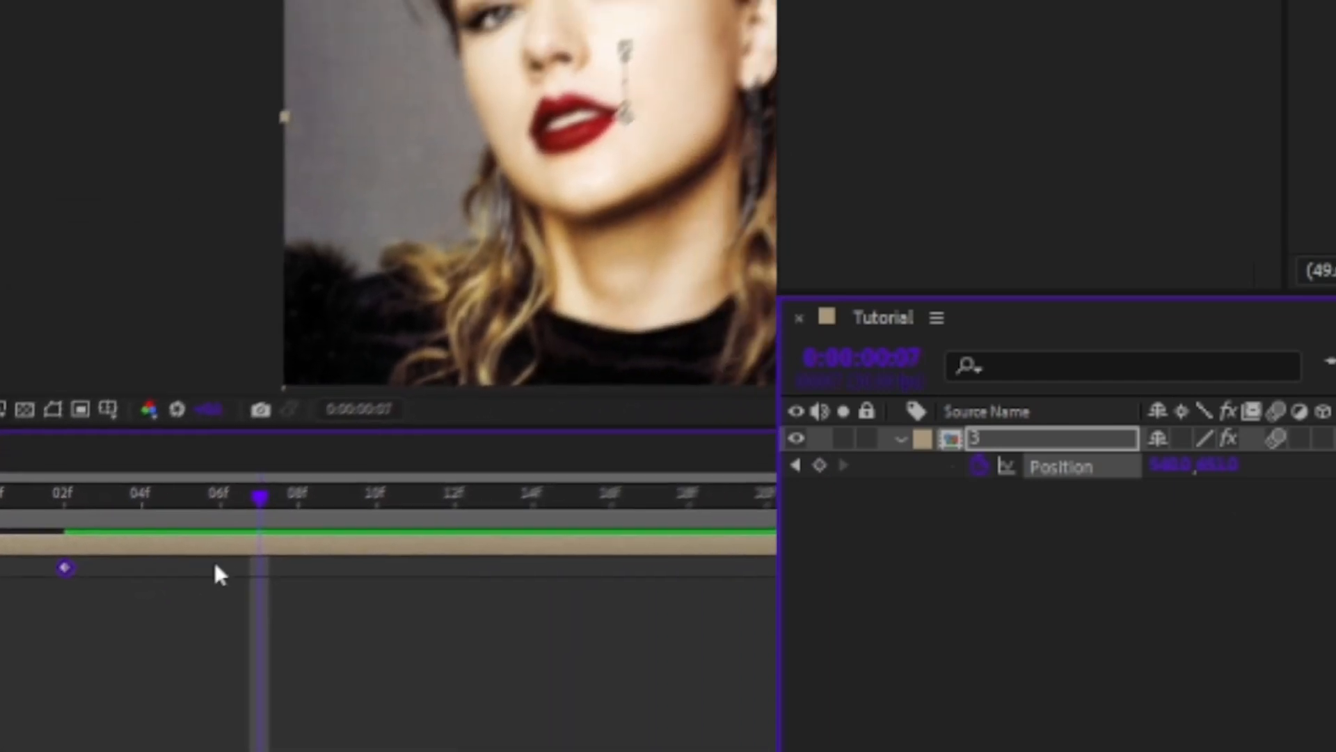
pyautogui.moveTo(682, 279); pyautogui.dragTo(693, 208)
pyautogui.moveTo(403, 386); pyautogui.dragTo(489, 384)
pyautogui.hotkey('ctrl', 'z')
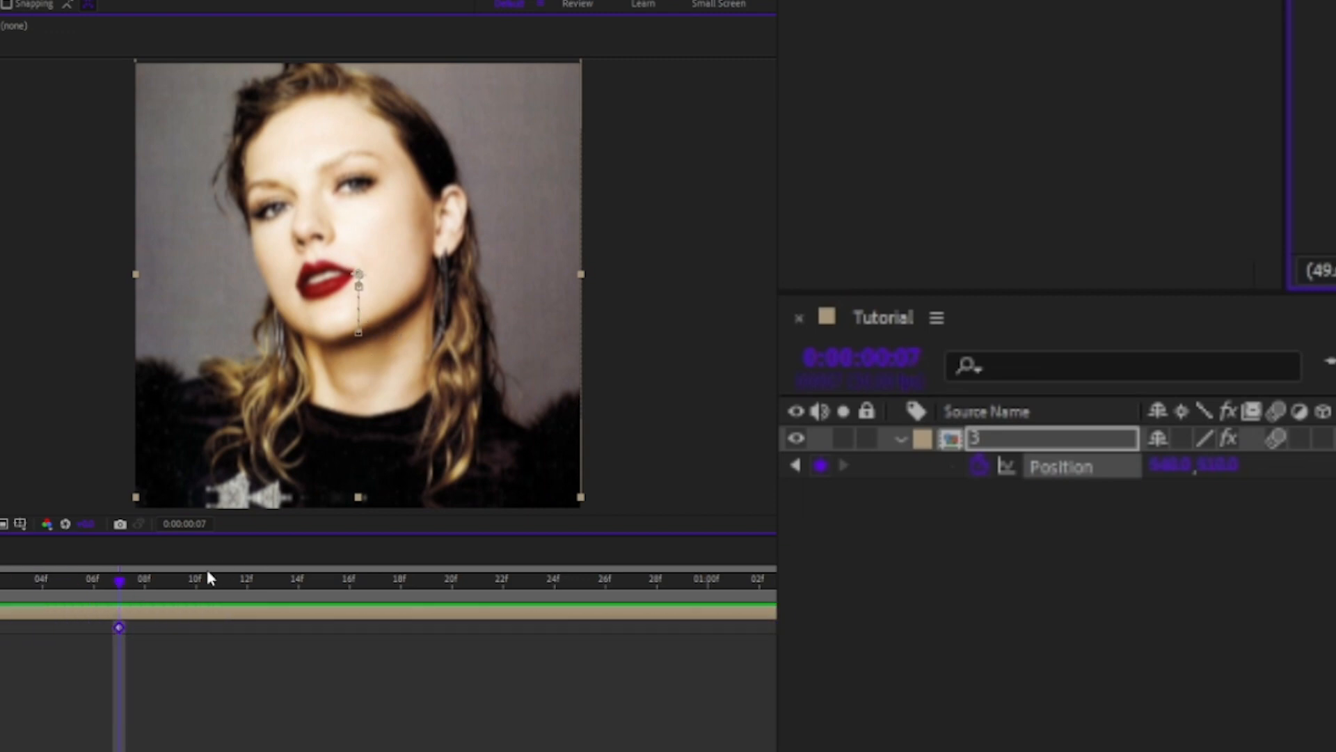
# Add Position keyframes to layer 3 at frame 15 with a slightly larger Y and at frame 25 with a slightly smaller Y.
pyautogui.moveTo(120, 590); pyautogui.dragTo(184, 588)
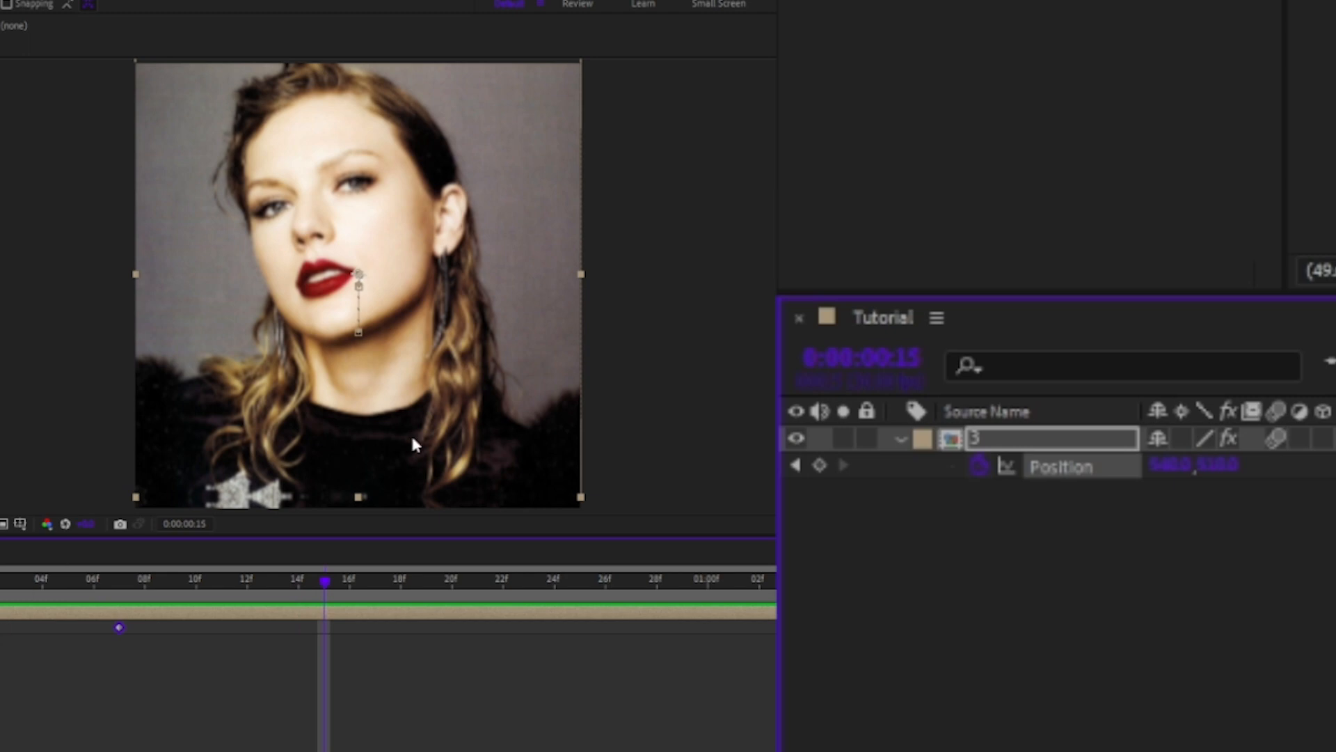
pyautogui.moveTo(410, 309); pyautogui.dragTo(414, 332)
pyautogui.moveTo(332, 587); pyautogui.dragTo(545, 573)
pyautogui.moveTo(633, 572); pyautogui.dragTo(580, 583)
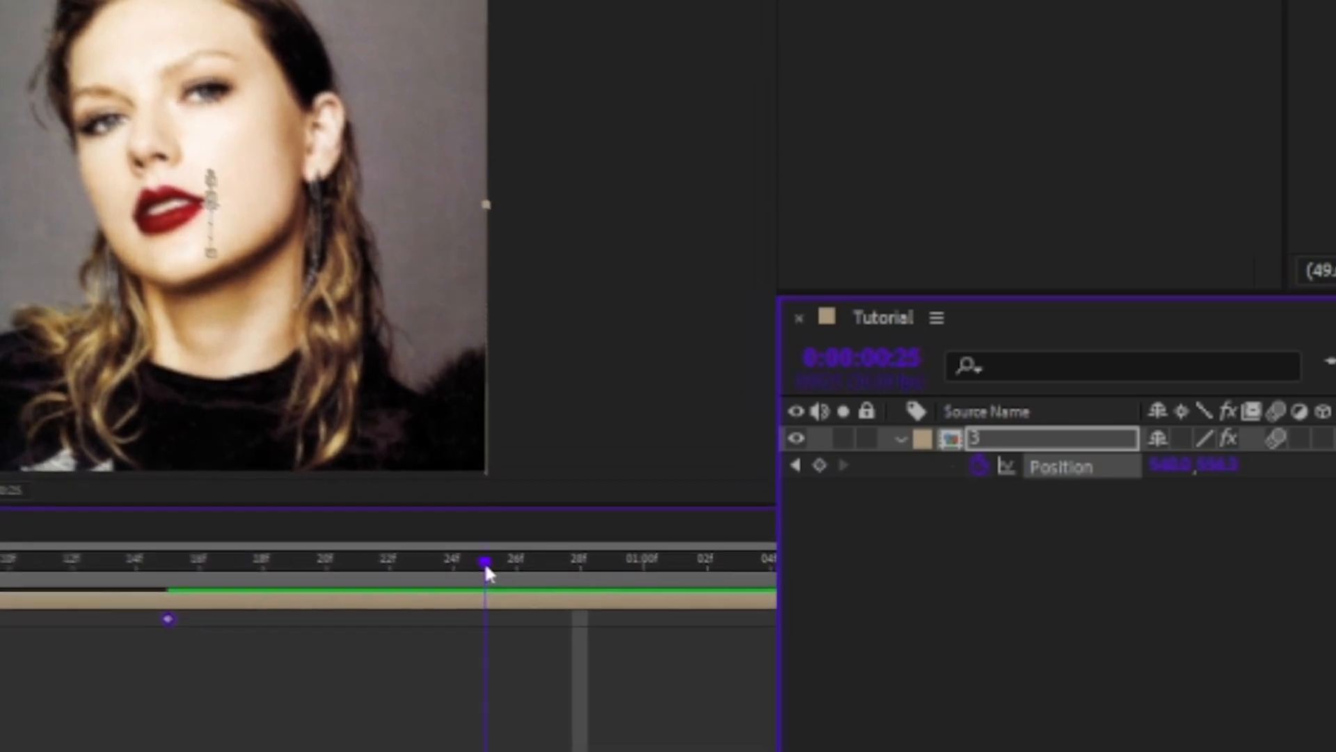
pyautogui.moveTo(5, 121); pyautogui.dragTo(4, 115)
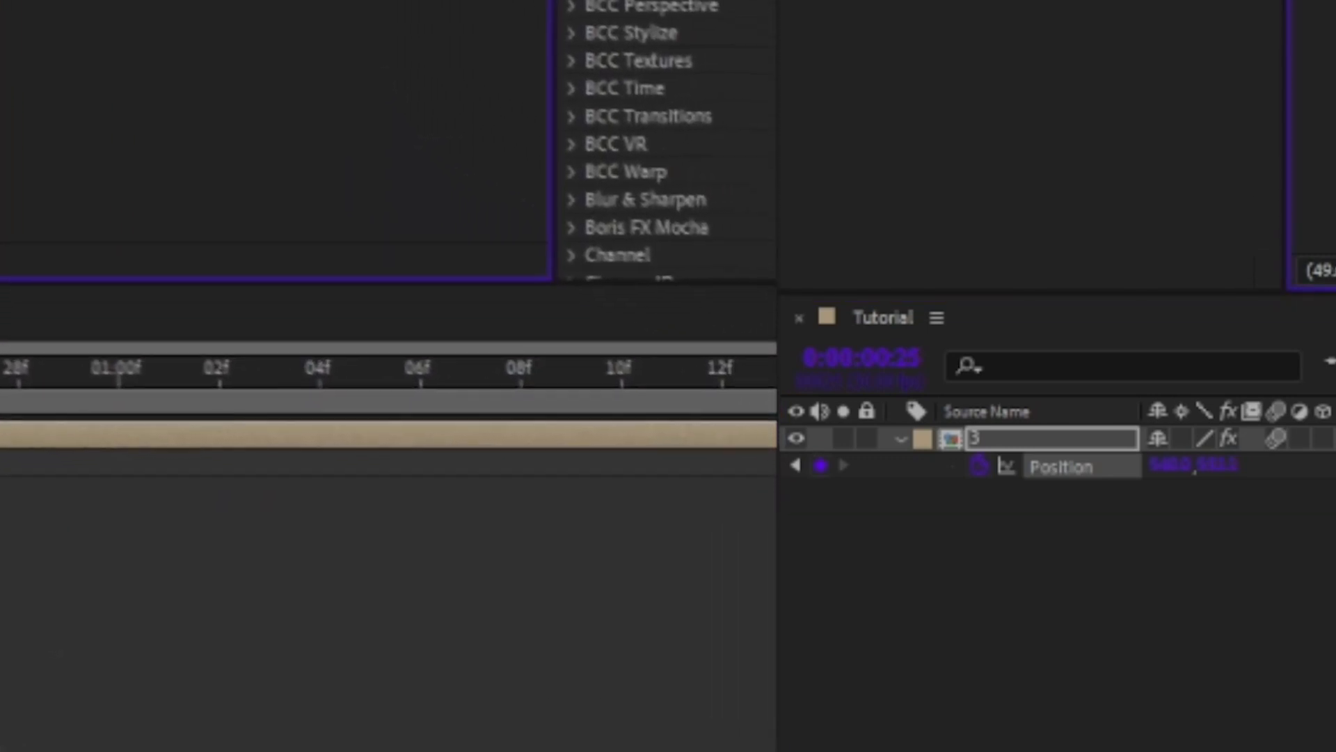
# Reset layer 3's Position at 1 second 9 frames to add its ending keyframe.
pyautogui.moveTo(8, 345); pyautogui.dragTo(472, 332)
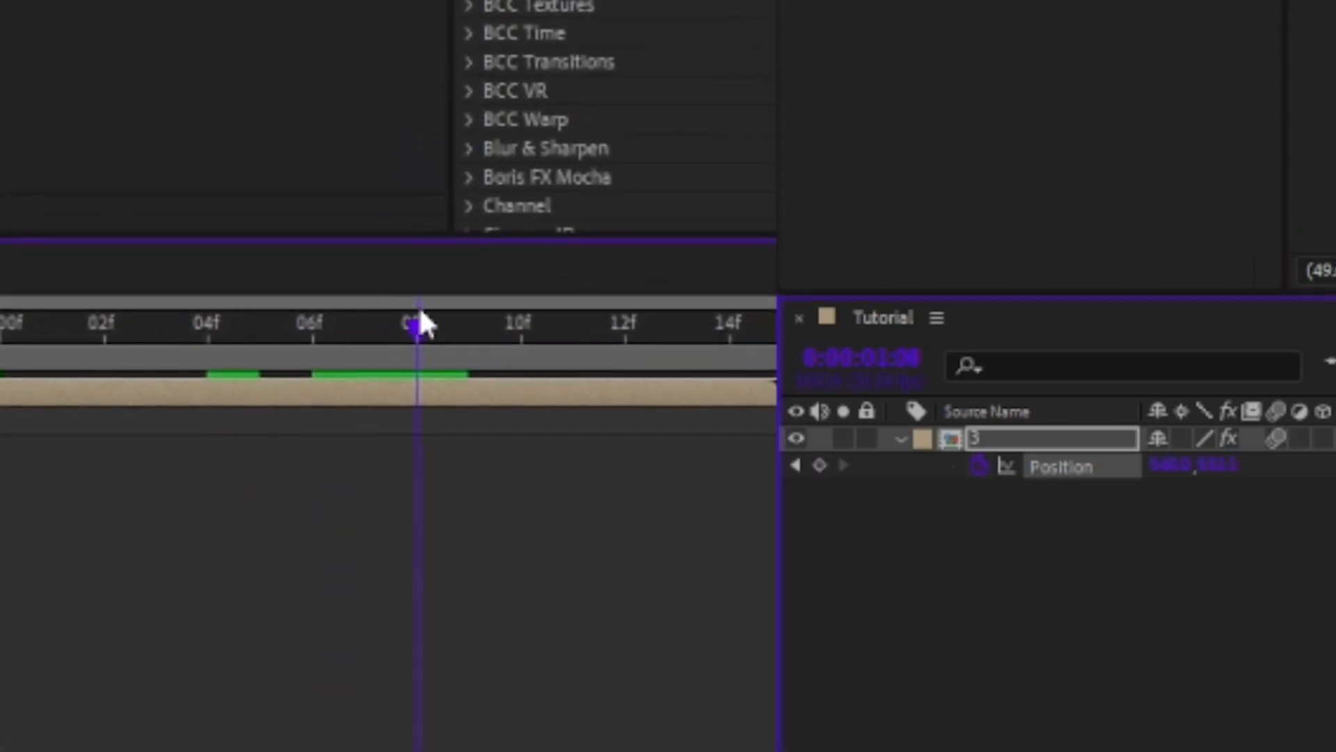
pyautogui.click(451, 339)
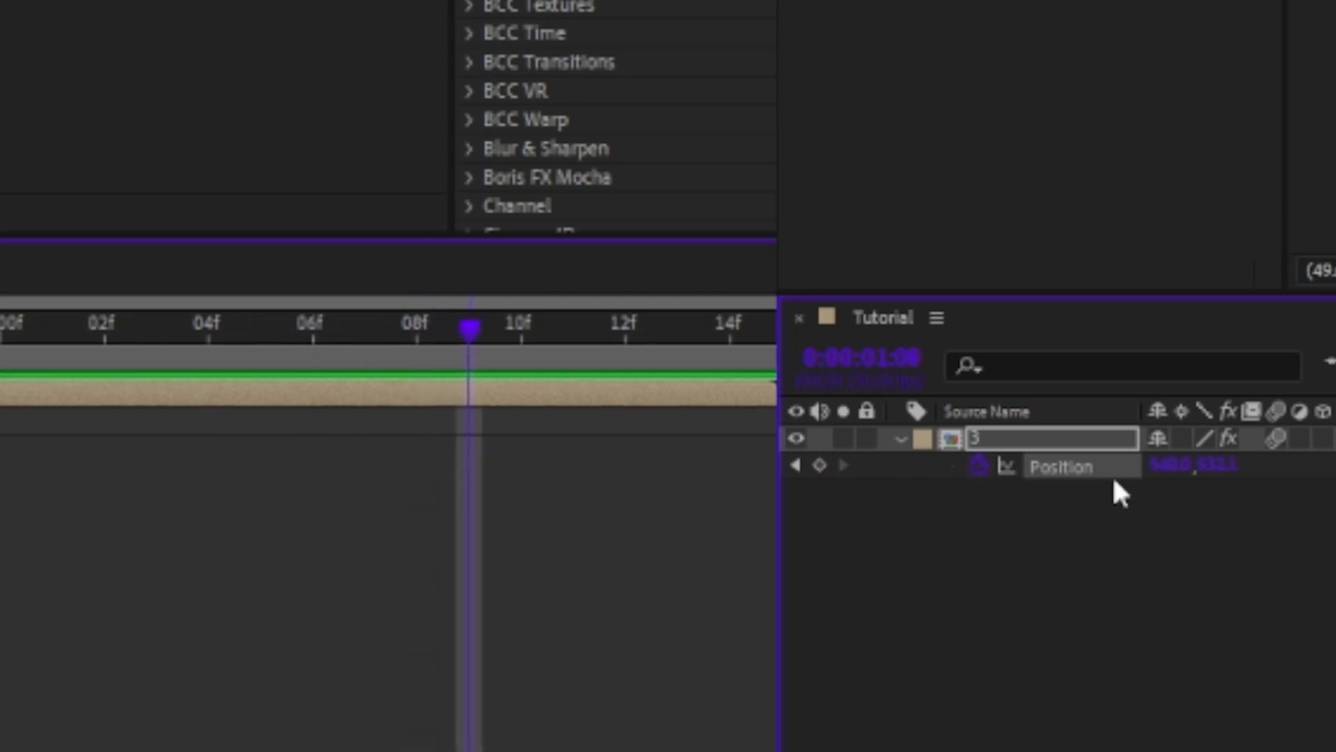
pyautogui.rightClick(1105, 469)
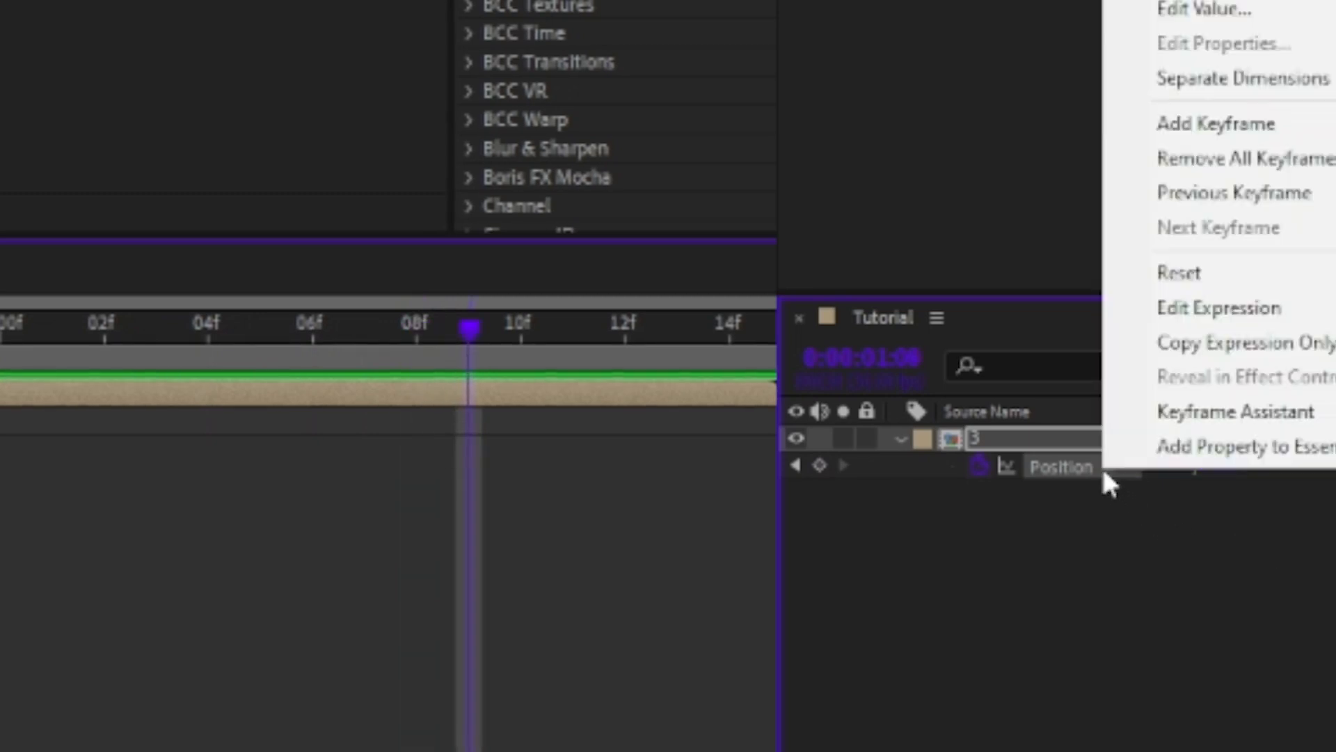
pyautogui.click(1249, 282)
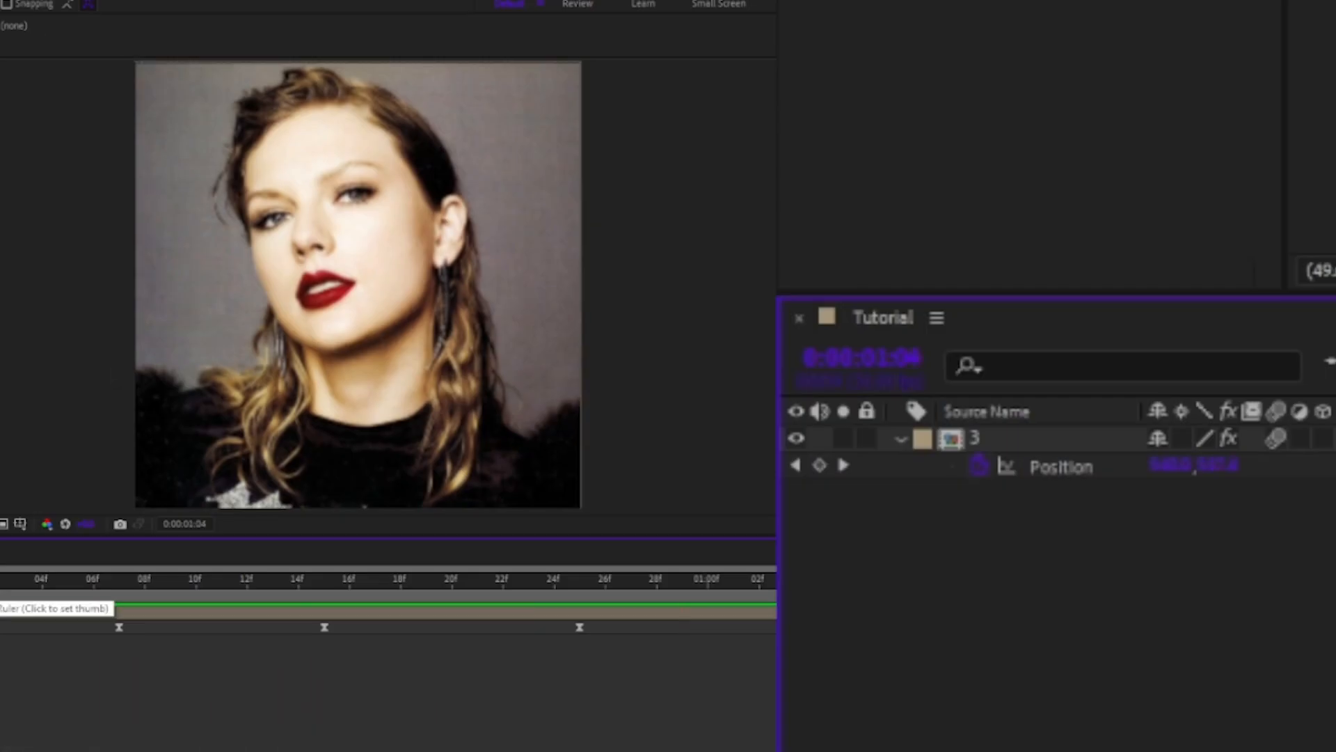
# Try moving layer 3's Position keyframes closer together, at frames 1, 4, 10 and 18.
pyautogui.moveTo(23, 576); pyautogui.dragTo(48, 507)
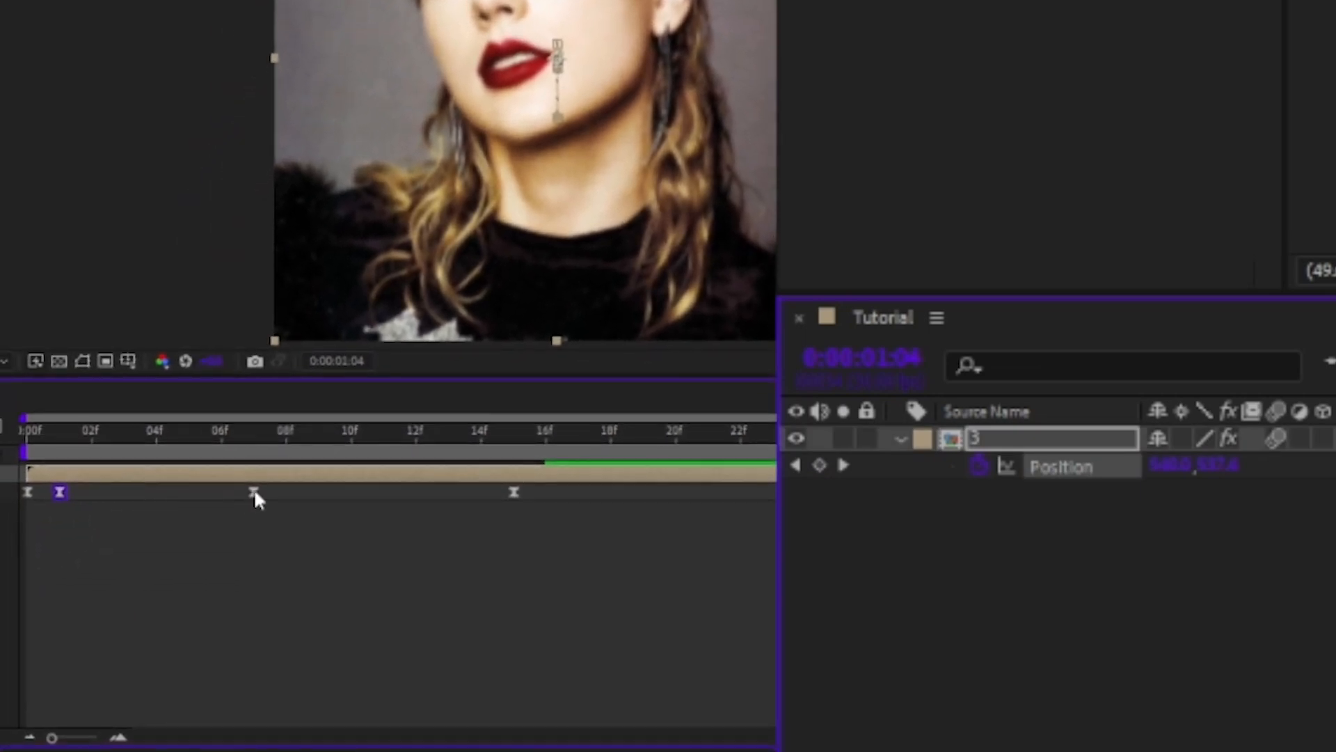
pyautogui.moveTo(255, 491); pyautogui.dragTo(170, 495)
pyautogui.moveTo(515, 492); pyautogui.dragTo(370, 503)
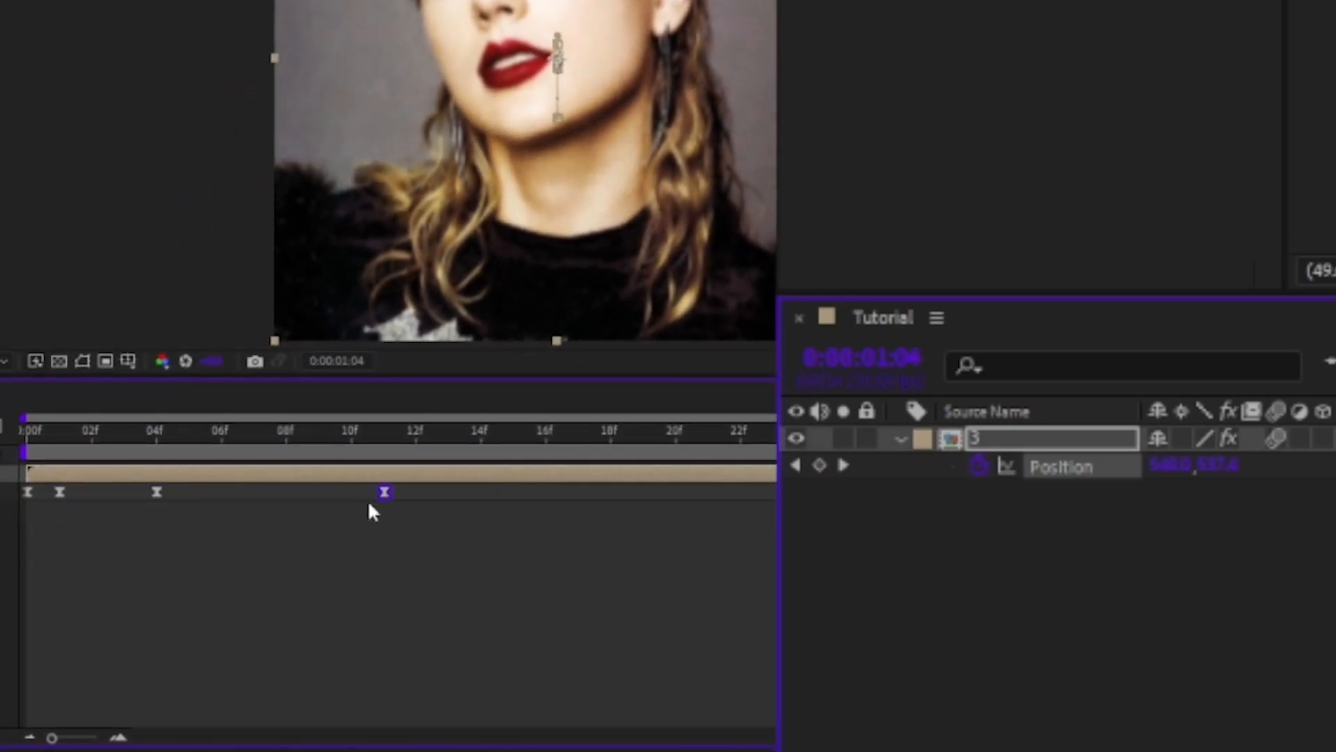
pyautogui.moveTo(775, 496); pyautogui.dragTo(604, 501)
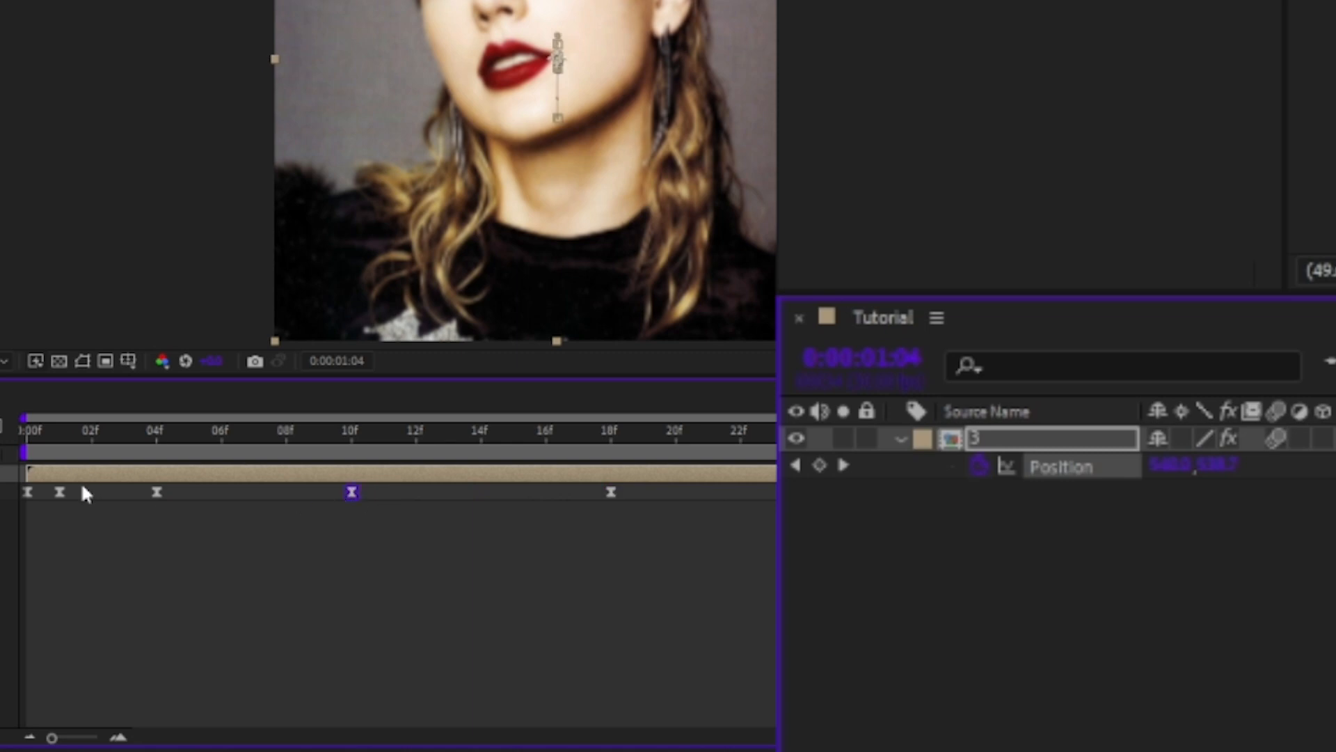
pyautogui.press('Delete')
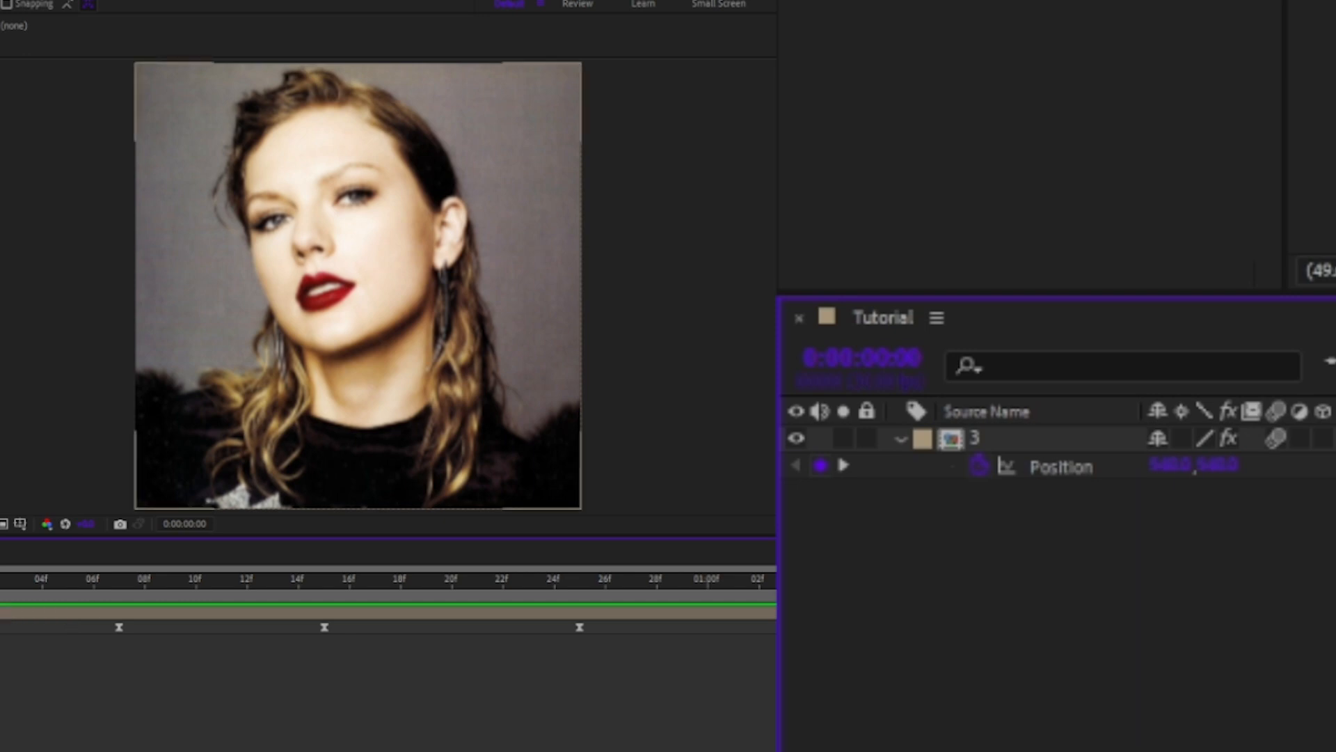
# Show layer 3's Rotation together with Position and add a starting Rotation keyframe at frame 0.
pyautogui.click(1051, 438)
pyautogui.hotkey('shift', 'r')
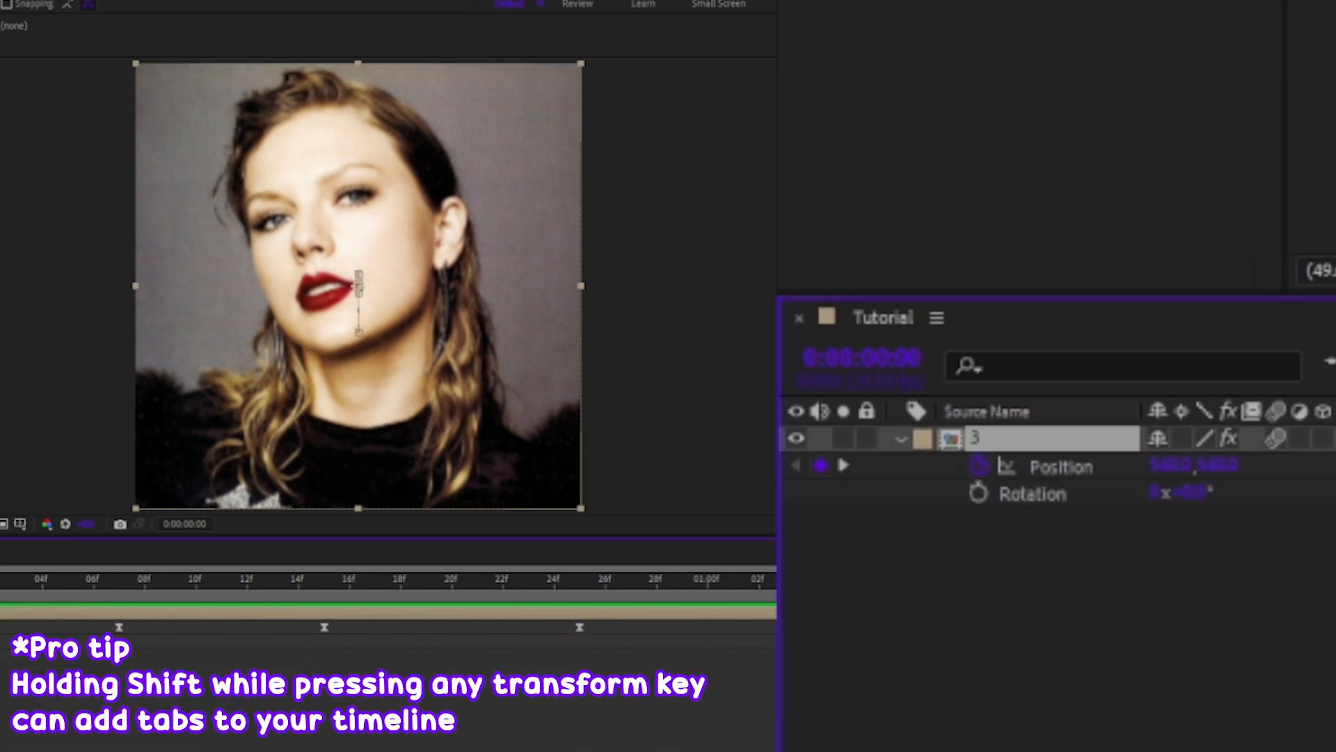
pyautogui.press('r')
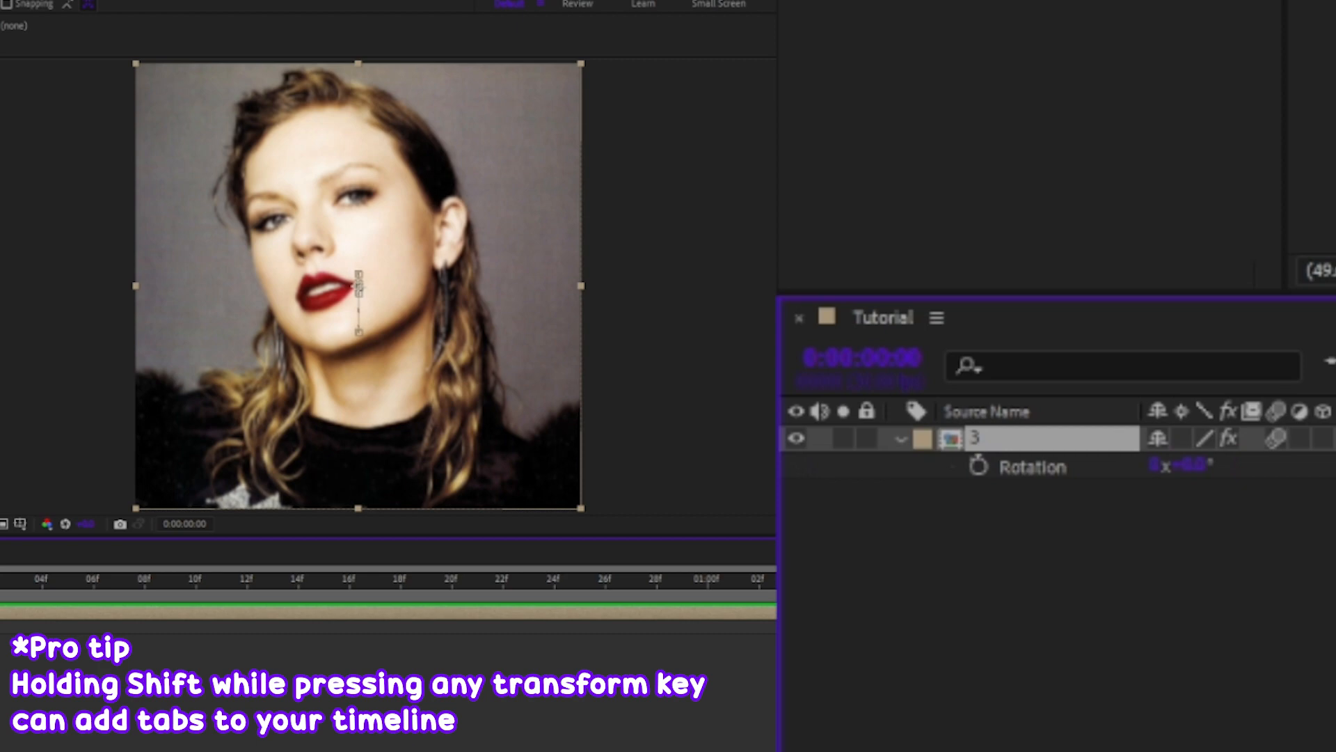
pyautogui.hotkey('shift', 'p')
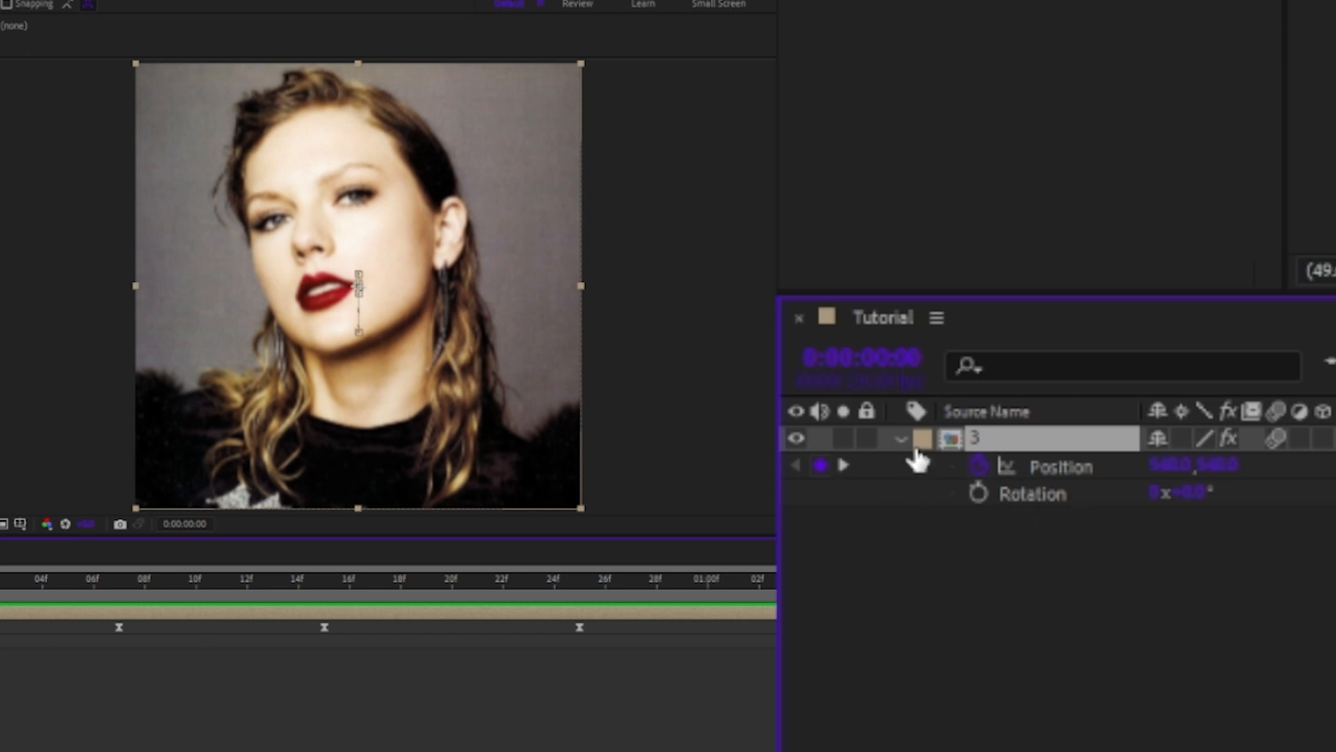
pyautogui.click(982, 494)
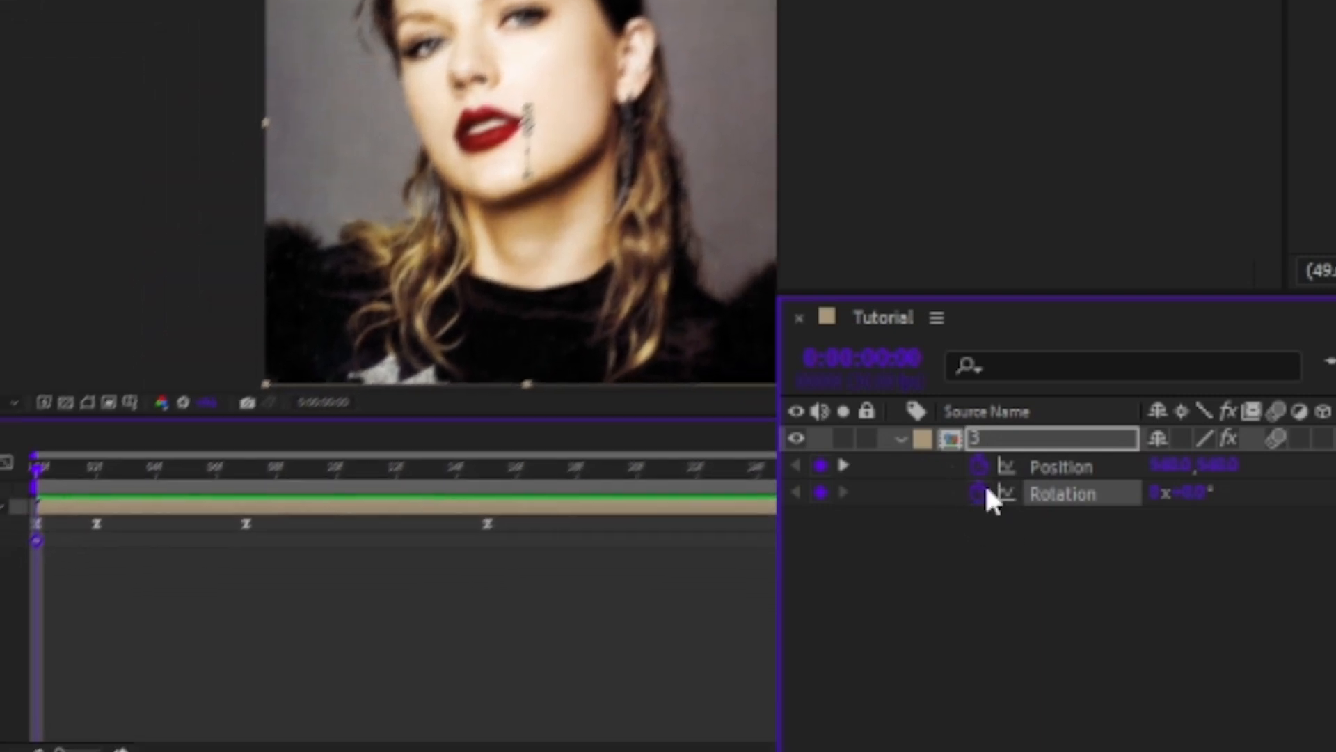
# Add Rotation keyframes to layer 3 of 6° at frame 3 and -4° at frame 8.
pyautogui.click(203, 389)
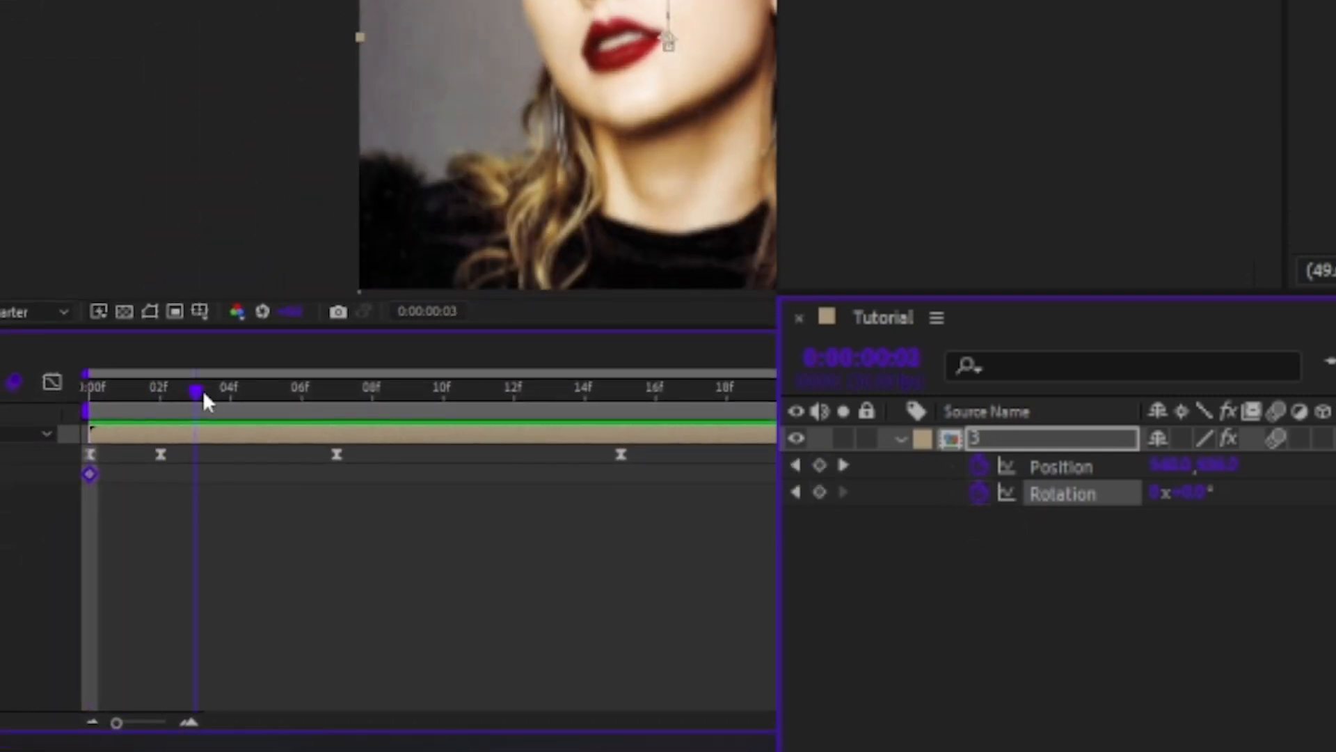
pyautogui.moveTo(135, 408); pyautogui.dragTo(195, 409)
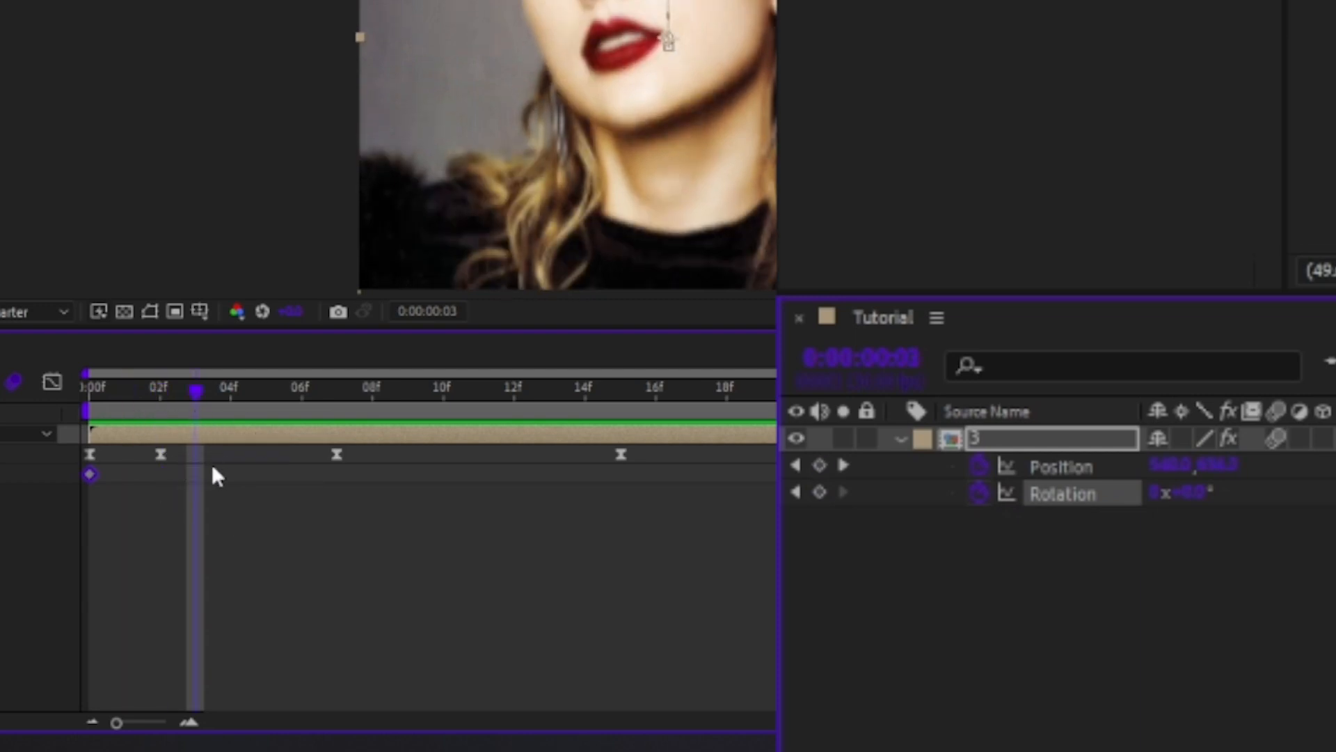
pyautogui.click(1186, 494)
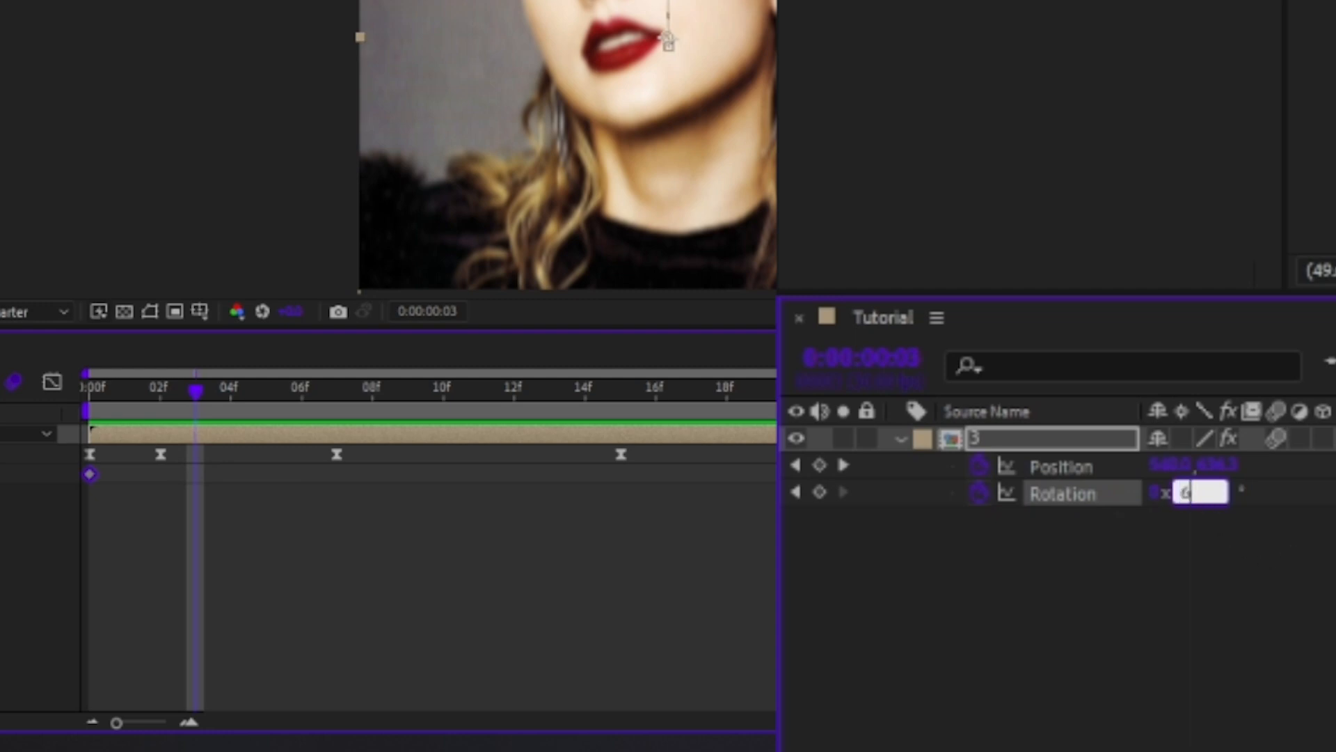
pyautogui.press('Return')
pyautogui.click(357, 399)
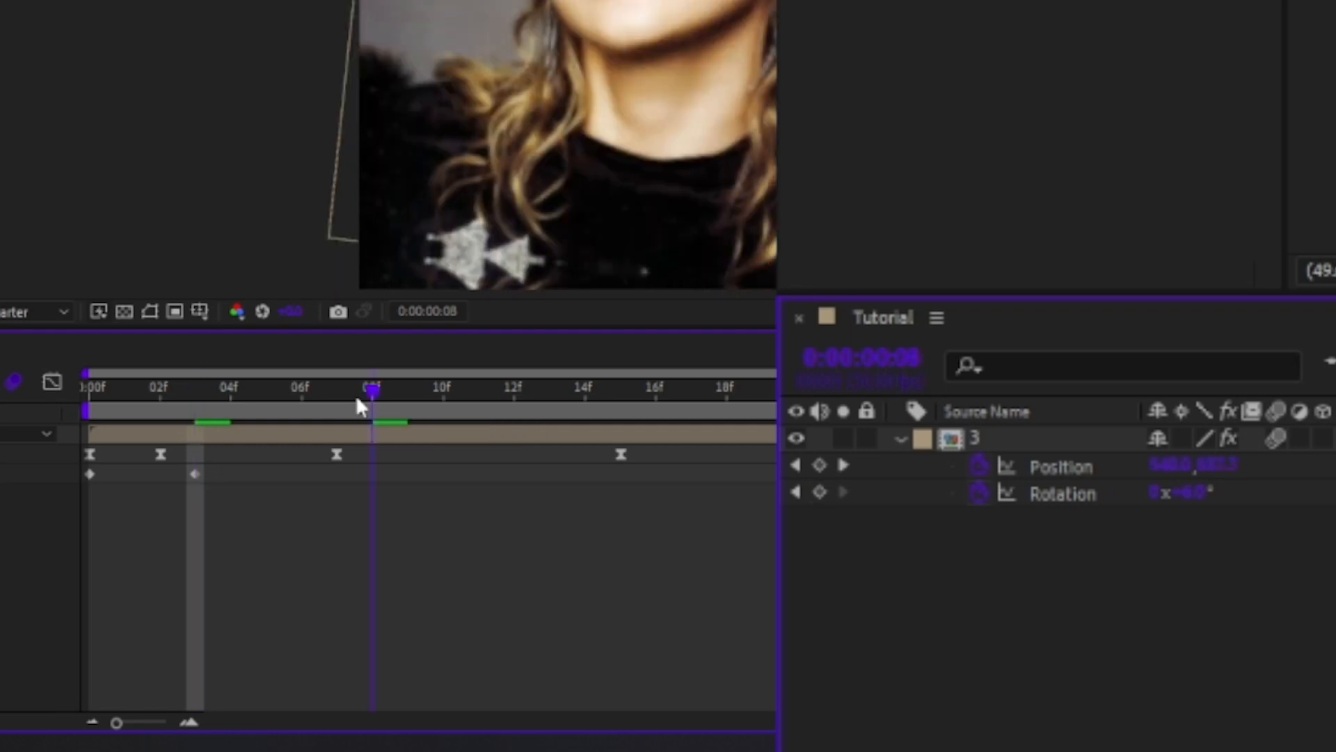
pyautogui.click(1203, 492)
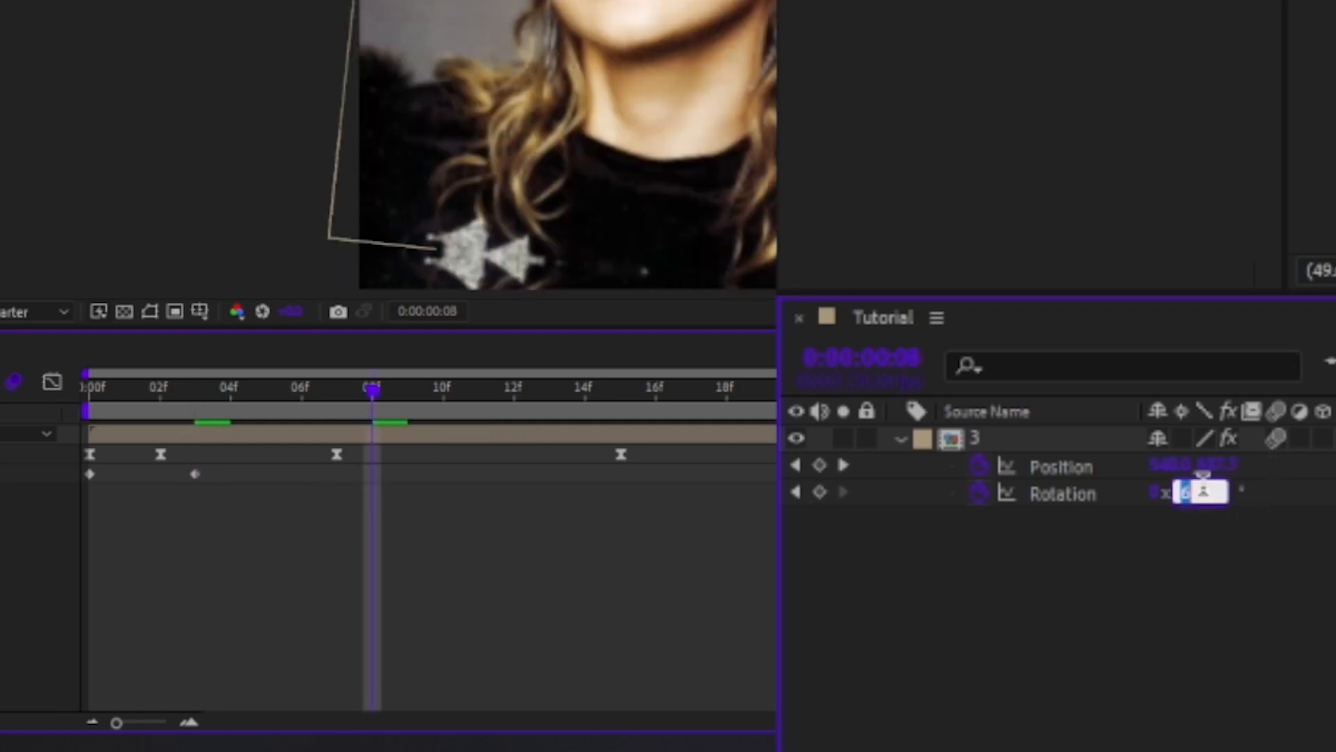
pyautogui.press('Return')
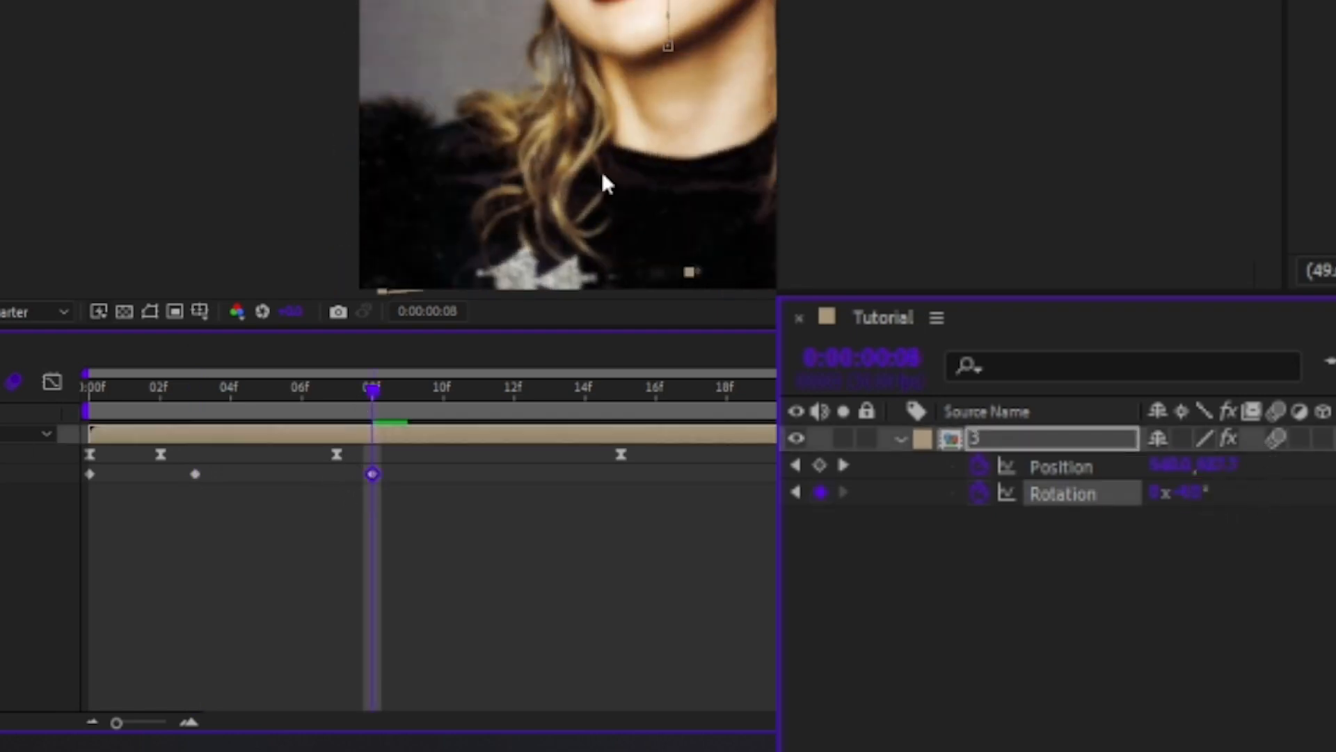
# Add Rotation keyframes to layer 3 of 2° at frame 16 and -1° at frame 26.
pyautogui.click(654, 389)
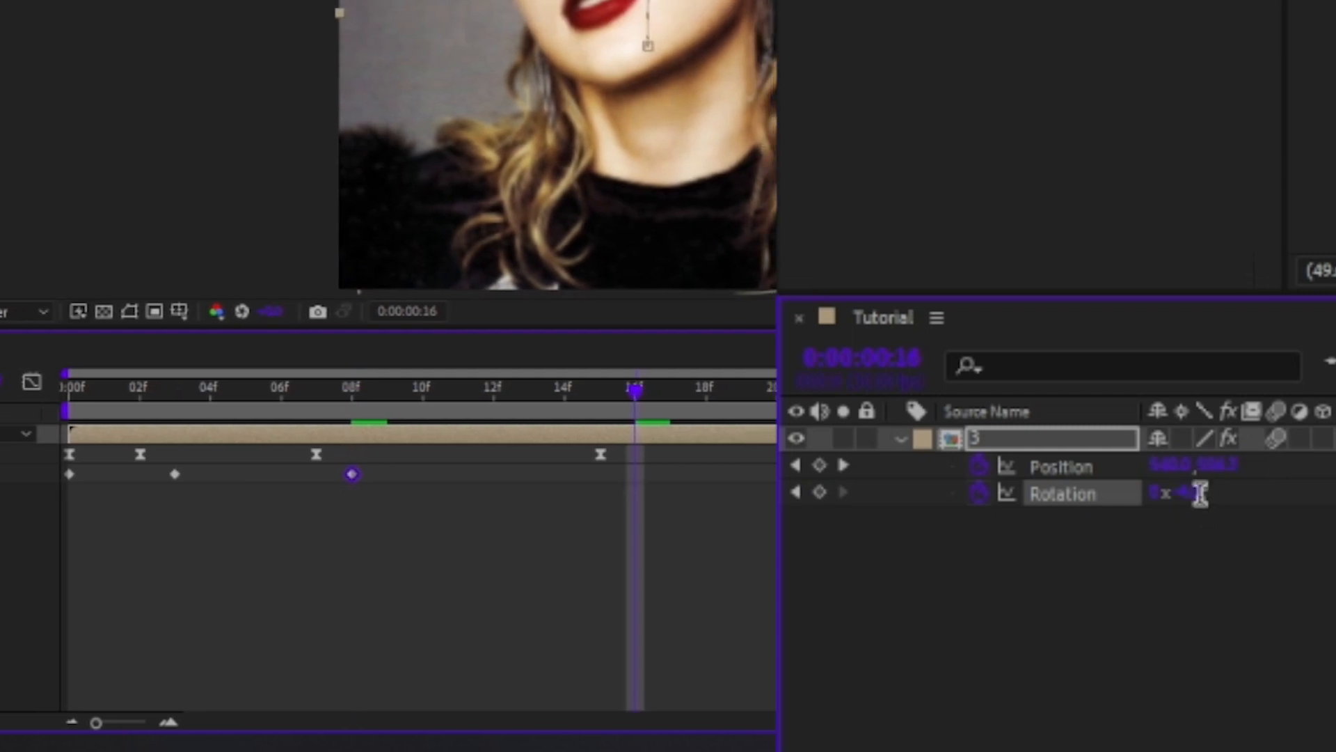
pyautogui.click(1200, 492)
pyautogui.write('2')
pyautogui.press('Return')
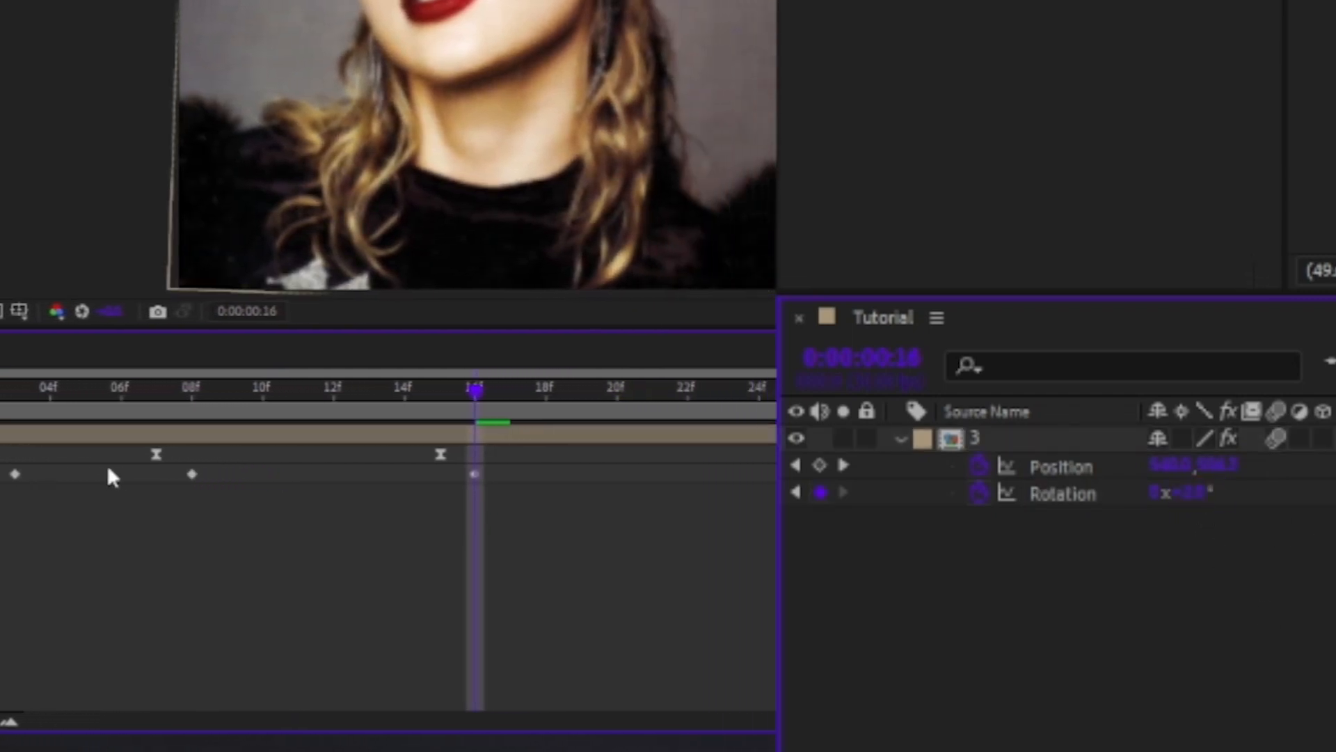
pyautogui.click(630, 391)
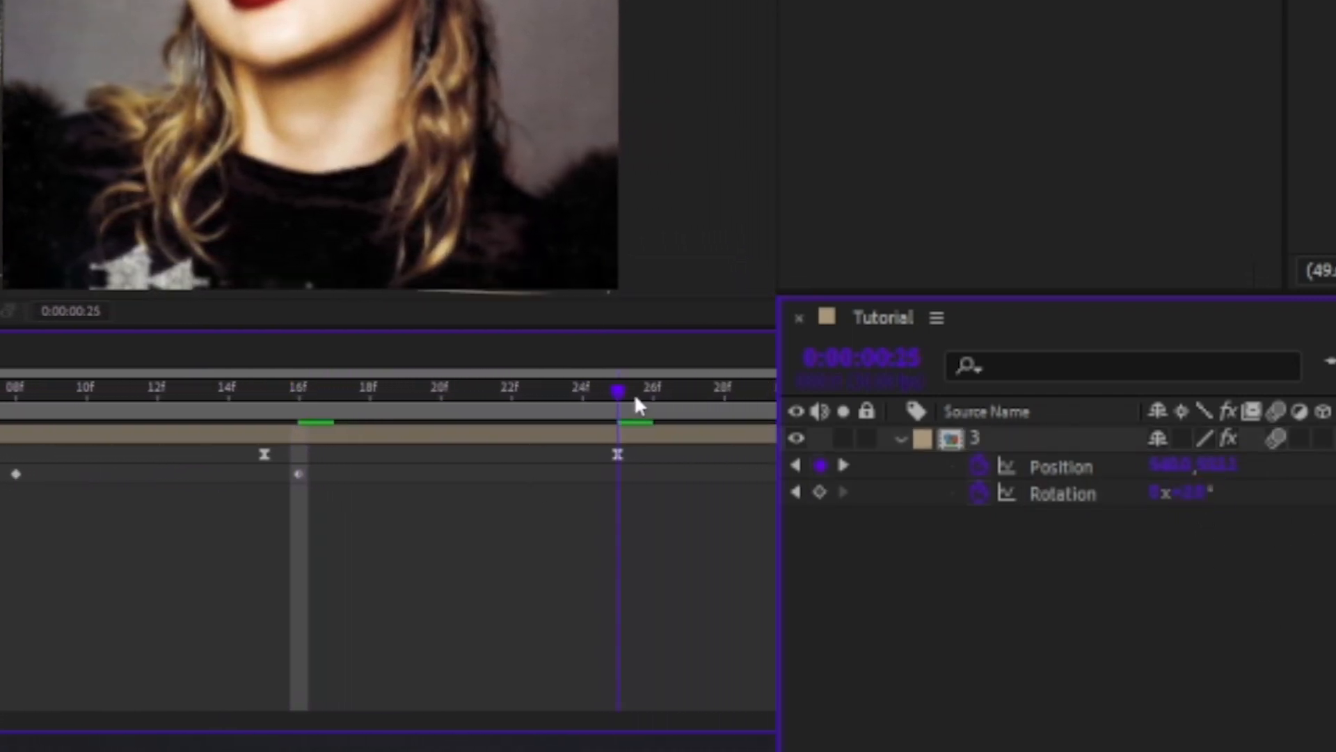
pyautogui.click(1183, 492)
pyautogui.write('-1')
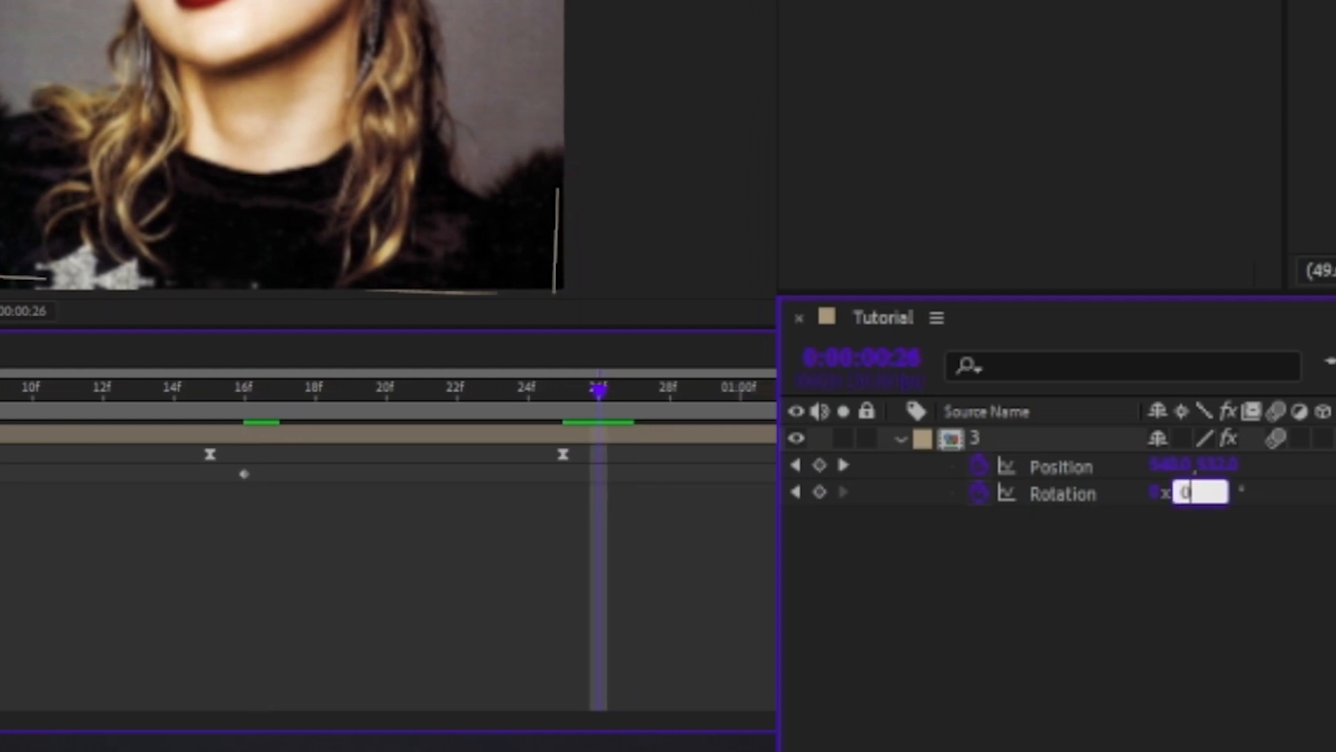
pyautogui.press('Return')
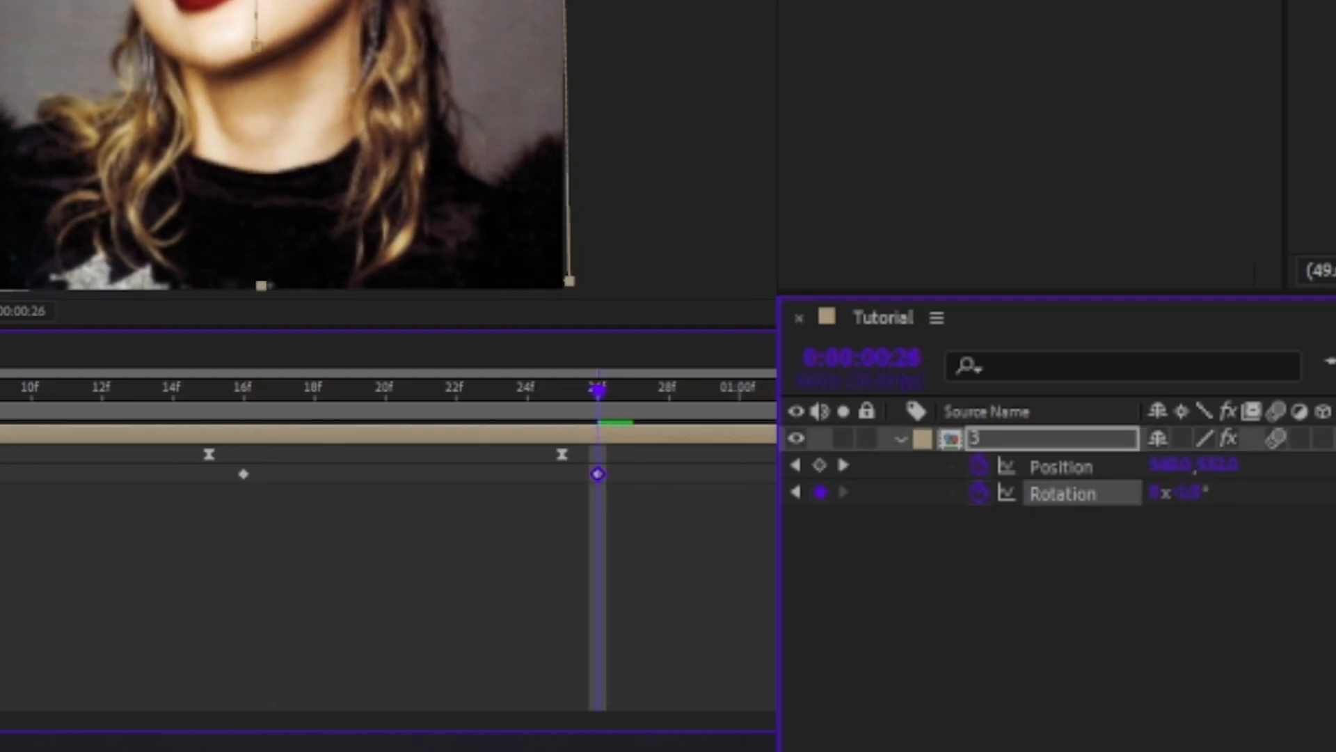
# Add a 0° Rotation keyframe to layer 3 at 1 second 10 frames and Easy Ease all its Rotation keyframes.
pyautogui.press('k')
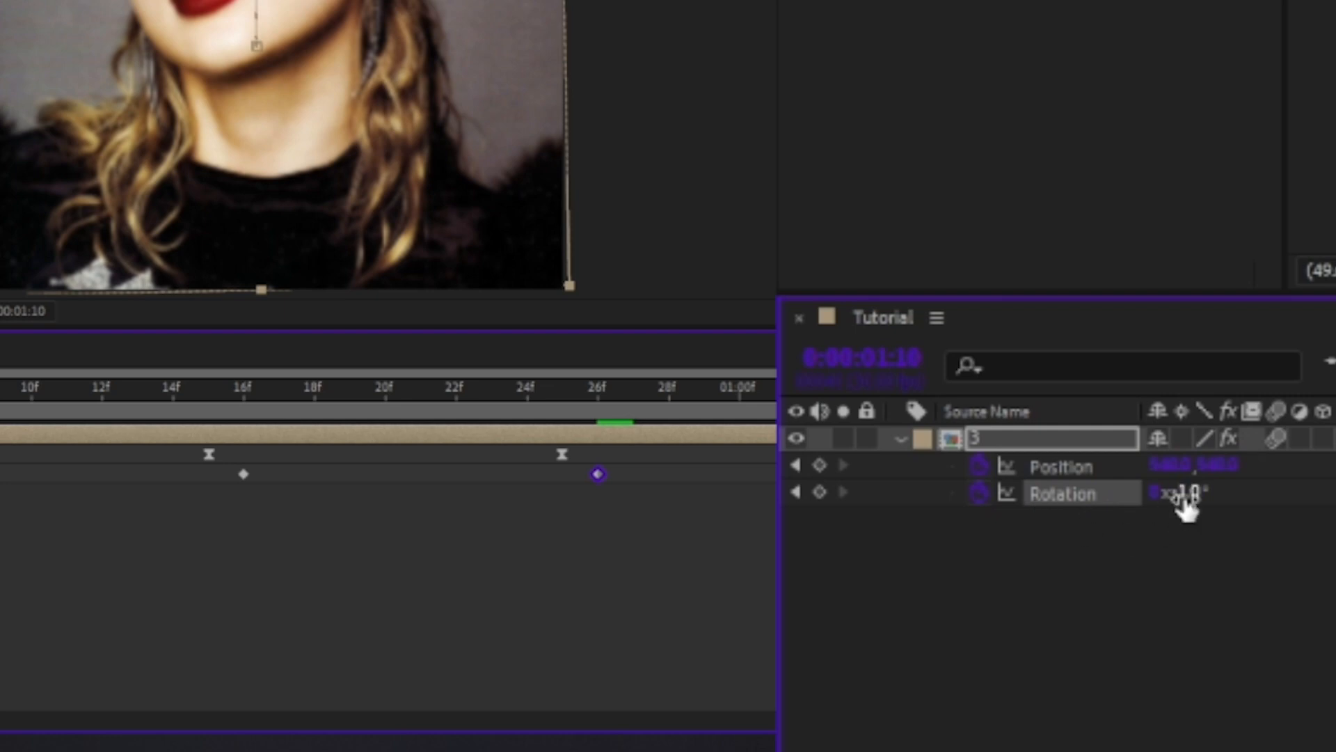
pyautogui.click(1183, 493)
pyautogui.write('0')
pyautogui.click(548, 488)
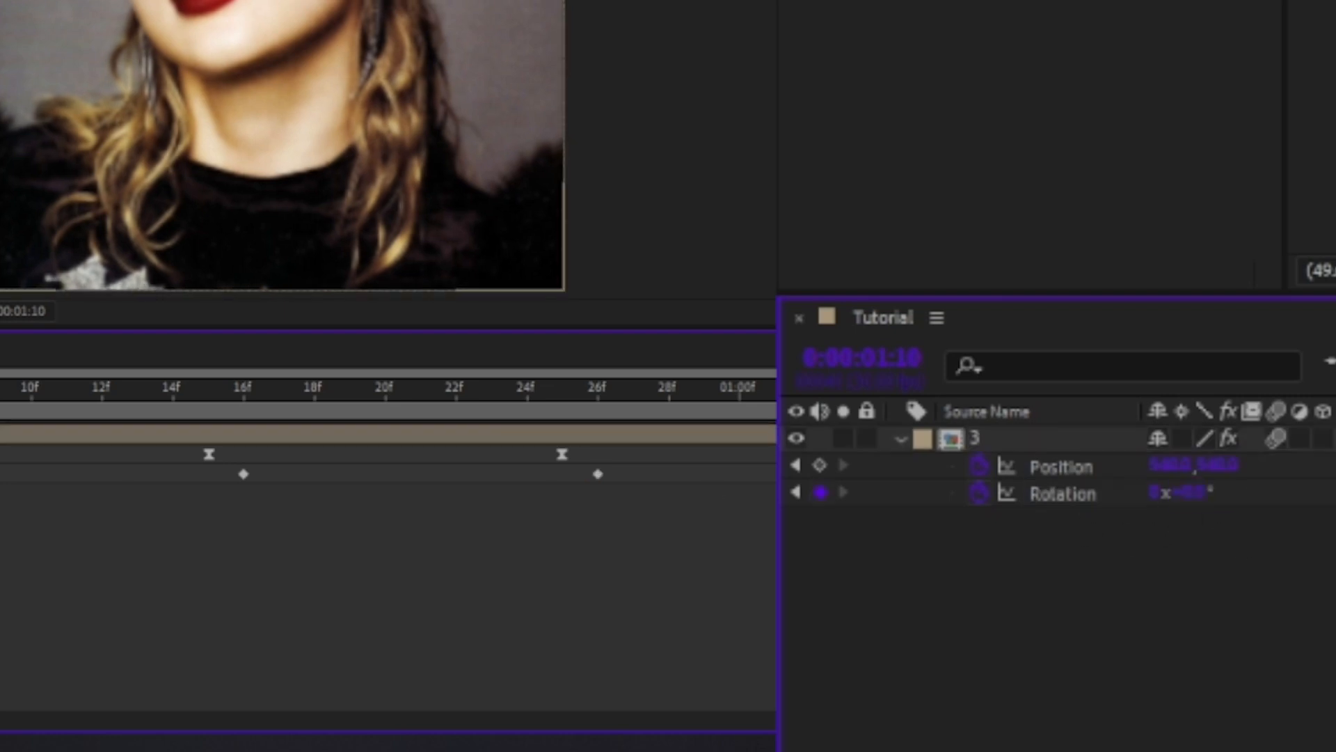
pyautogui.moveTo(774, 470); pyautogui.dragTo(0, 559)
pyautogui.press('F9')
pyautogui.click(4, 648)
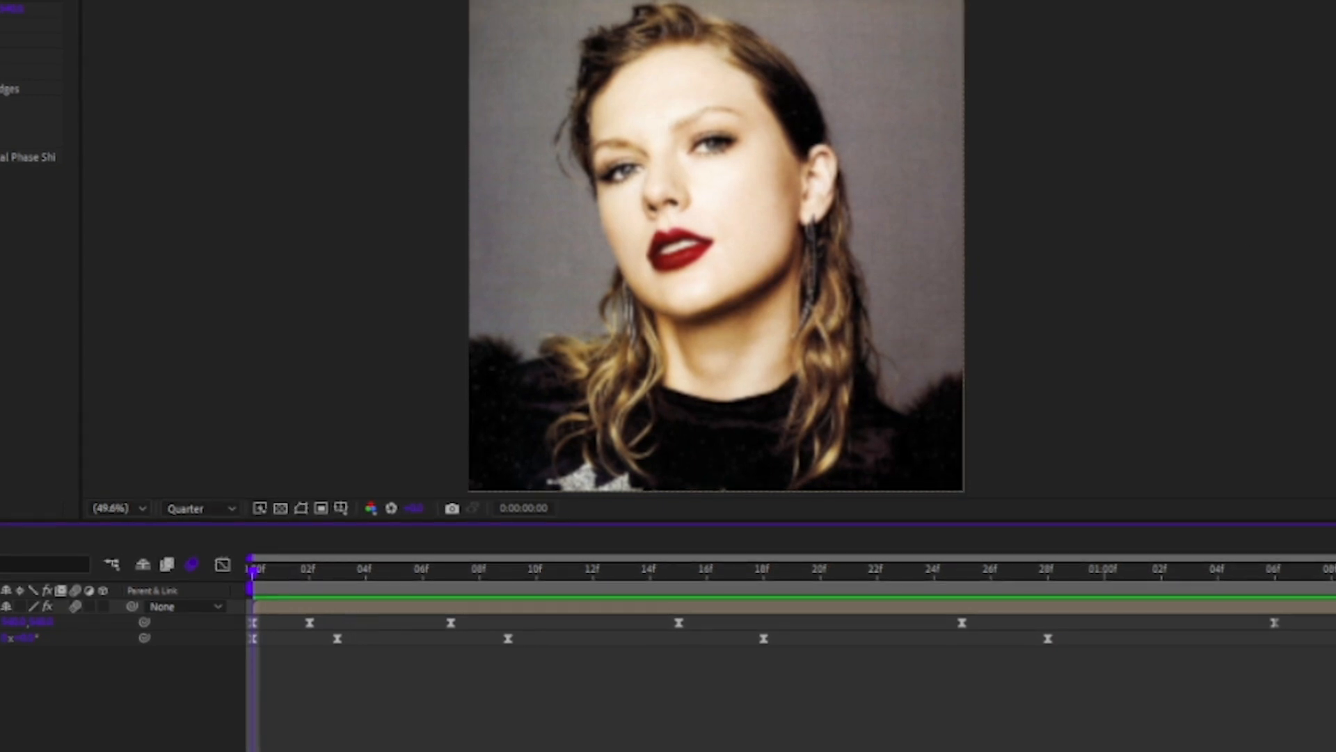
# Apply the Warp effect to layer 3 and set its Warp Style to Squeeze.
pyautogui.click(1304, 98)
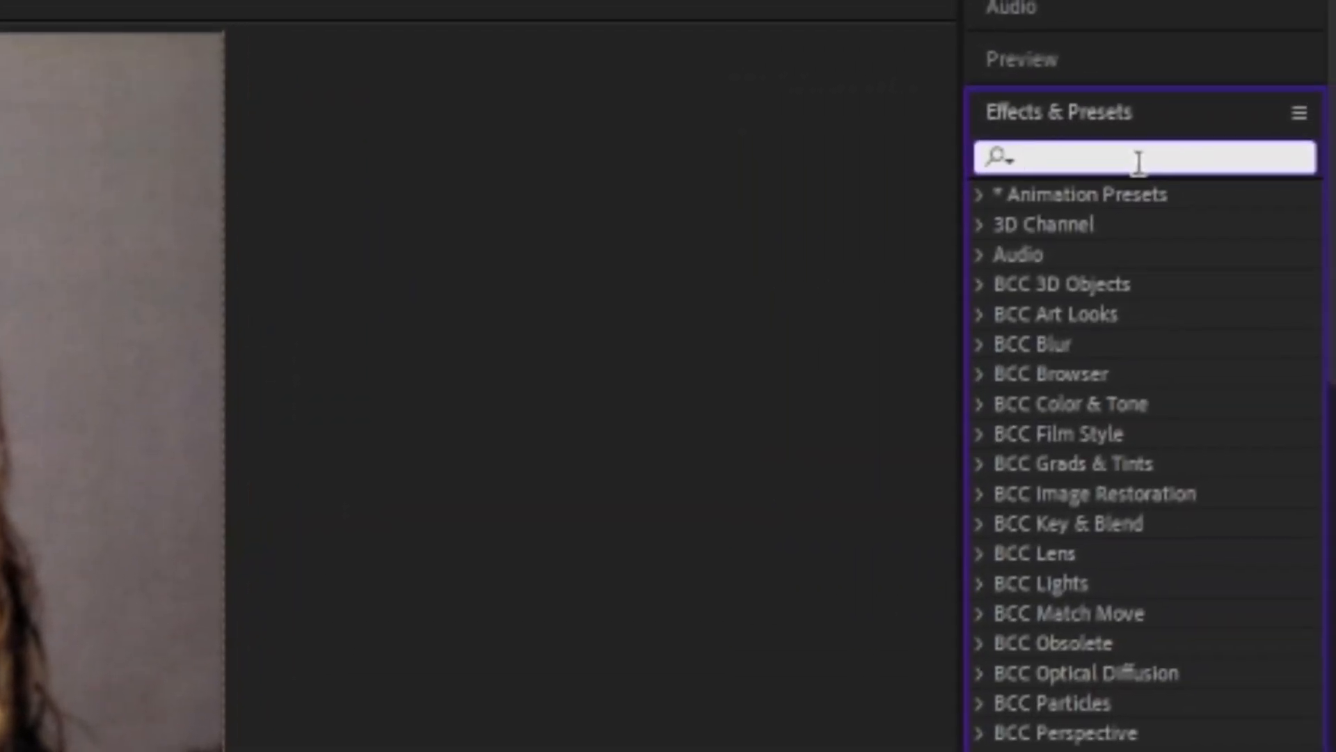
pyautogui.write('warp')
pyautogui.moveTo(1082, 525); pyautogui.dragTo(1322, 389)
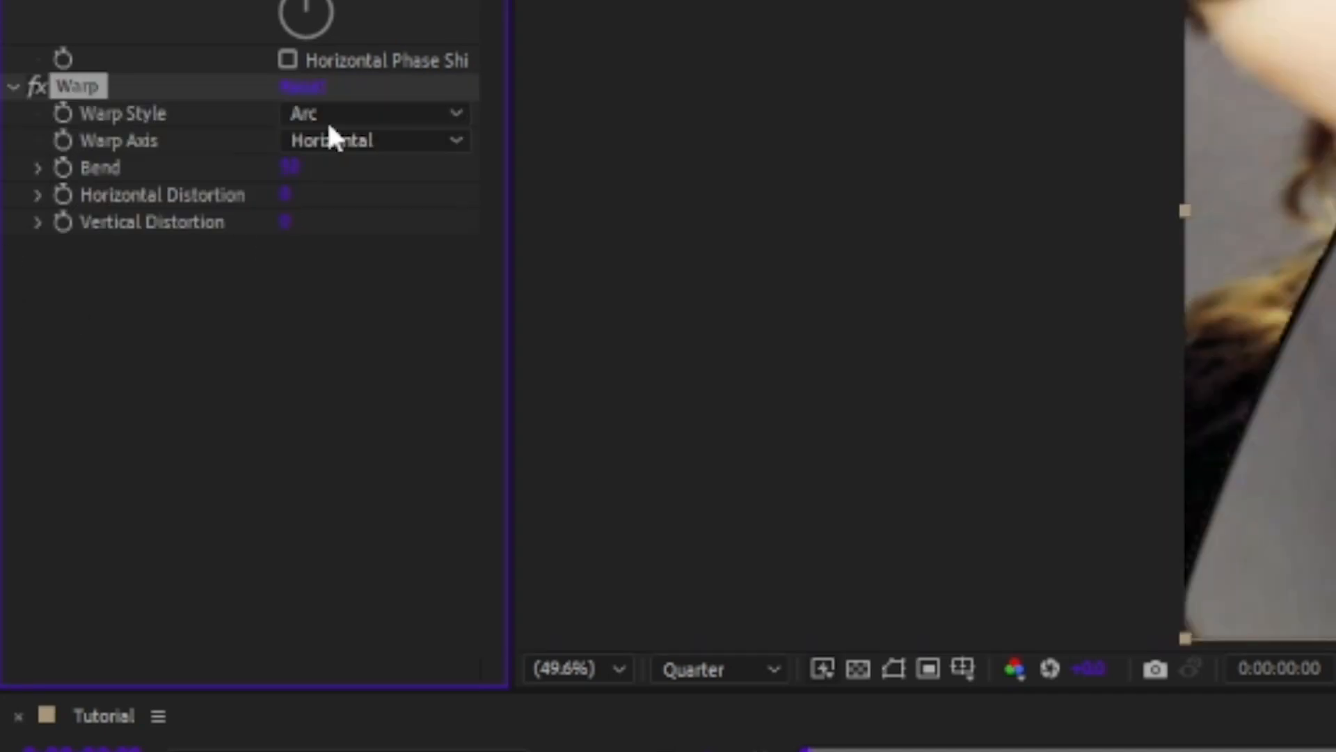
pyautogui.click(336, 115)
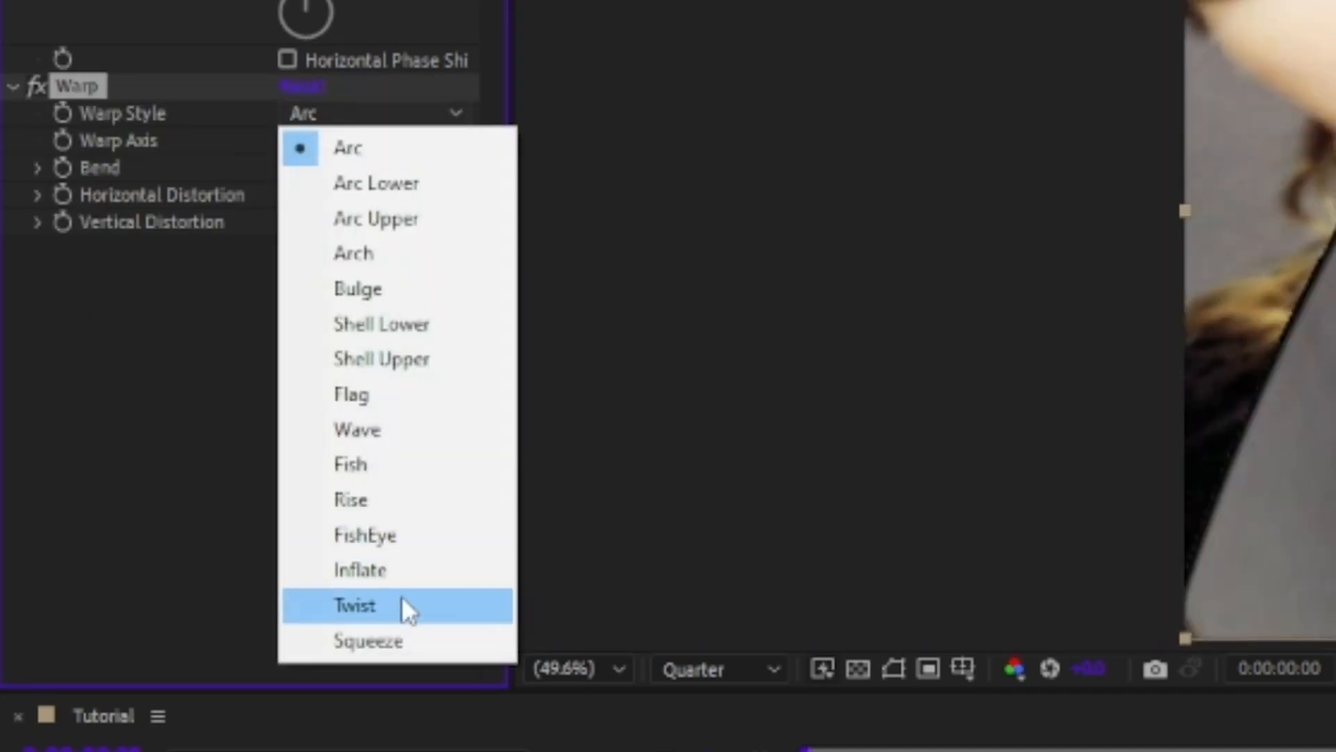
pyautogui.click(416, 642)
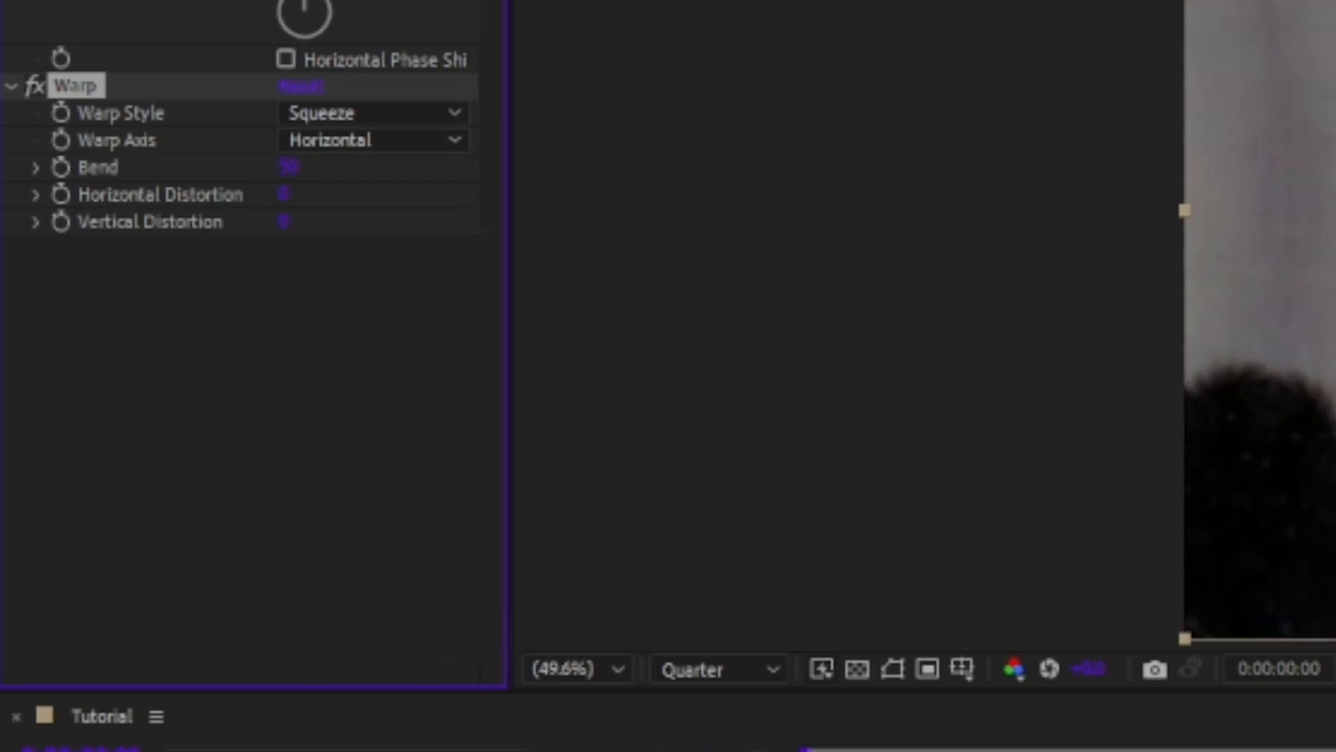
# Set layer 3's Warp Bend to 0 and add a starting Bend keyframe at frame 0.
pyautogui.click(291, 167)
pyautogui.click(324, 305)
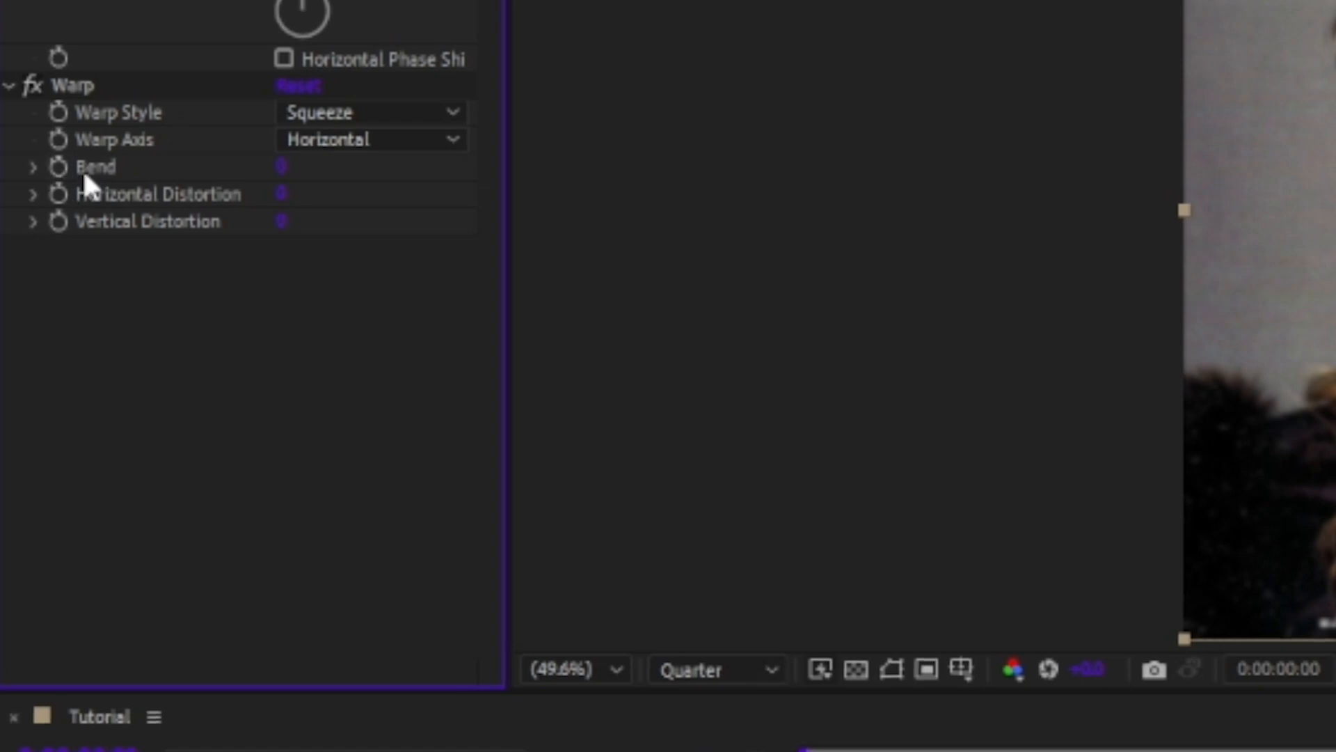
pyautogui.click(59, 167)
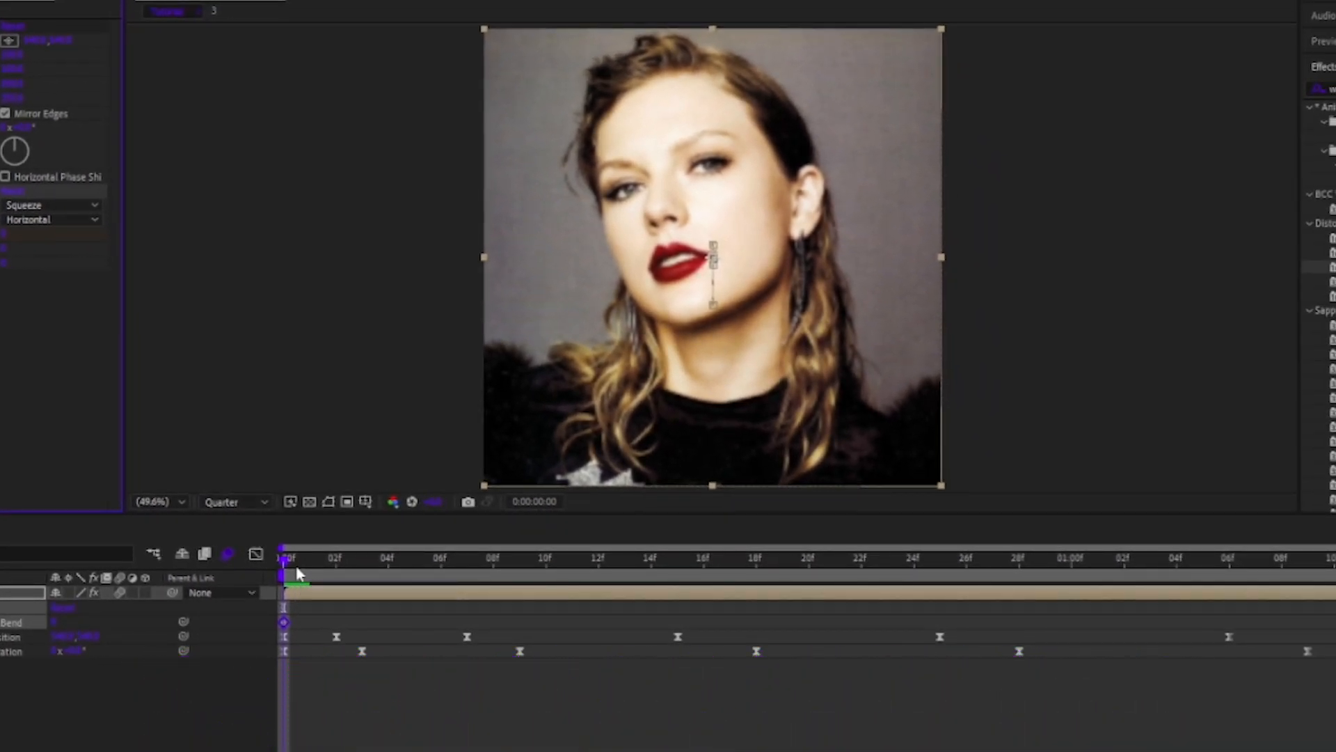
# Add Bend keyframes to layer 3 with a negative value at frame 4 and a positive value at frame 10.
pyautogui.click(294, 573)
pyautogui.moveTo(293, 573); pyautogui.dragTo(388, 563)
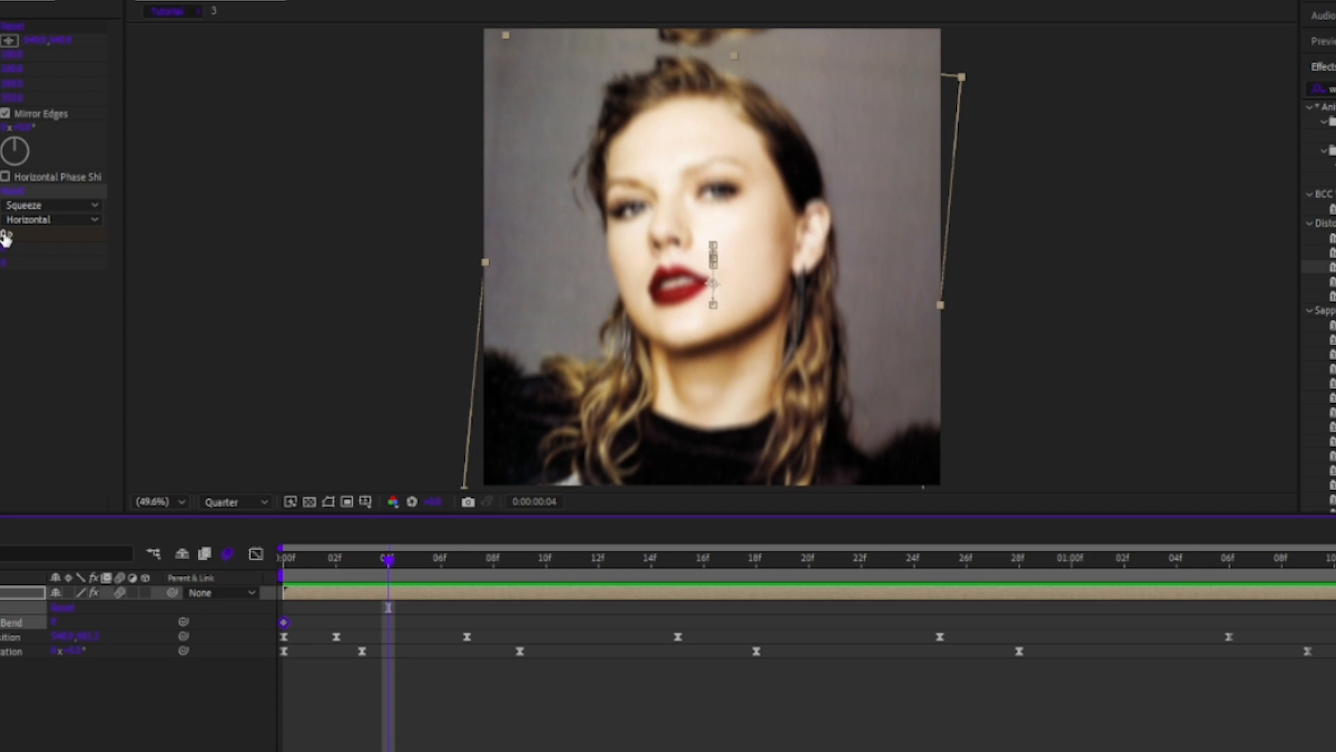
pyautogui.moveTo(6, 238); pyautogui.dragTo(5, 244)
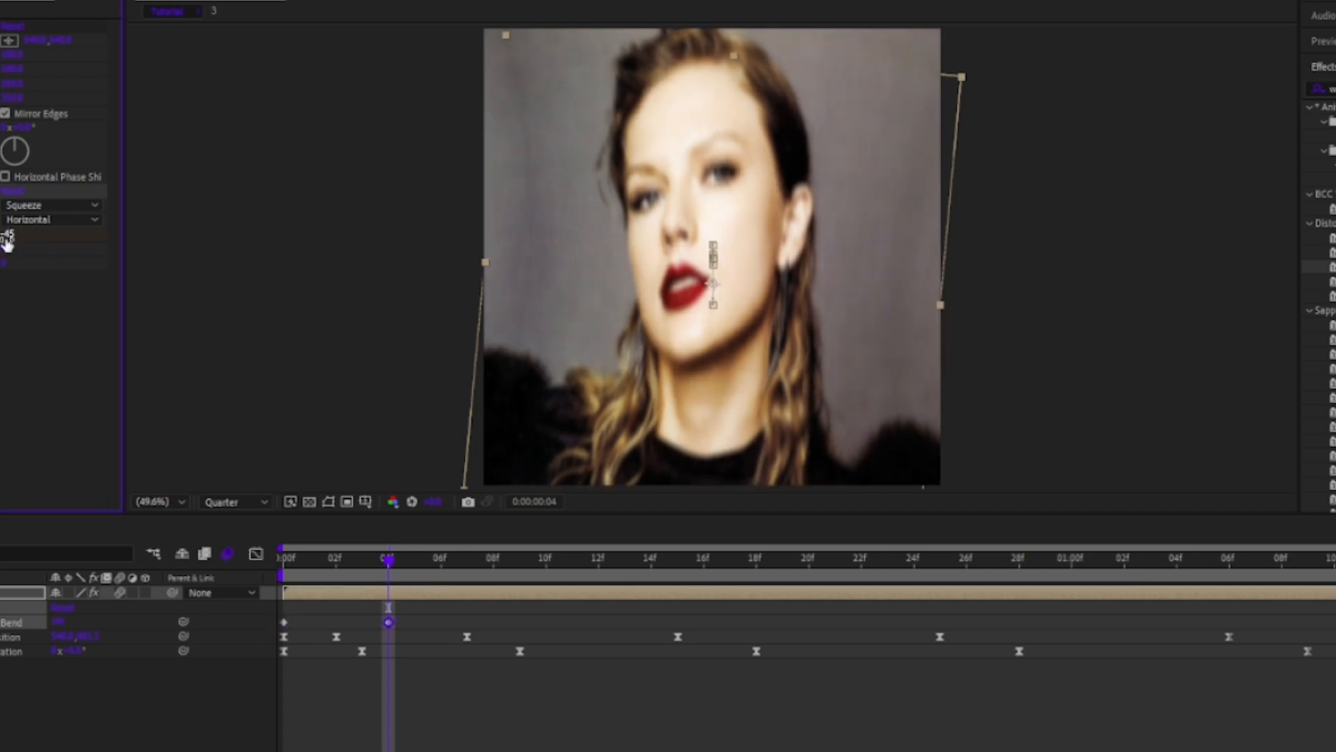
pyautogui.press('Return')
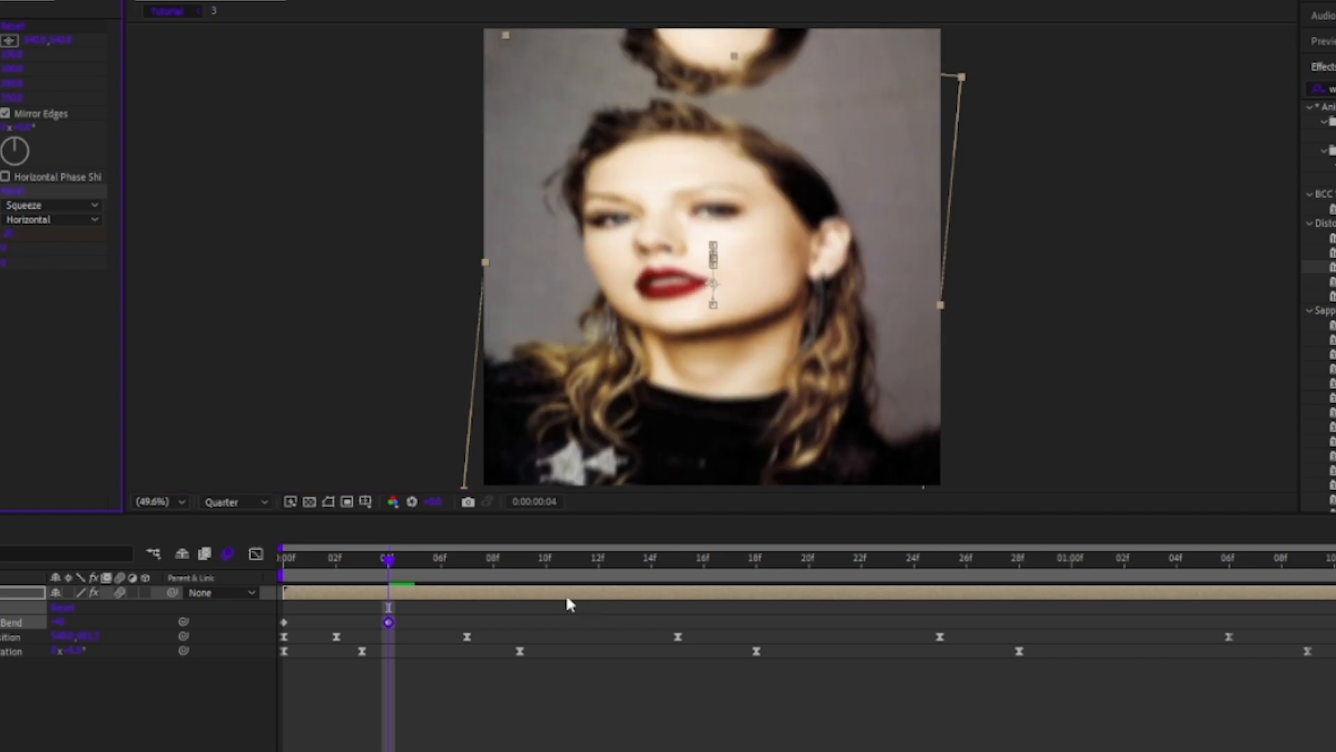
pyautogui.click(547, 575)
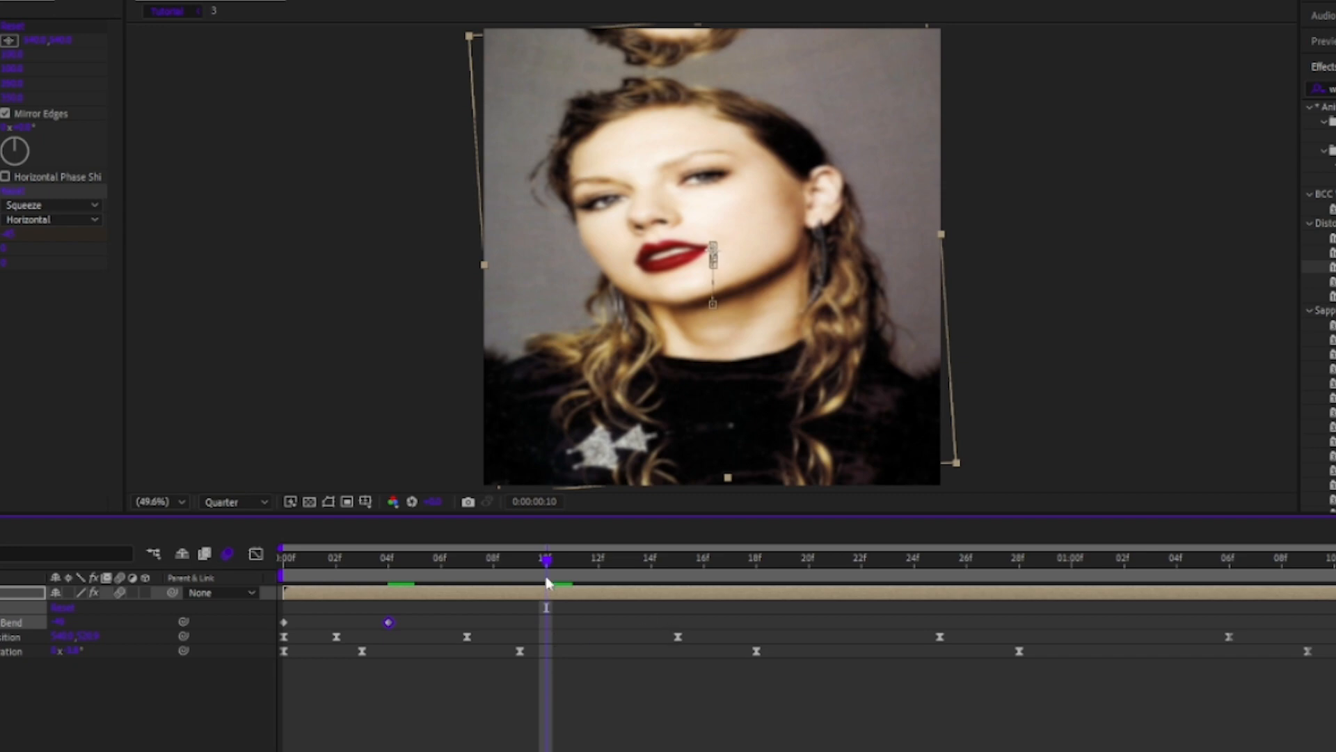
pyautogui.click(59, 253)
# Add Bend keyframes to layer 3 of -12 at frame 19 and a smaller opposite bend at frame 28.
pyautogui.click(783, 558)
pyautogui.click(10, 234)
pyautogui.write('-')
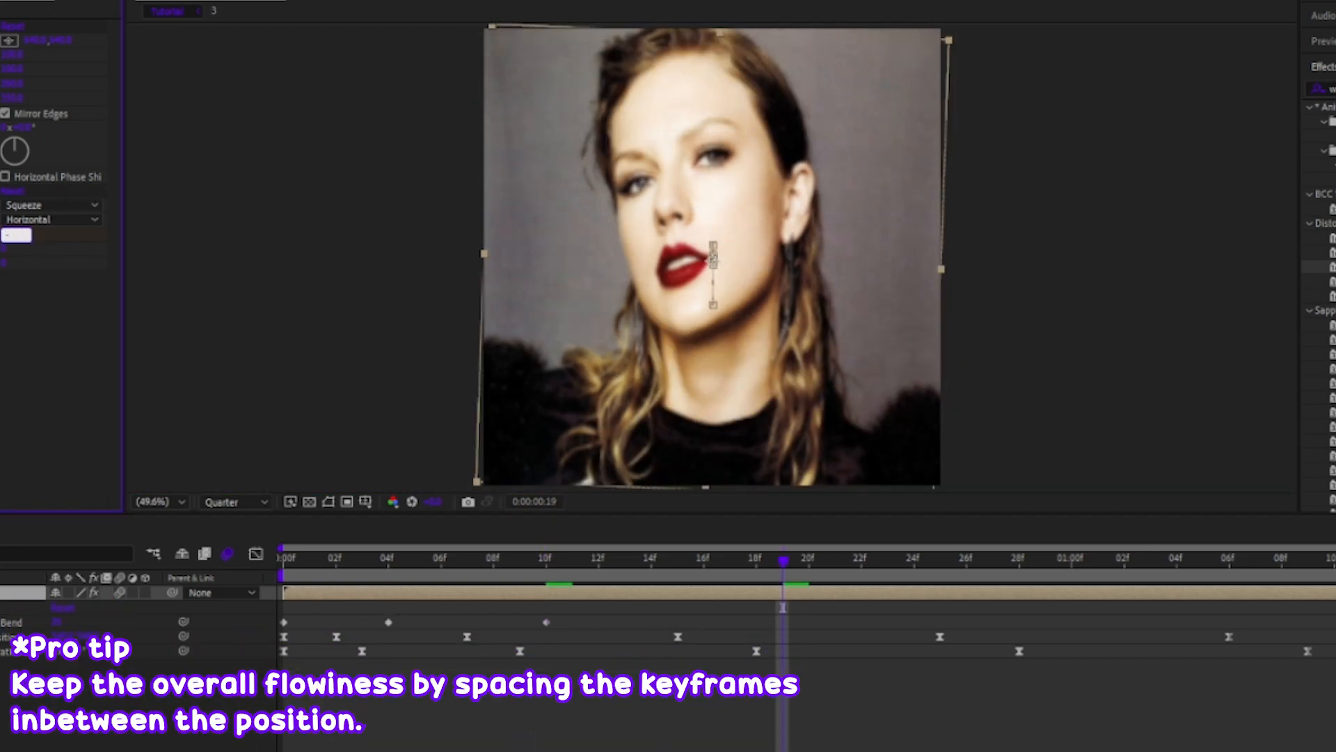
pyautogui.write('12')
pyautogui.press('Return')
pyautogui.click(1019, 559)
pyautogui.press('Return')
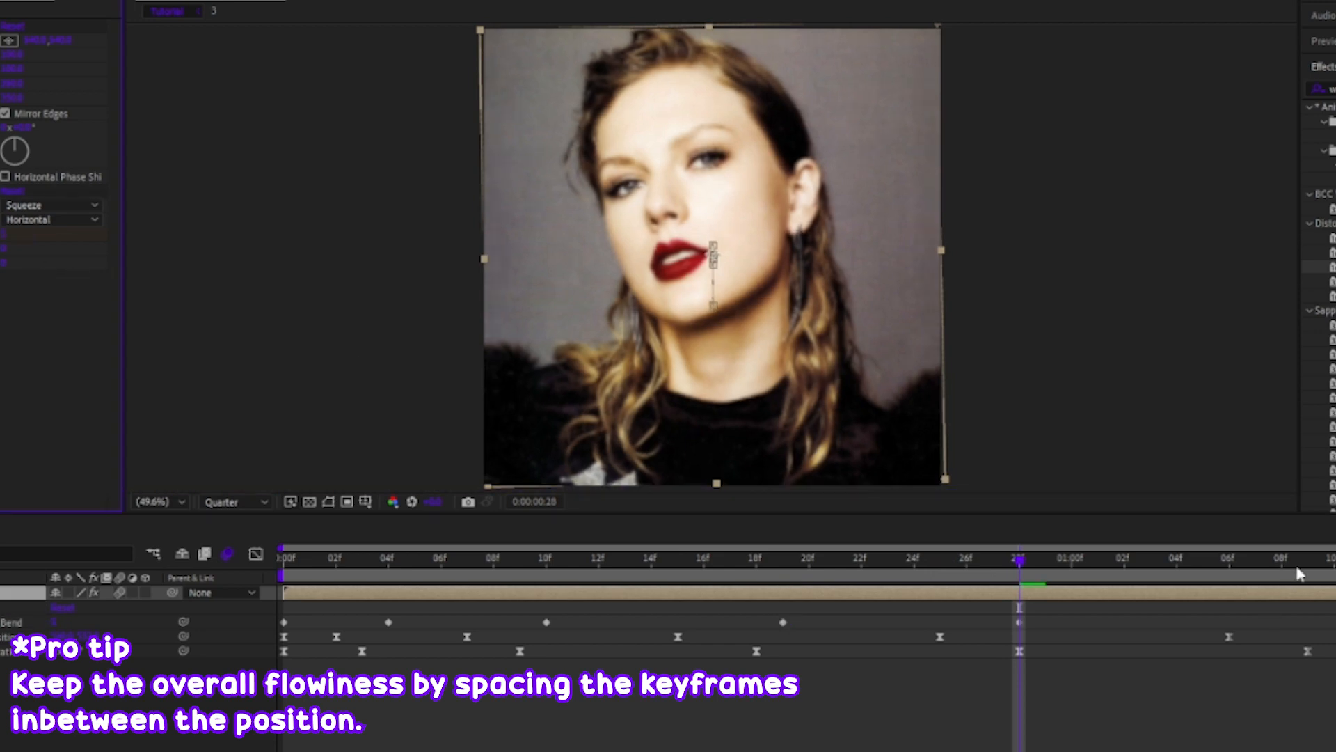
# Add a 0 Bend keyframe to layer 3 at 1 second 10 frames and Easy Ease all its Bend keyframes.
pyautogui.click(1333, 561)
pyautogui.click(8, 234)
pyautogui.write('0')
pyautogui.press('Return')
pyautogui.moveTo(1334, 614); pyautogui.dragTo(261, 620)
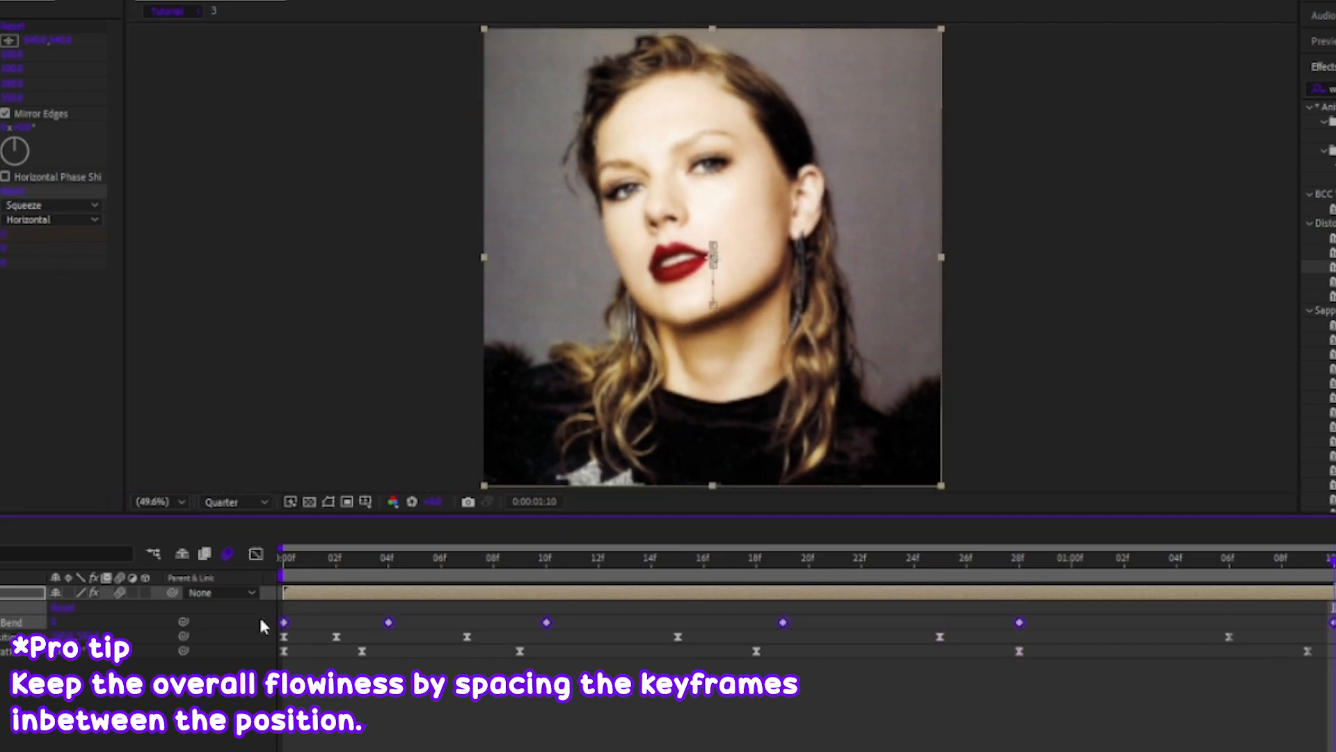
pyautogui.press('F9')
pyautogui.click(282, 562)
pyautogui.click(313, 630)
pyautogui.press('space')
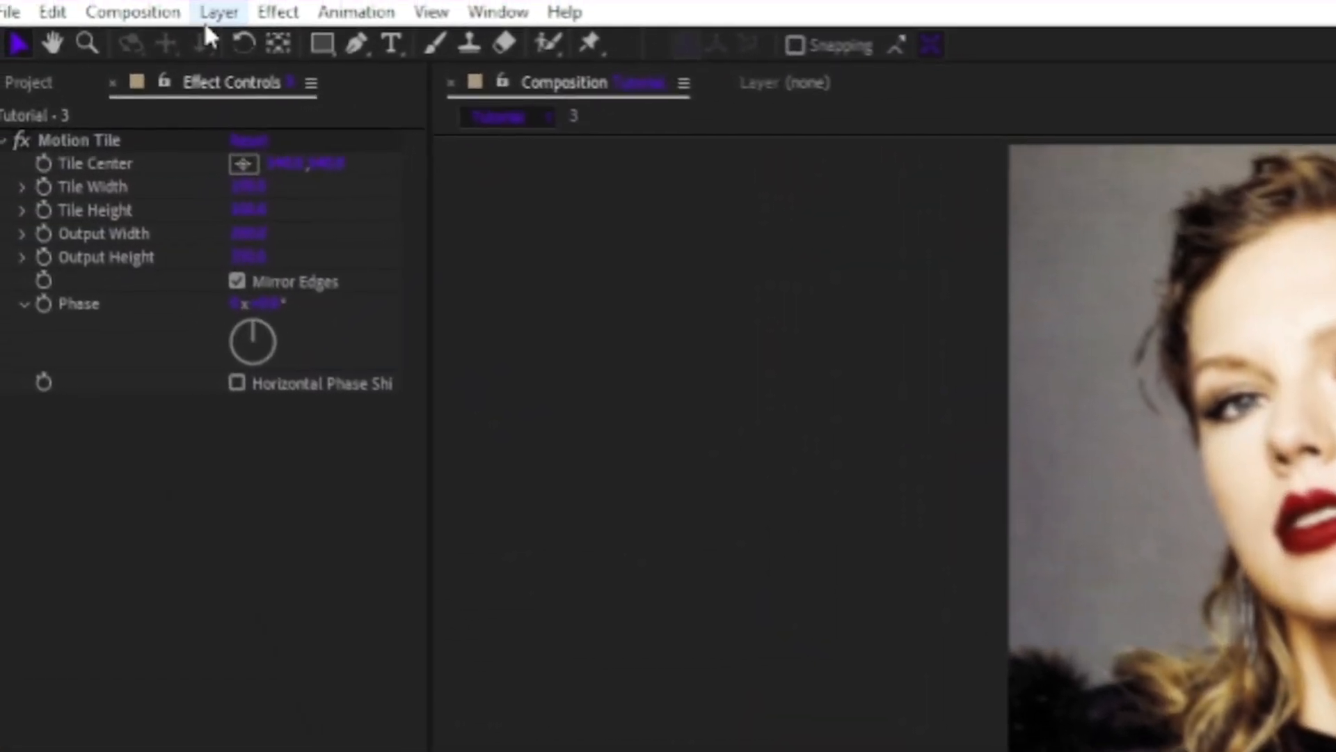
# Create a new adjustment layer above layer 3 in the Tutorial composition.
pyautogui.click(219, 12)
pyautogui.press('Escape')
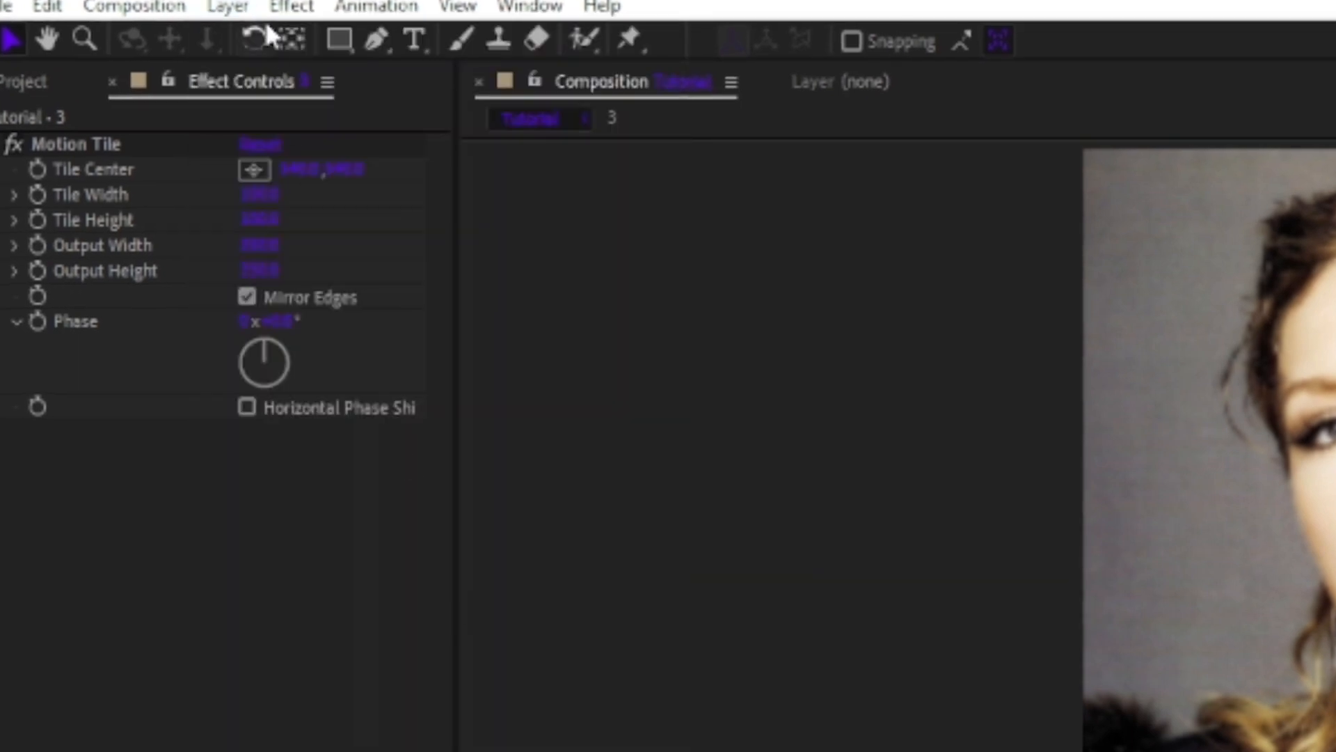
pyautogui.click(227, 7)
pyautogui.moveTo(266, 39)
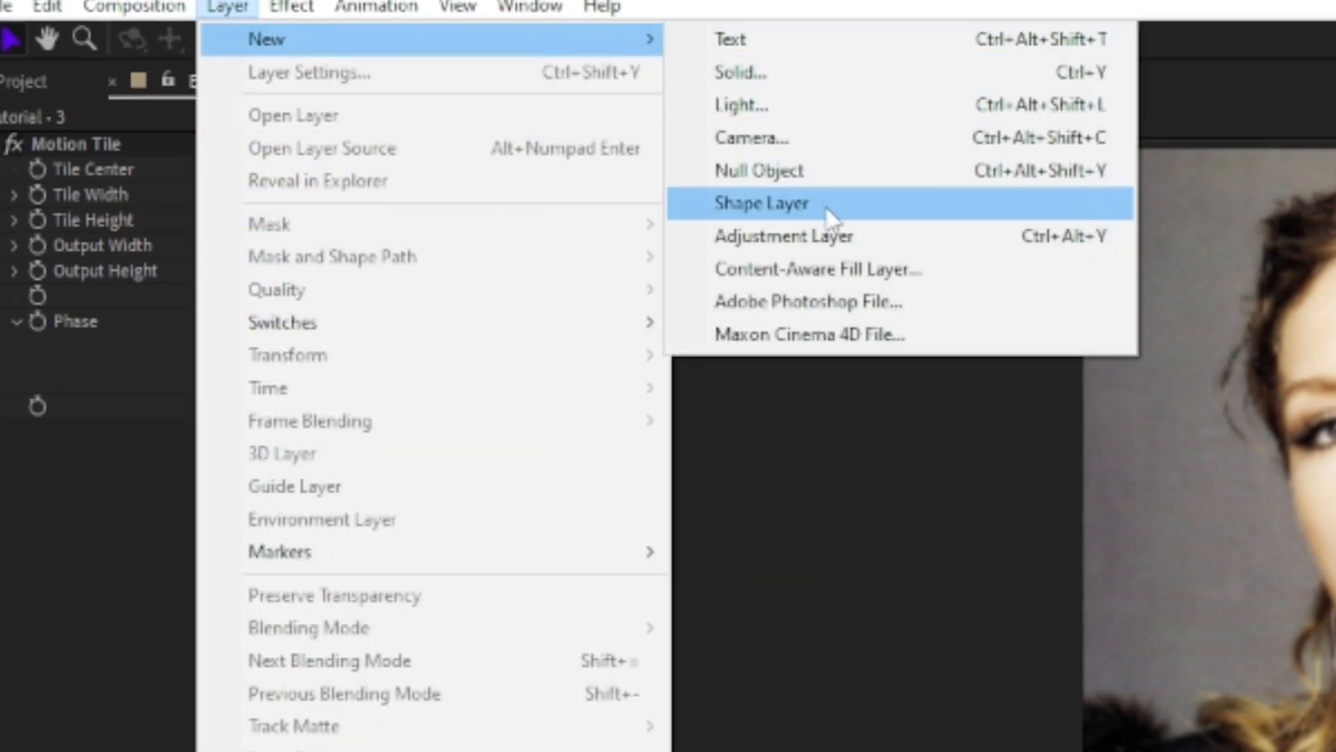
pyautogui.click(842, 240)
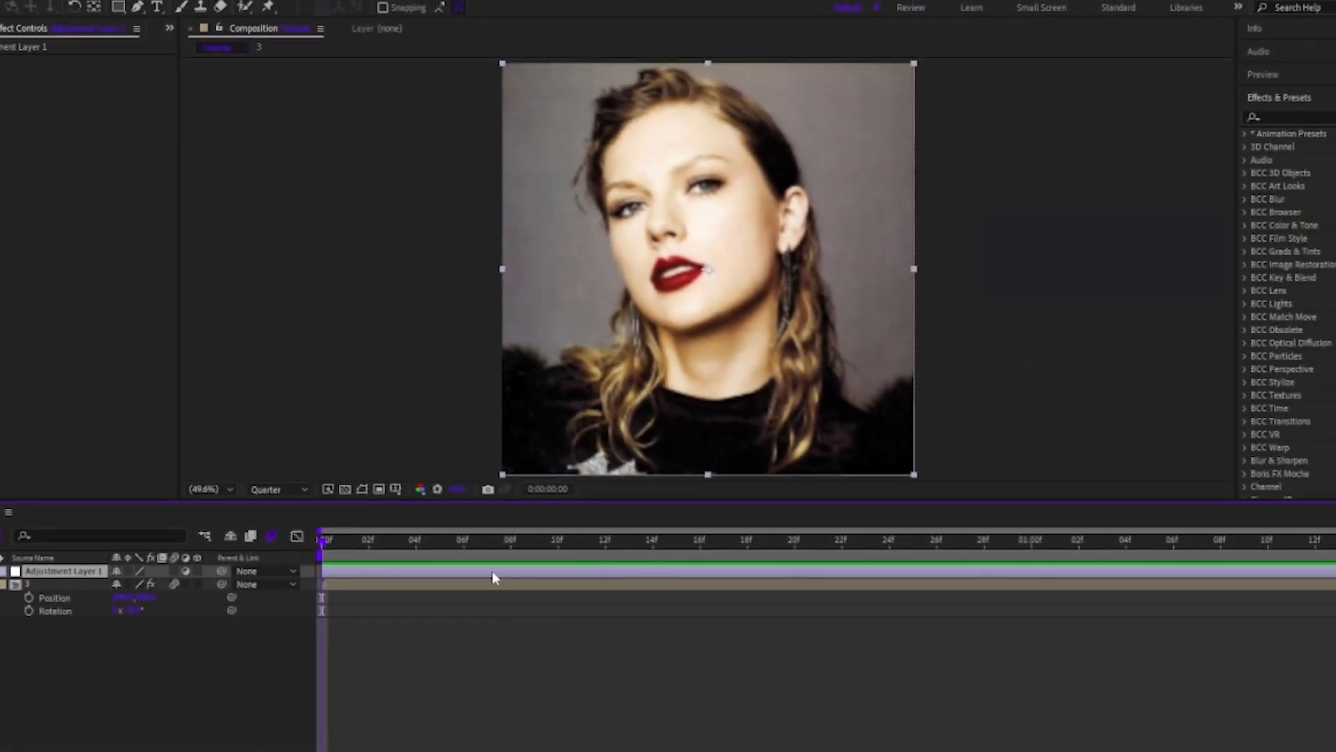
# Apply the Turbulent Displace effect to Adjustment Layer 1.
pyautogui.click(1275, 118)
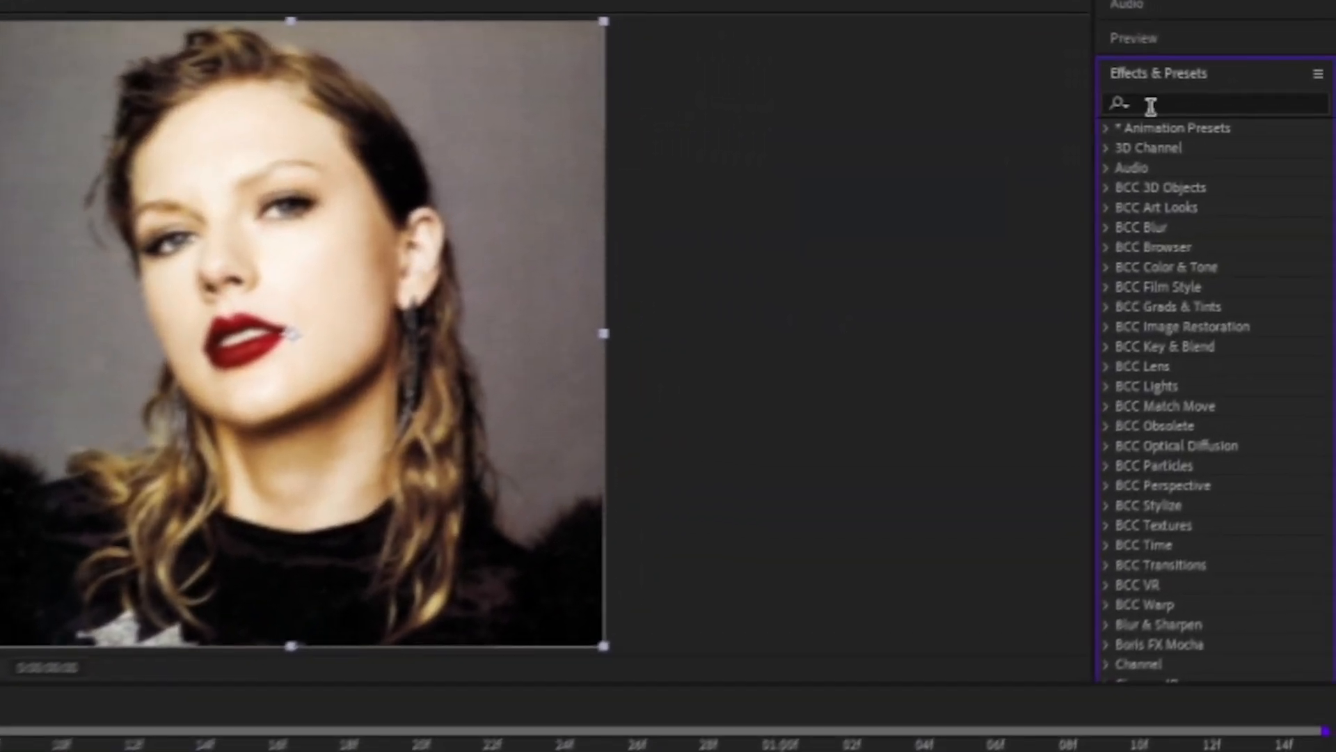
pyautogui.click(1151, 105)
pyautogui.write('turbu')
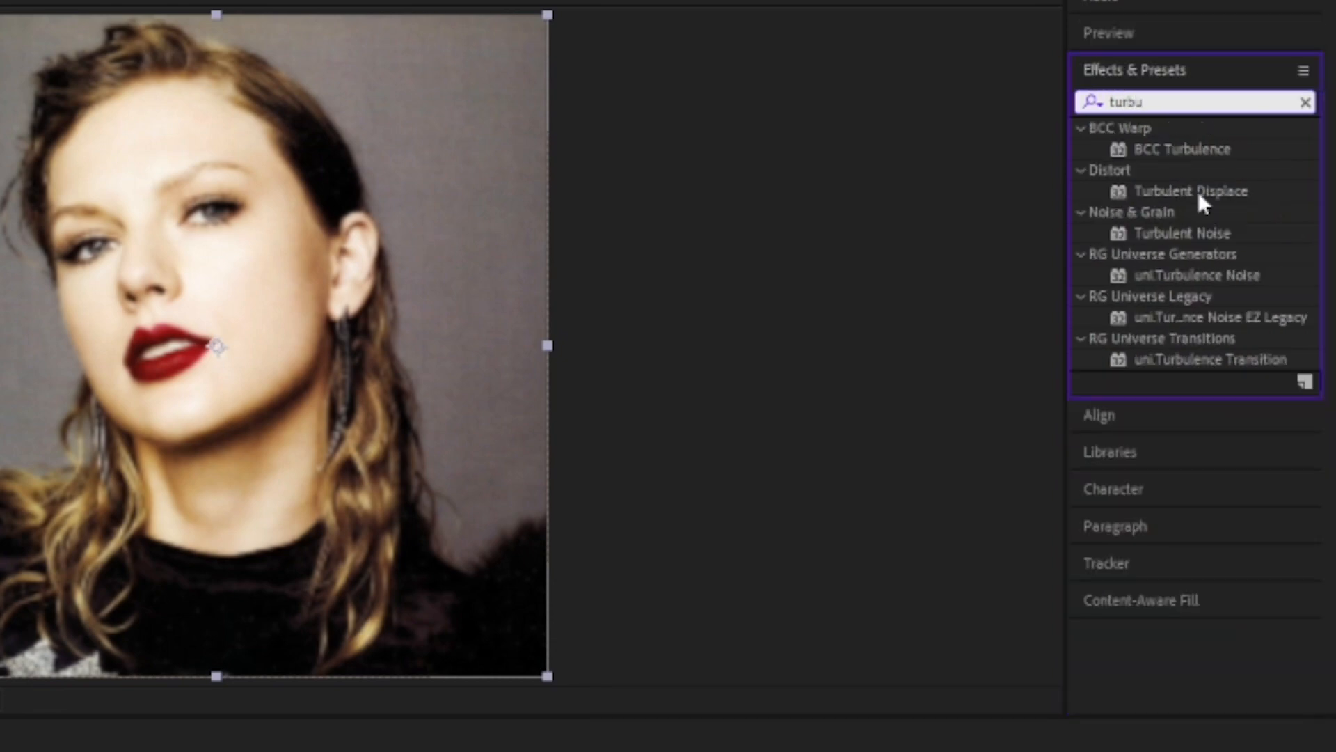
pyautogui.moveTo(1204, 203); pyautogui.dragTo(412, 224)
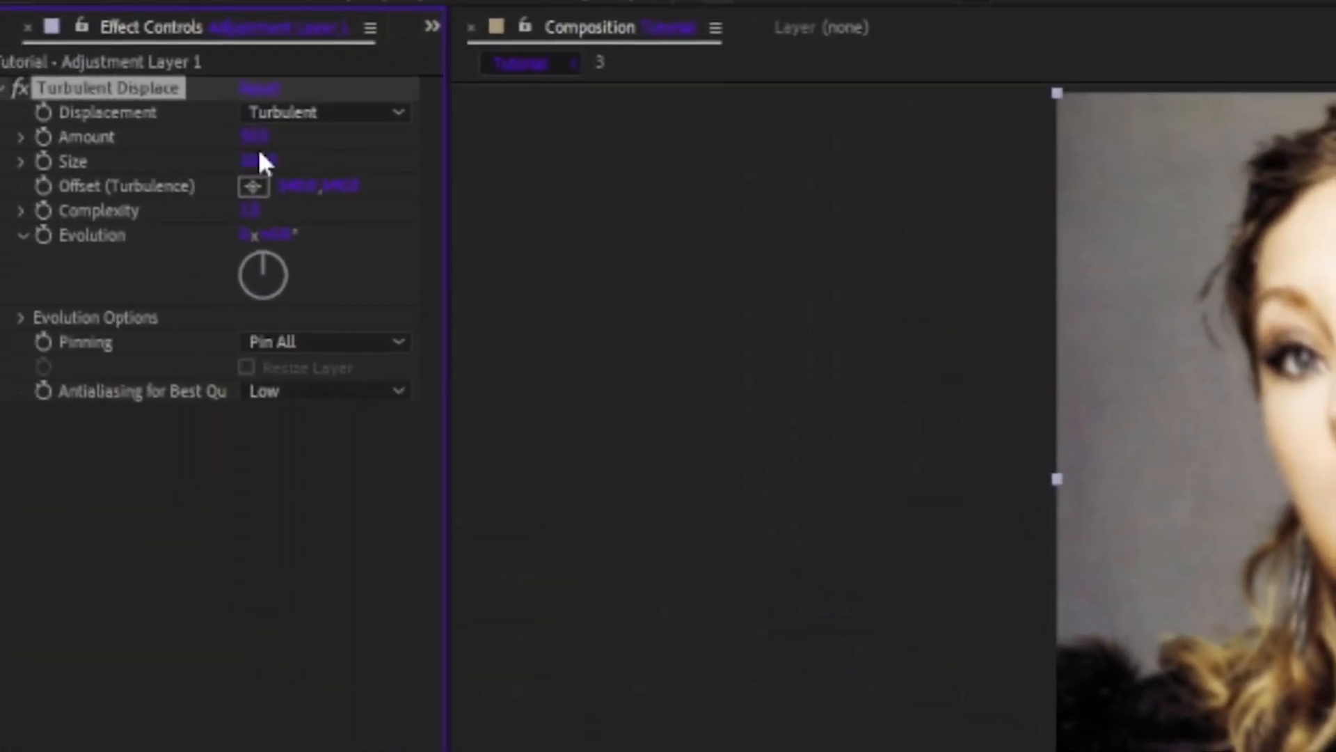
# Keyframe Turbulent Displace's Amount and Size from frame 0, with Size 400 and Amount 0 at 1 second 14 frames.
pyautogui.click(44, 135)
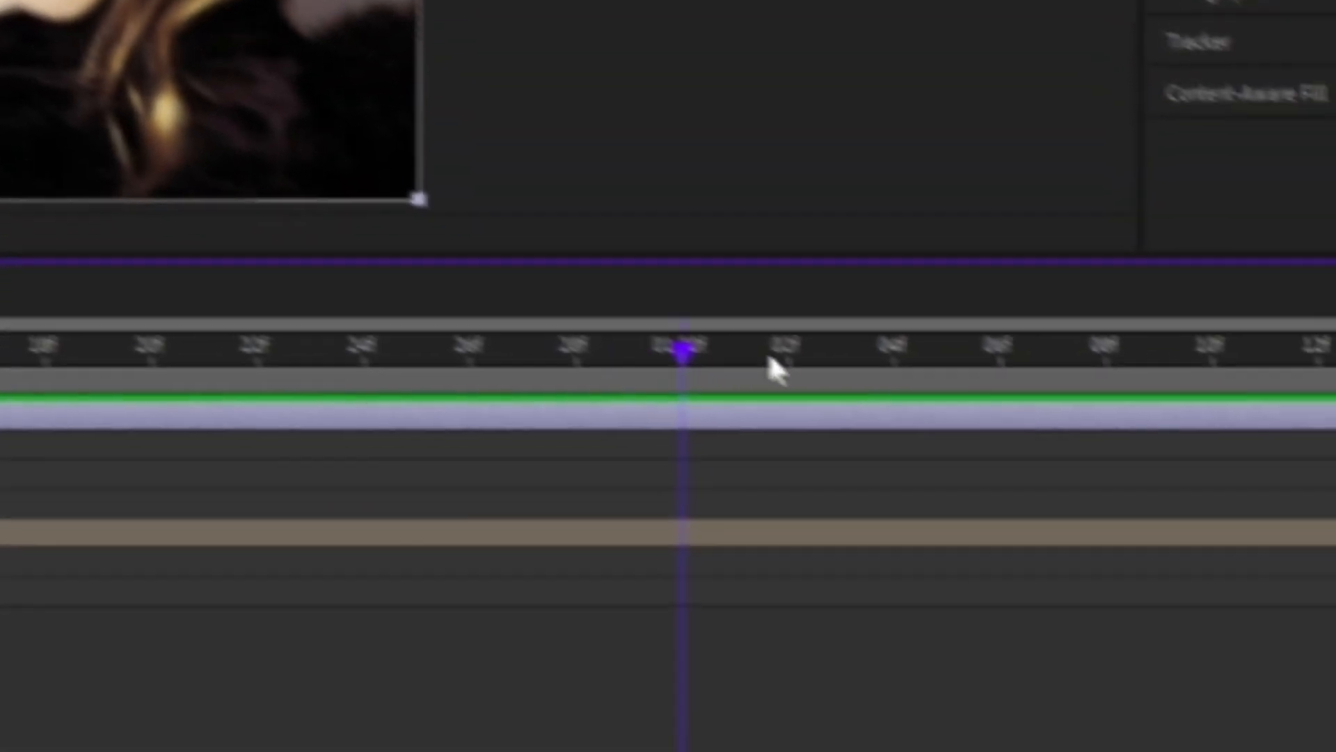
pyautogui.moveTo(769, 358); pyautogui.dragTo(1289, 262)
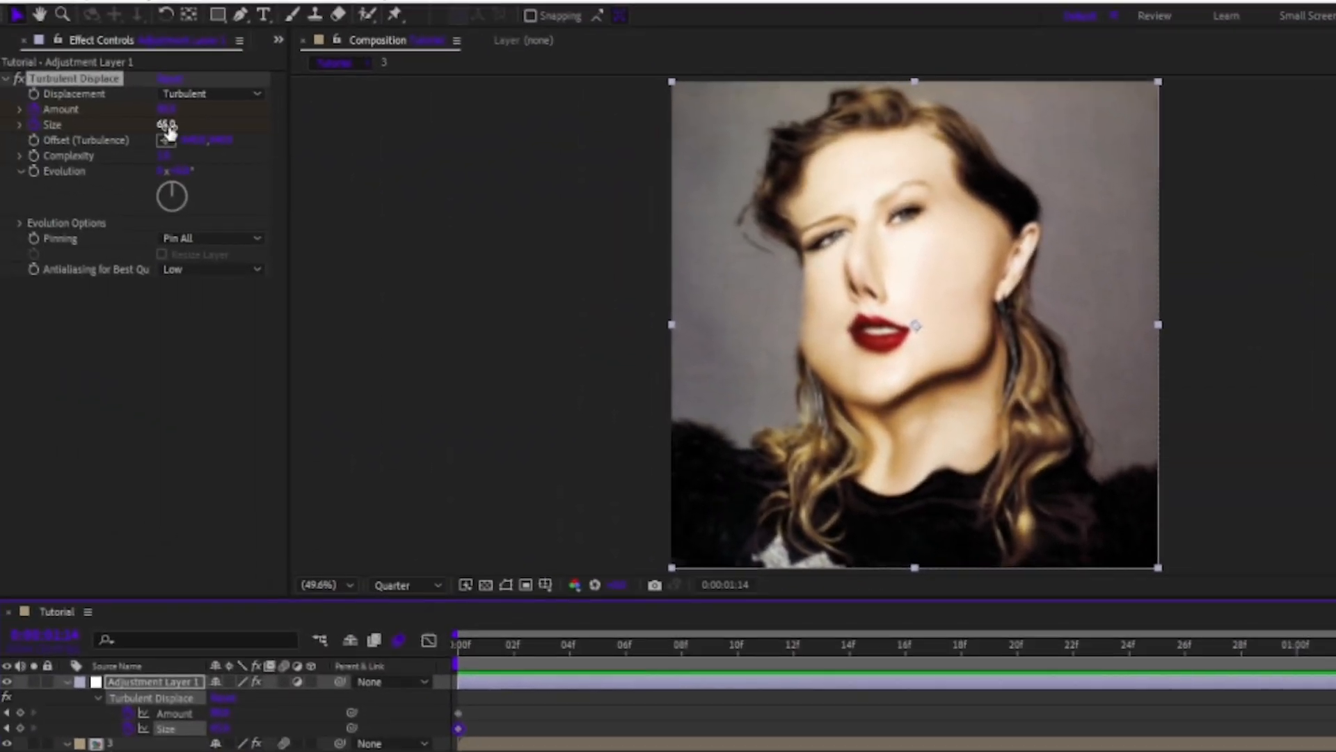
pyautogui.click(167, 125)
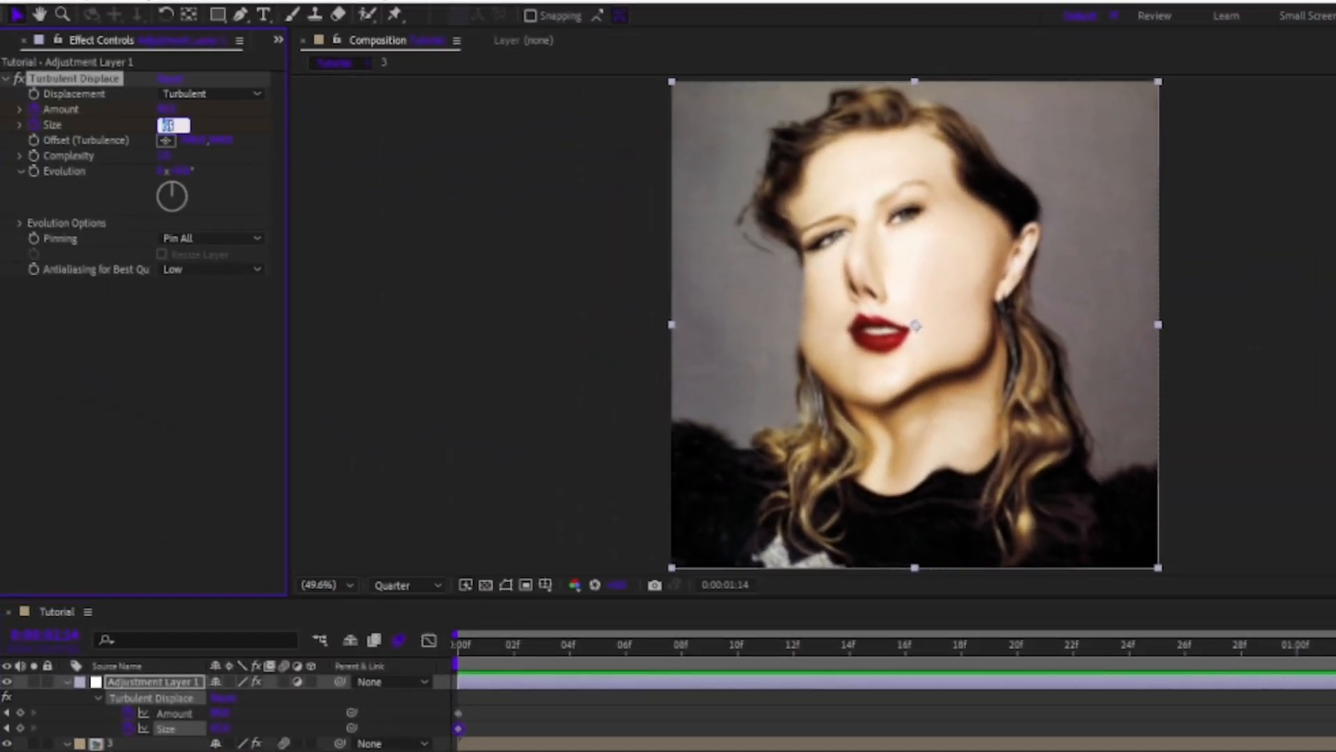
pyautogui.write('400')
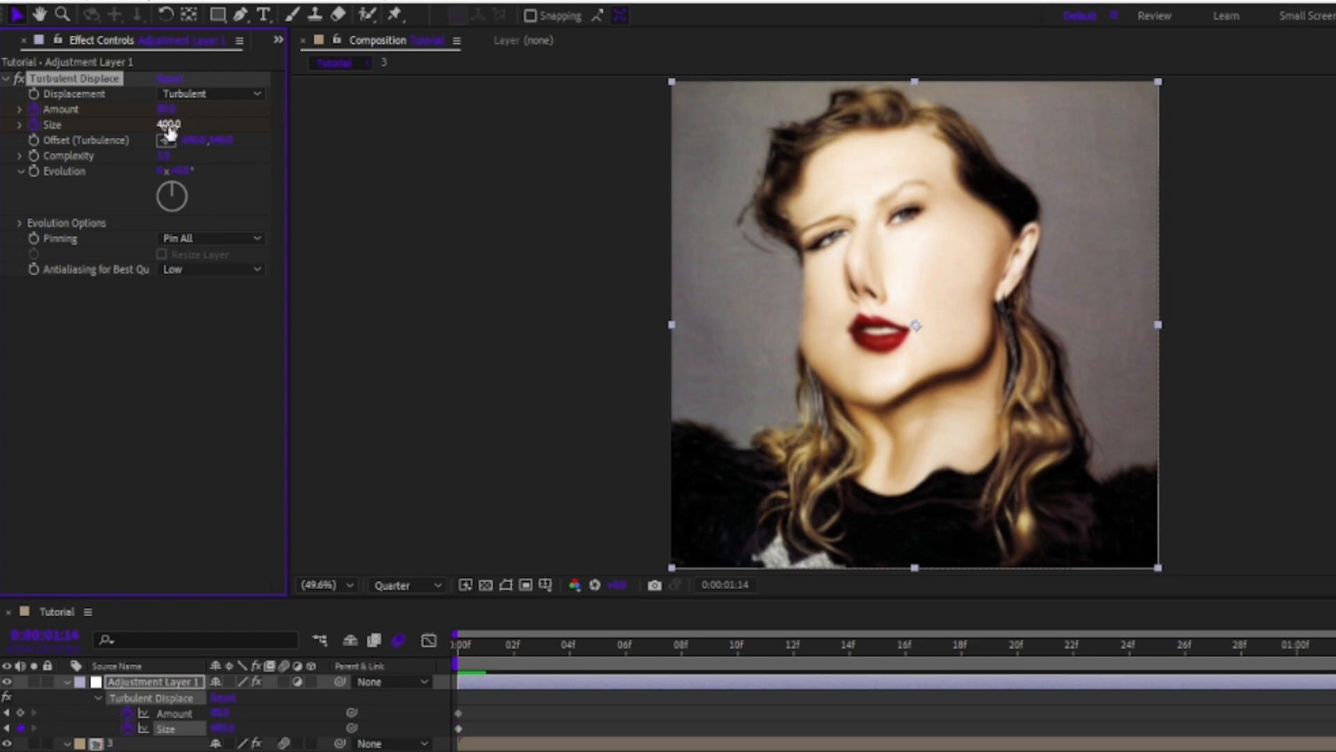
pyautogui.press('Return')
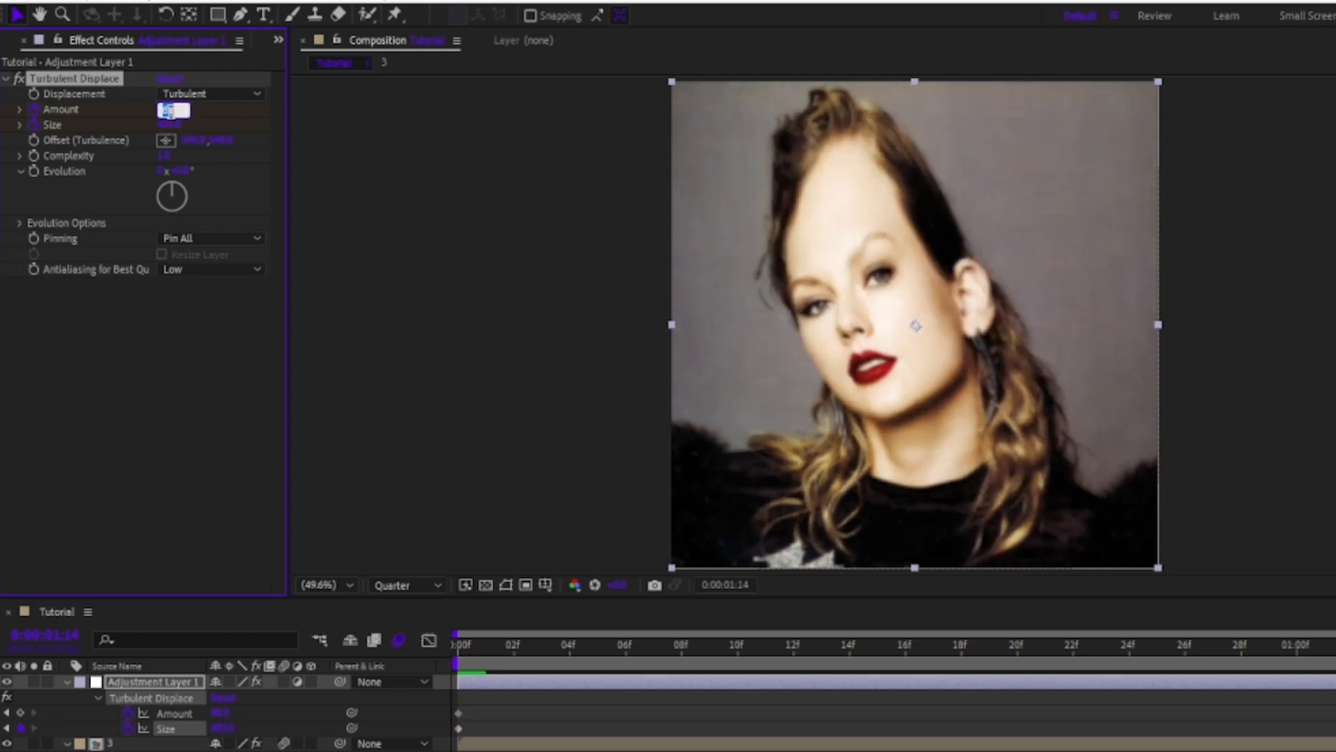
pyautogui.write('0')
pyautogui.press('Return')
# Increase Turbulent Displace's Amount keyframe at frame 0 and set the Size there to 76.
pyautogui.moveTo(490, 662); pyautogui.dragTo(457, 661)
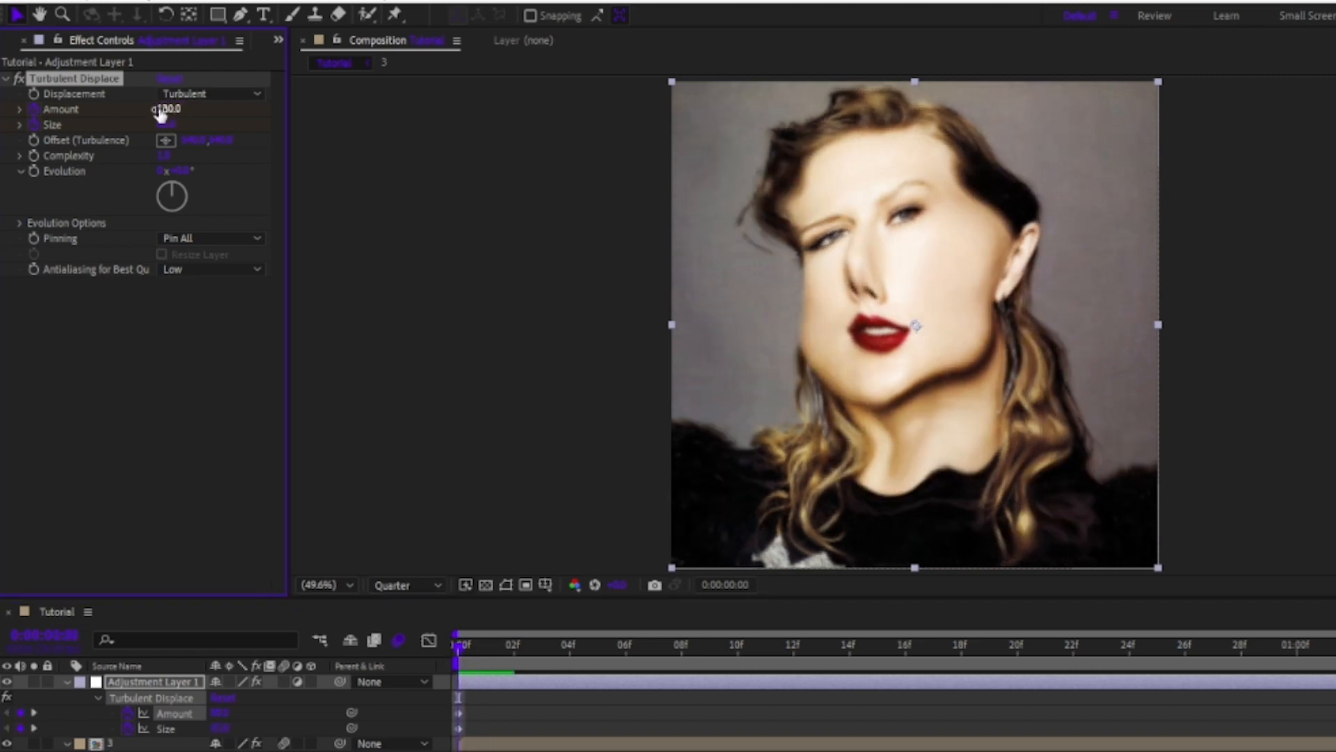
pyautogui.press('Return')
pyautogui.click(166, 125)
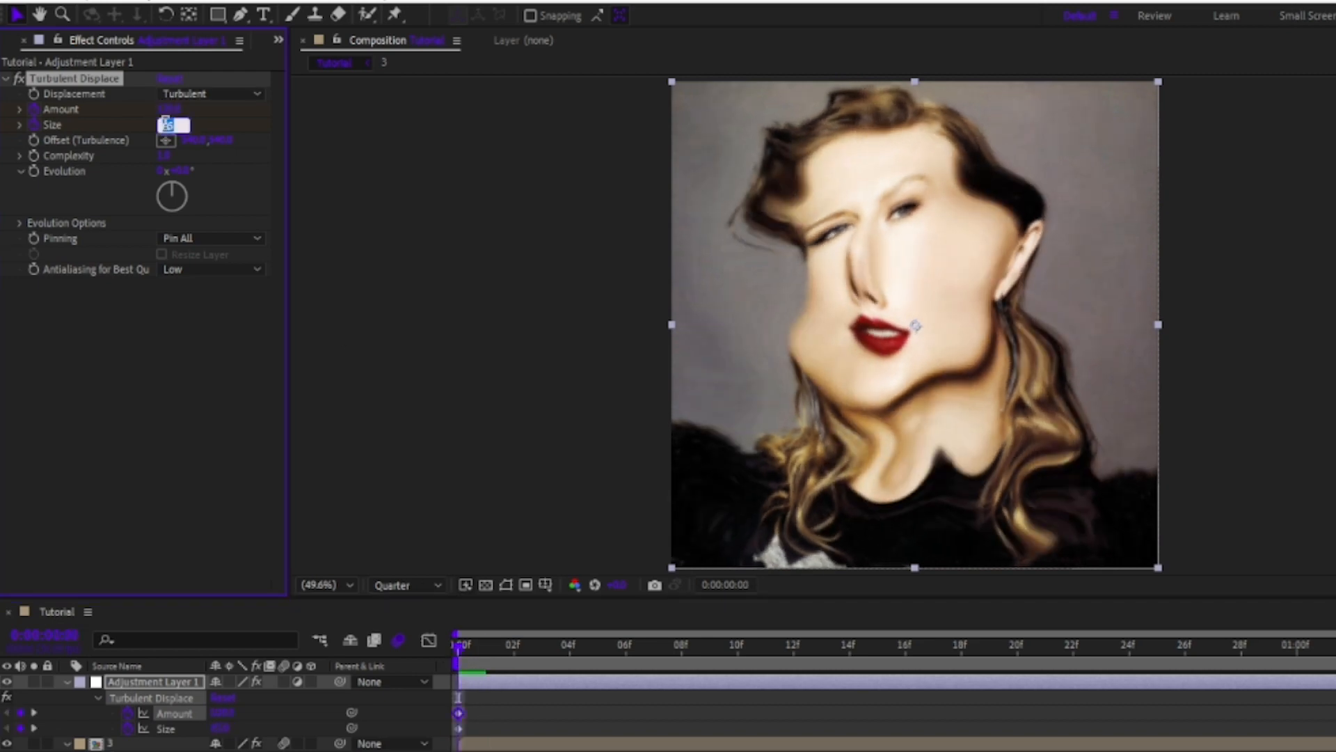
pyautogui.write('76')
pyautogui.press('Return')
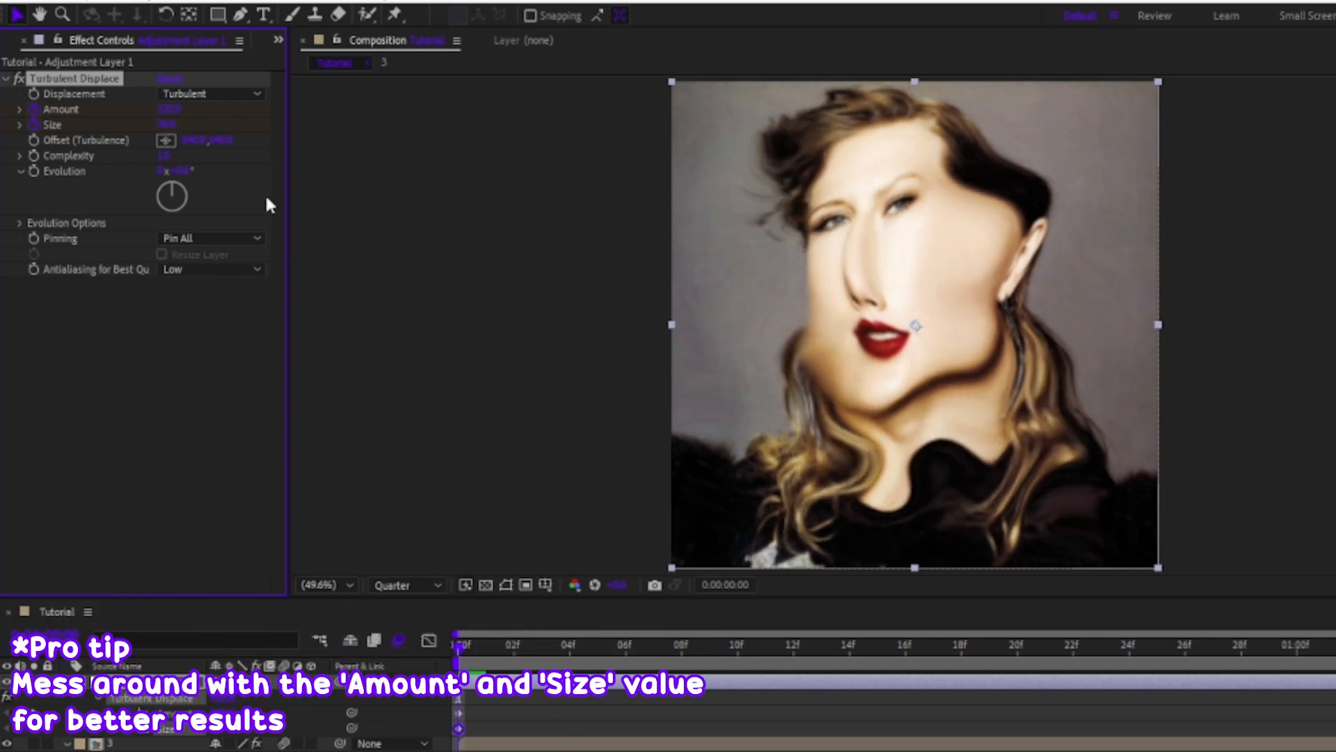
pyautogui.click(575, 715)
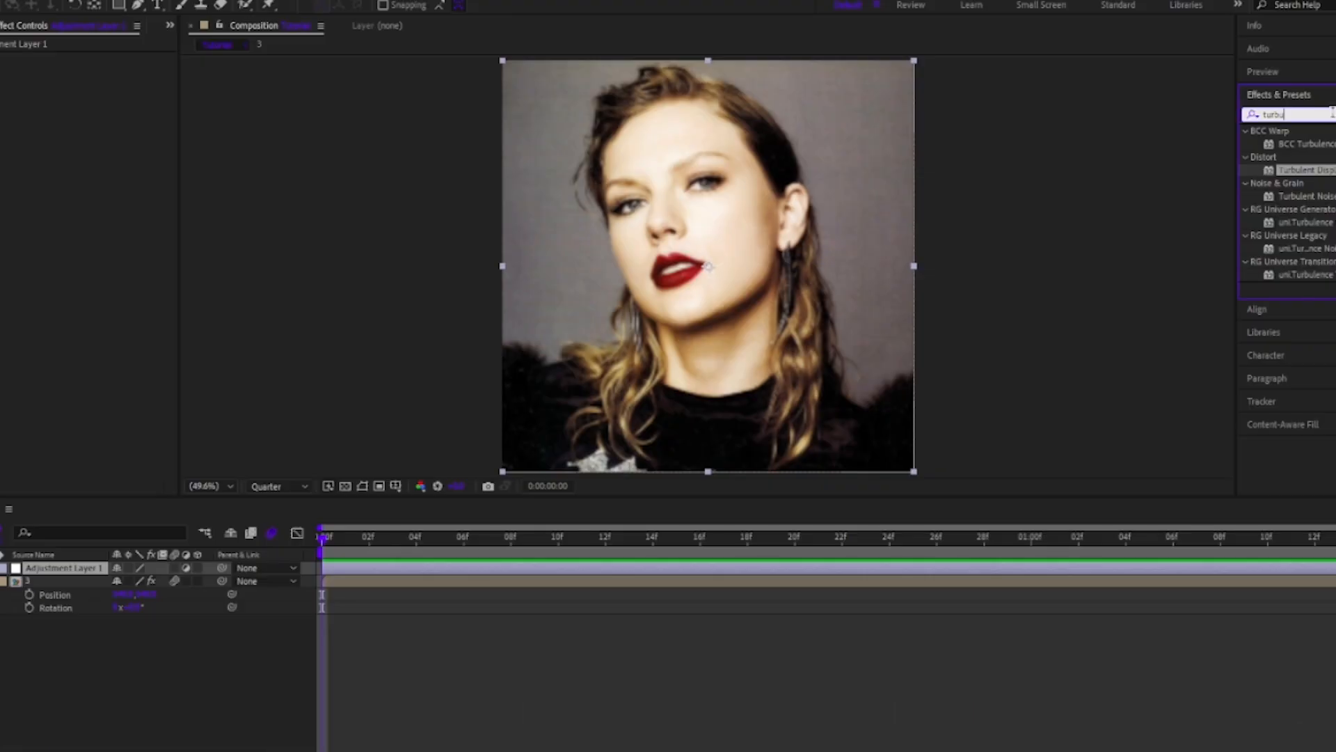
# Find the Wave Warp effect and apply it to Adjustment Layer 1.
pyautogui.press('BackSpace')
pyautogui.press('BackSpace')
pyautogui.press('BackSpace')
pyautogui.press('BackSpace')
pyautogui.press('BackSpace')
pyautogui.write('wave w')
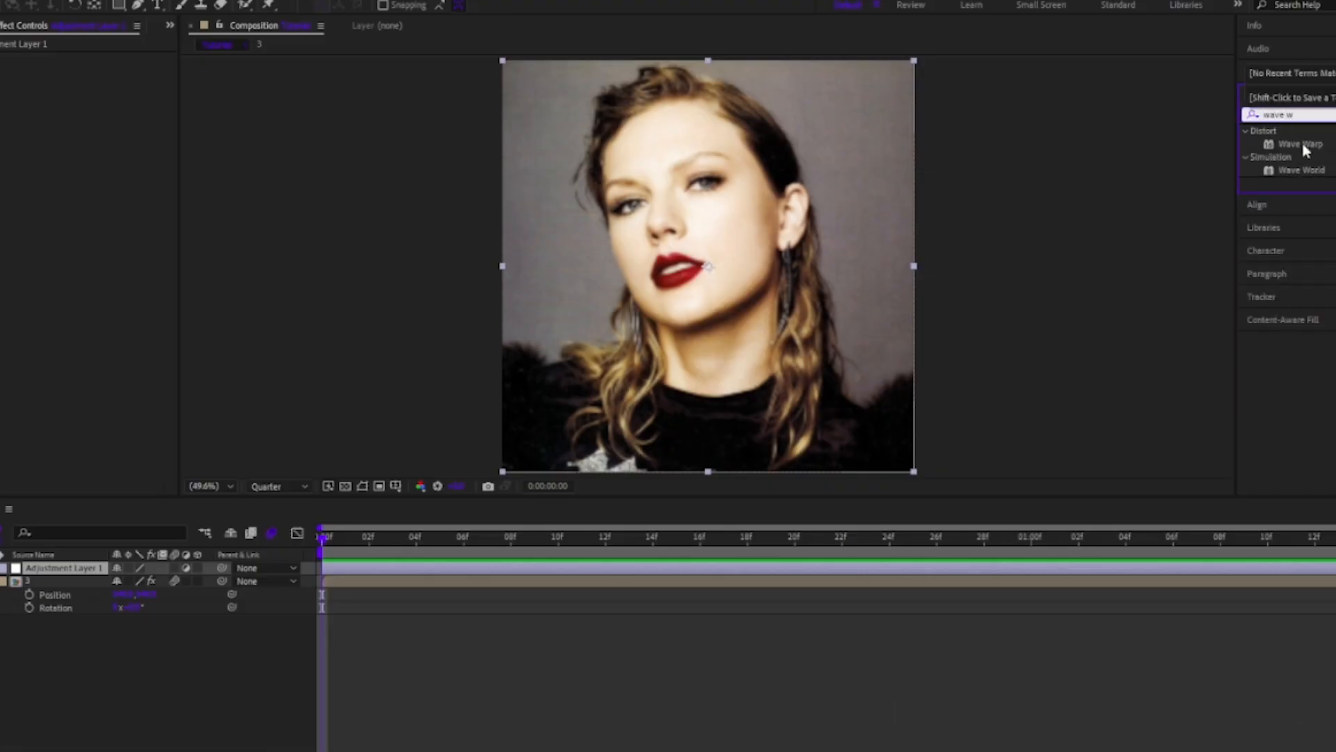
pyautogui.moveTo(1306, 150); pyautogui.dragTo(679, 580)
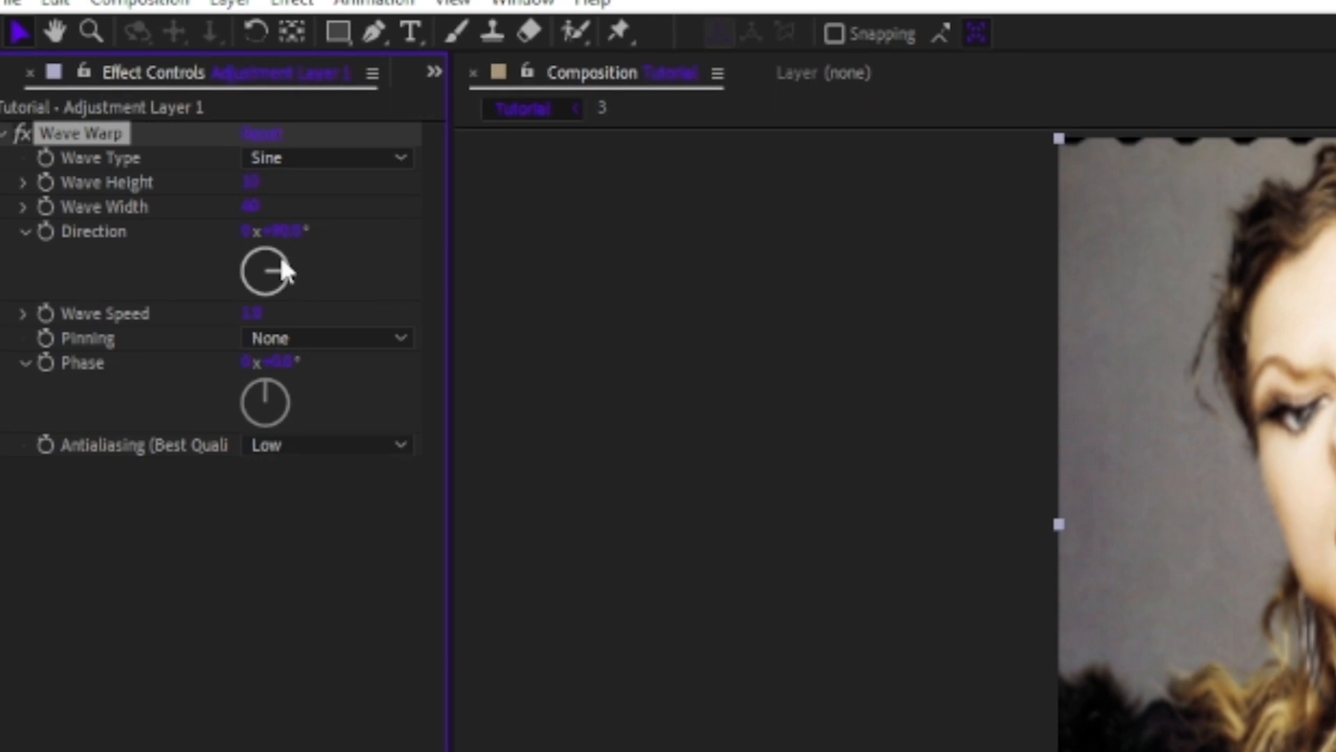
# Set Wave Warp's Direction to 0° and its Pinning to All Edges.
pyautogui.moveTo(279, 256); pyautogui.dragTo(273, 253)
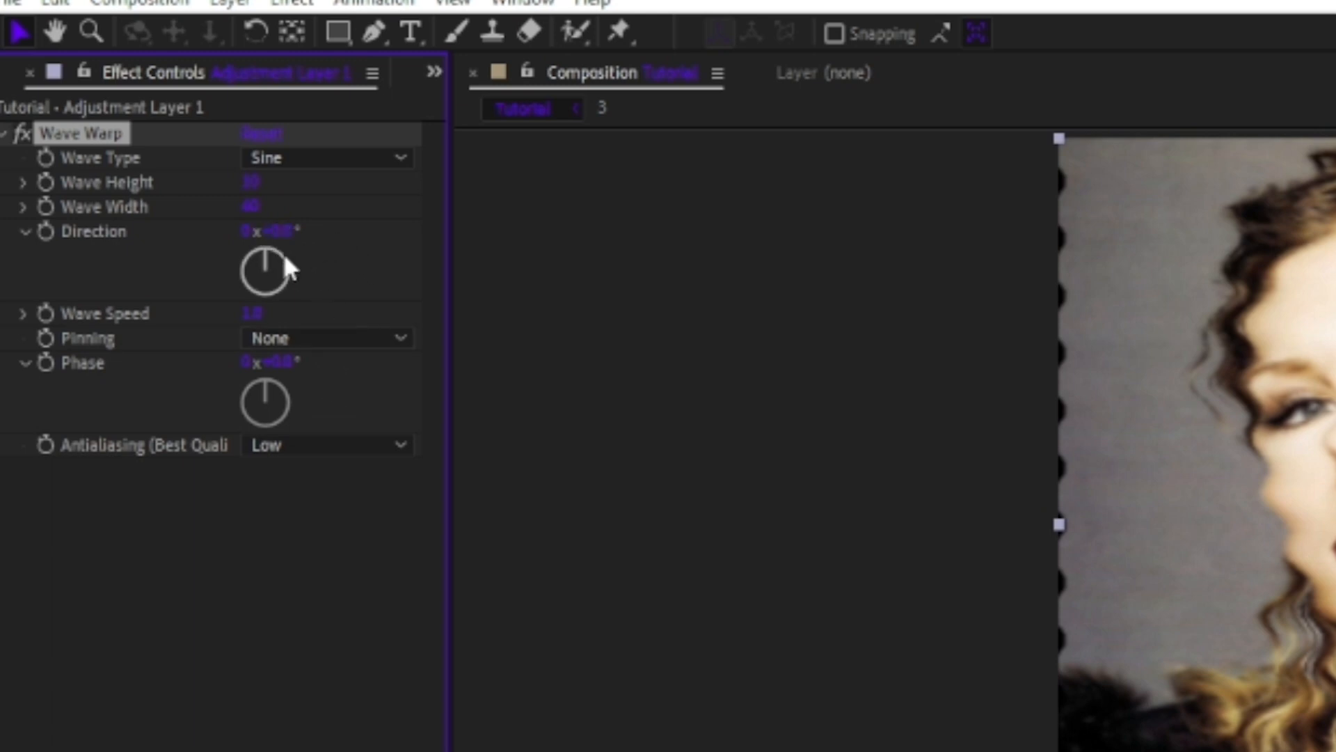
pyautogui.click(320, 338)
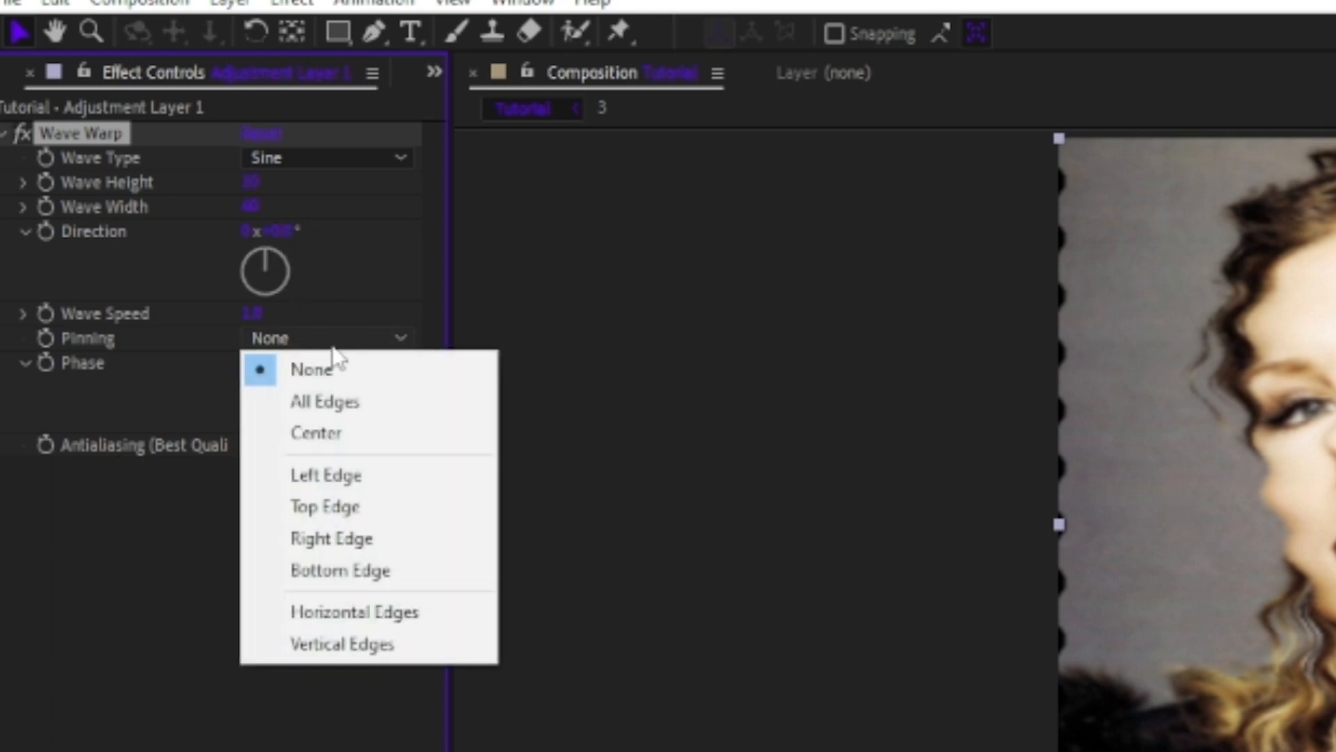
pyautogui.click(349, 404)
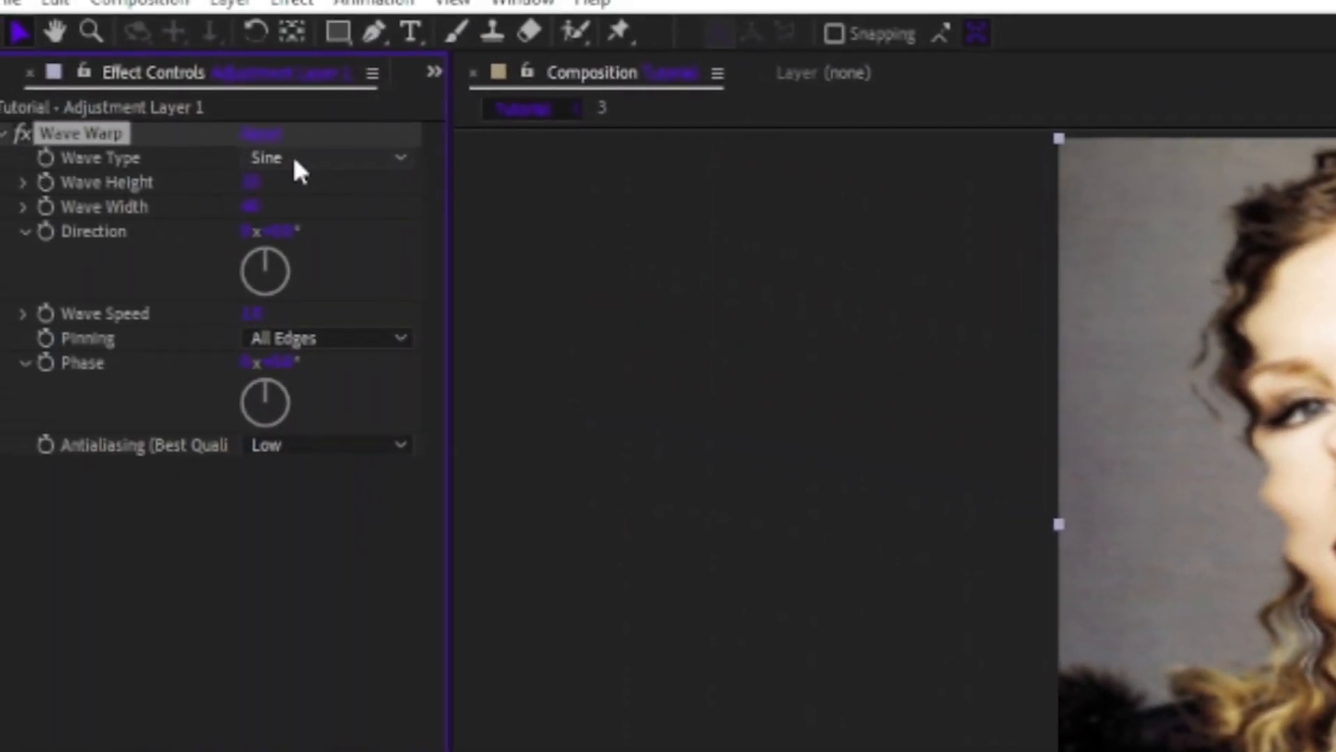
# Set Wave Warp's Wave Type to Smooth Noise, with an increased Wave Width and a Wave Height of 150.
pyautogui.click(295, 162)
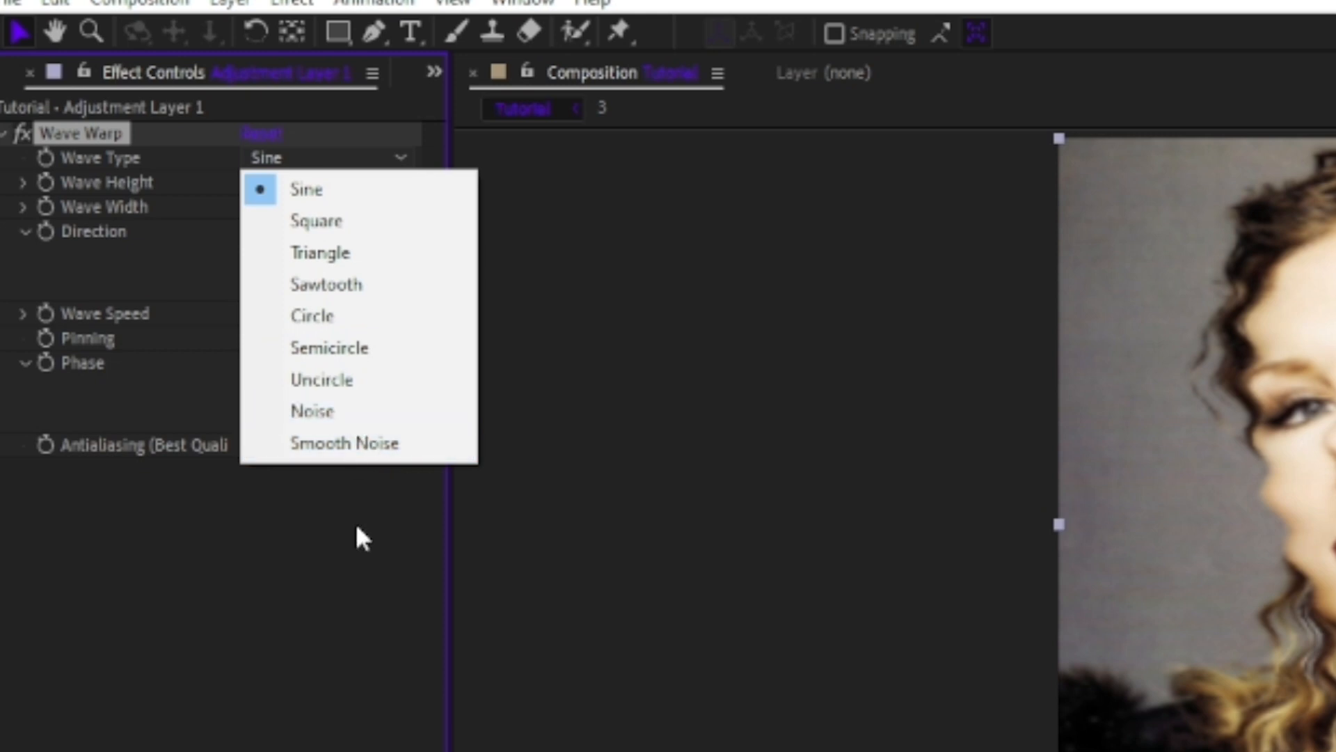
pyautogui.click(383, 454)
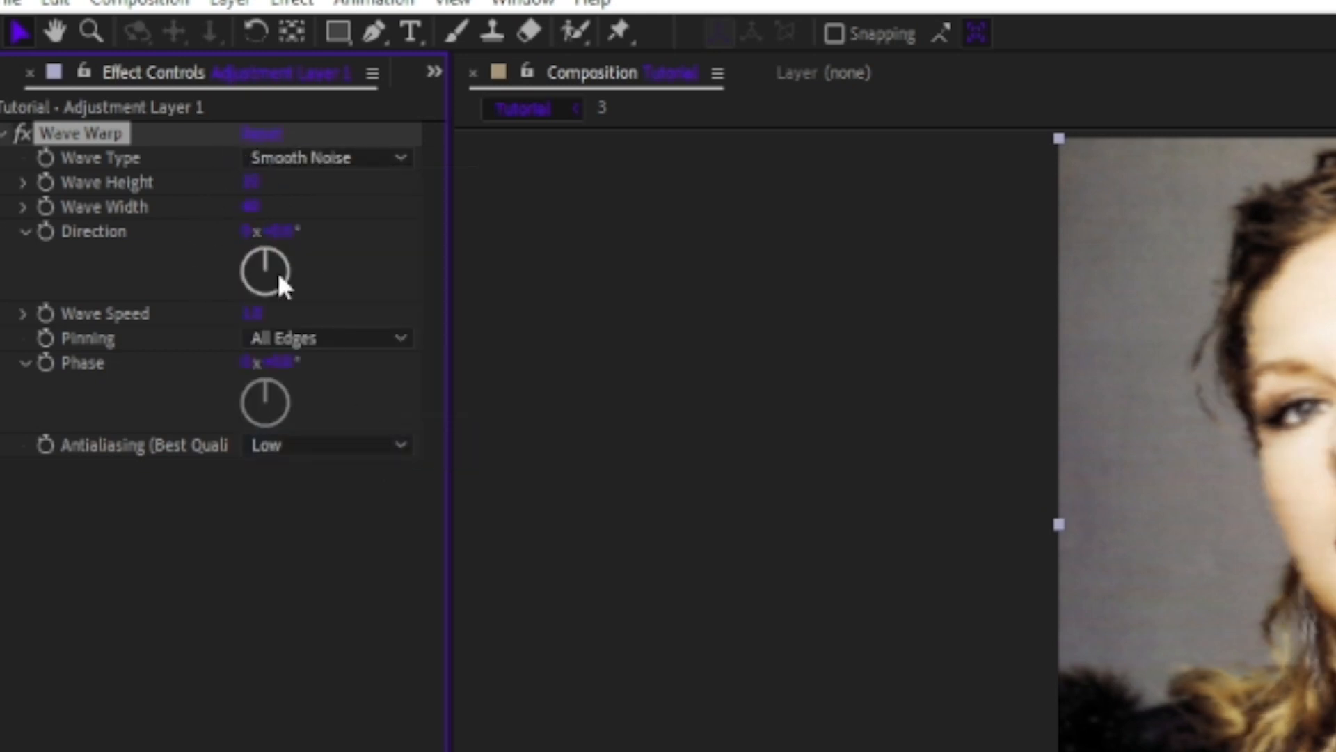
pyautogui.click(256, 207)
pyautogui.write('450')
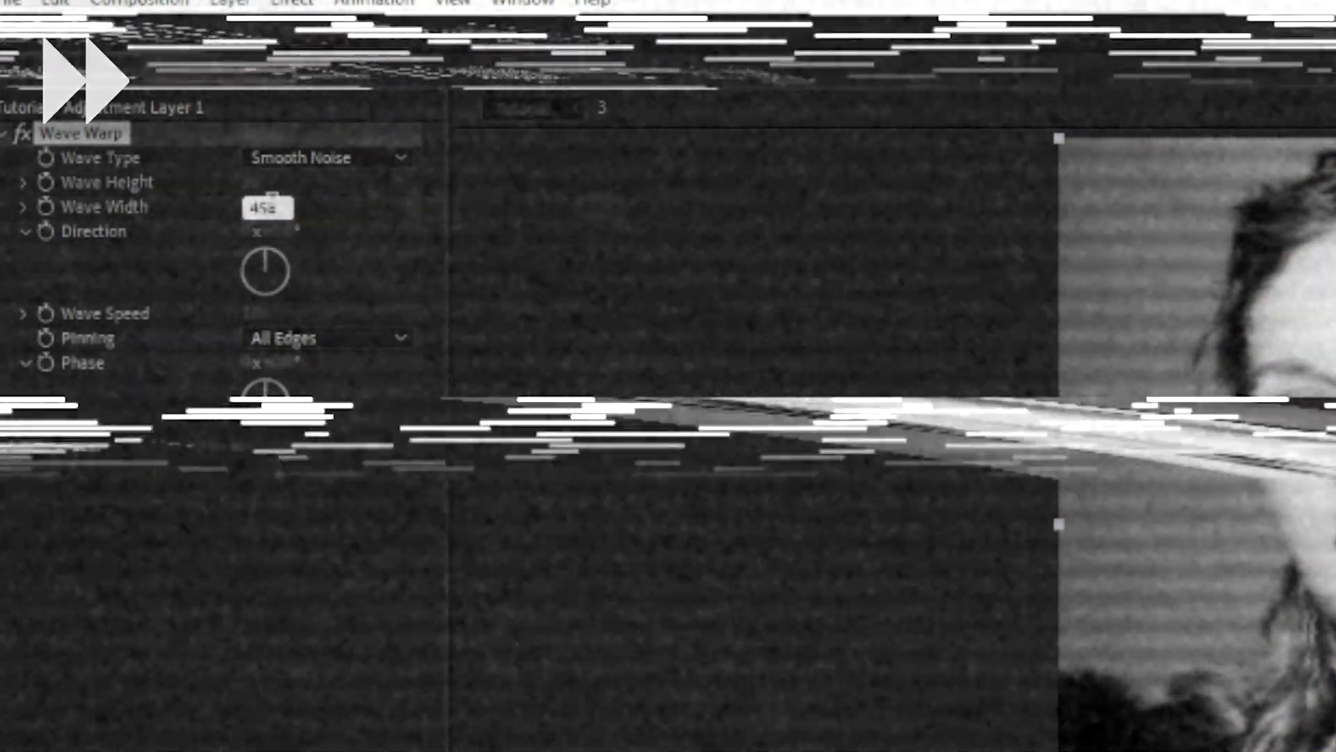
pyautogui.press('Return')
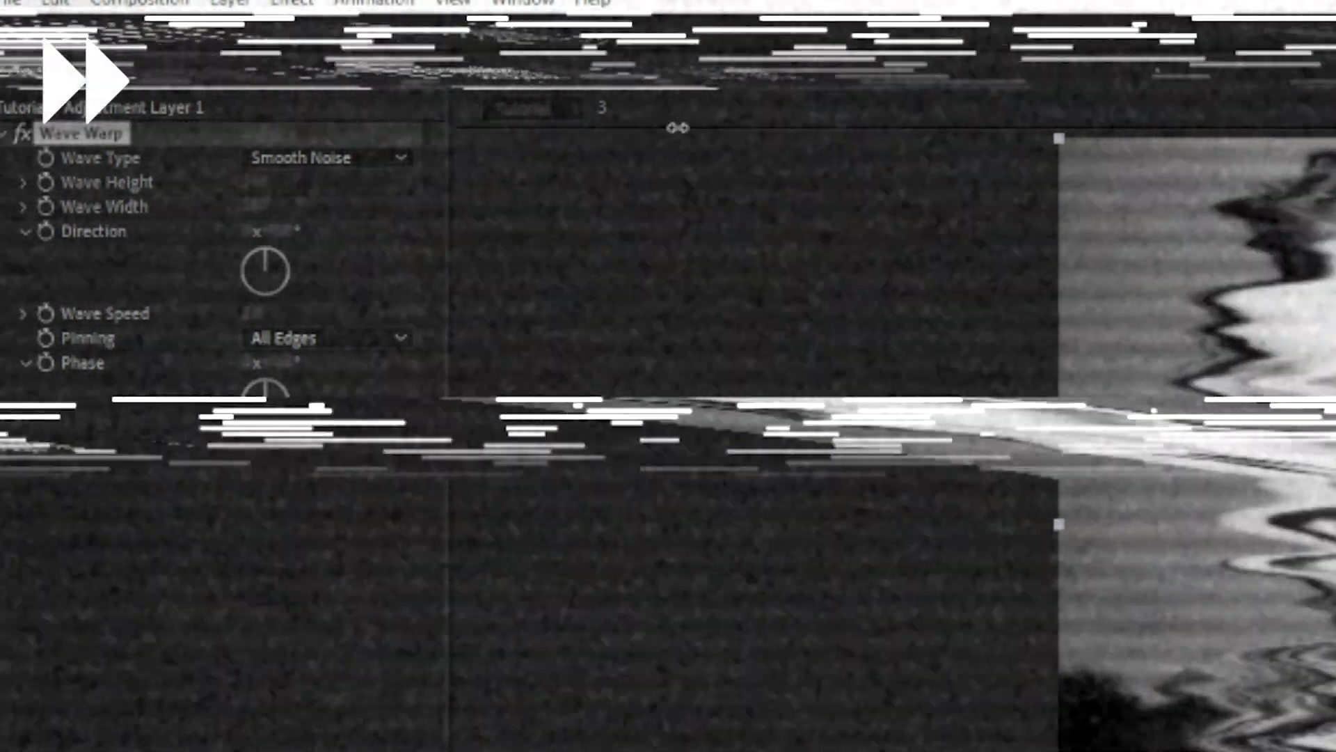
pyautogui.click(256, 182)
pyautogui.write('150')
pyautogui.press('Return')
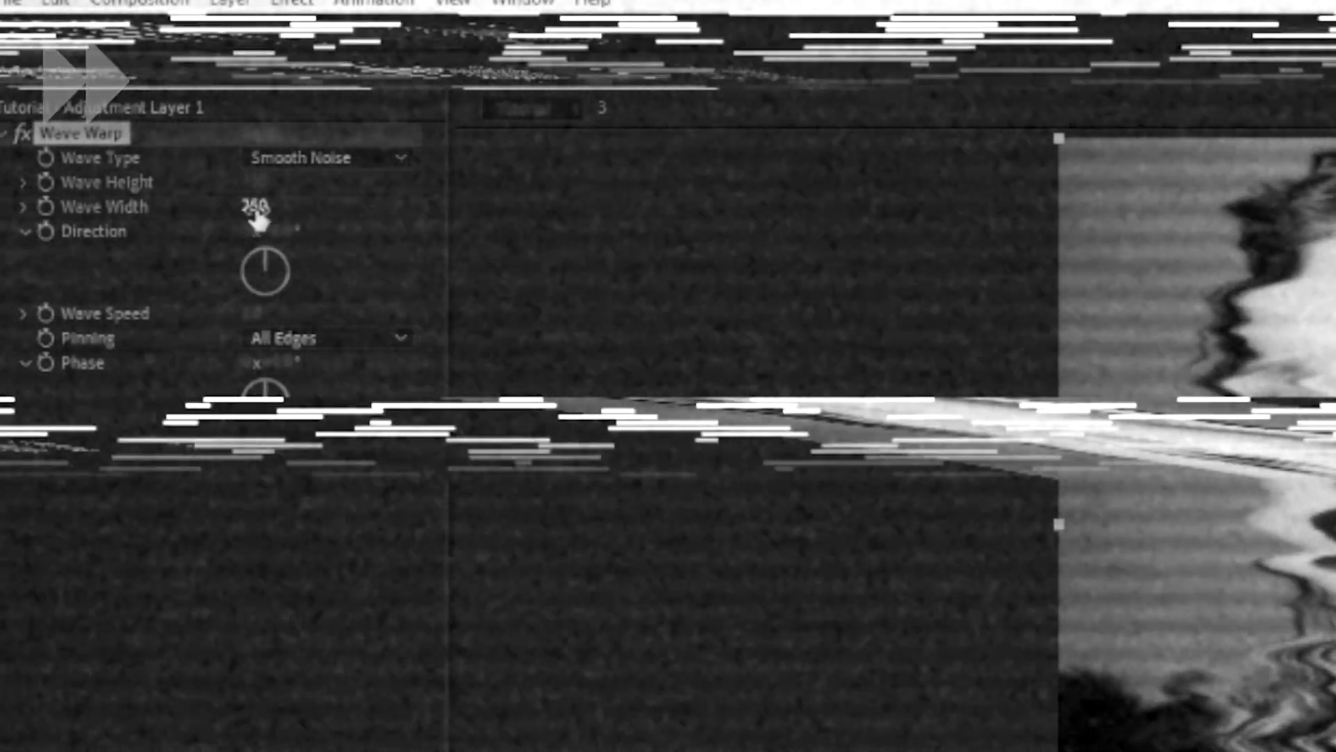
# Keyframe Wave Warp's Wave Height at frame 0 and set it to 0 at frame 17.
pyautogui.click(46, 182)
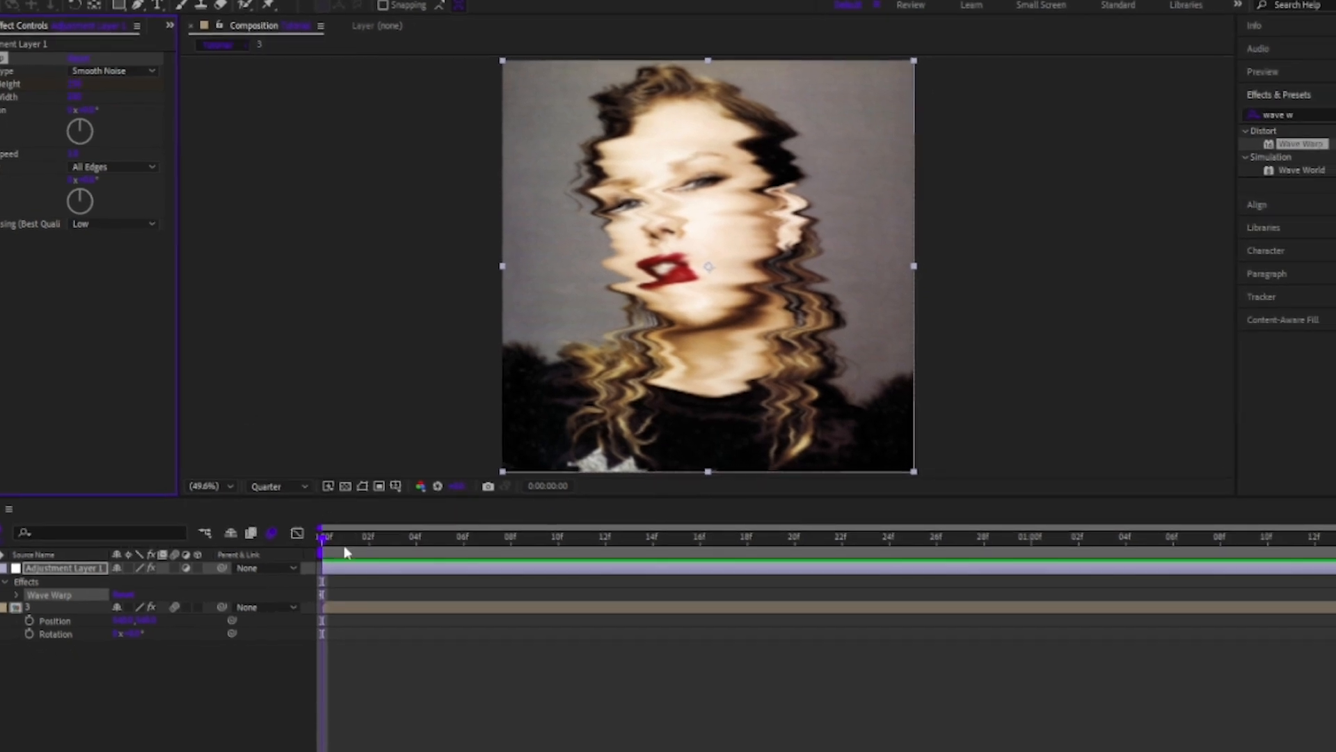
pyautogui.moveTo(346, 552); pyautogui.dragTo(722, 556)
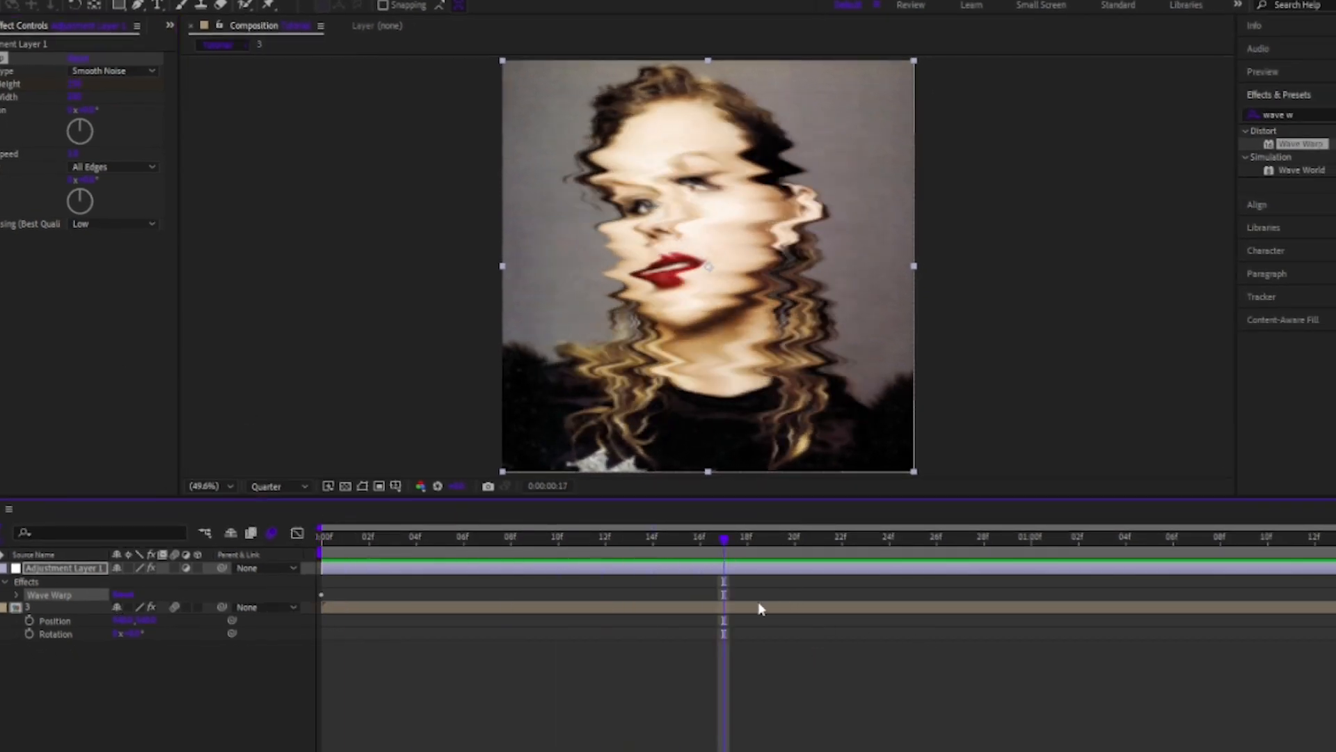
pyautogui.click(72, 84)
pyautogui.write('0')
pyautogui.press('Return')
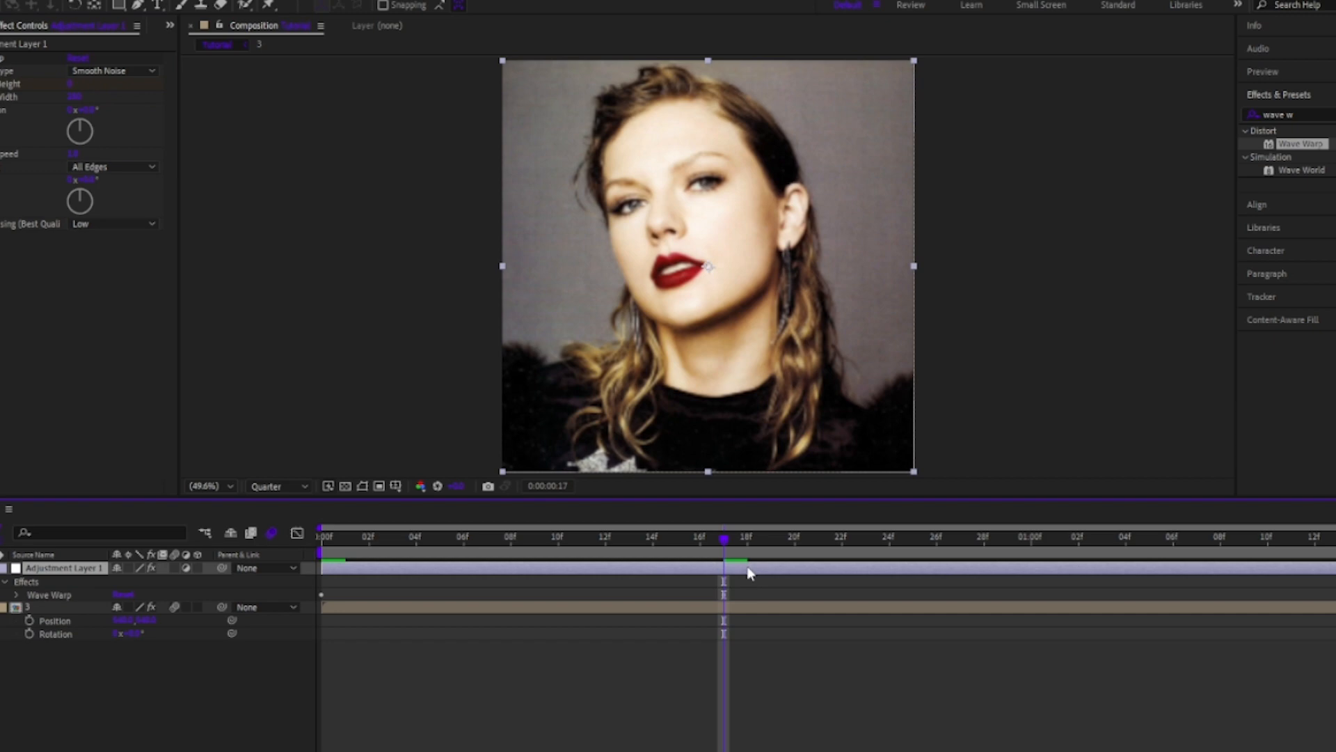
# Reveal the Wave Height keyframes, move the last one to frame 20 and apply Easy Ease to both.
pyautogui.press('u')
pyautogui.moveTo(764, 585); pyautogui.dragTo(424, 603)
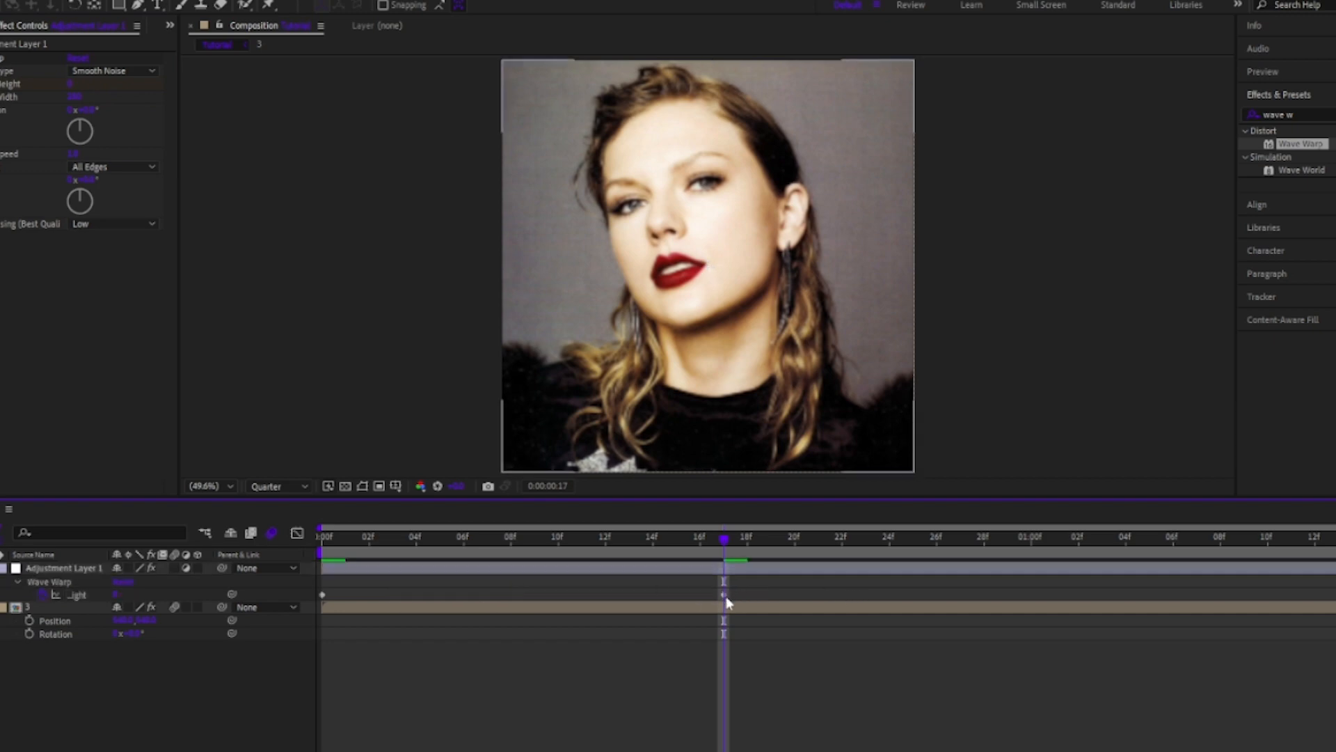
pyautogui.moveTo(724, 595); pyautogui.dragTo(296, 607)
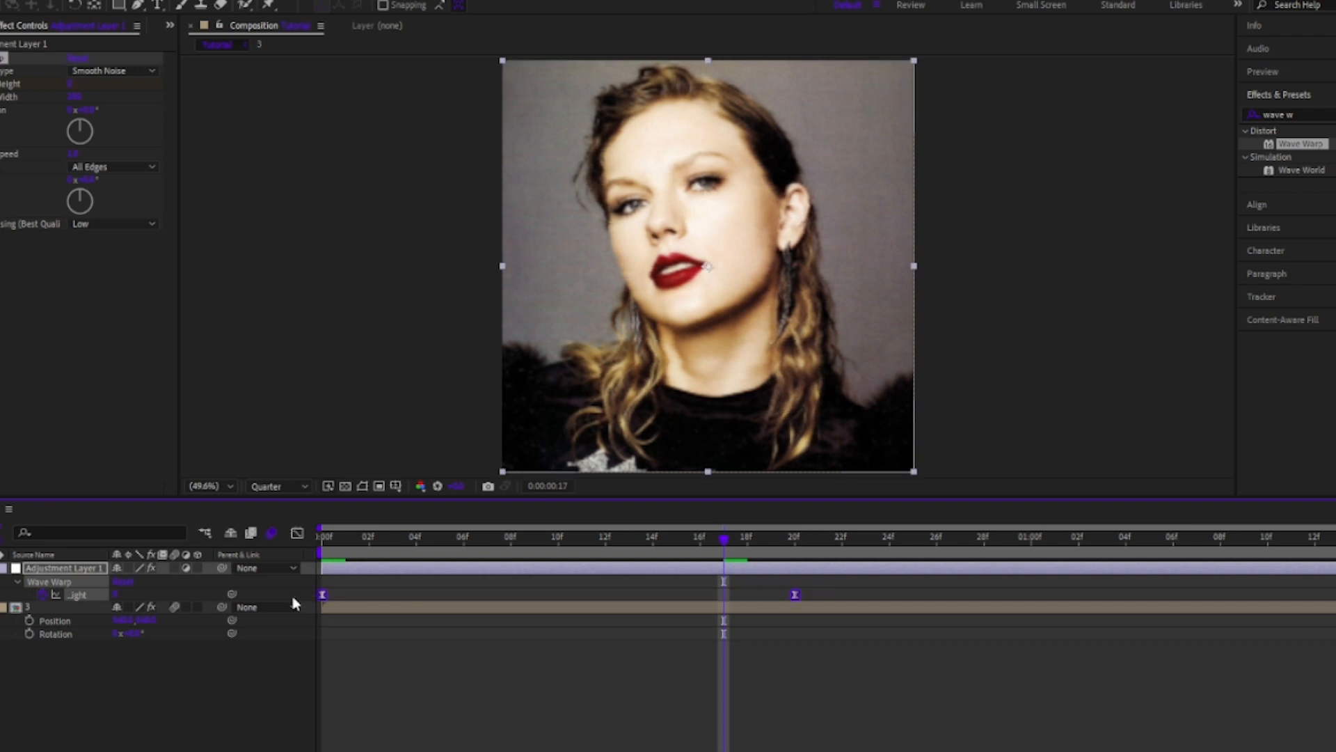
# Reshape the Wave Height curve in the Graph Editor for a fast start and a long, gradual ease into the last keyframe.
pyautogui.click(297, 532)
pyautogui.moveTo(887, 635); pyautogui.dragTo(325, 572)
pyautogui.moveTo(716, 573); pyautogui.dragTo(582, 572)
pyautogui.click(297, 533)
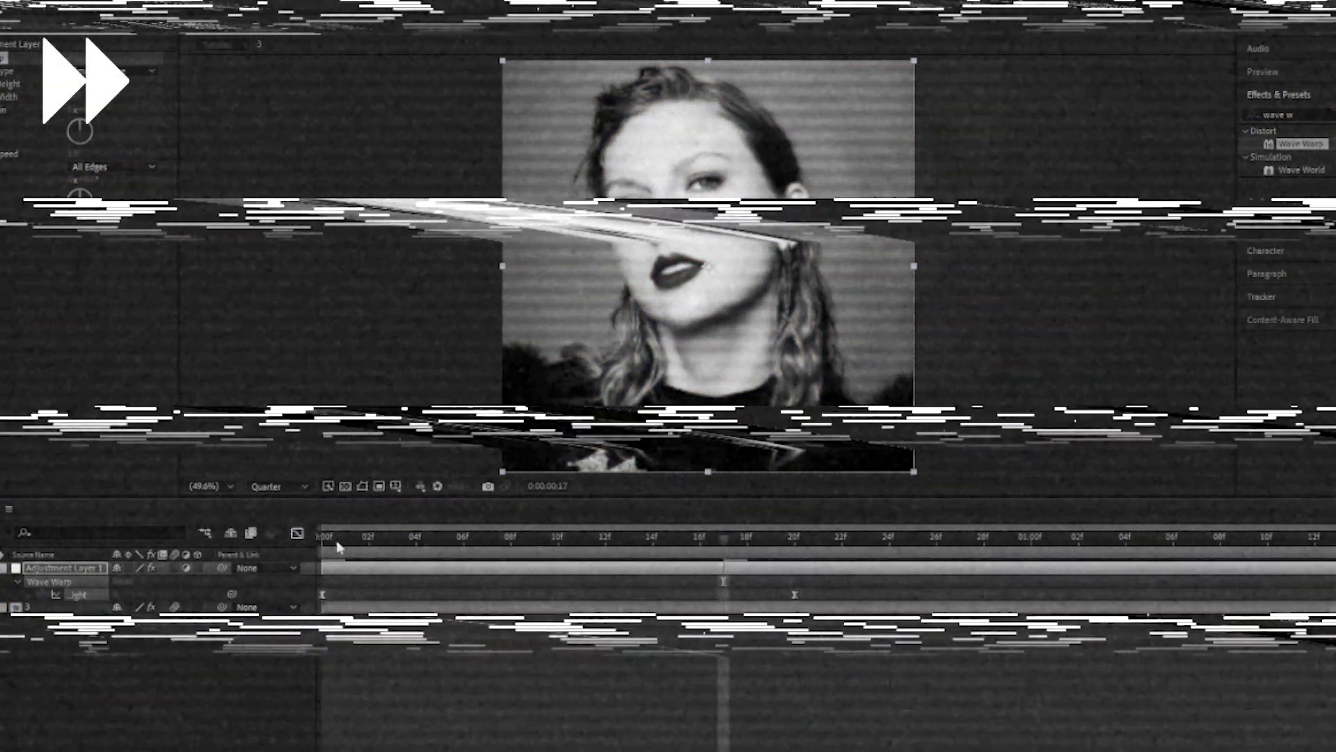
# Preview the wave animation from frame 0, move the last Wave Height keyframe to frame 29 and preview it again.
pyautogui.click(321, 540)
pyautogui.press('space')
pyautogui.moveTo(794, 594); pyautogui.dragTo(1007, 595)
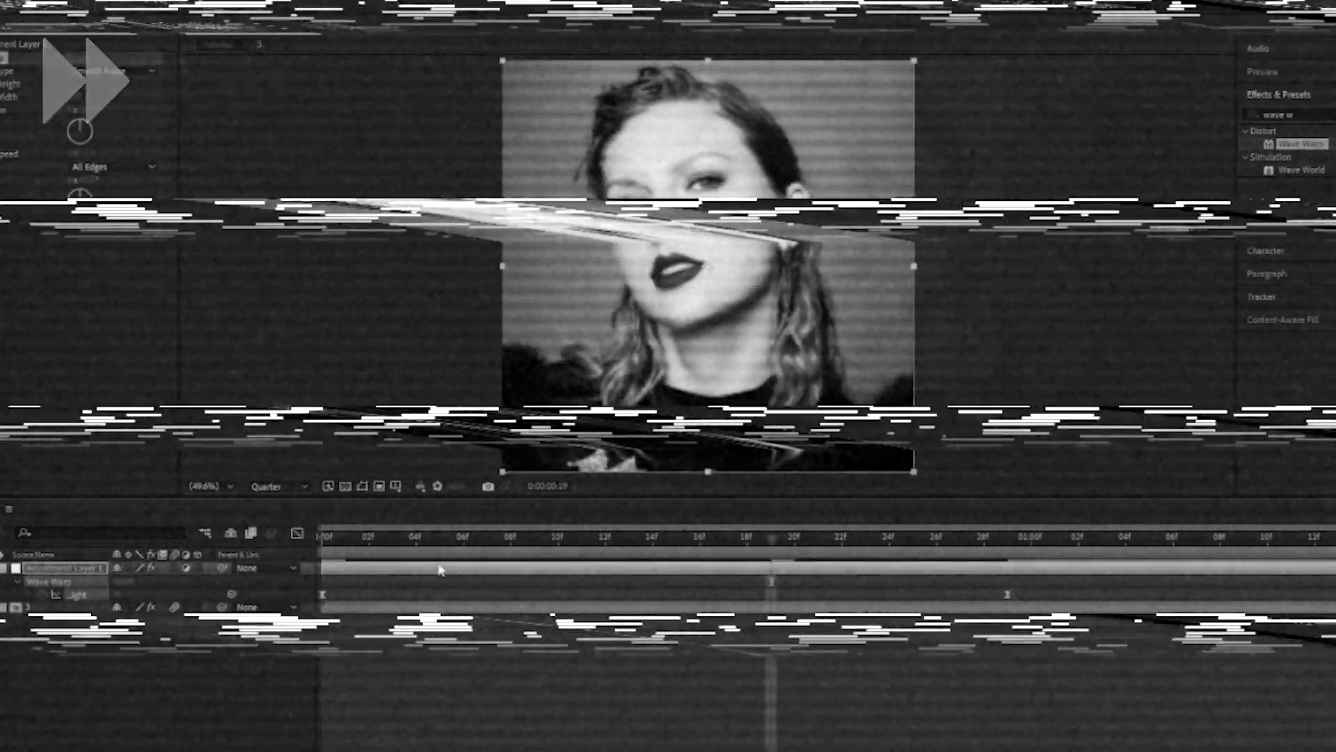
pyautogui.click(321, 540)
pyautogui.press('space')
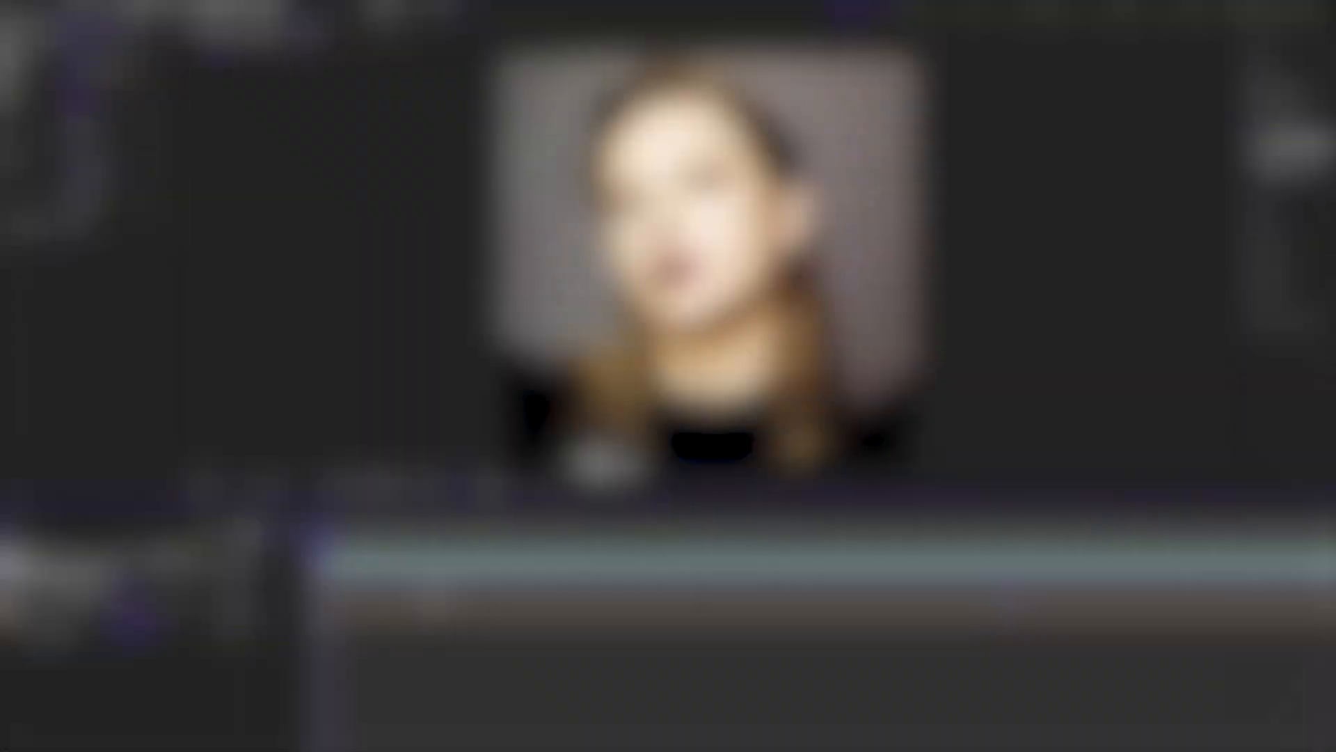